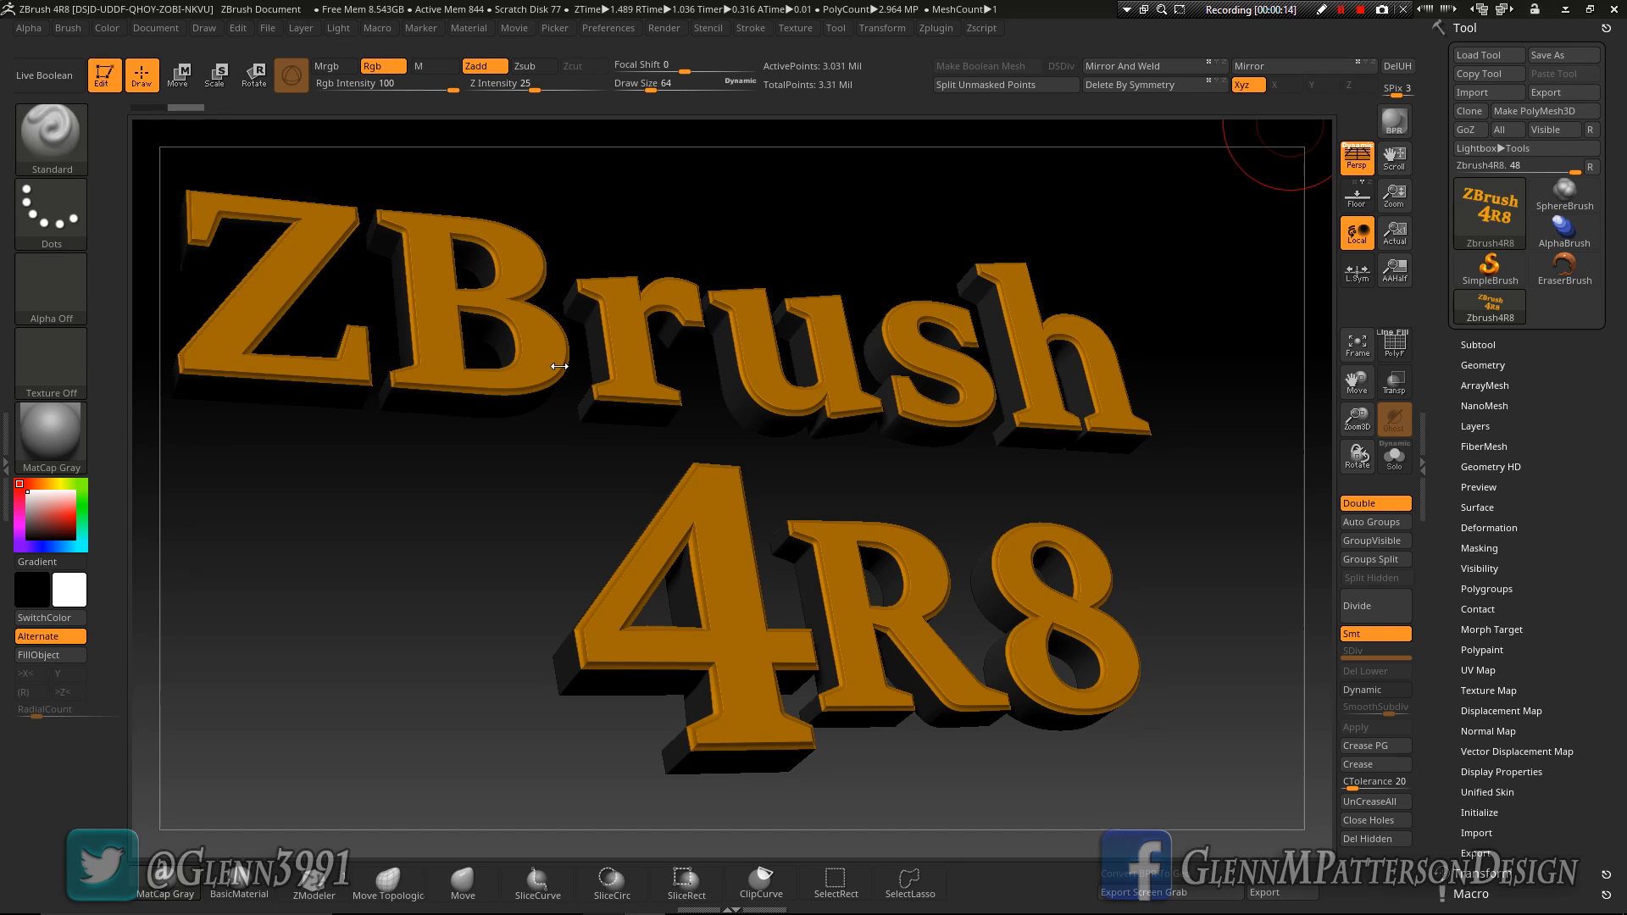
# Step: Dock the Zplugin palette in the side tray with the Text 3D & Vector Shapes settings expanded
pyautogui.click(7, 446)
pyautogui.moveTo(117, 97); pyautogui.dragTo(126, 246)
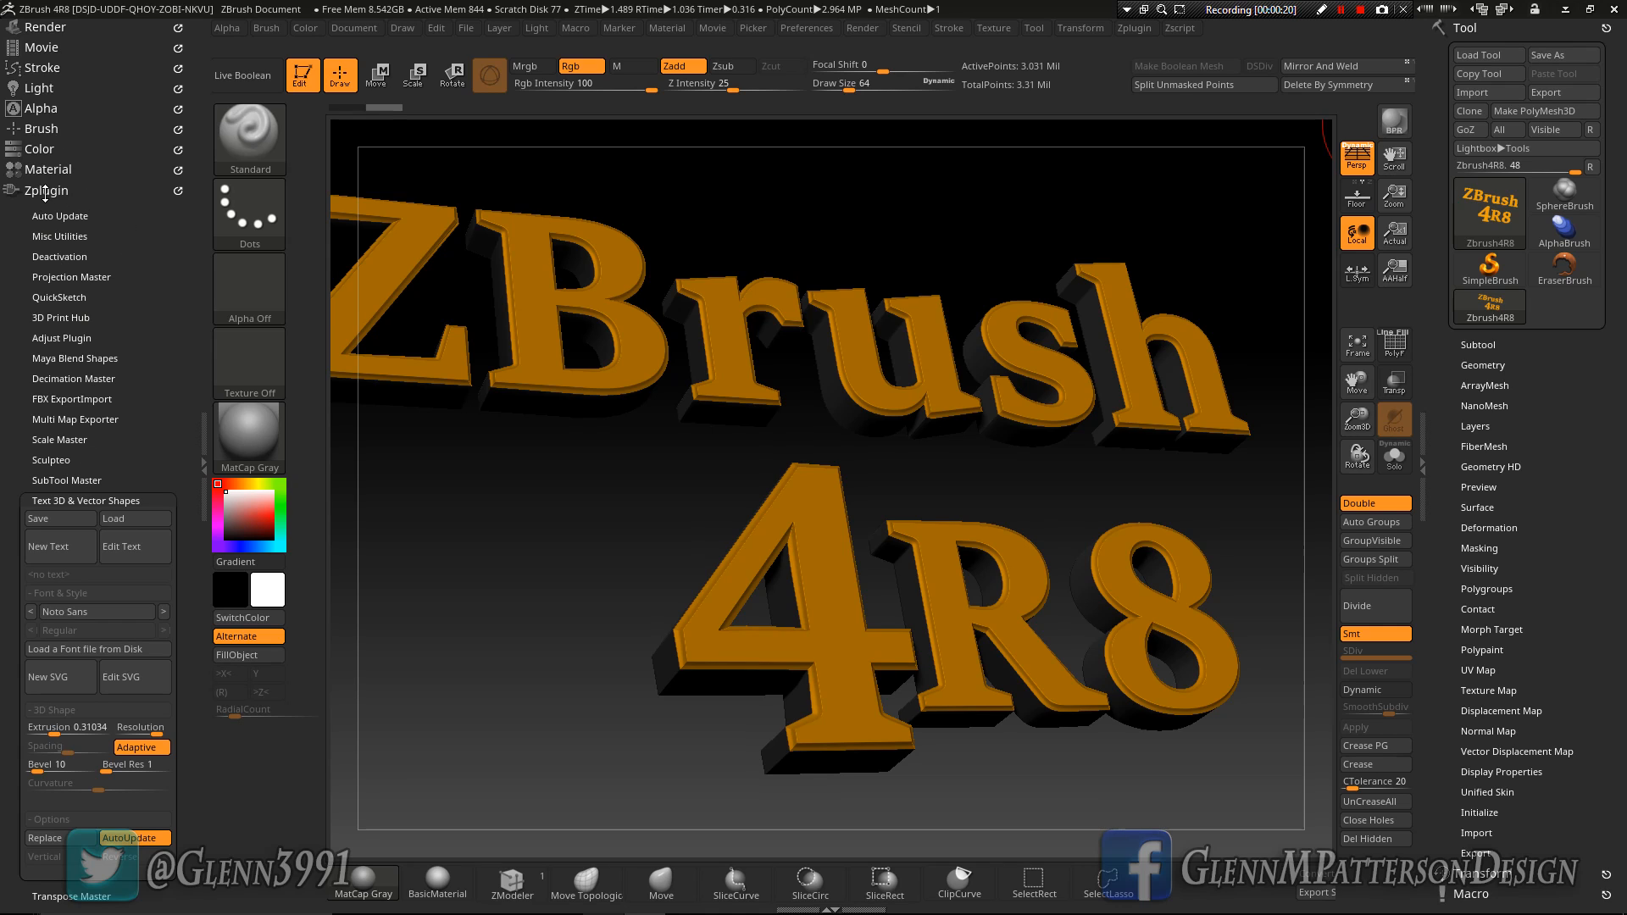
pyautogui.click(1144, 30)
pyautogui.click(1136, 31)
# Step: Make the PolyMesh3D star the active tool and add the 3D text "Hello World" to it
pyautogui.click(1490, 214)
pyautogui.click(1175, 326)
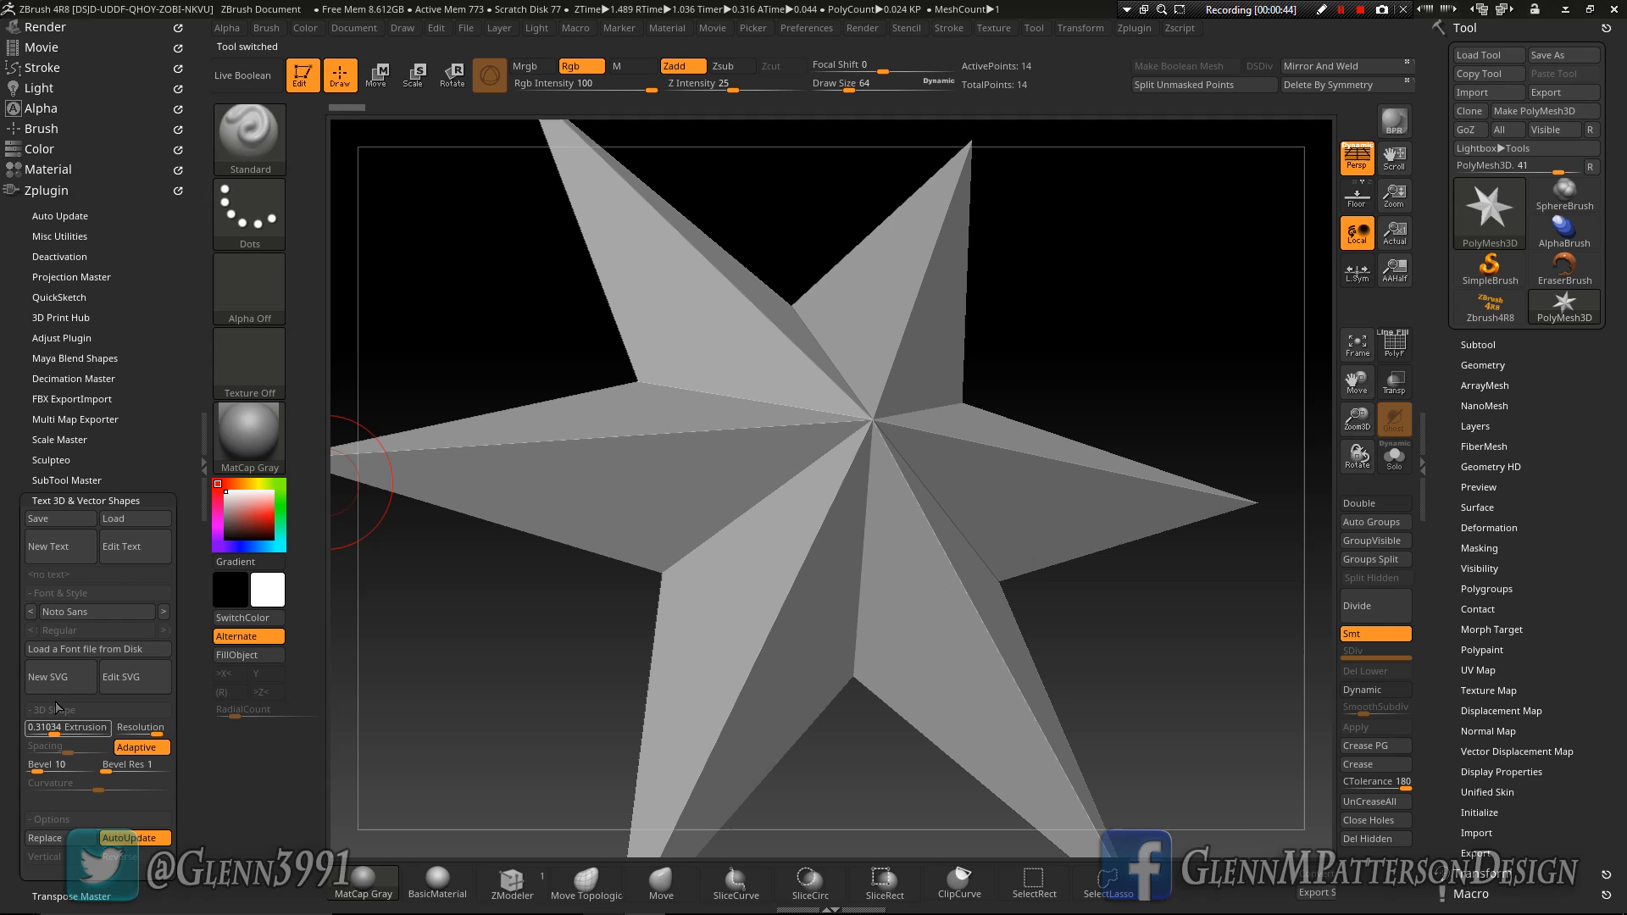
pyautogui.click(49, 551)
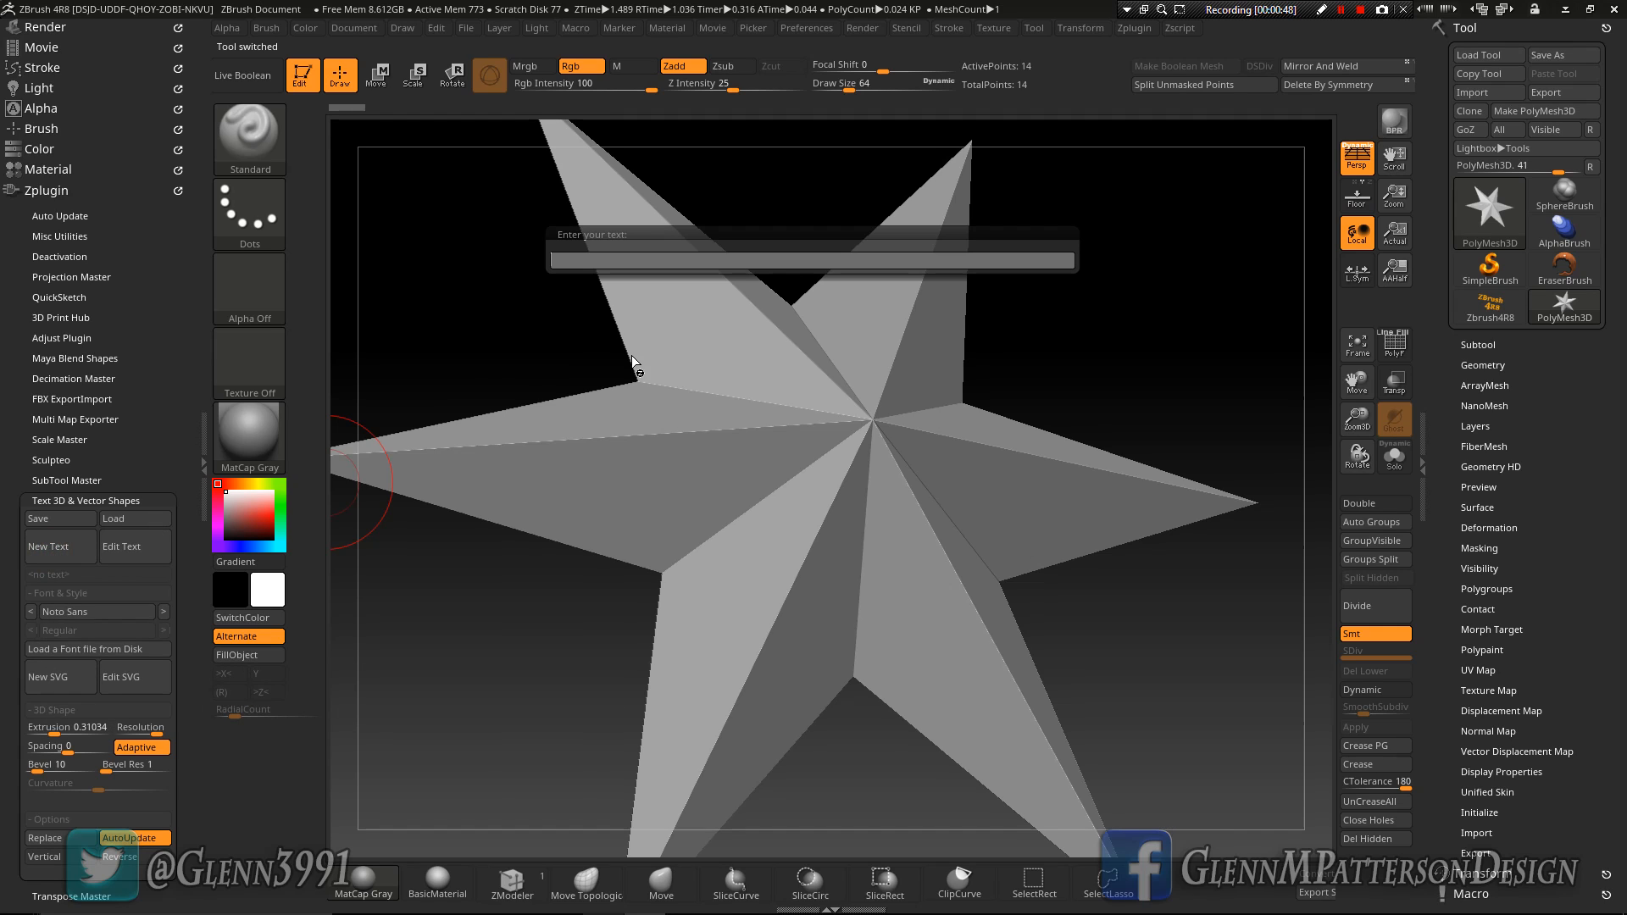
pyautogui.write('Hello World')
pyautogui.press('Return')
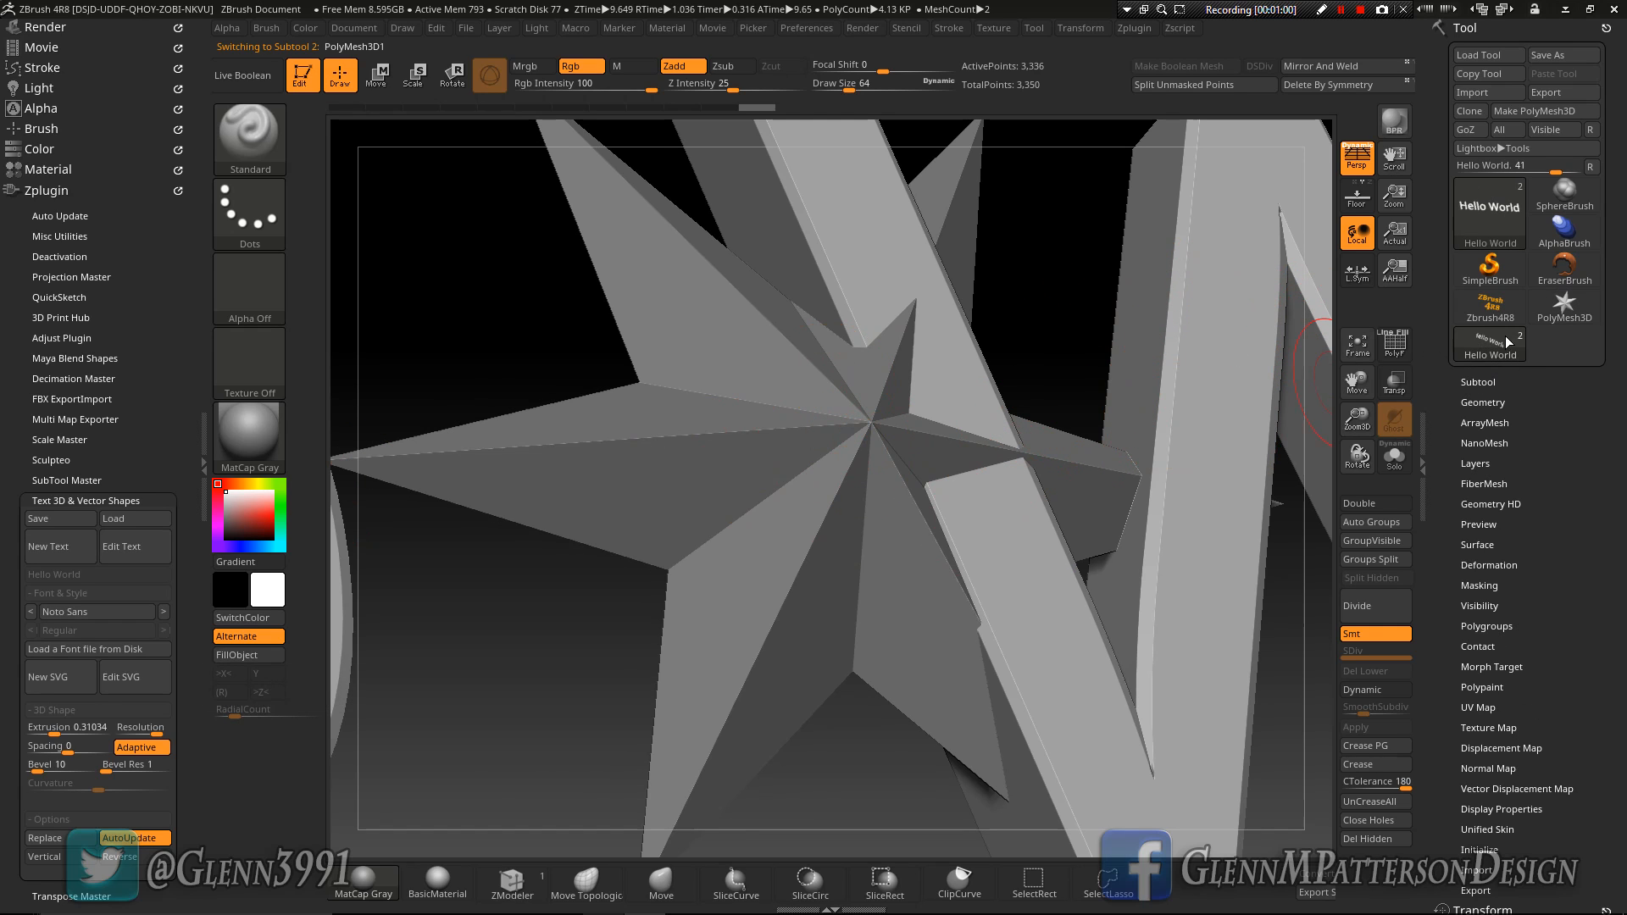
# Step: Expand the subtool list and add a second 3D text reading "Hello World"
pyautogui.moveTo(1566, 315)
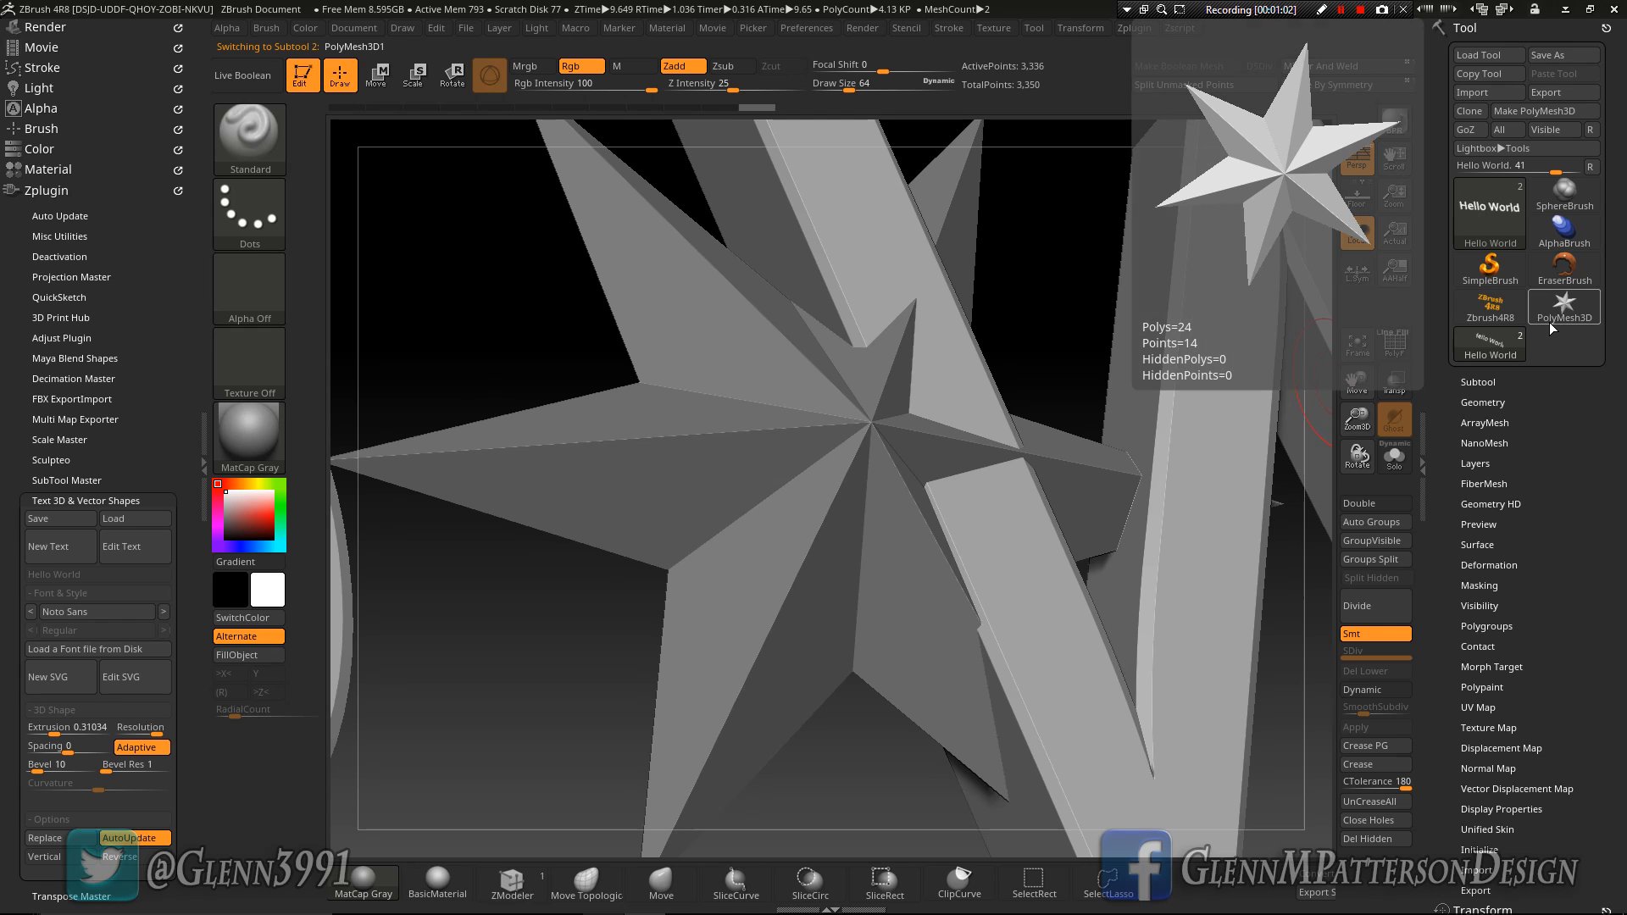
pyautogui.moveTo(1486, 357)
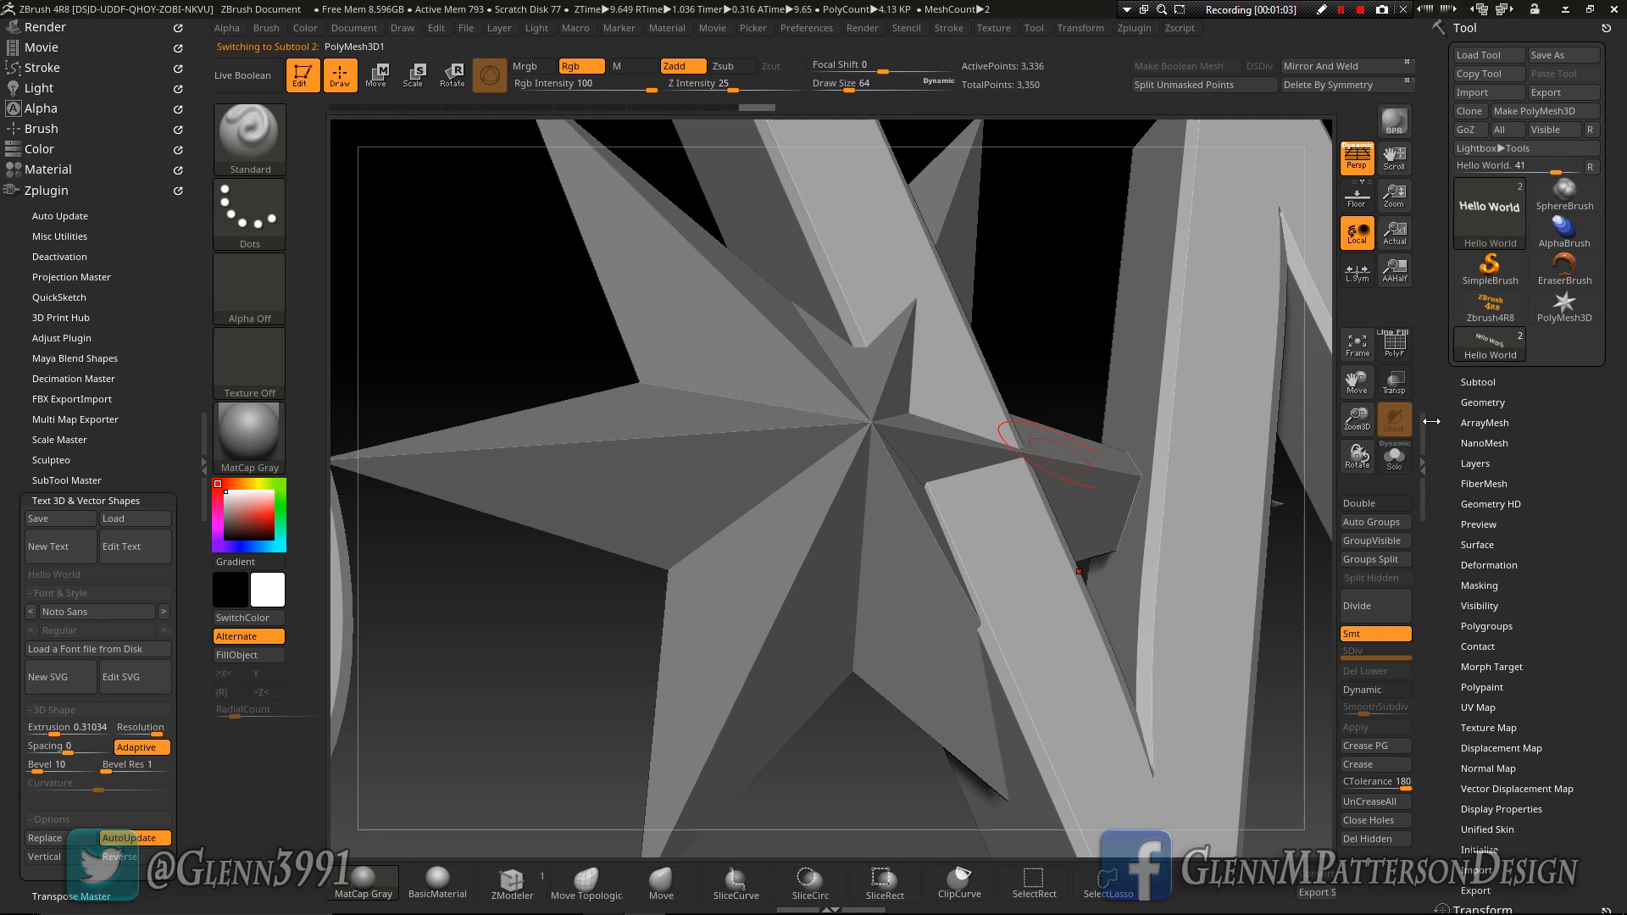
pyautogui.click(1477, 382)
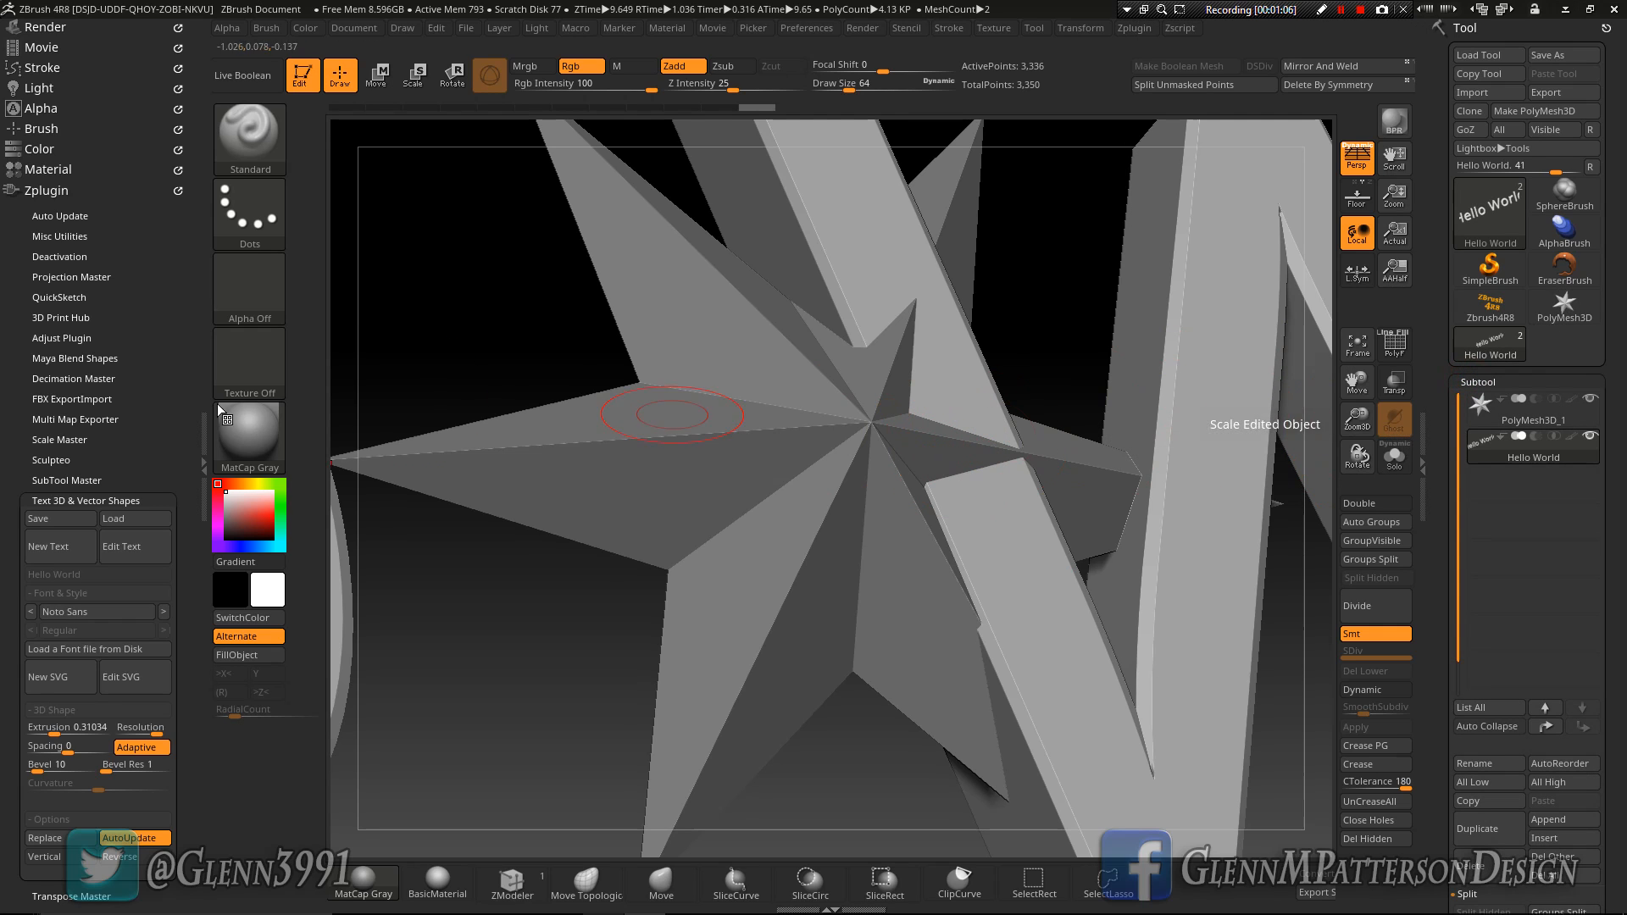
pyautogui.click(59, 547)
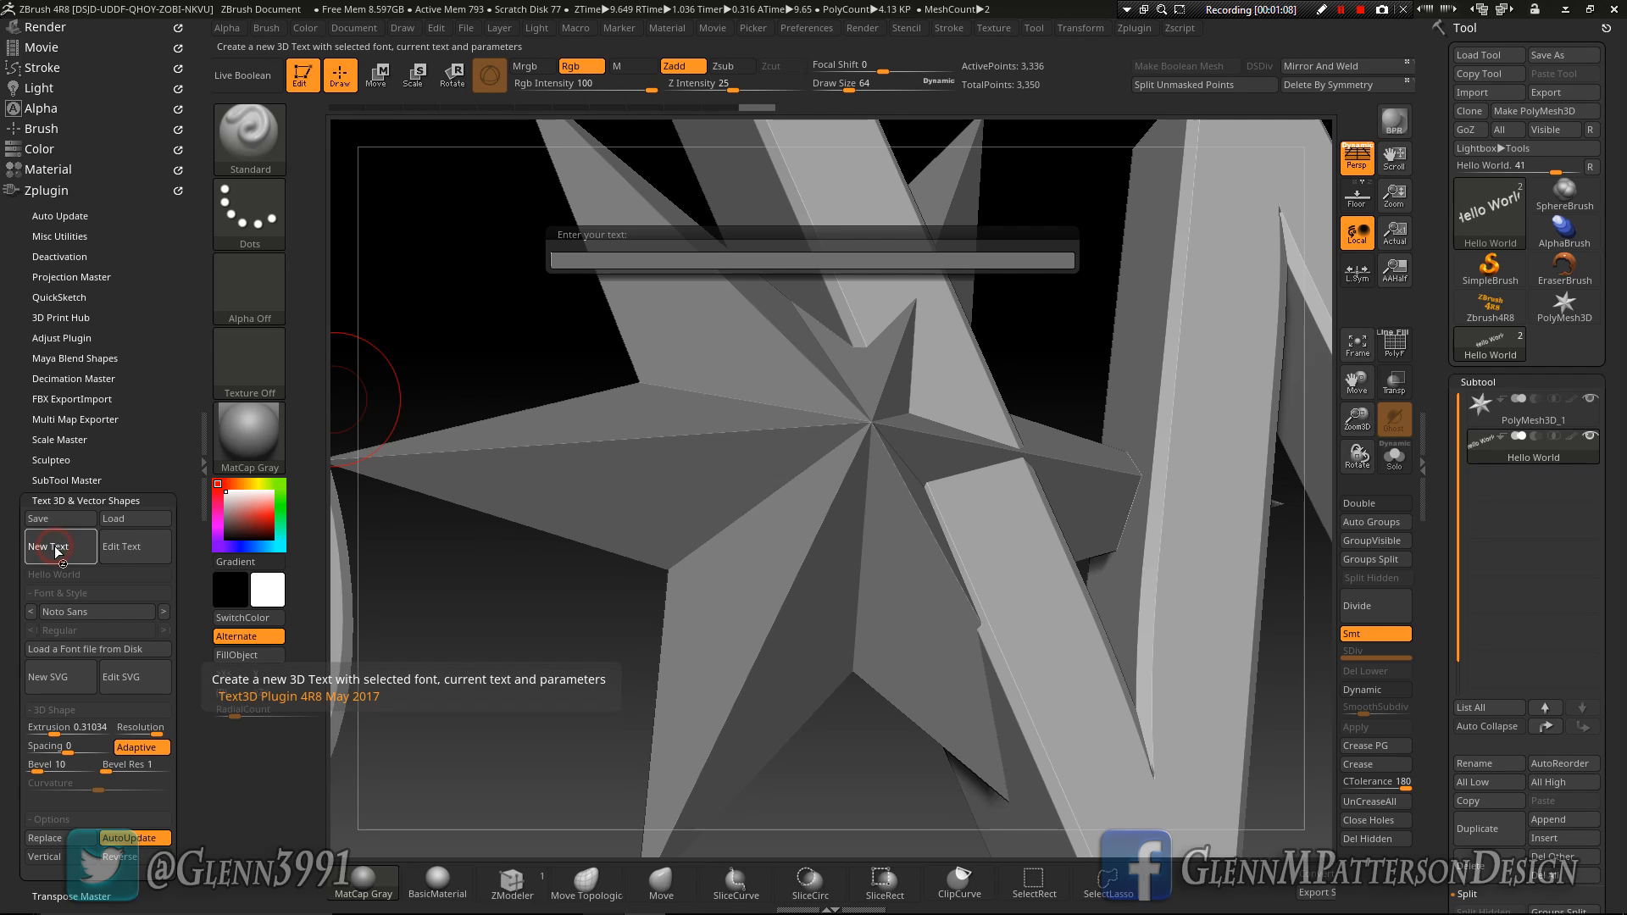
pyautogui.write('He')
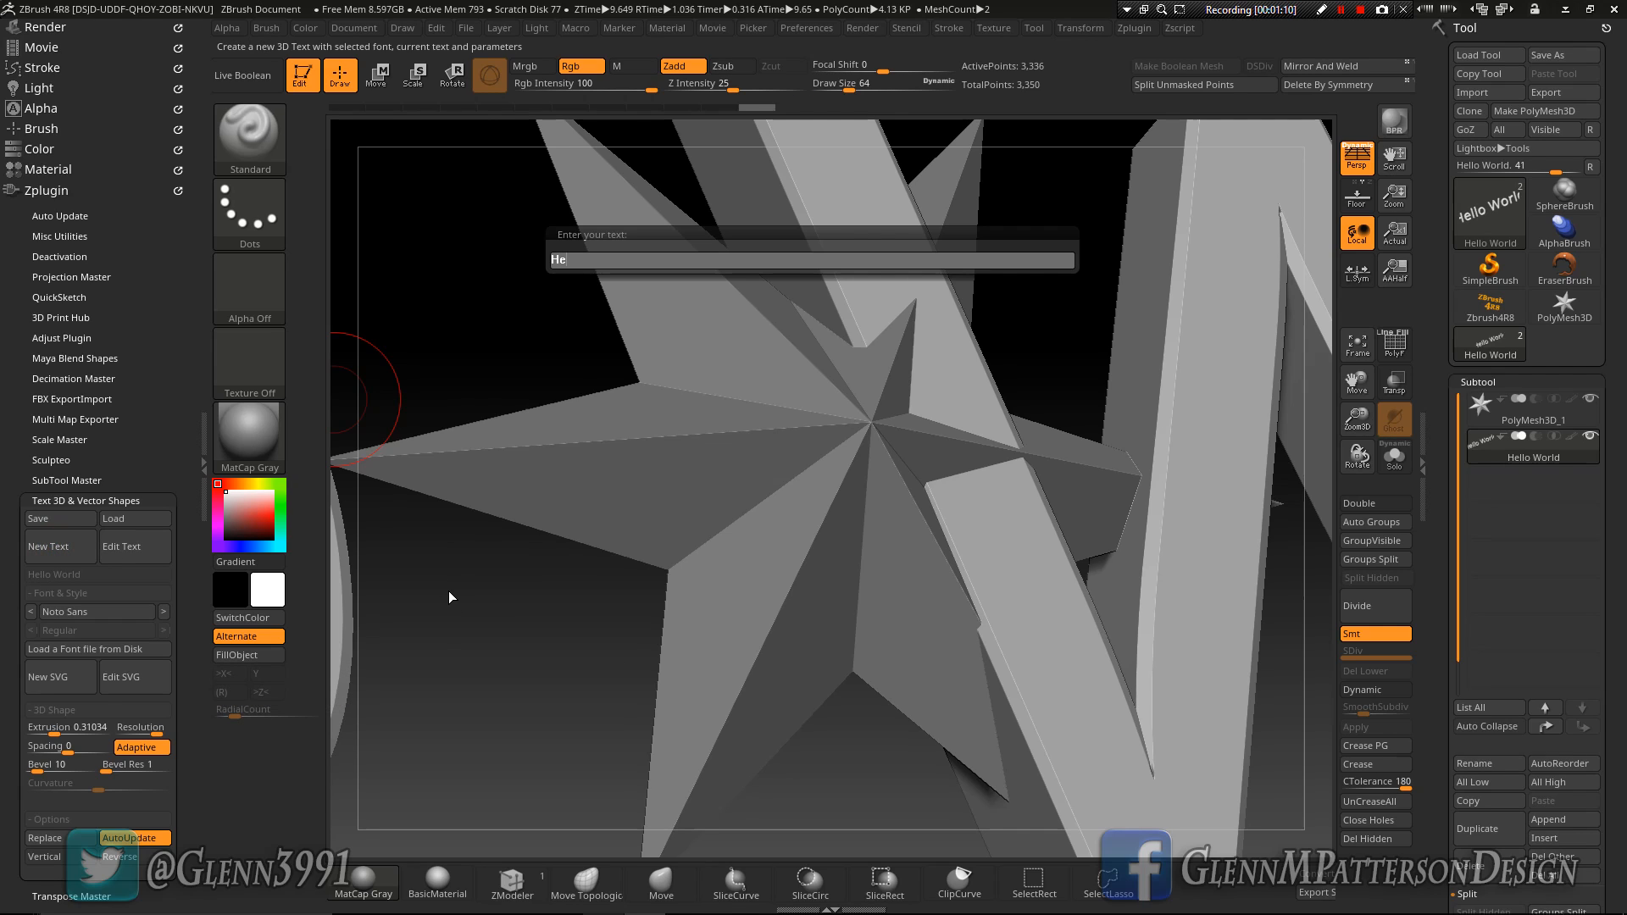
pyautogui.write('llo World')
pyautogui.press('Return')
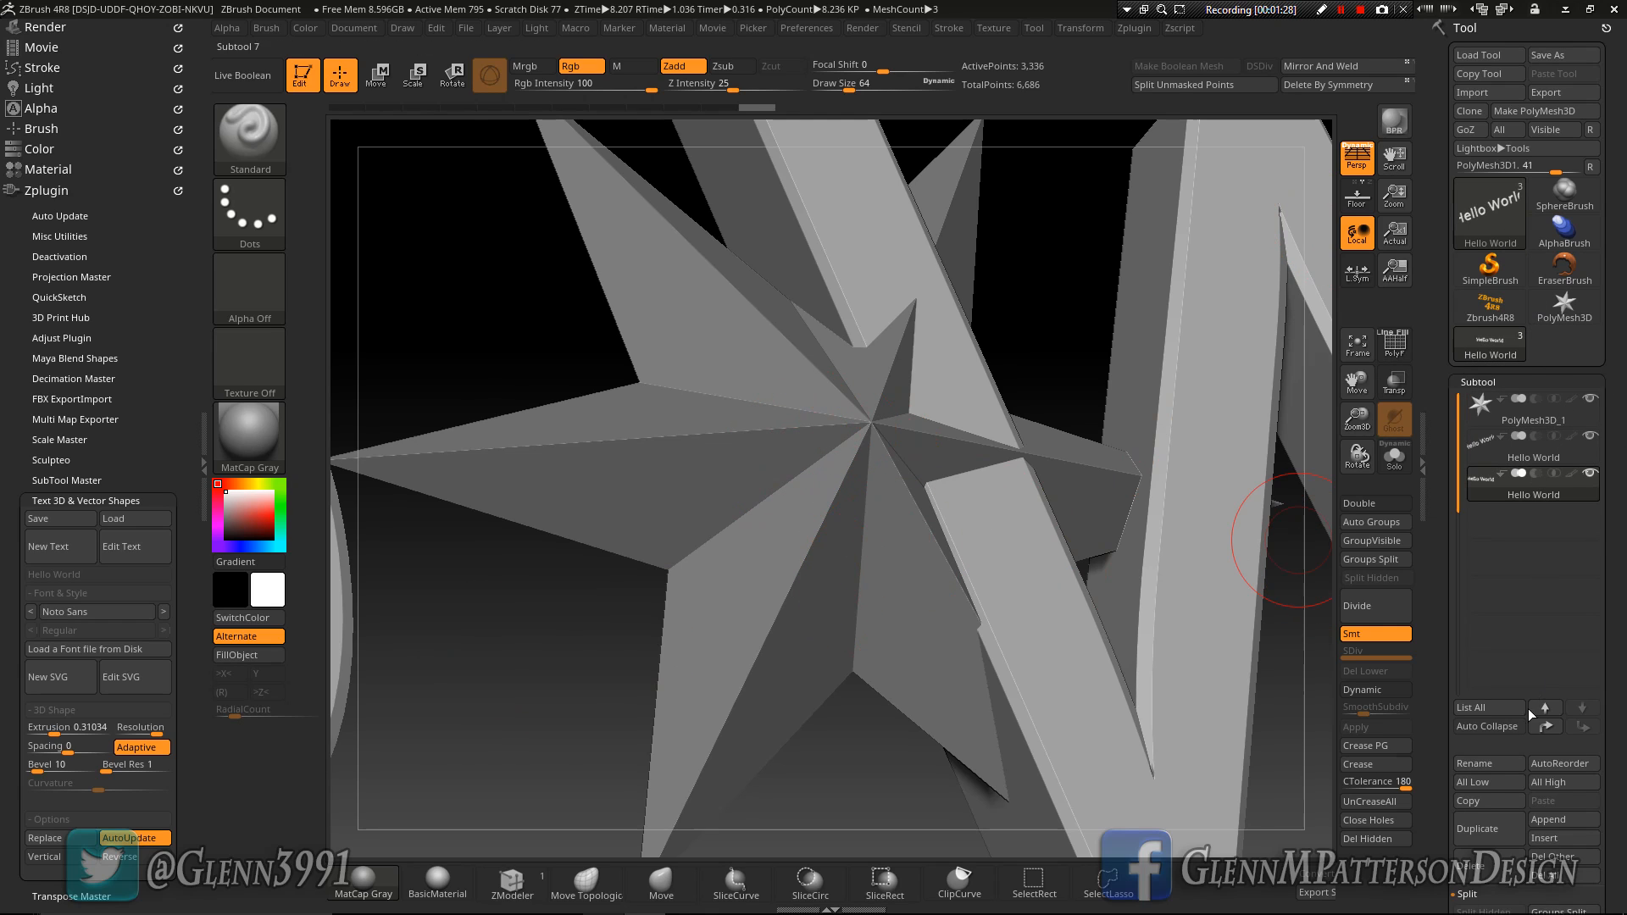
# Step: Delete all other subtools, keeping only the newest "Hello World" text, and frame it in the view
pyautogui.click(1560, 865)
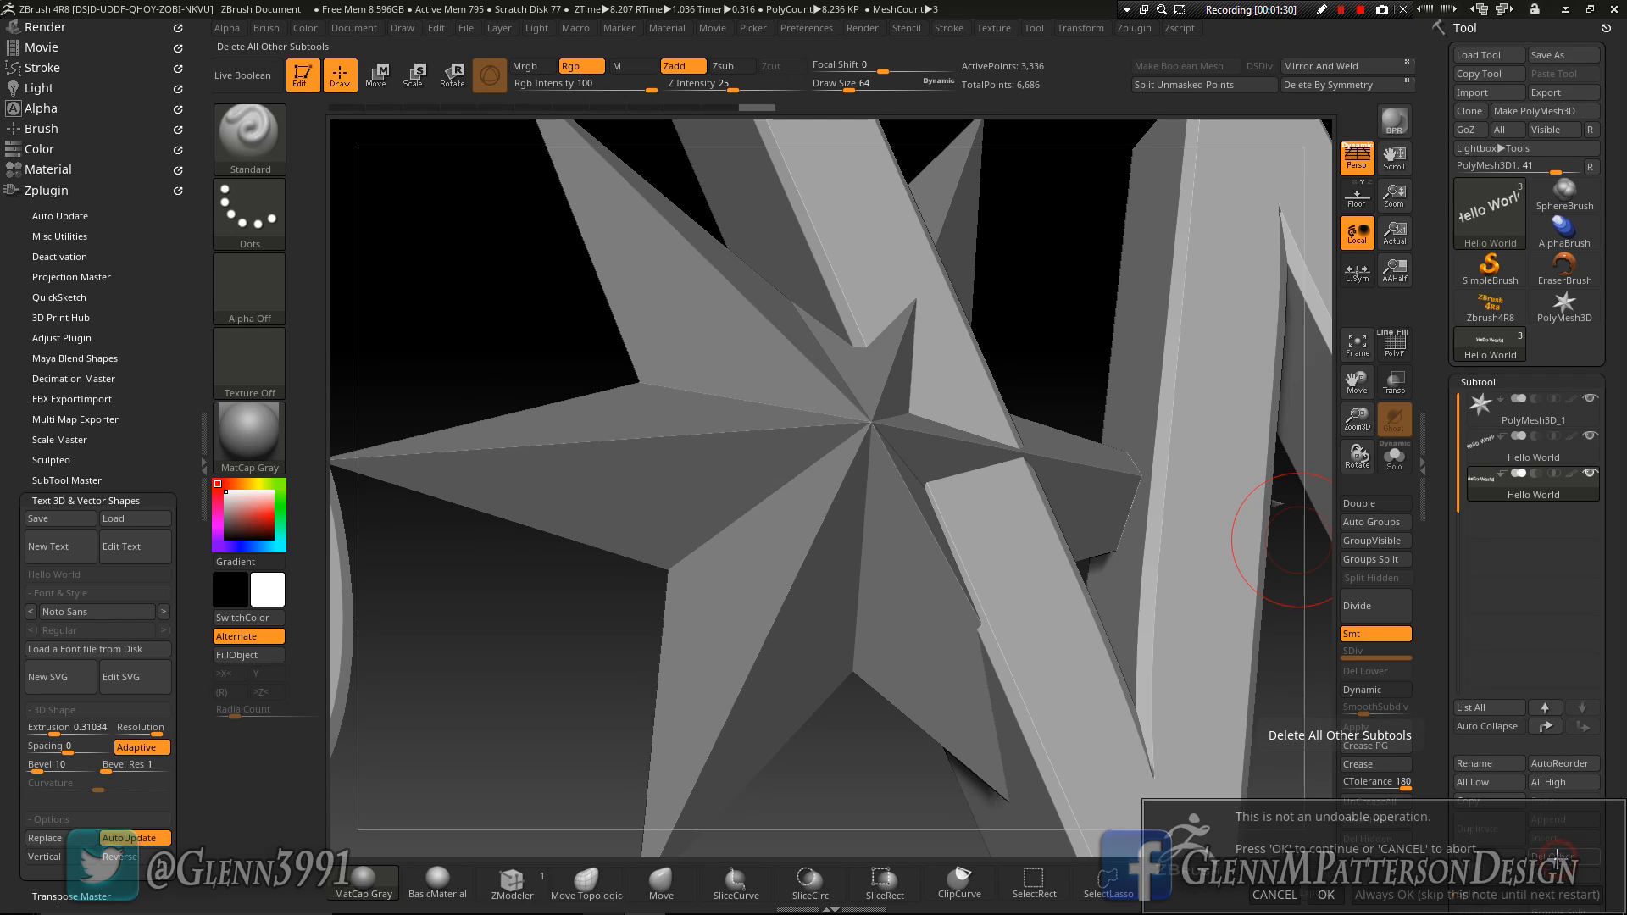
pyautogui.click(1328, 888)
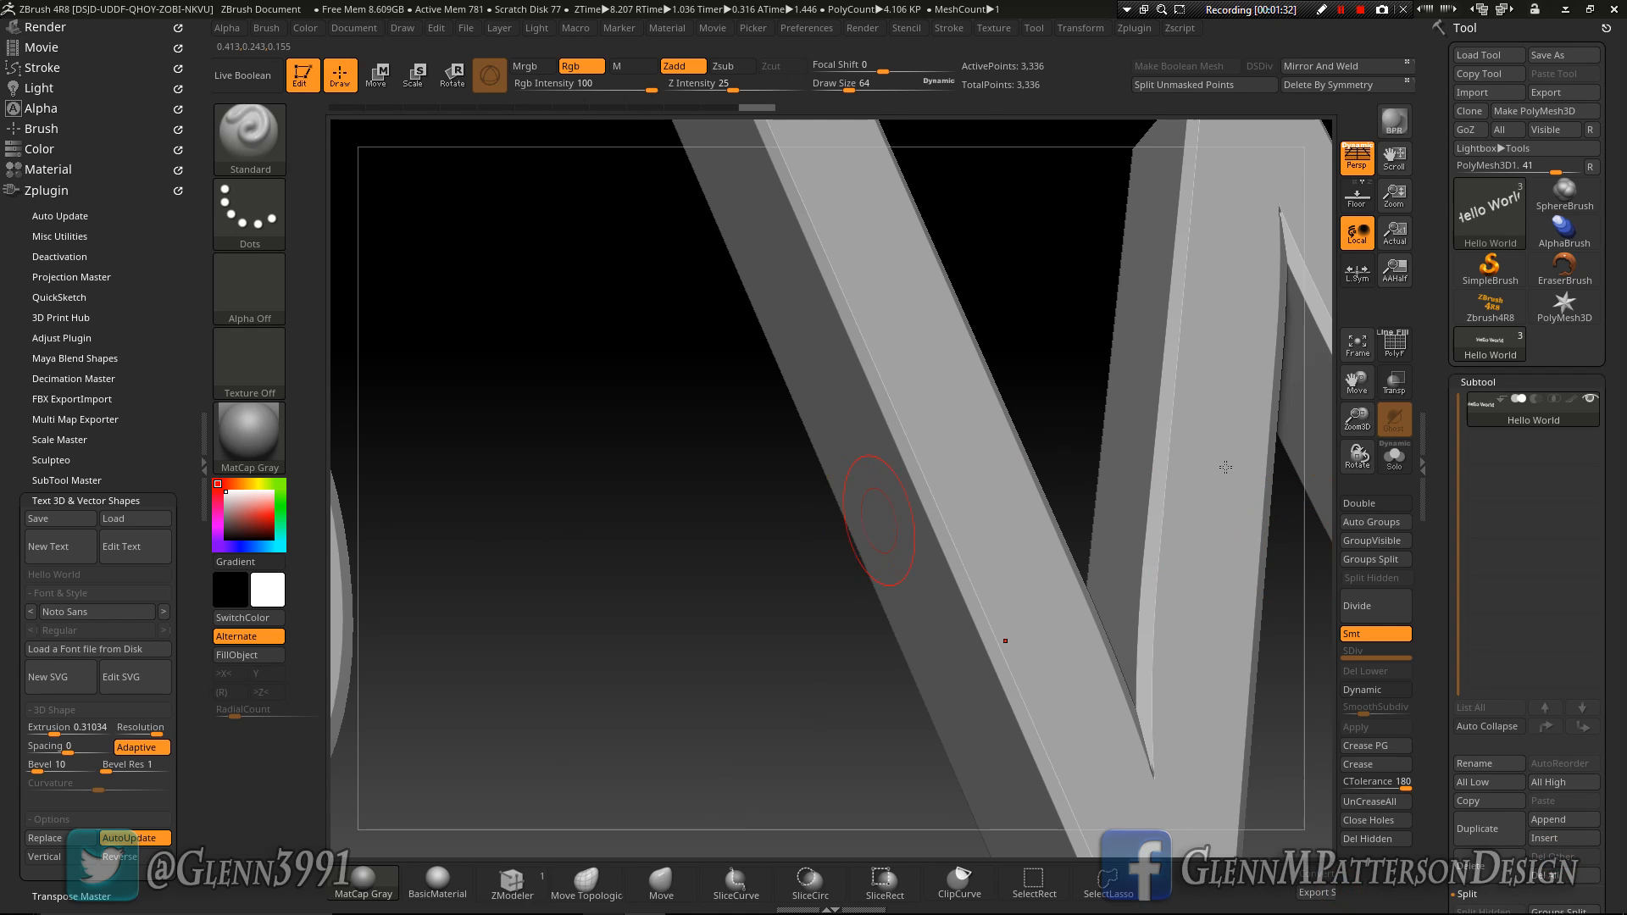
pyautogui.click(1357, 343)
pyautogui.moveTo(935, 554); pyautogui.dragTo(972, 574)
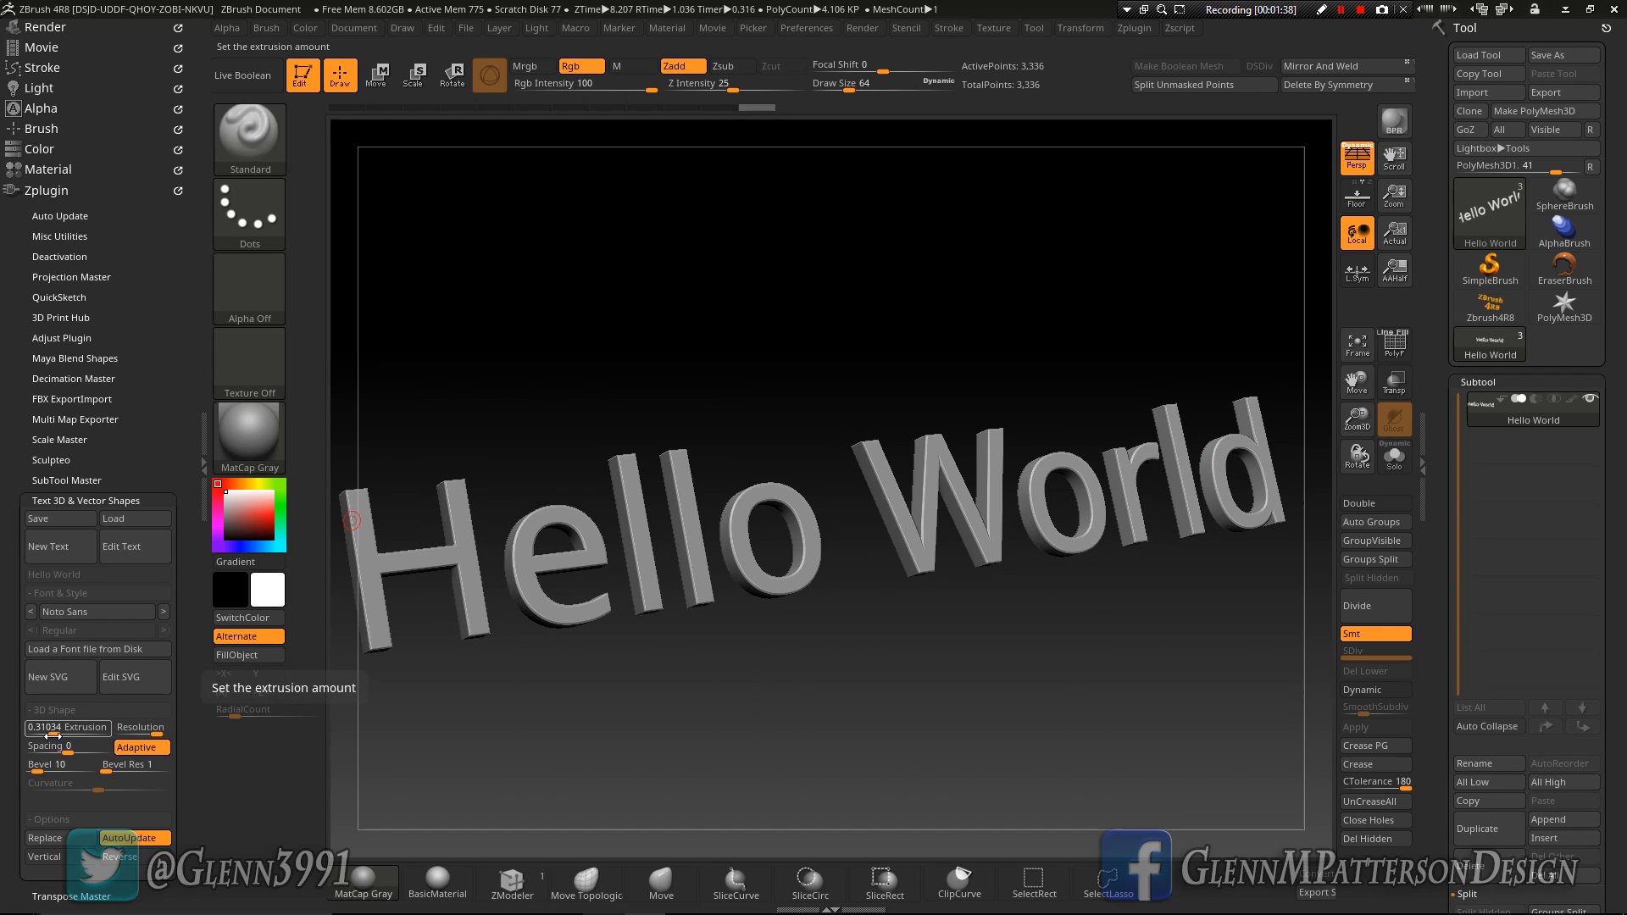
# Step: Set the "Hello World" text's extrusion to 0.5977 and its bevel to 29
pyautogui.moveTo(48, 736); pyautogui.dragTo(75, 737)
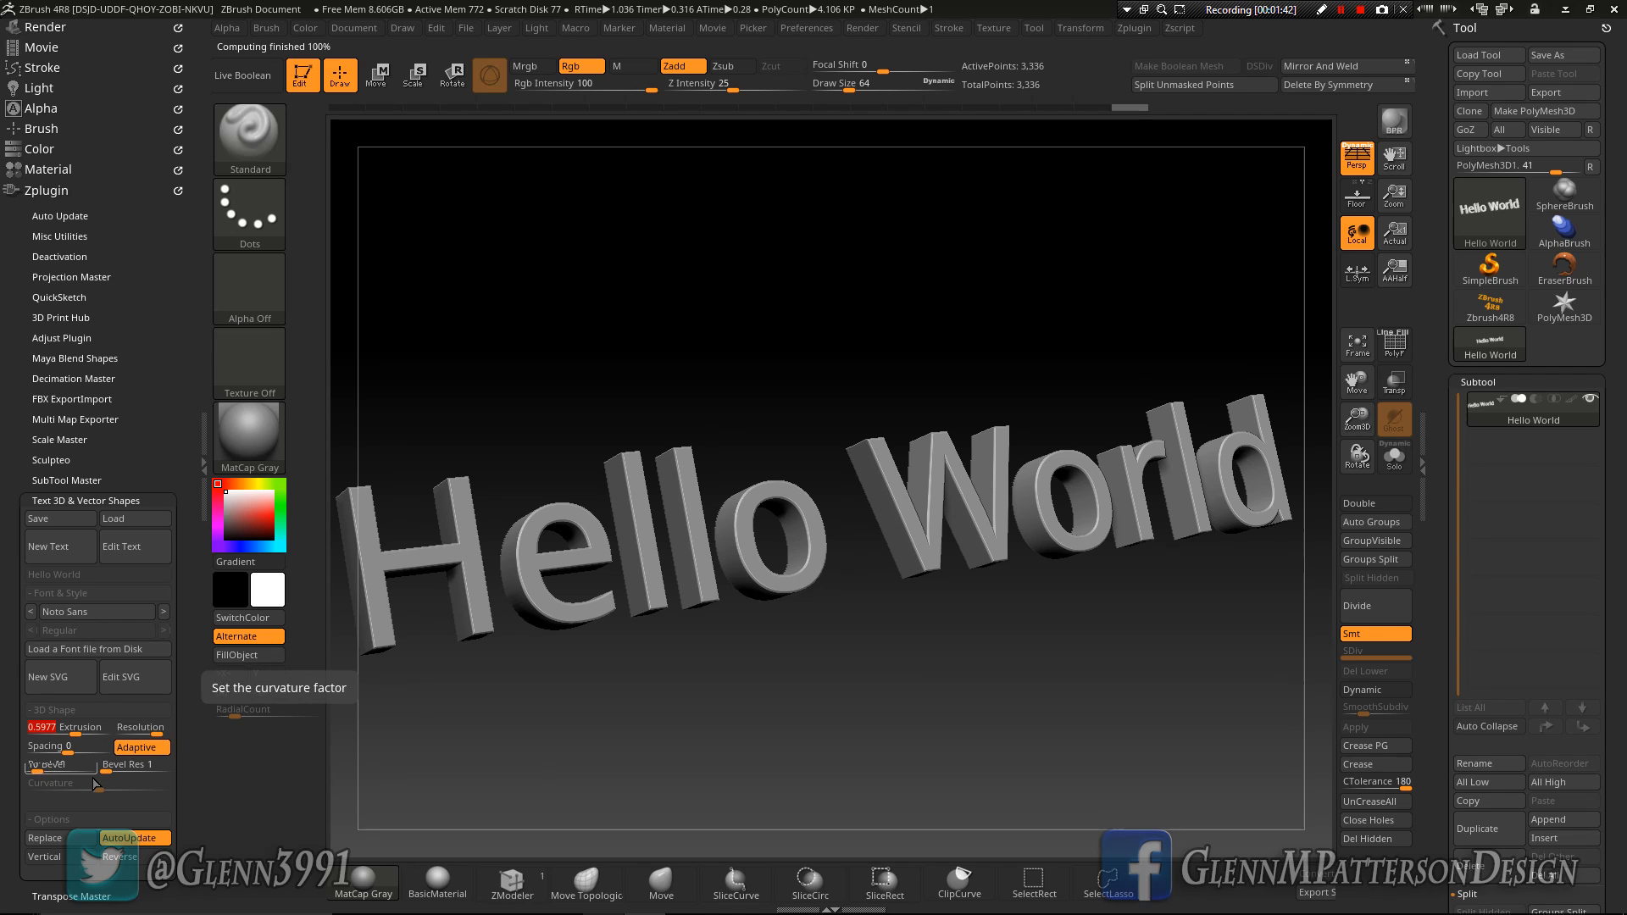
pyautogui.moveTo(34, 769); pyautogui.dragTo(48, 770)
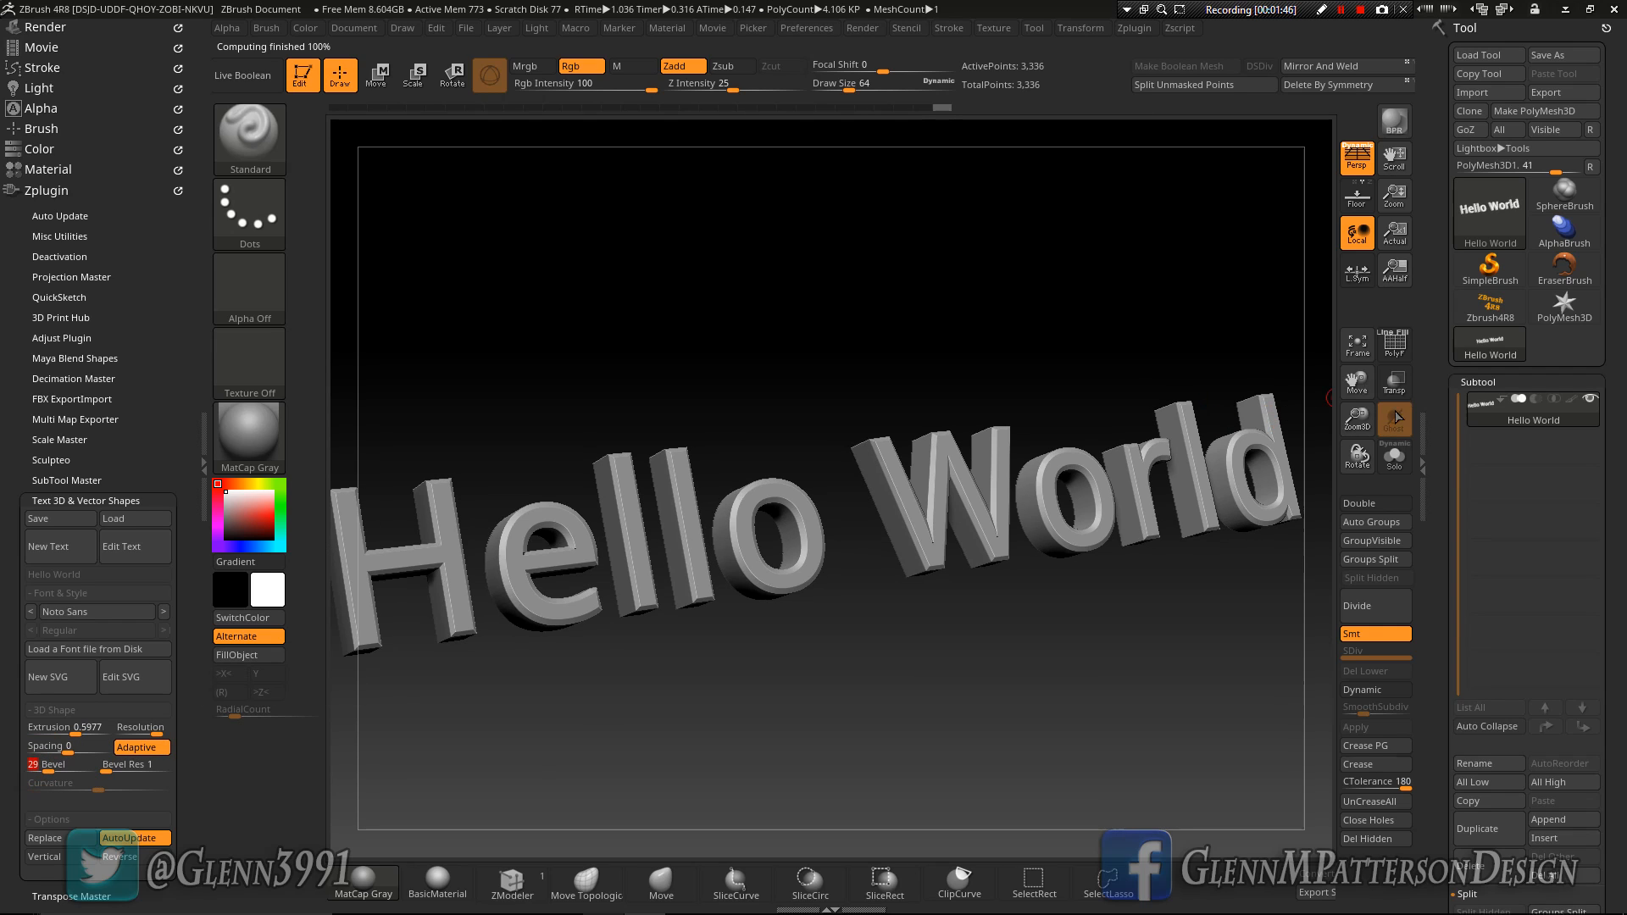
# Step: Show the polyframe and examine the bevelled mesh and polygroups around the letter W
pyautogui.moveTo(1357, 417); pyautogui.dragTo(1425, 263)
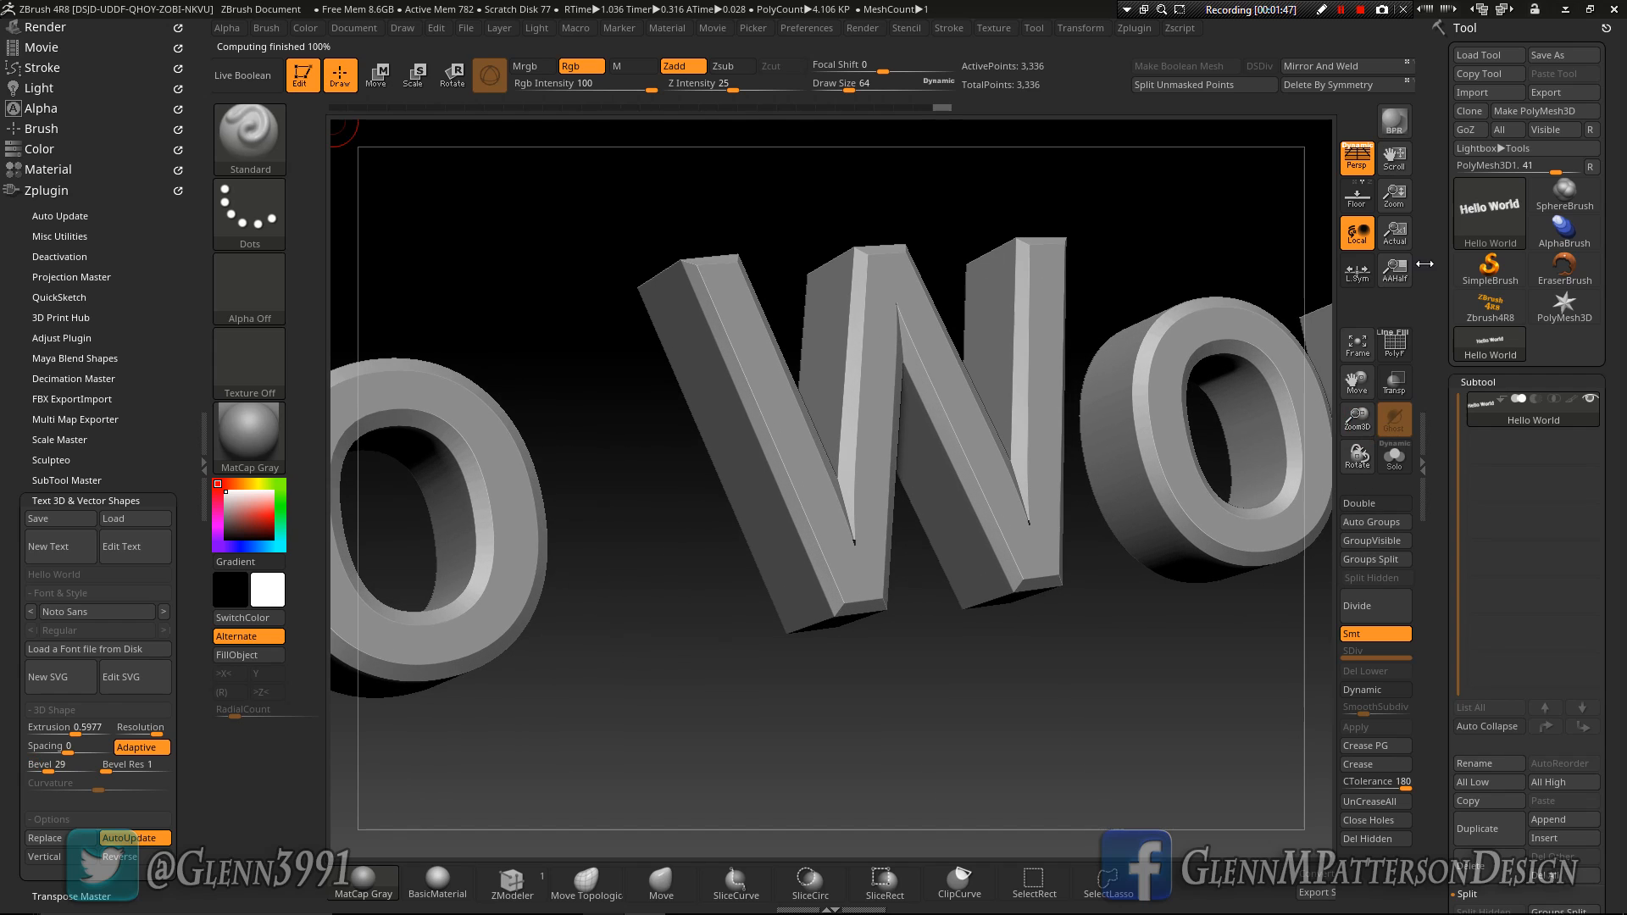
pyautogui.click(1395, 344)
pyautogui.moveTo(1033, 519); pyautogui.dragTo(990, 528, button='right')
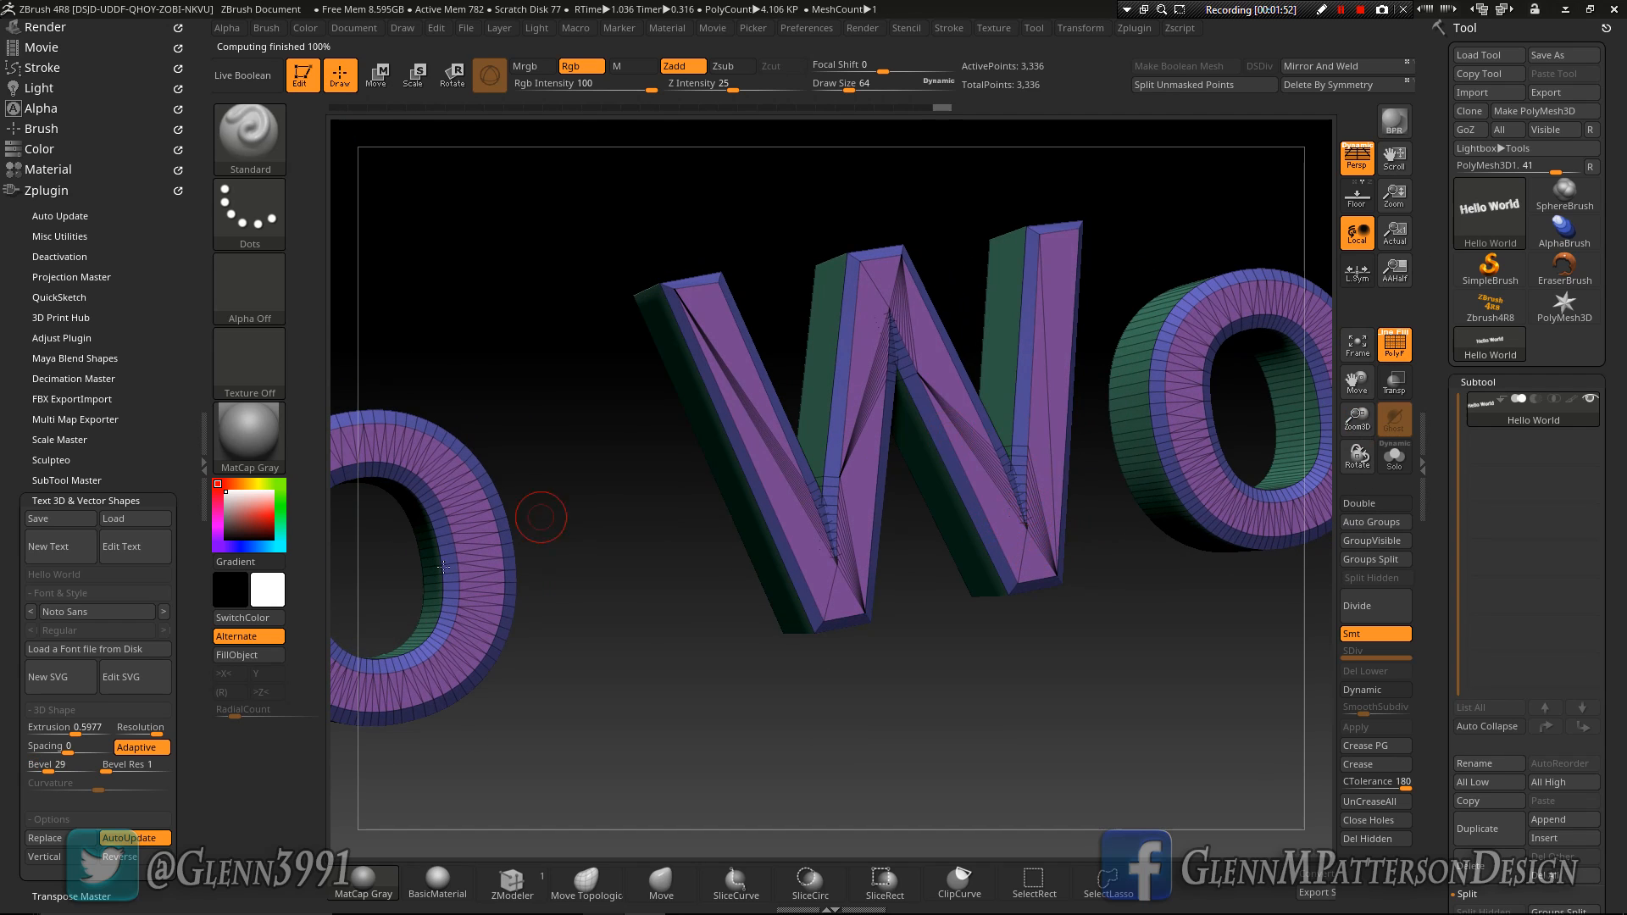
# Step: Try the NSimSun font on the 3D text
pyautogui.click(134, 613)
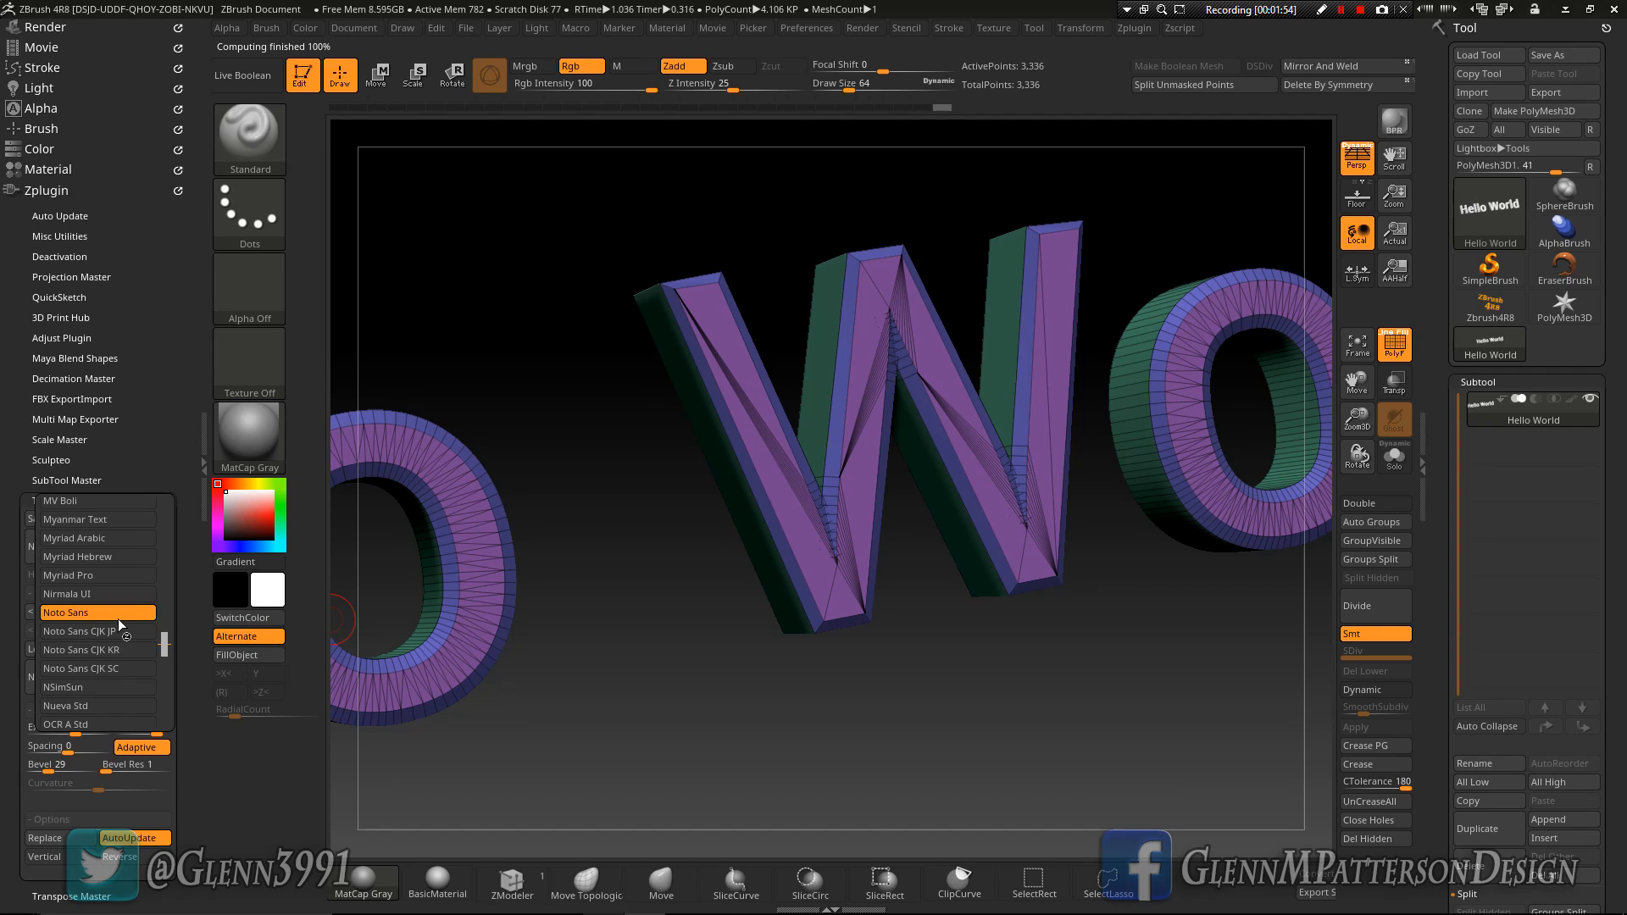
pyautogui.click(95, 688)
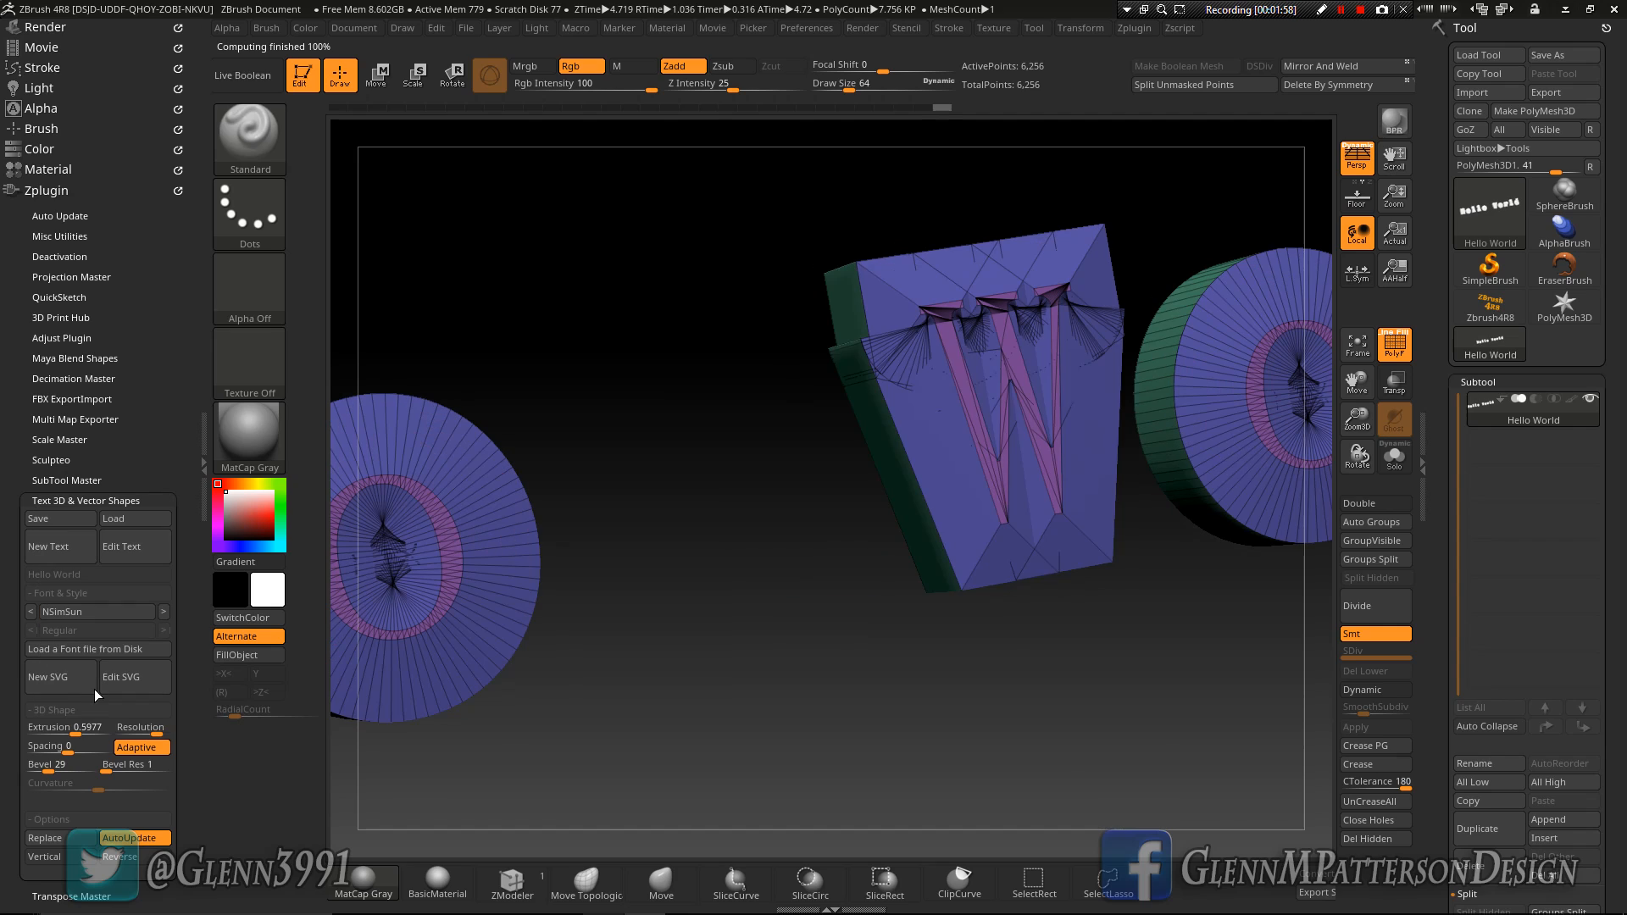
# Step: Set the 3D text's font to Myriad Pro, frame the whole text and hide the polyframe
pyautogui.click(88, 610)
pyautogui.click(76, 506)
pyautogui.click(1353, 358)
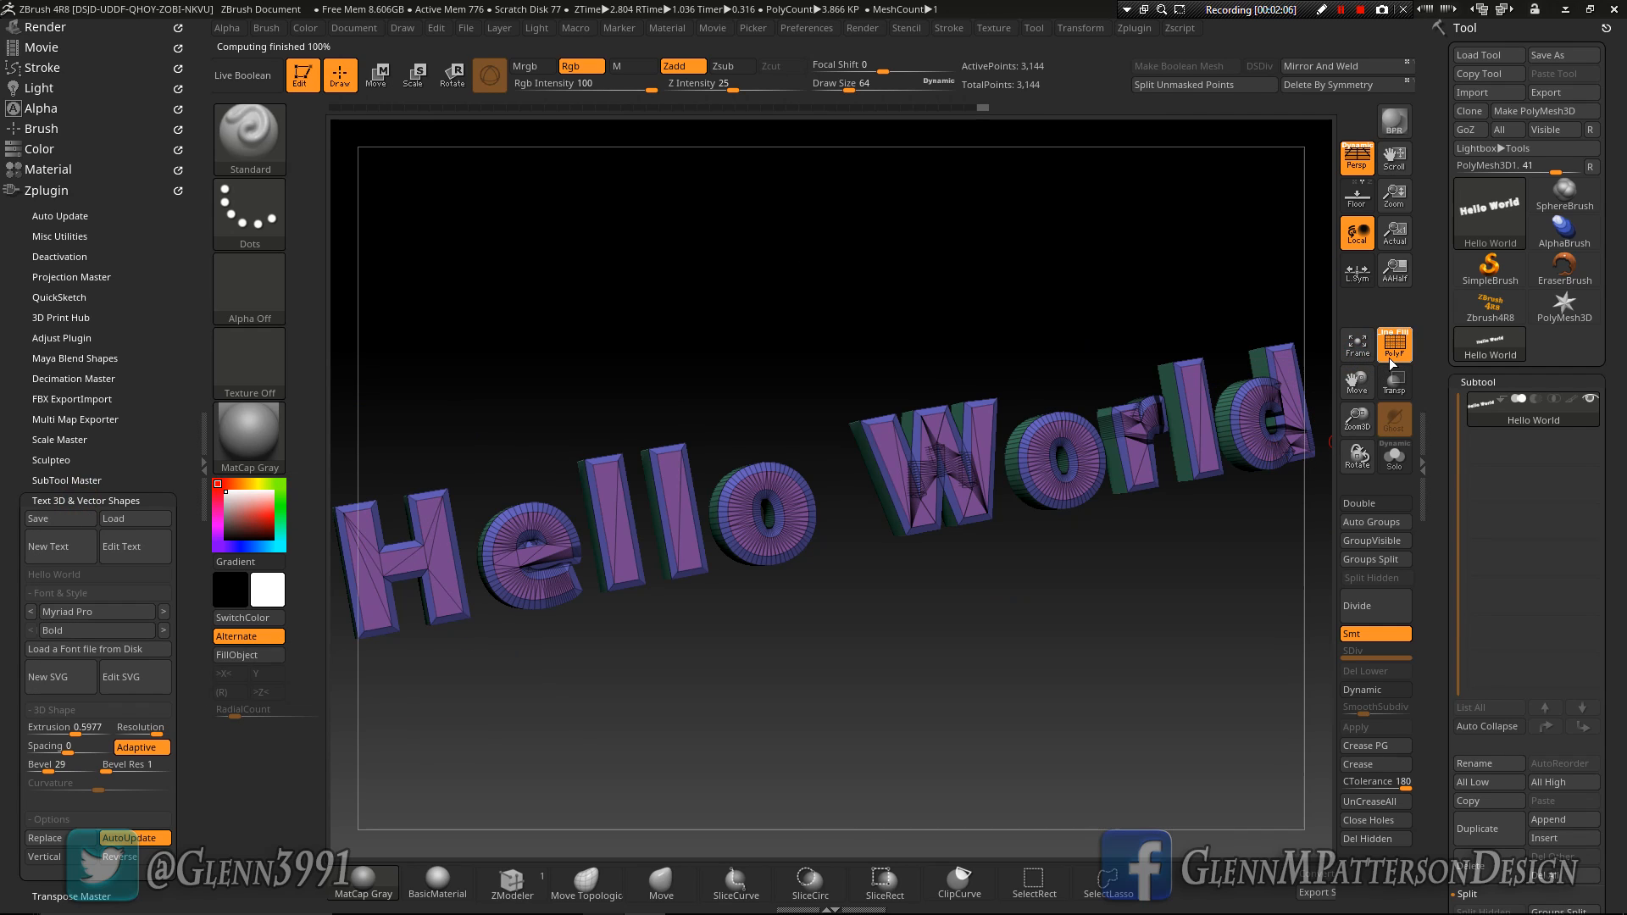
pyautogui.click(1386, 358)
pyautogui.moveTo(940, 504)
pyautogui.mouseDown()
pyautogui.moveTo(927, 421)
pyautogui.moveTo(950, 506)
pyautogui.moveTo(944, 493)
pyautogui.mouseUp()
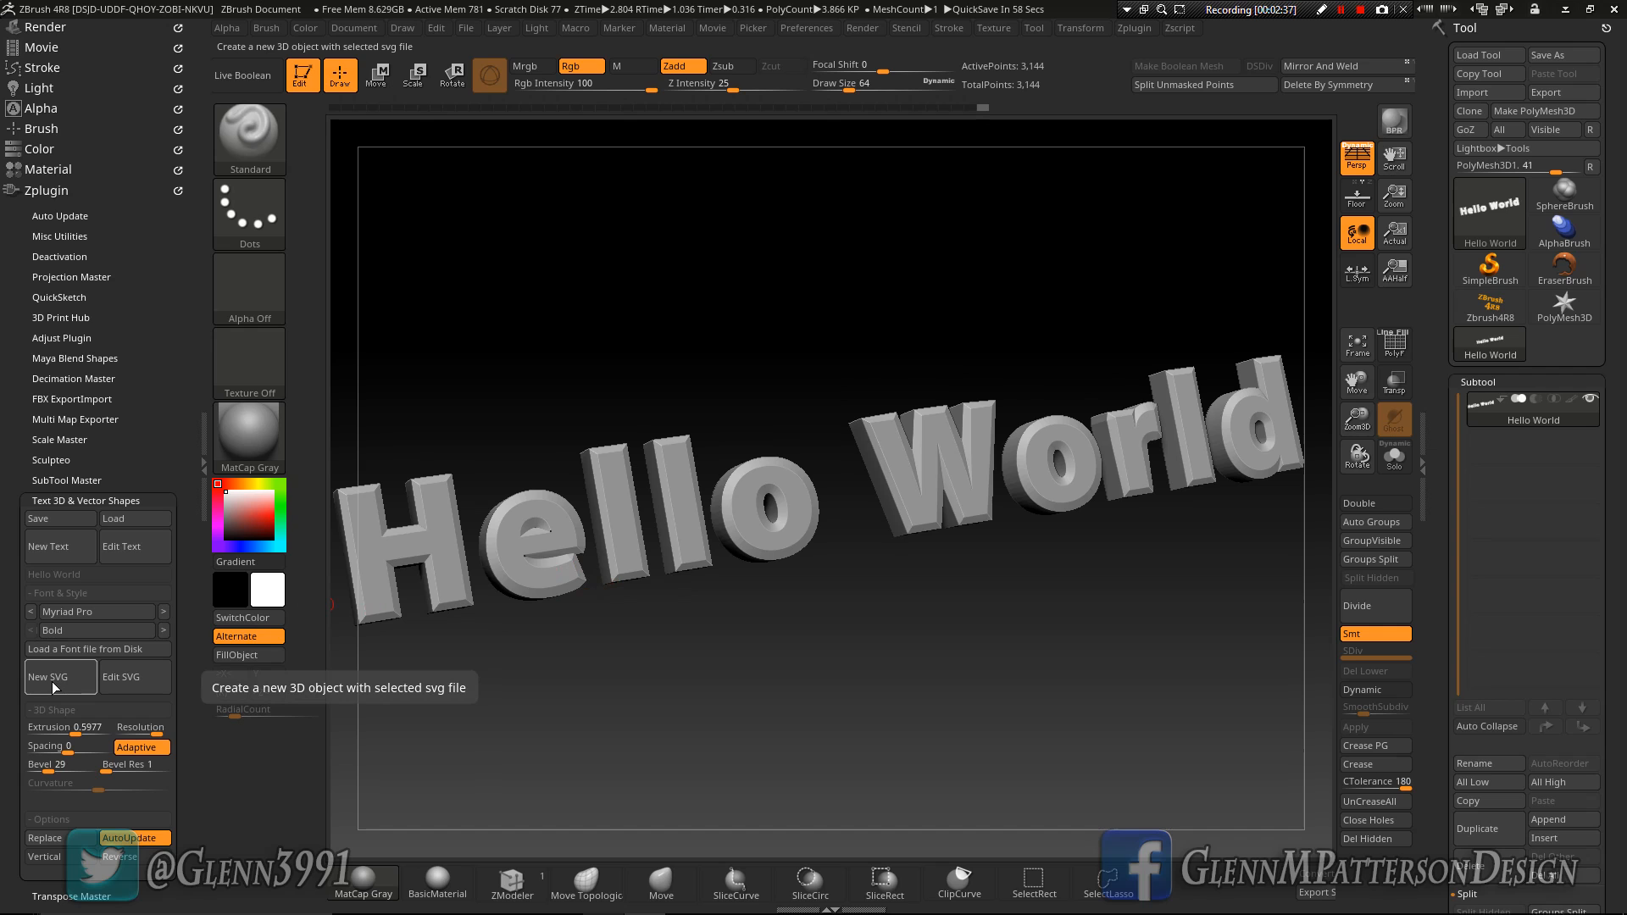
pyautogui.moveTo(748, 527)
pyautogui.mouseDown(button='right')
pyautogui.moveTo(732, 441)
pyautogui.moveTo(748, 509)
pyautogui.mouseUp(button='right')
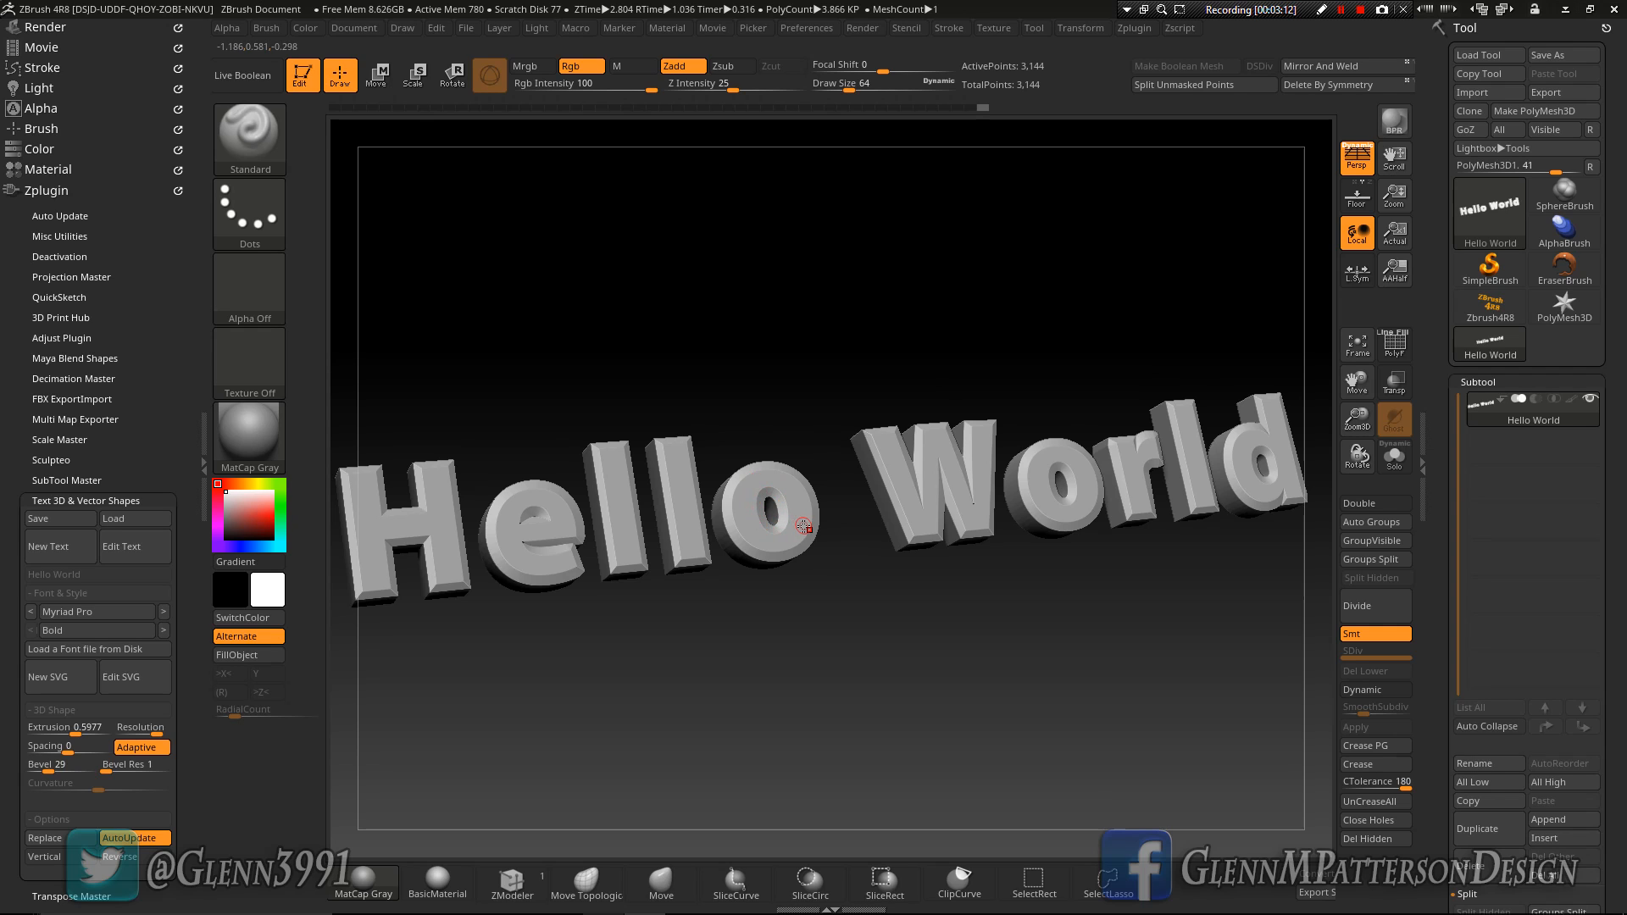
pyautogui.moveTo(805, 538)
pyautogui.mouseDown(button='right')
pyautogui.moveTo(764, 492)
pyautogui.moveTo(796, 518)
pyautogui.mouseUp(button='right')
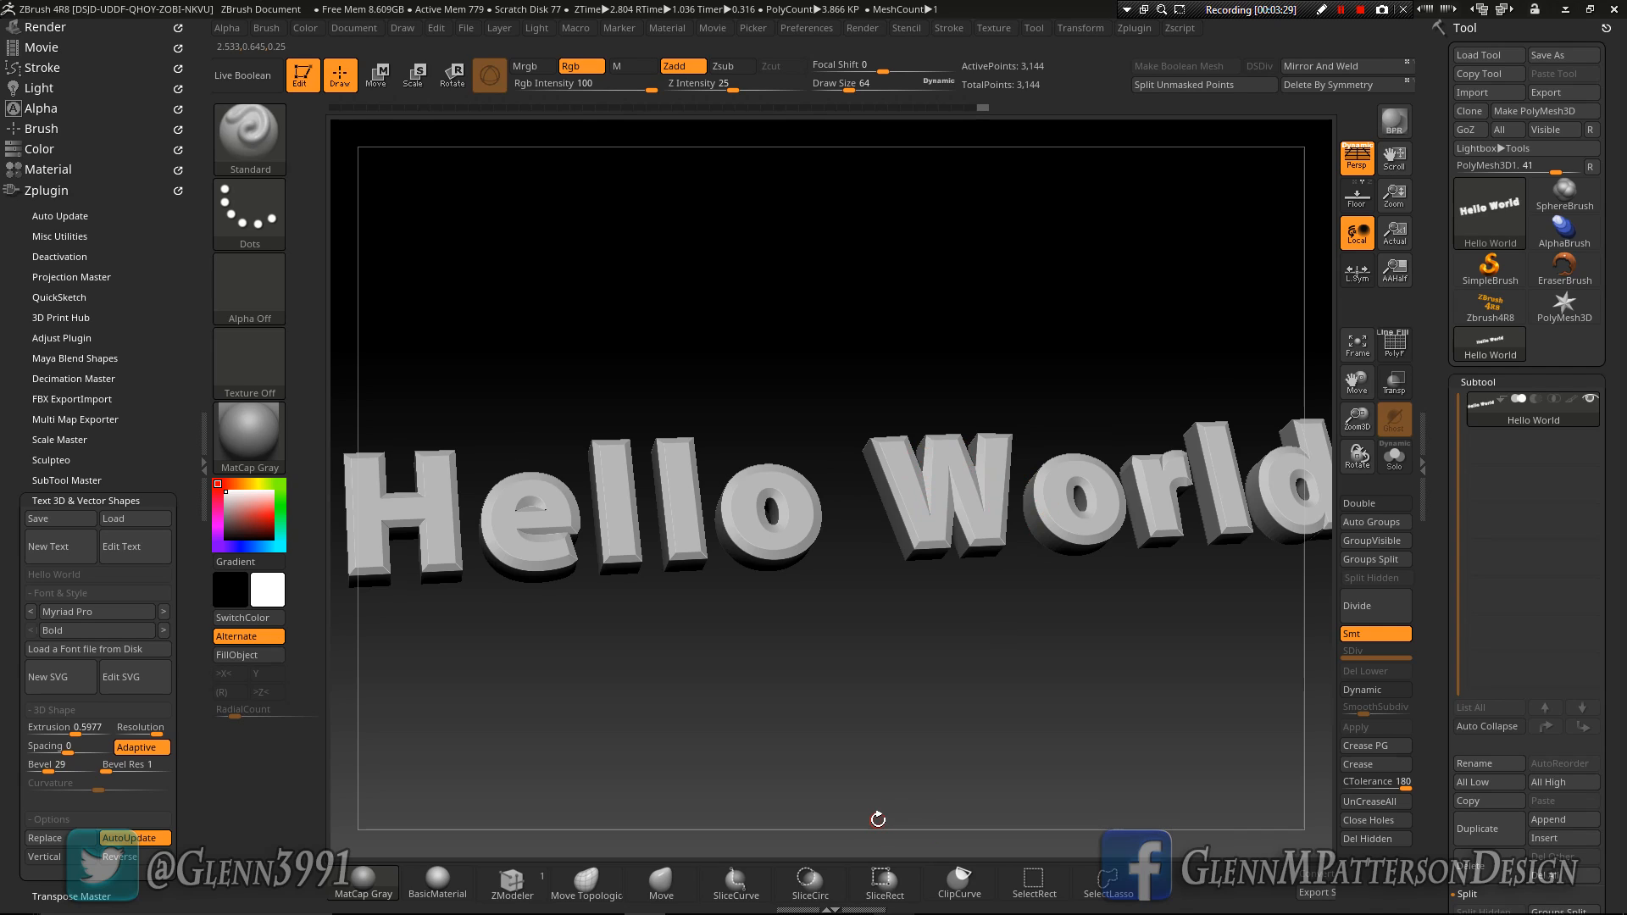
# Step: Switch to Photoshop and add a guide layout of 4 columns and 4 rows to the blank document
pyautogui.moveTo(799, 913)
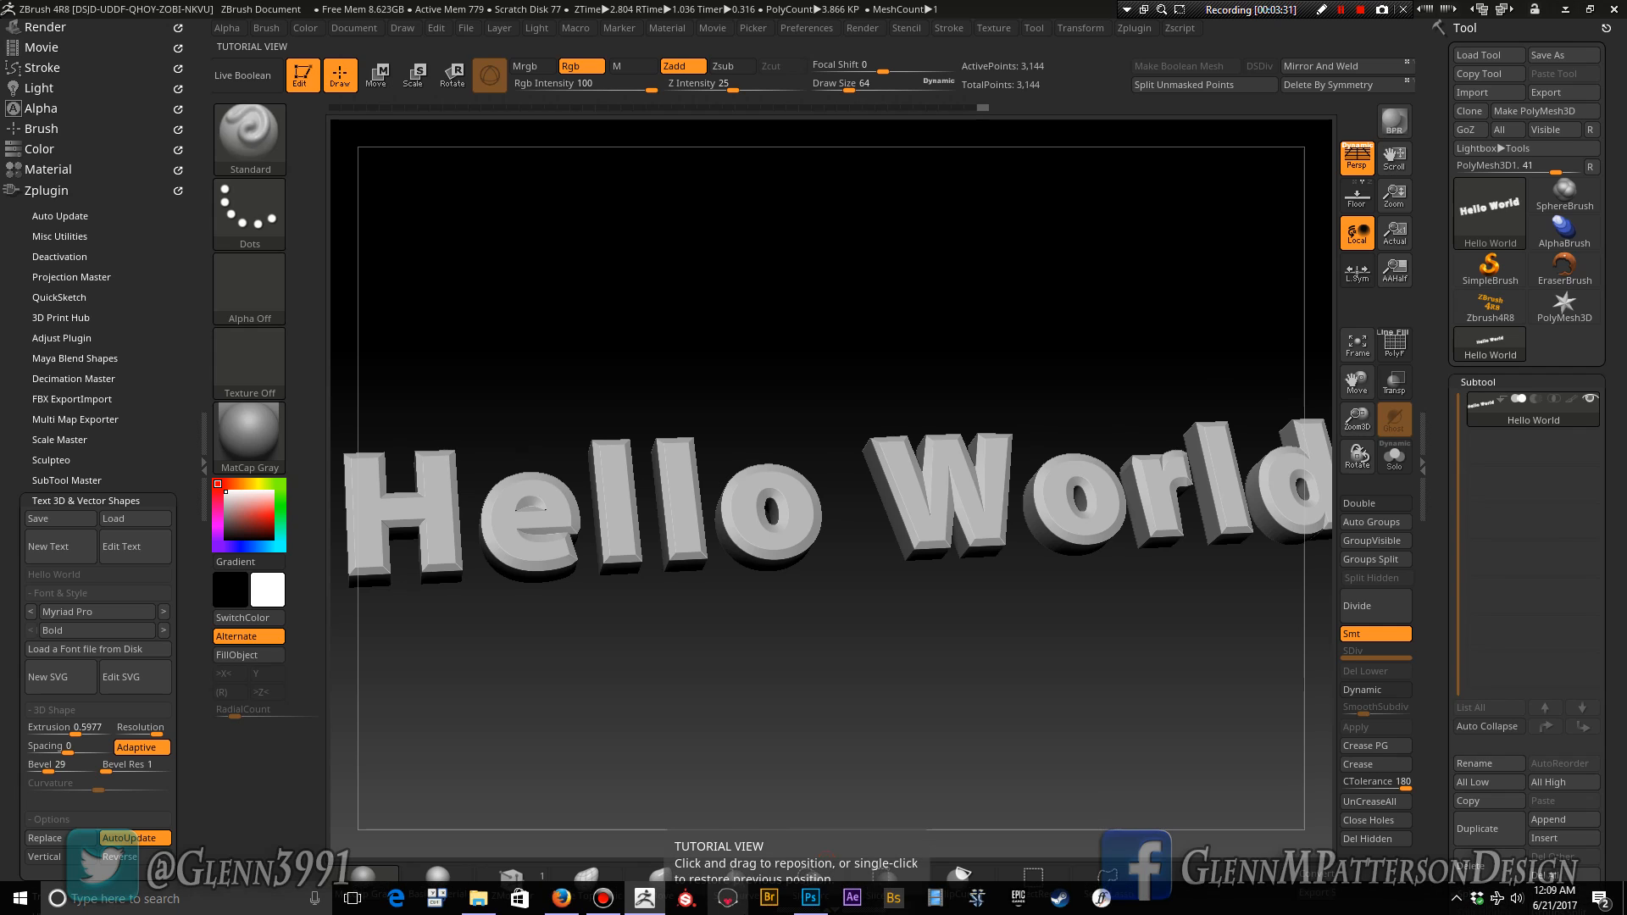
pyautogui.click(810, 904)
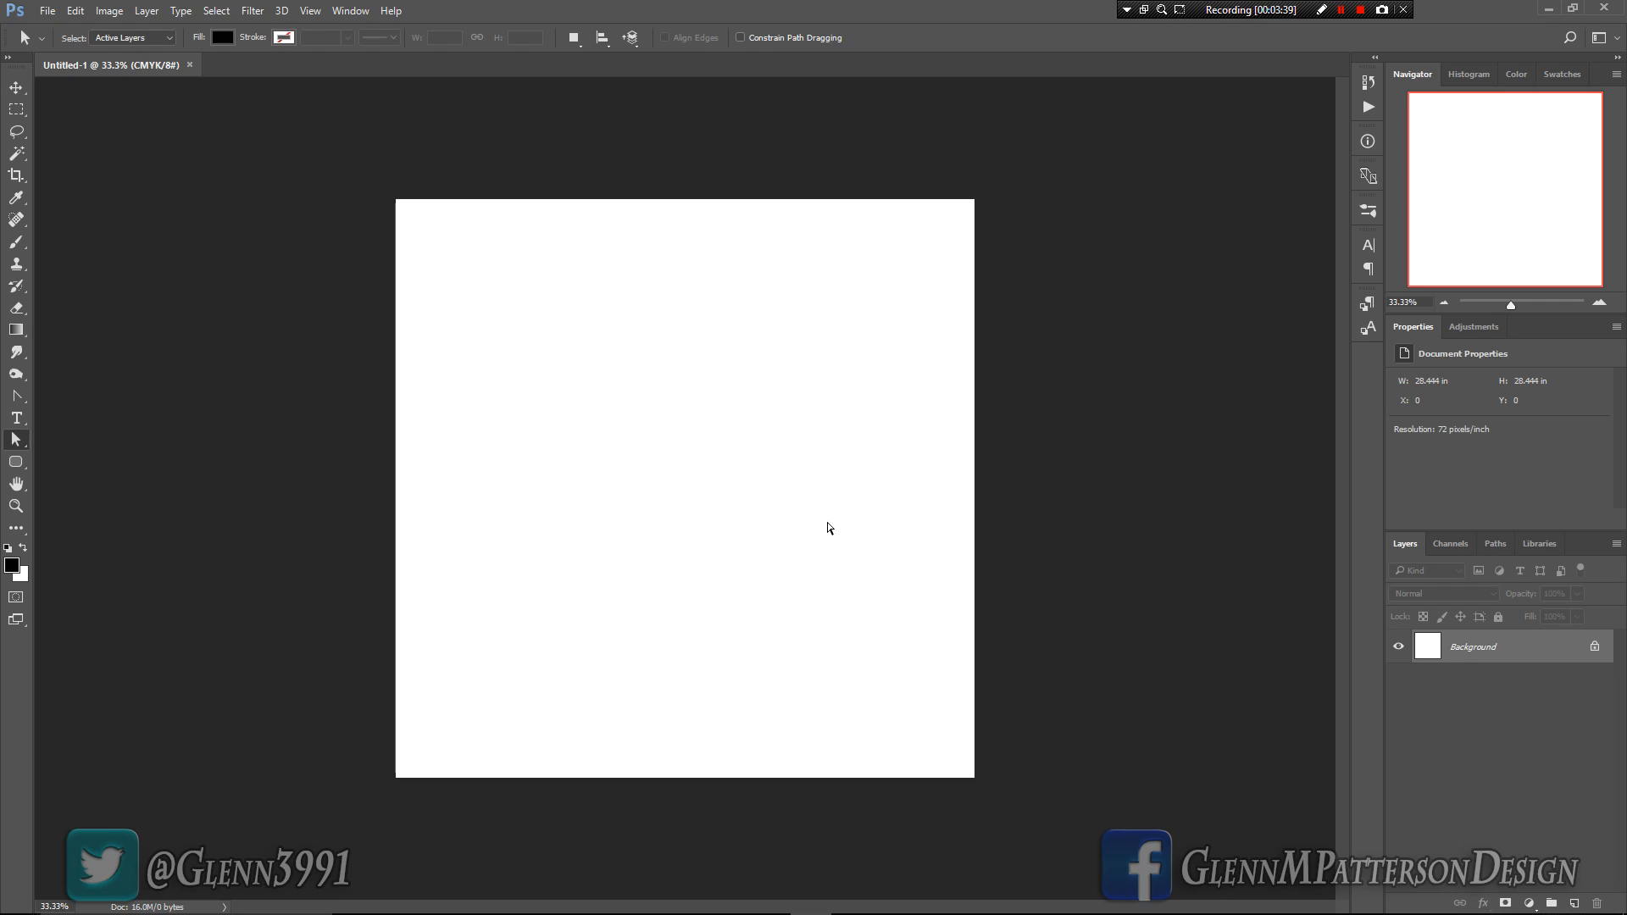
pyautogui.click(351, 11)
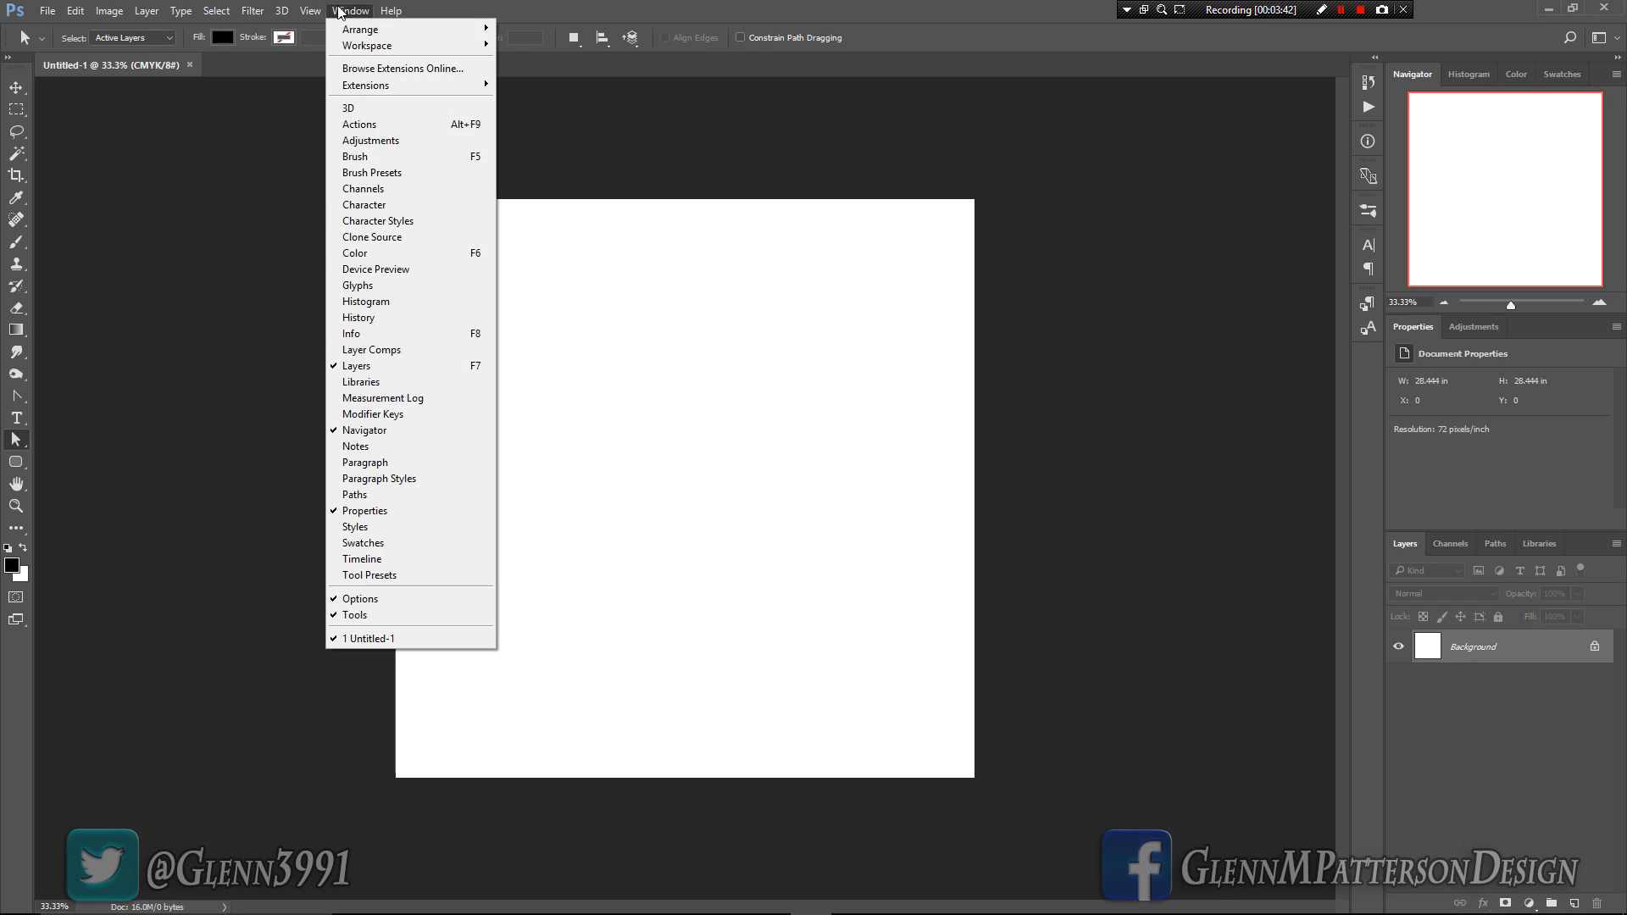
pyautogui.moveTo(309, 14)
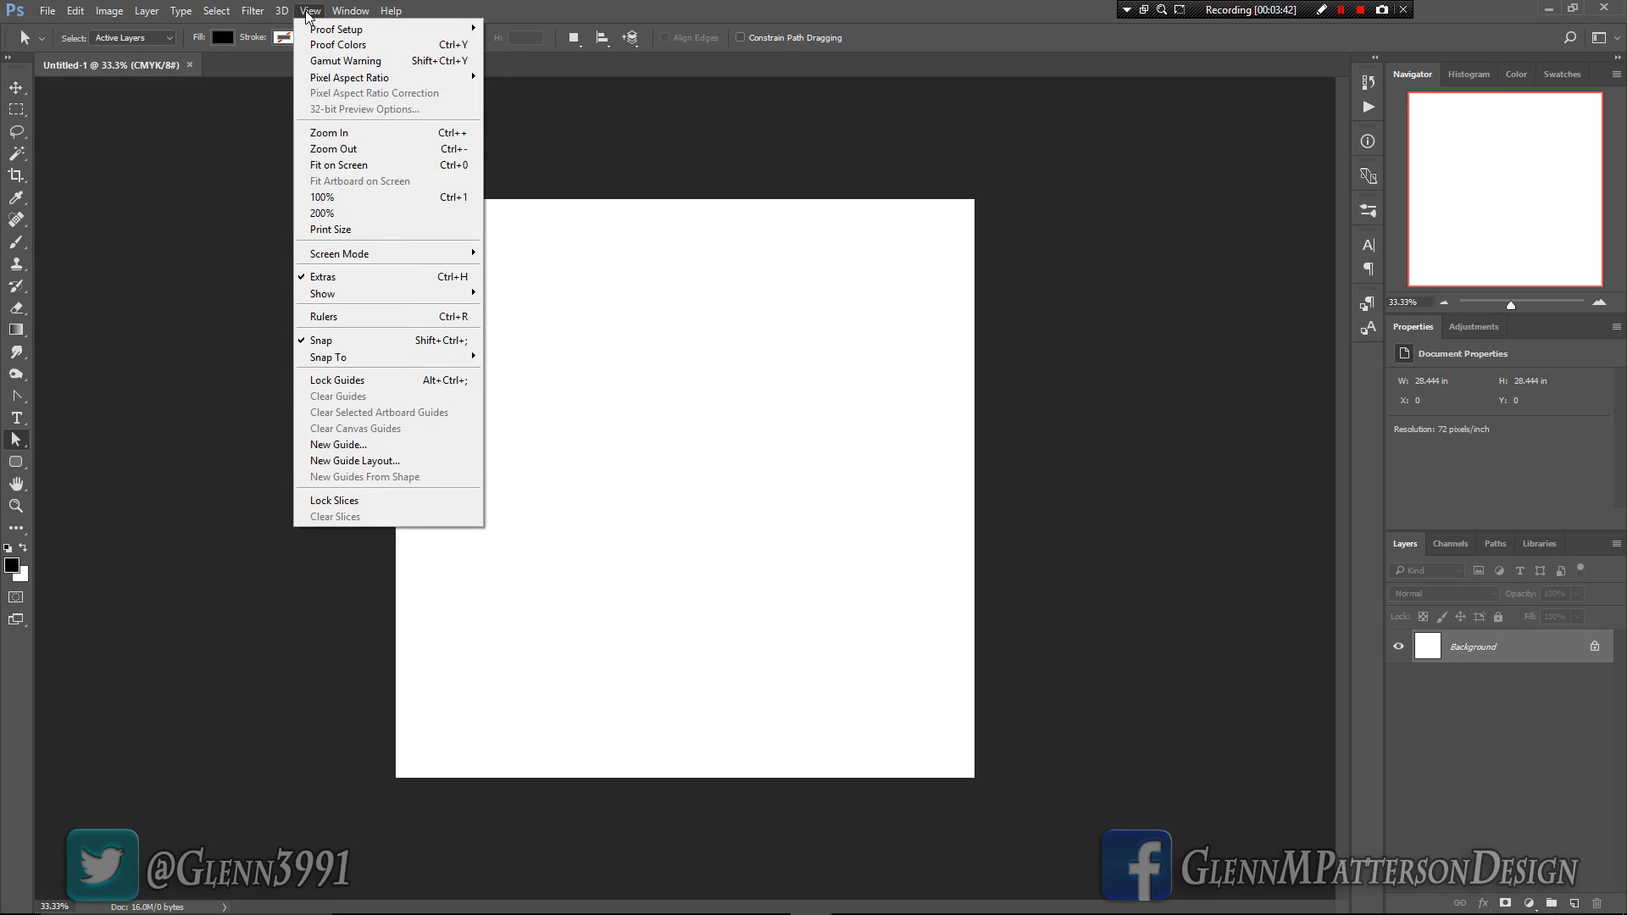
pyautogui.click(332, 460)
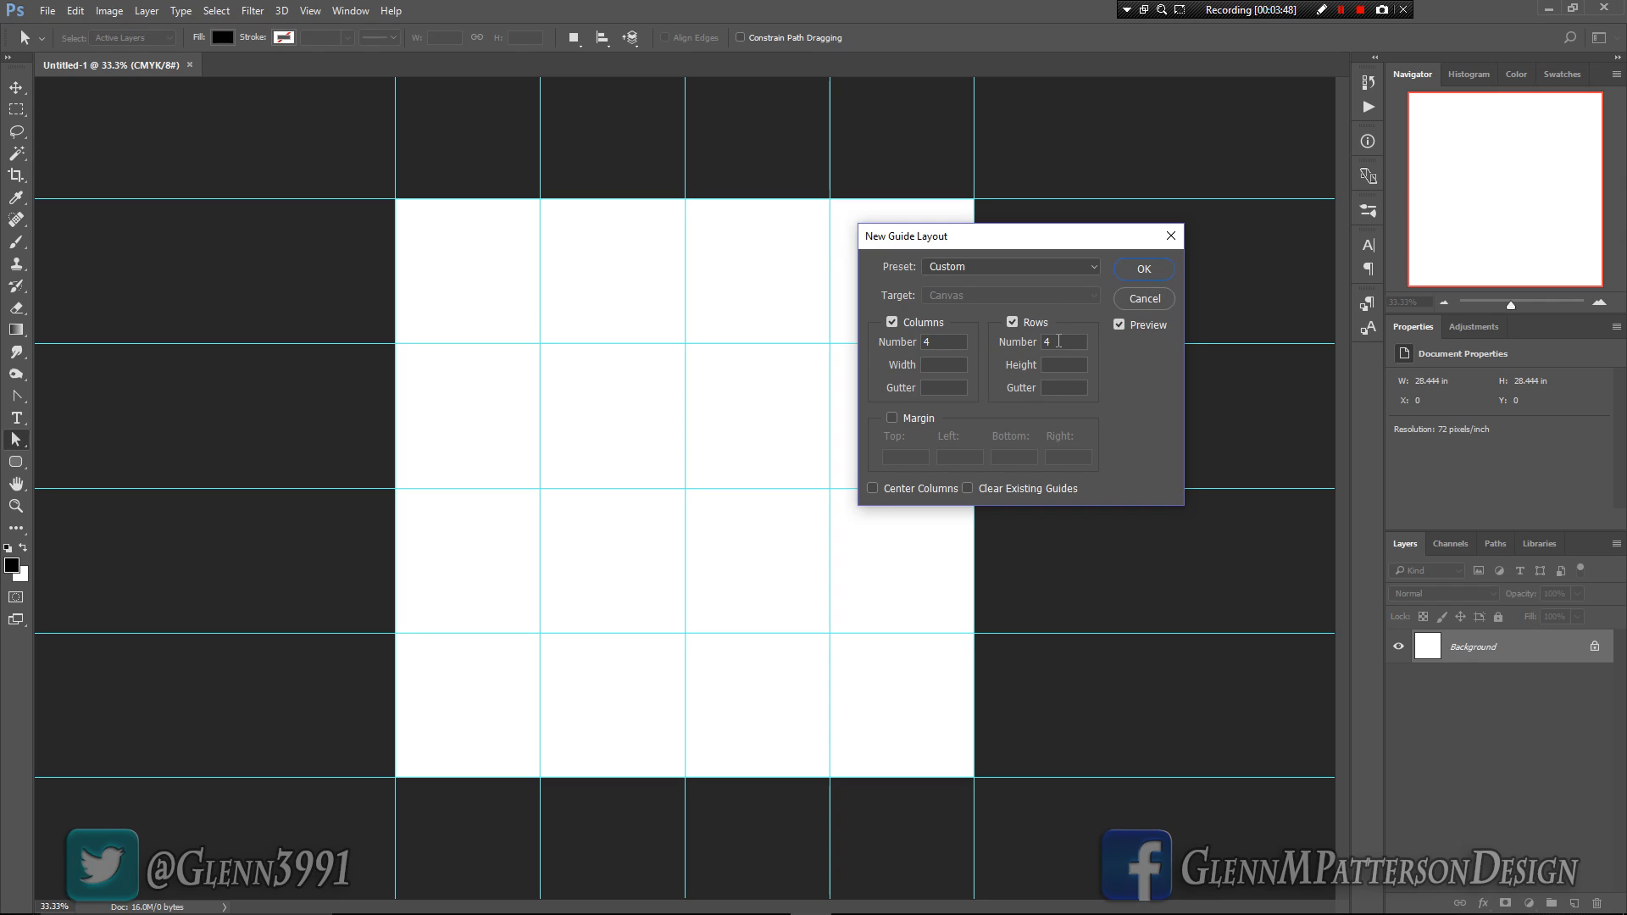
pyautogui.click(1142, 270)
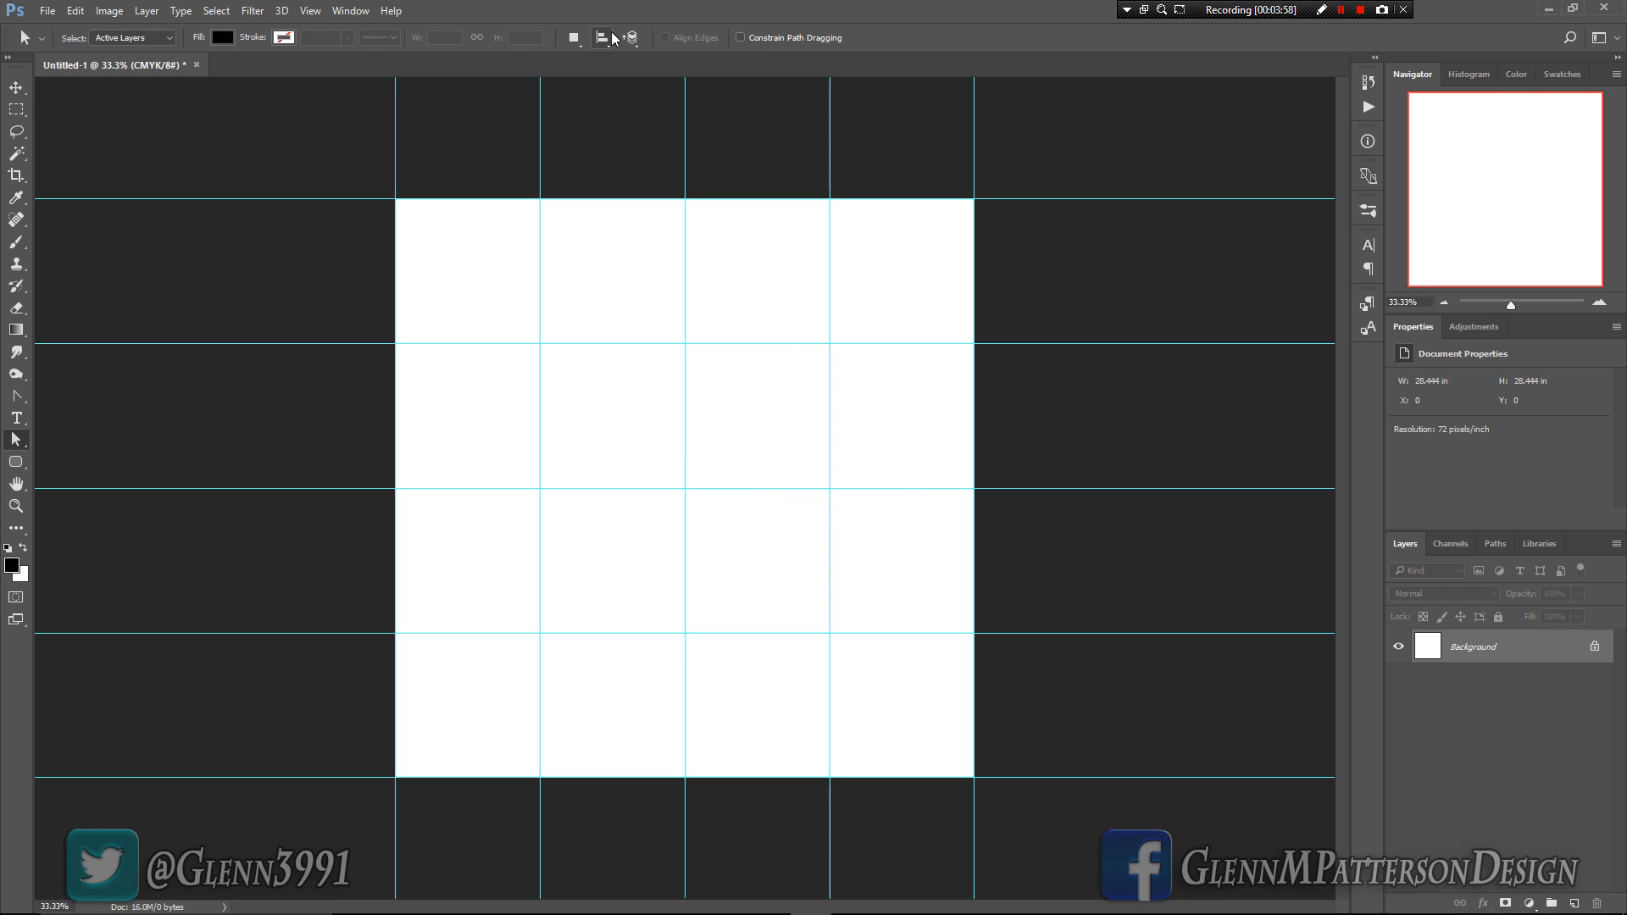
# Step: Draw a custom gear shape about 1231 px wide on the canvas and delete its shape layer
pyautogui.click(16, 463)
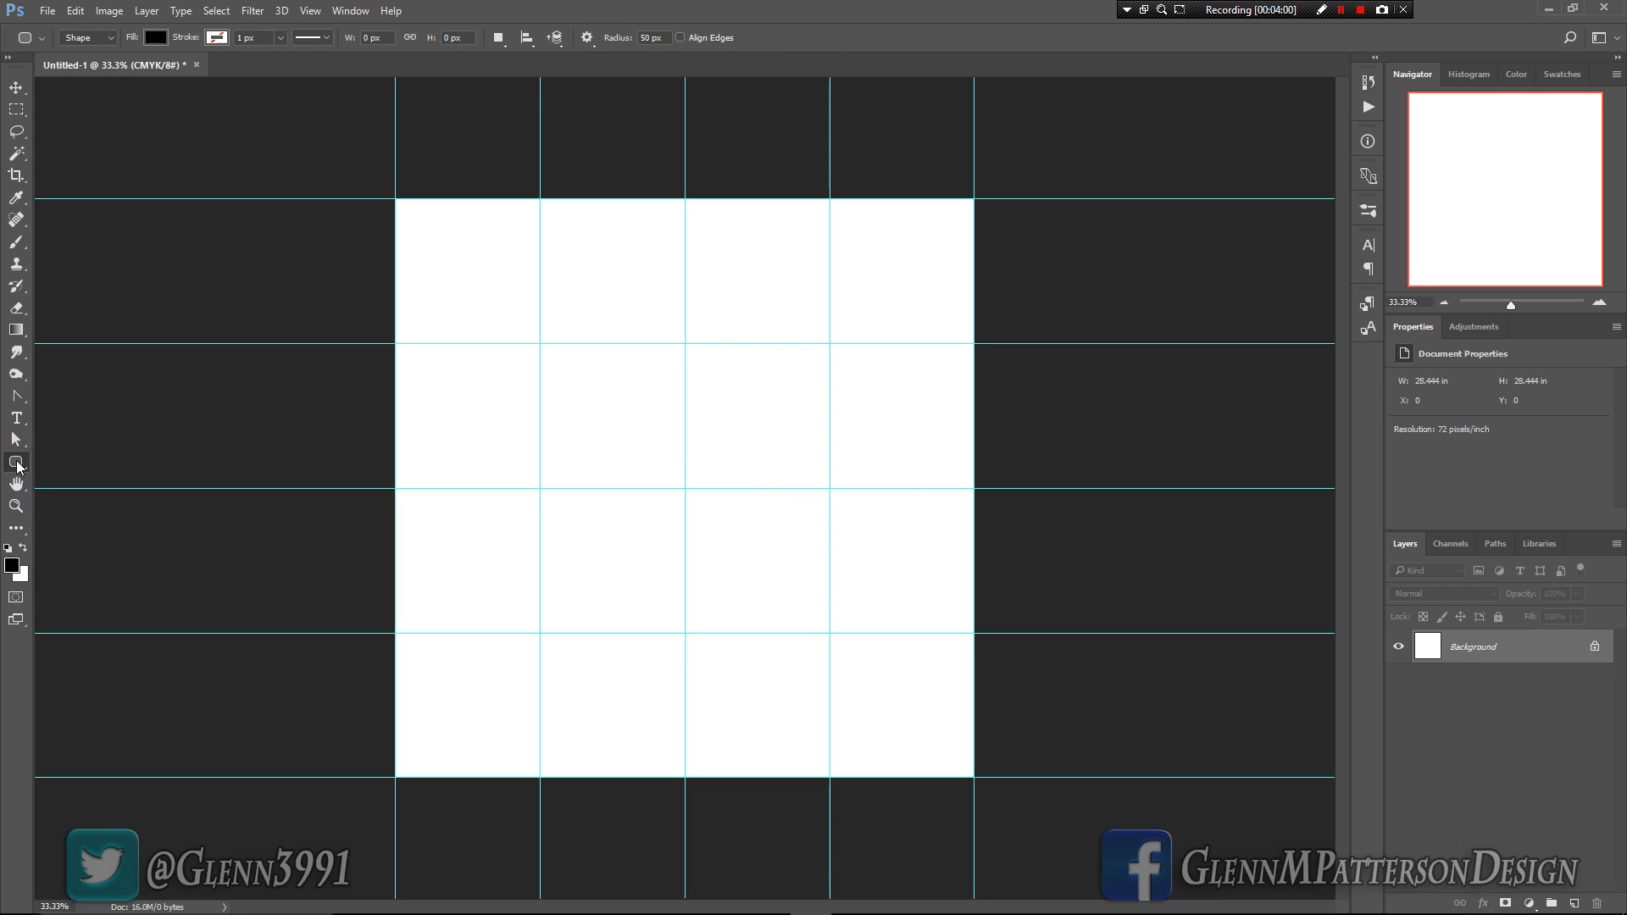
pyautogui.moveTo(16, 463); pyautogui.dragTo(85, 542)
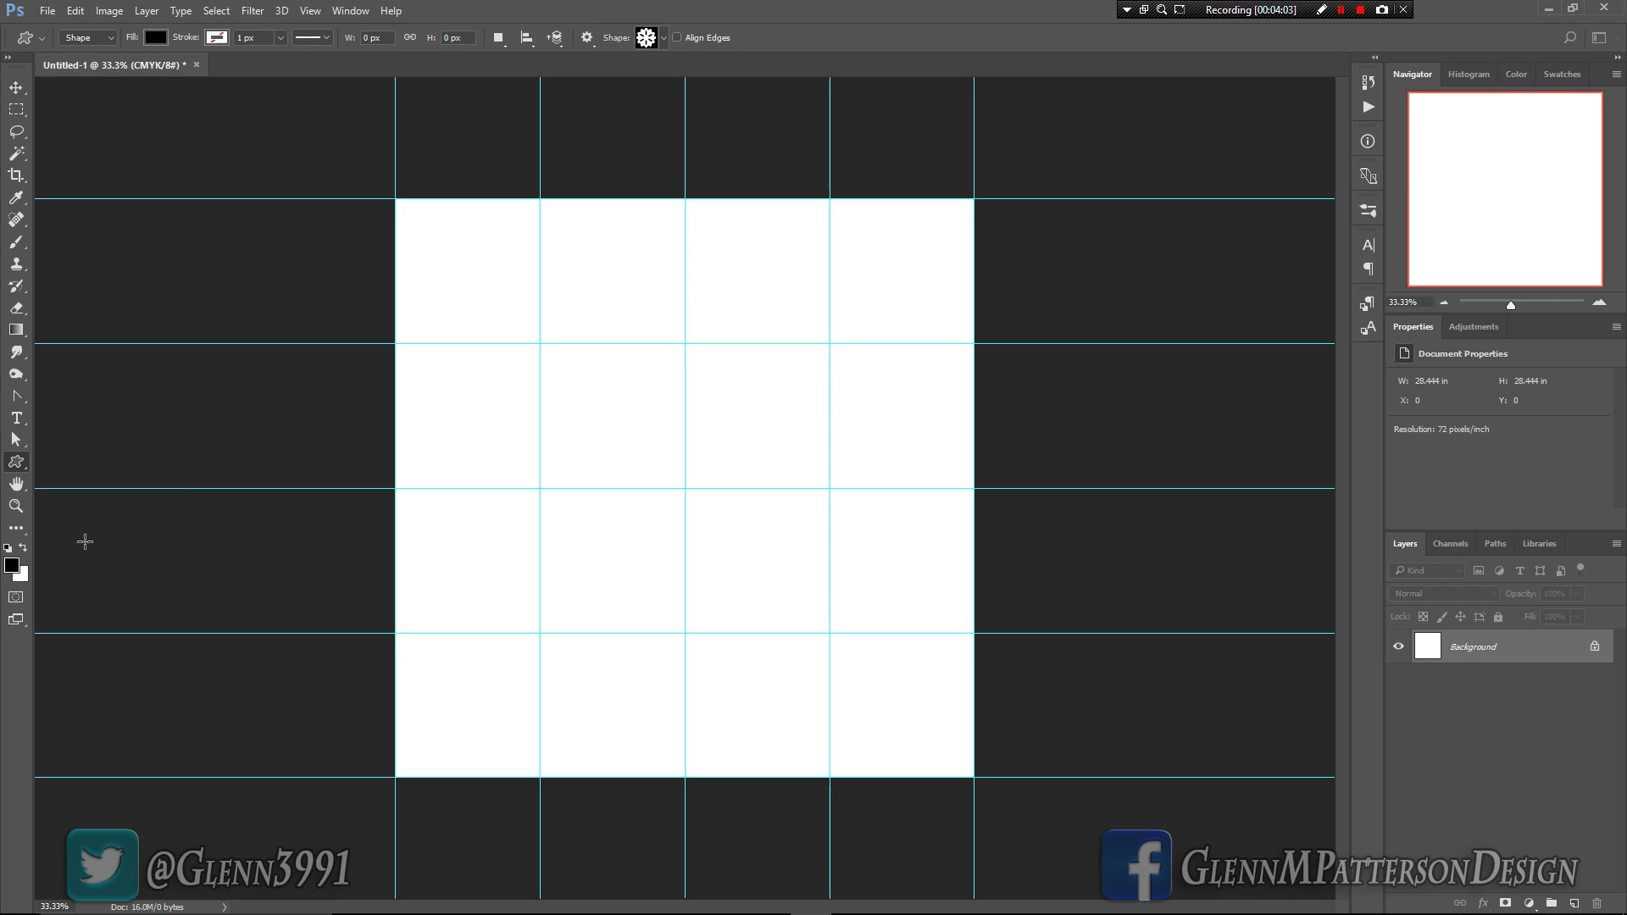
pyautogui.click(664, 38)
pyautogui.scroll(-4, 674, 127)
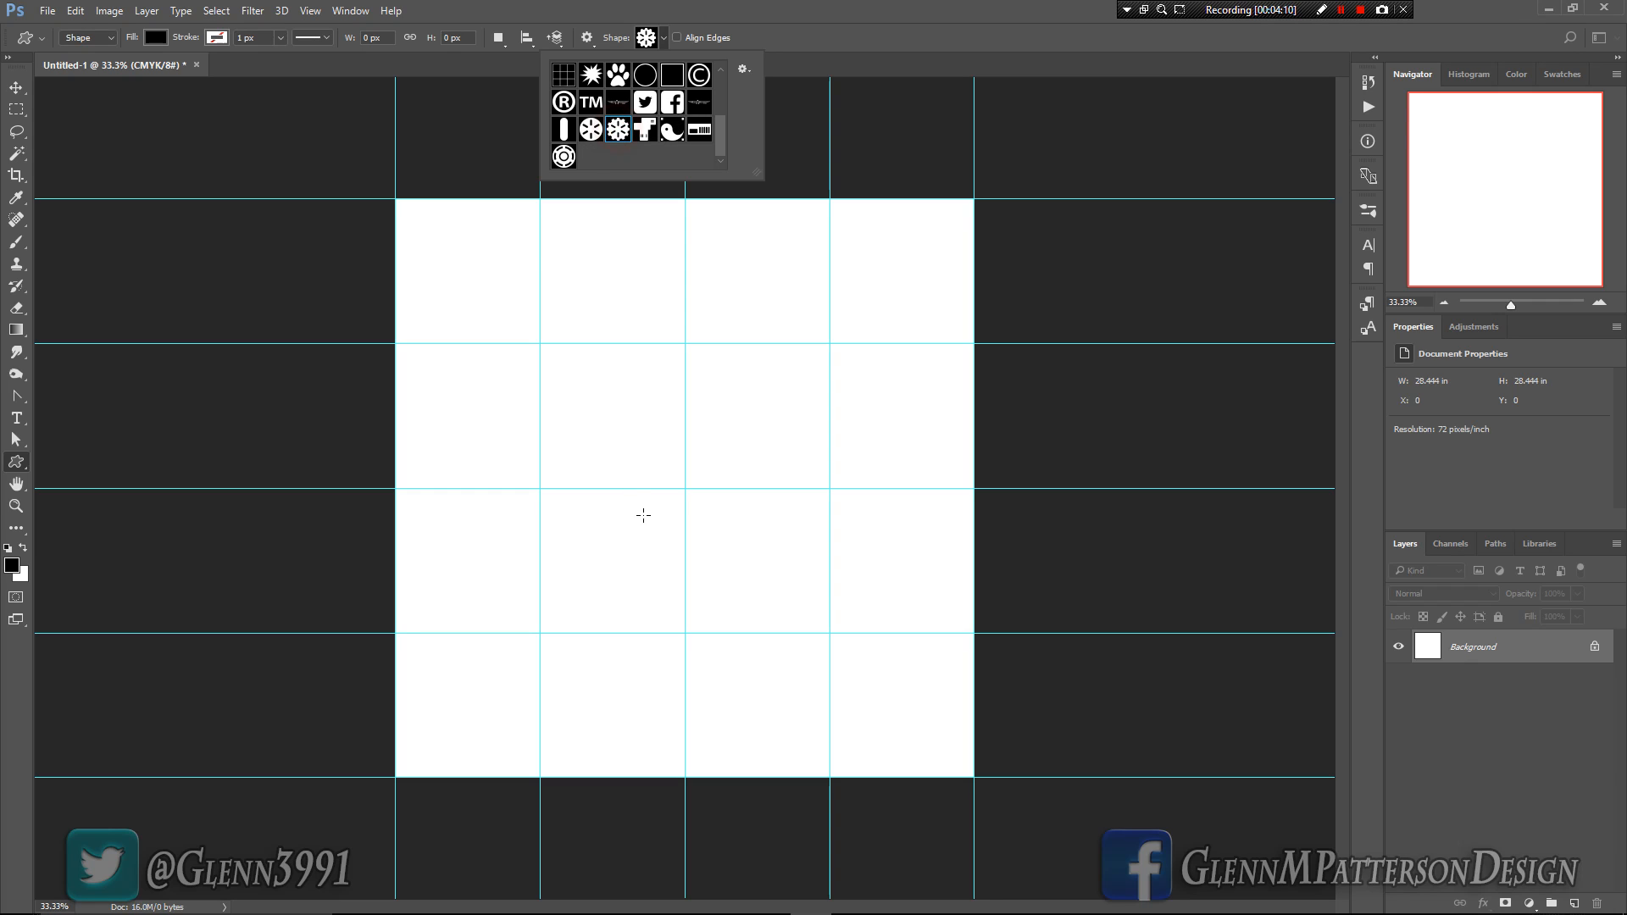
pyautogui.keyDown('alt'); pyautogui.moveTo(593, 412); pyautogui.dragTo(767, 623); pyautogui.keyUp('alt')
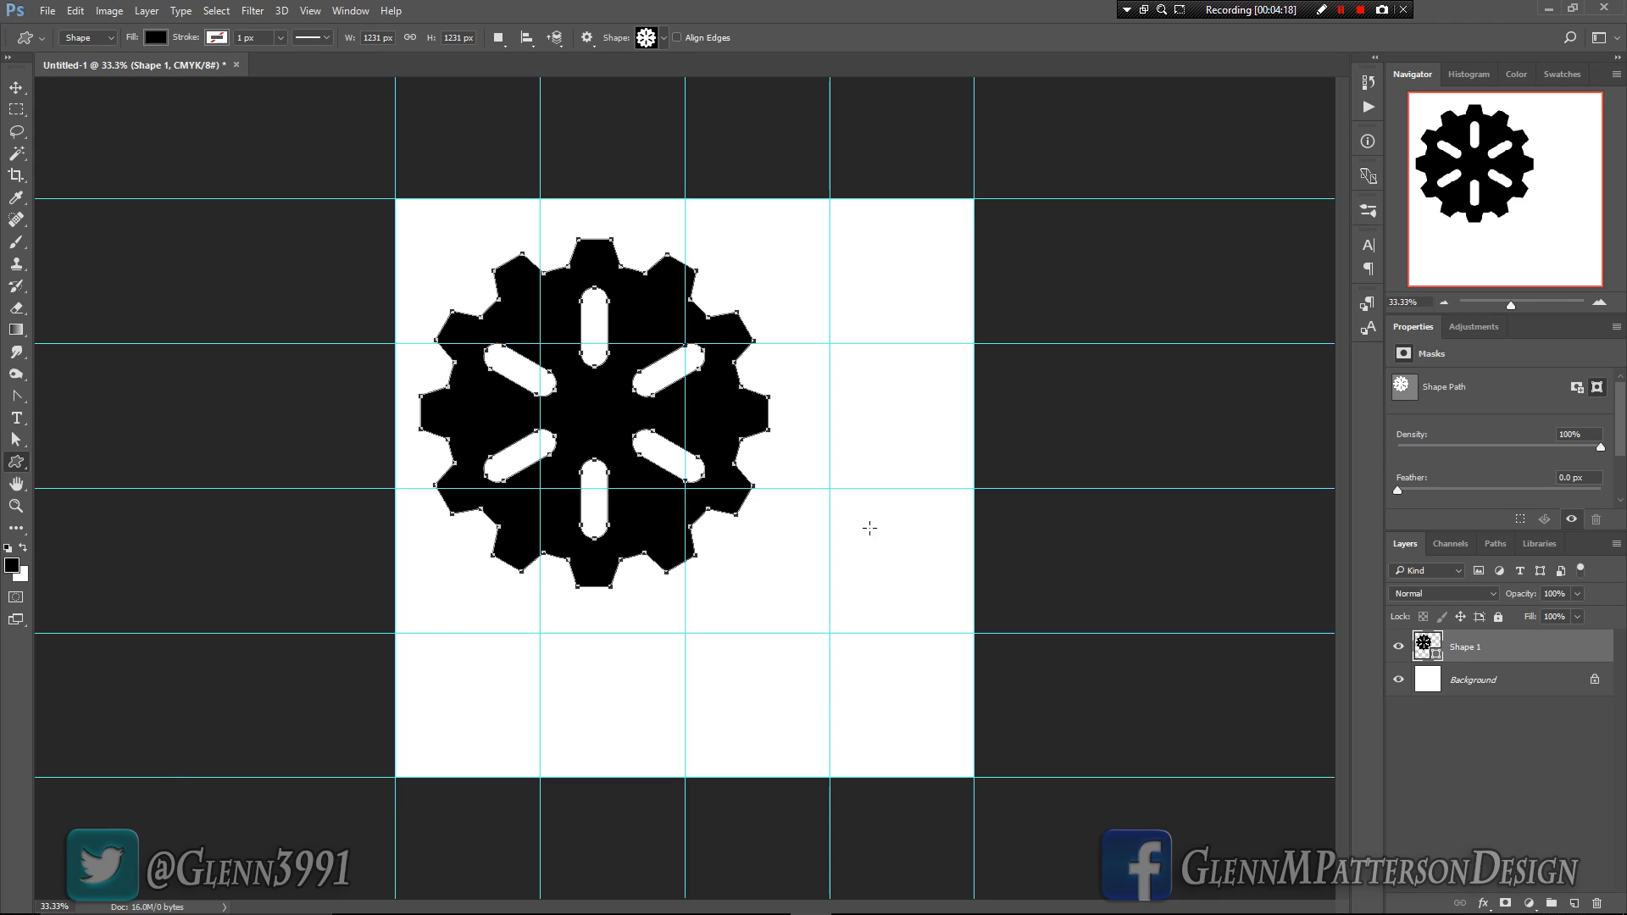
pyautogui.moveTo(1560, 657); pyautogui.dragTo(1597, 904)
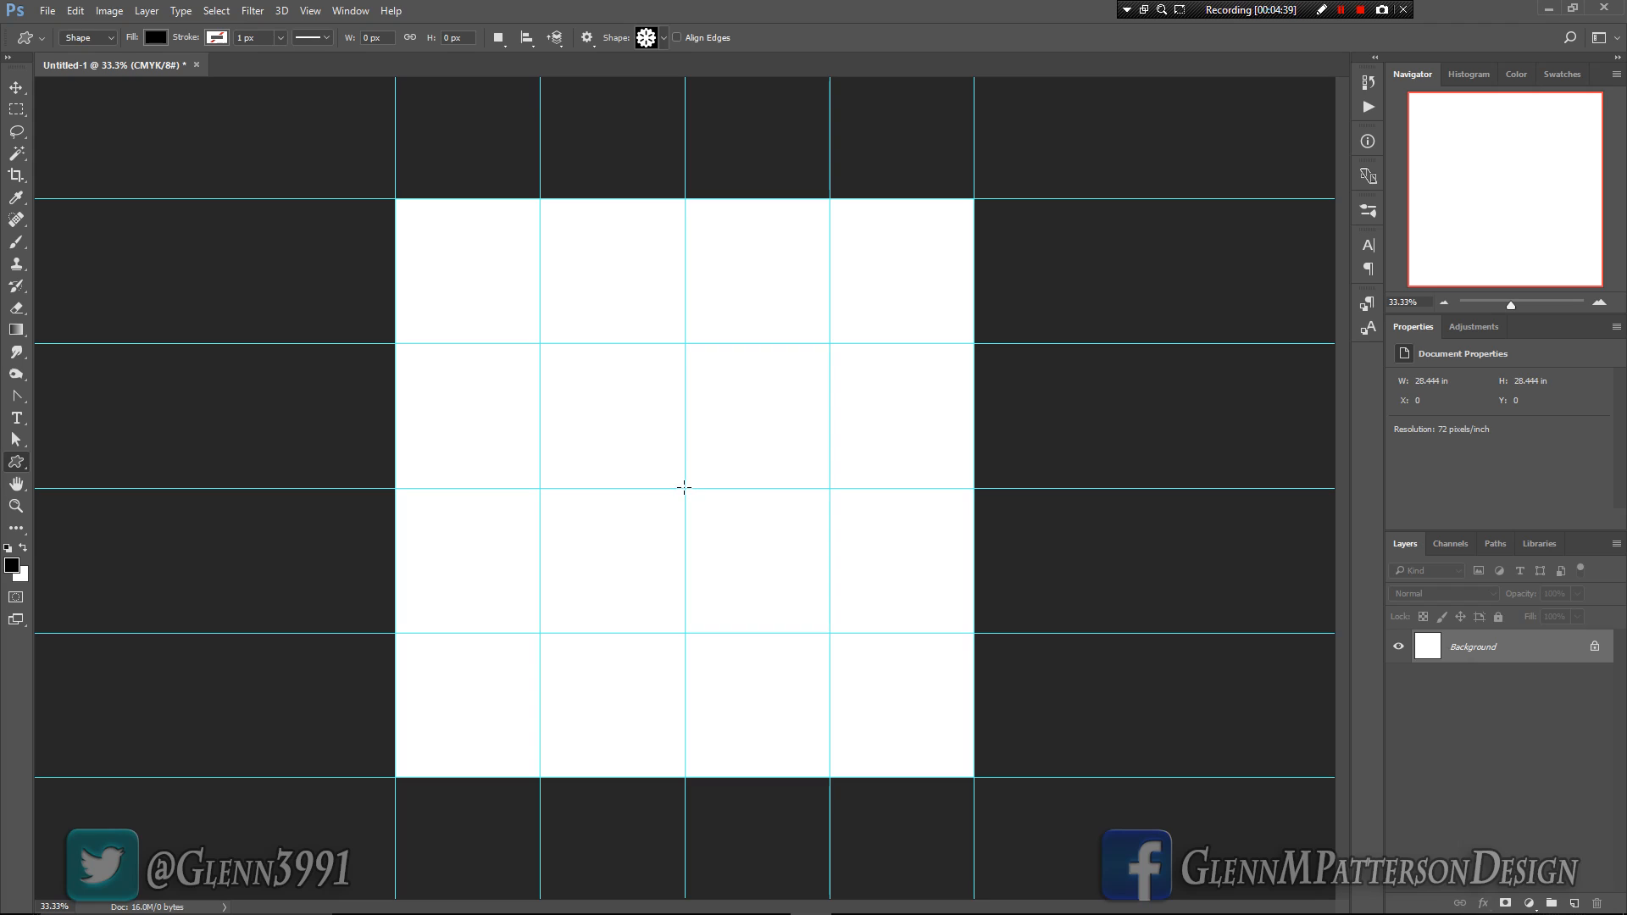
# Step: Draw a black circle about 1524 px in diameter with the Ellipse tool and centre it on the canvas
pyautogui.click(15, 468)
pyautogui.click(93, 494)
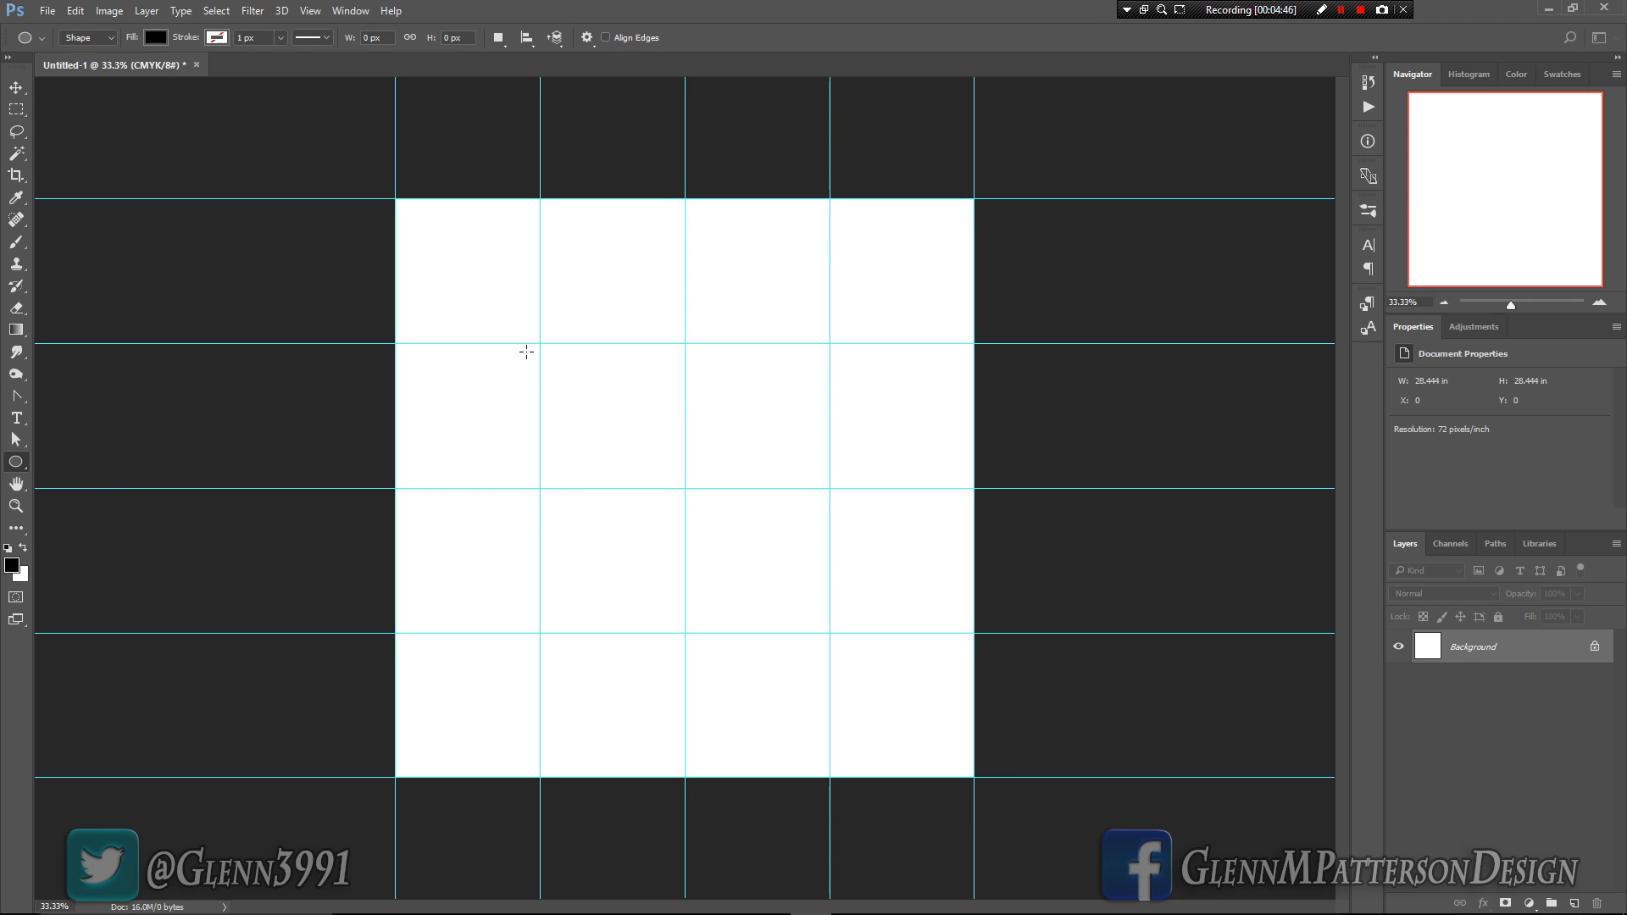
pyautogui.keyDown('alt'); pyautogui.keyDown('shift'); pyautogui.moveTo(514, 361); pyautogui.dragTo(729, 651); pyautogui.keyUp('shift'); pyautogui.keyUp('alt')
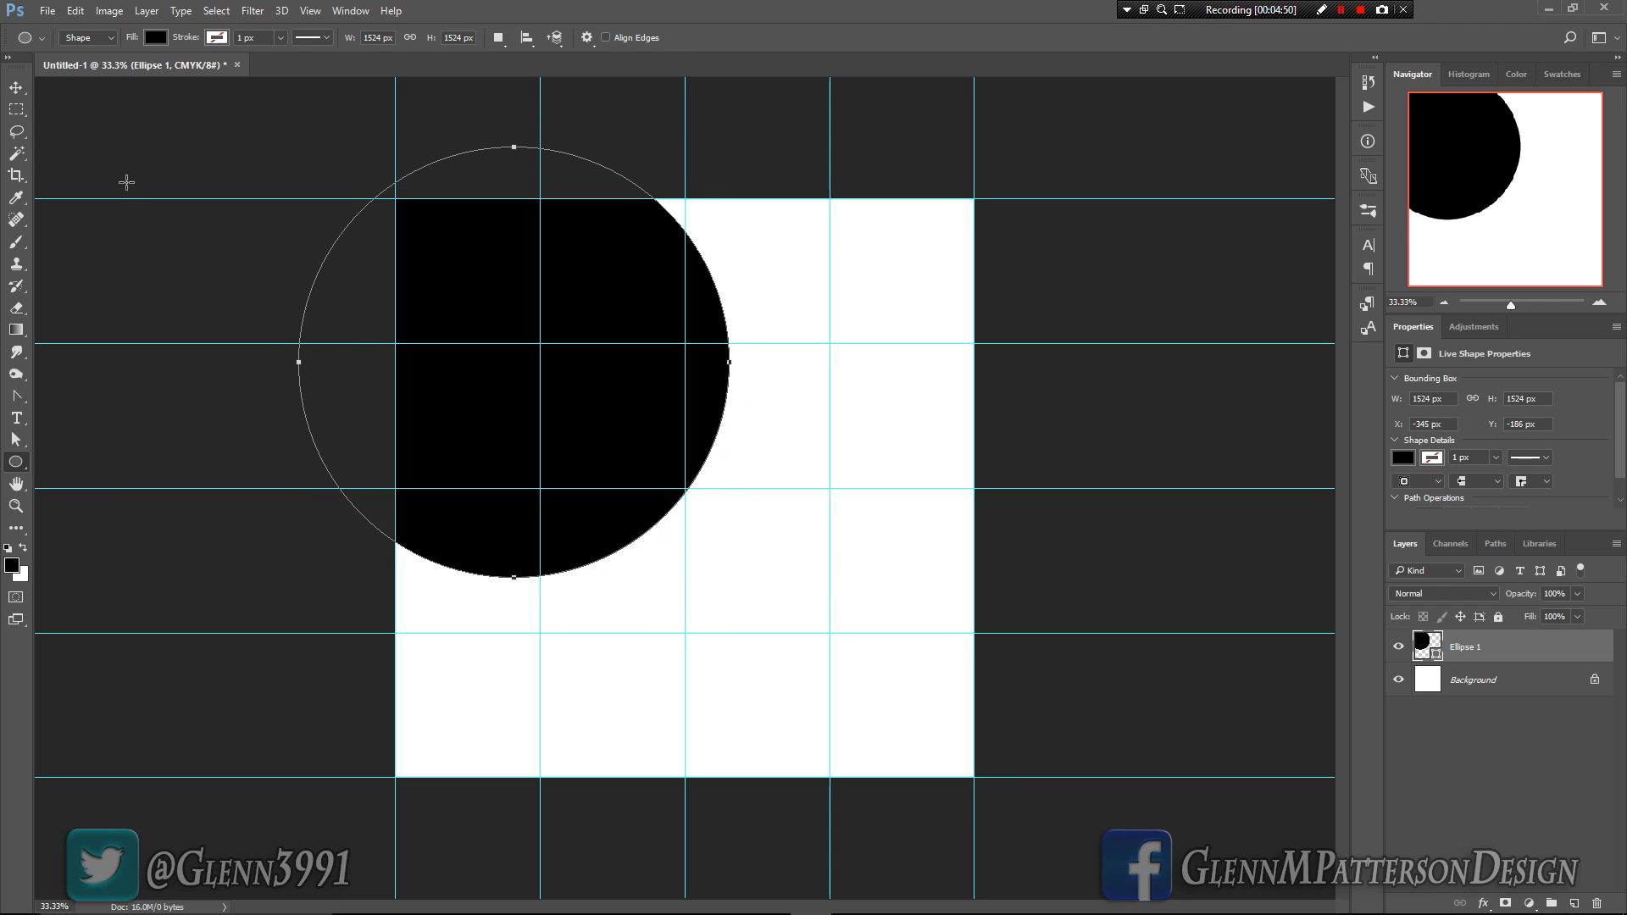
pyautogui.click(15, 90)
pyautogui.moveTo(578, 451); pyautogui.dragTo(751, 576)
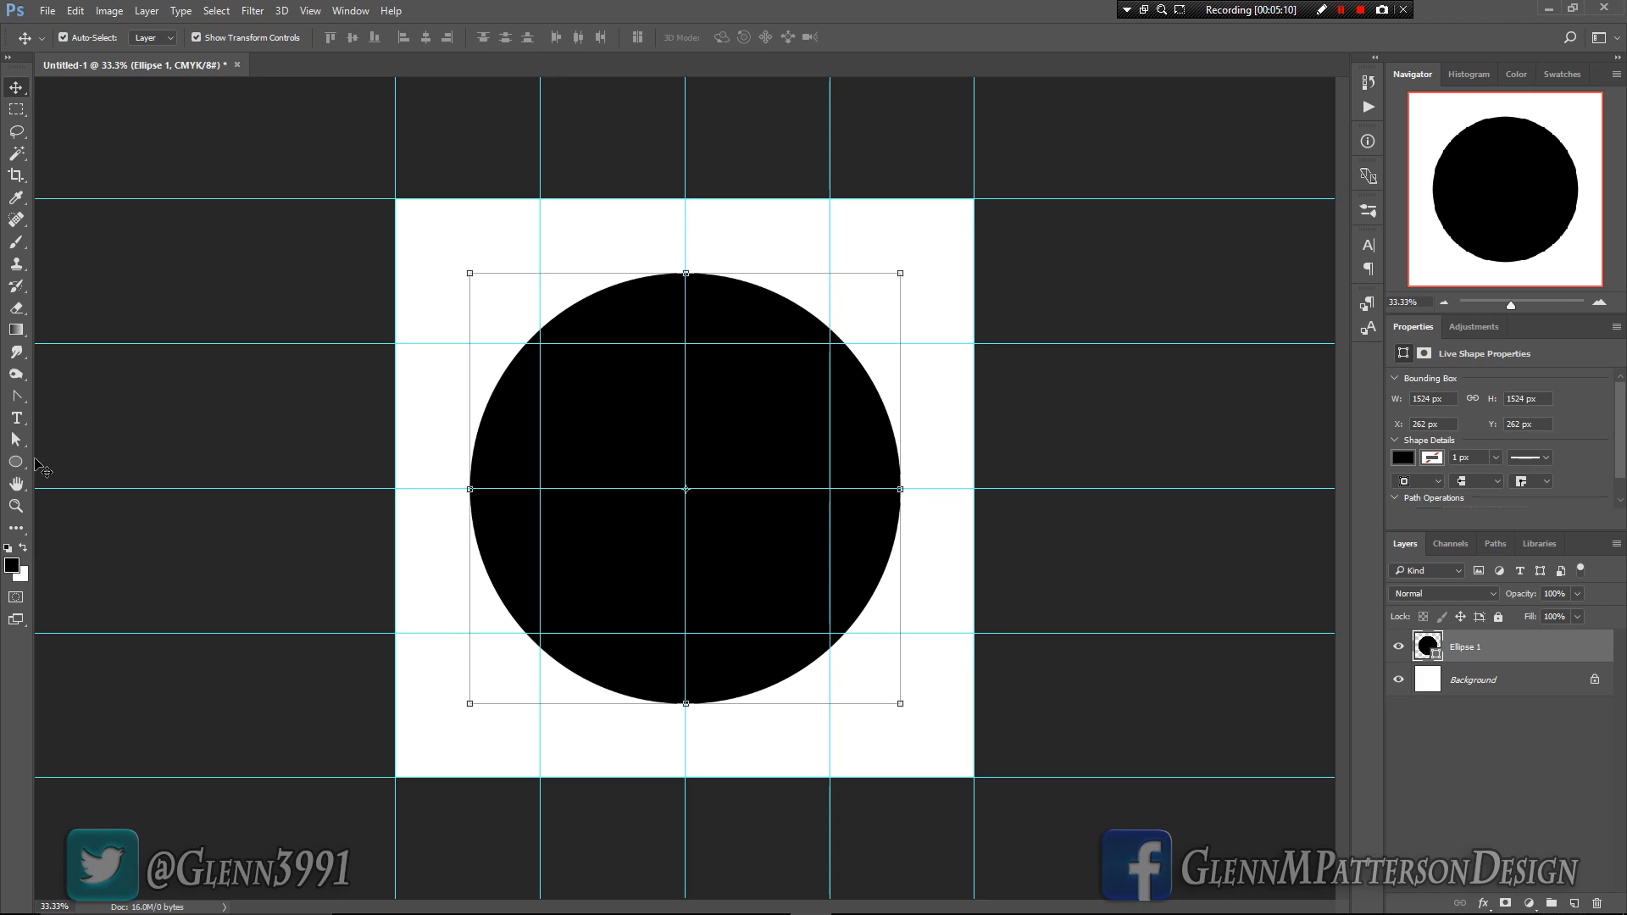
# Step: Draw a rounded rectangle about 130 by 202 px with a 50 px corner radius inside the circle's upper-left quarter
pyautogui.click(13, 465)
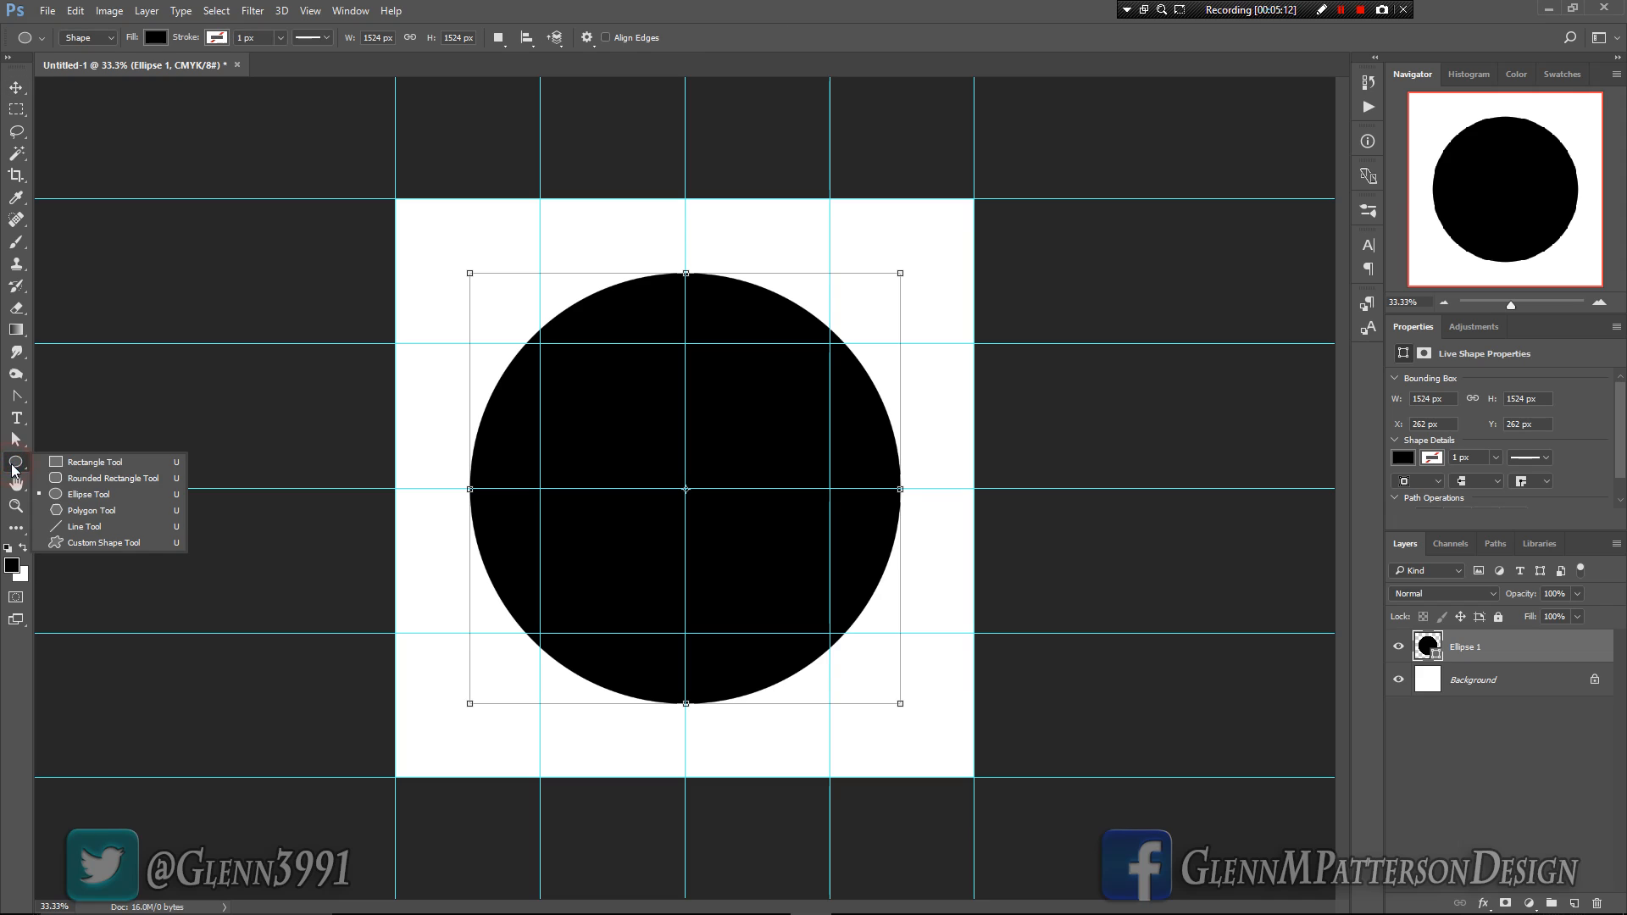
pyautogui.click(114, 480)
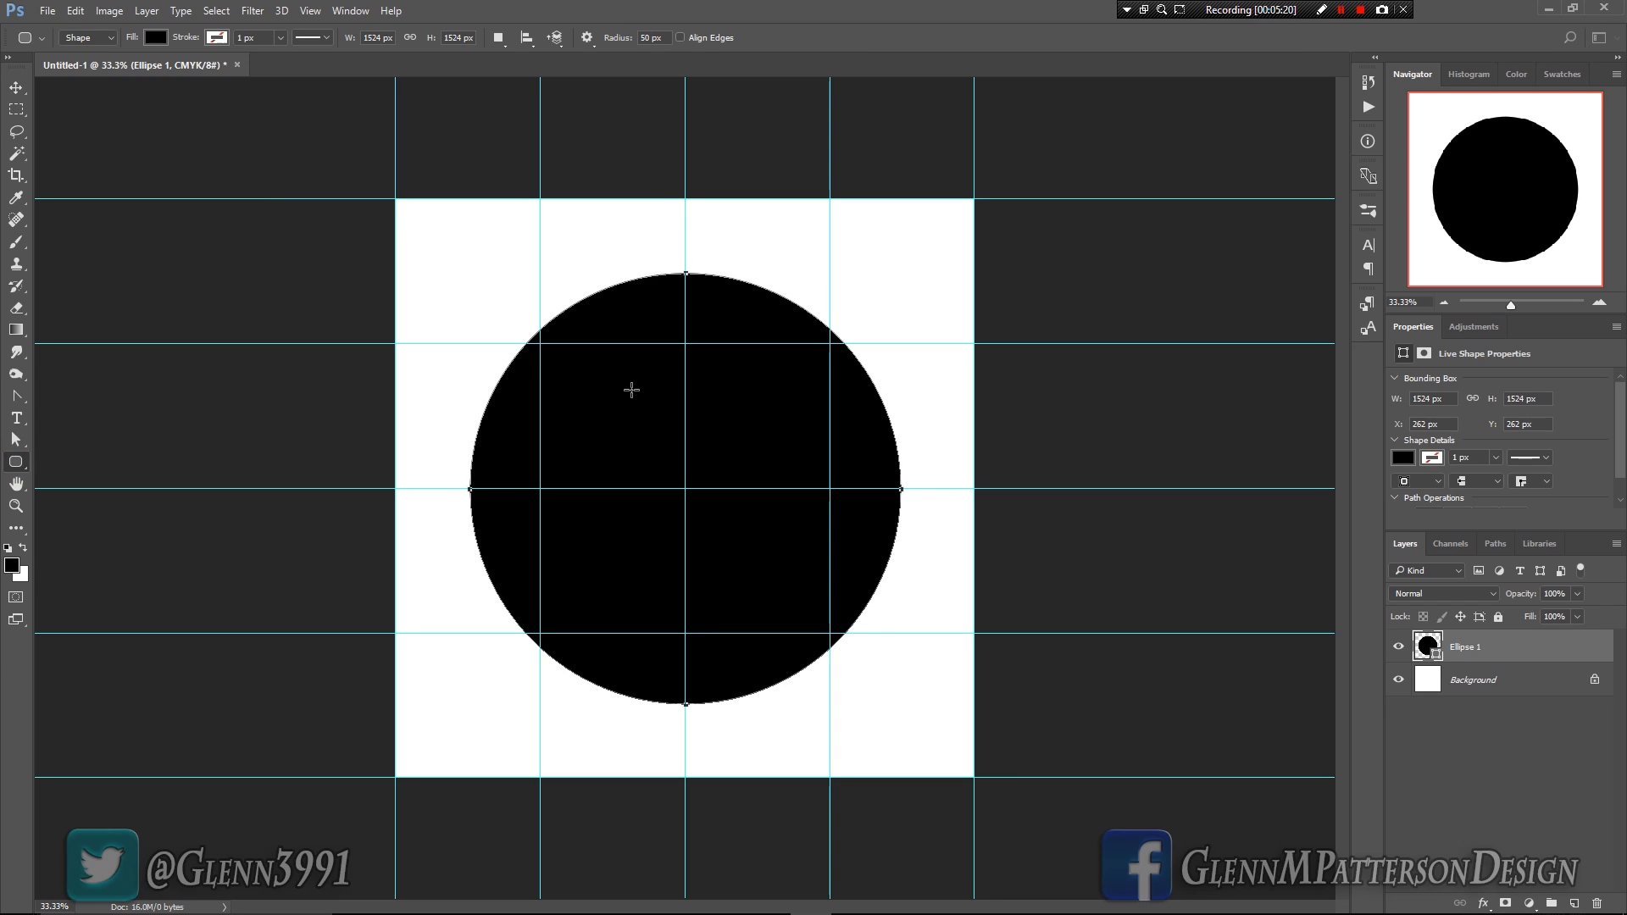
pyautogui.moveTo(626, 387); pyautogui.dragTo(661, 442)
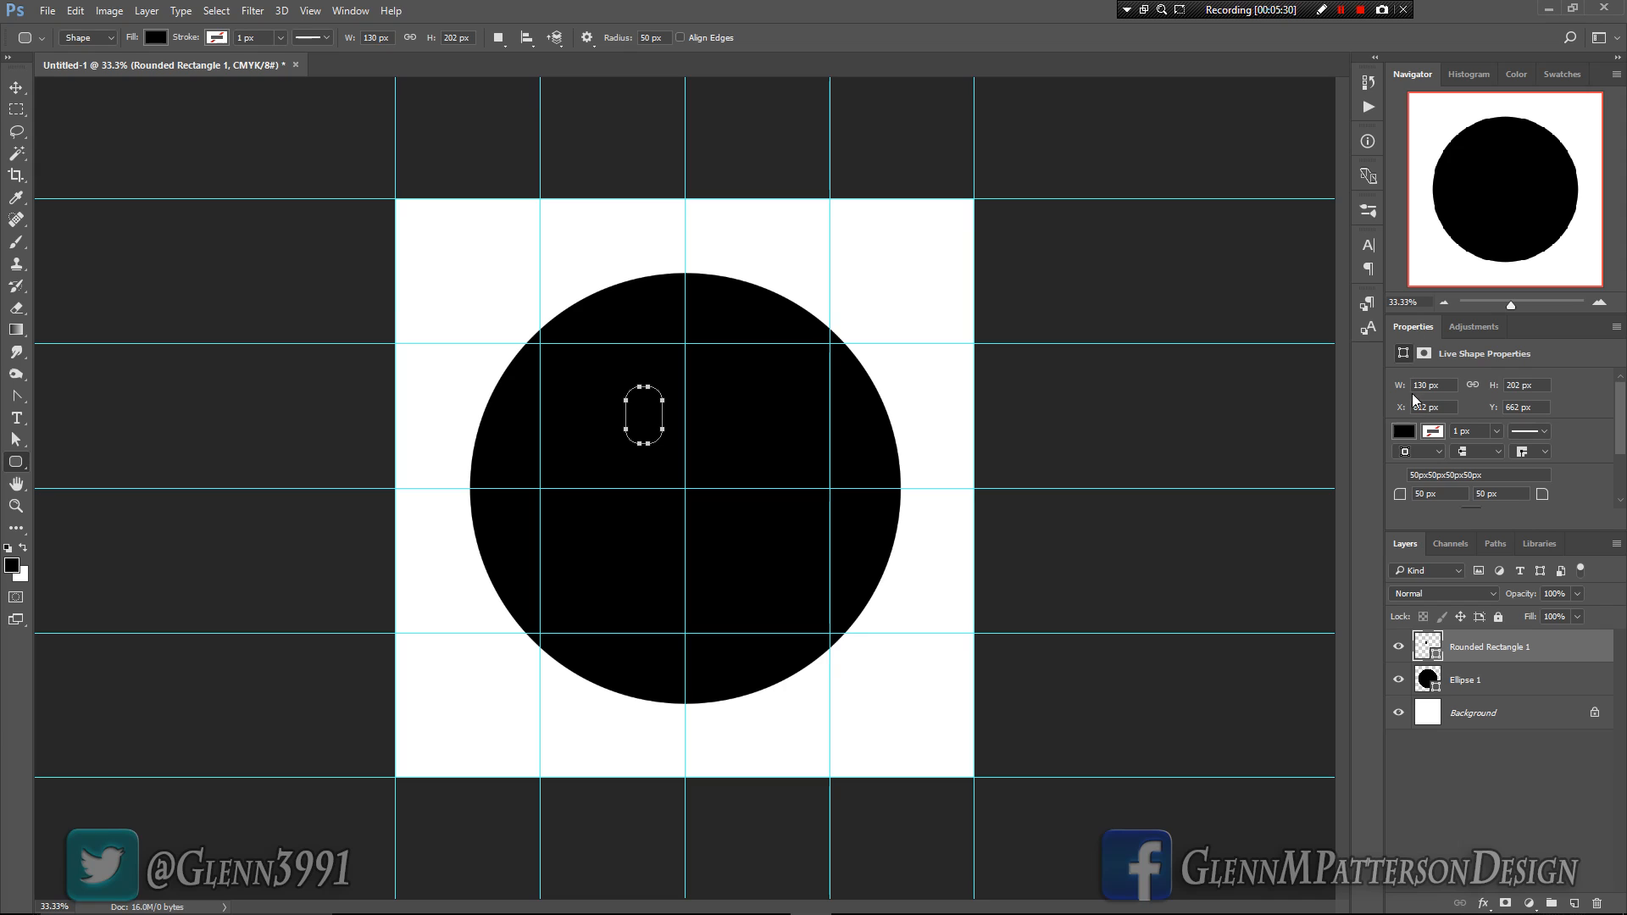
# Step: Fill the small rounded rectangle with RGB Red and centre it on the guide intersection near the circle's top
pyautogui.click(1404, 432)
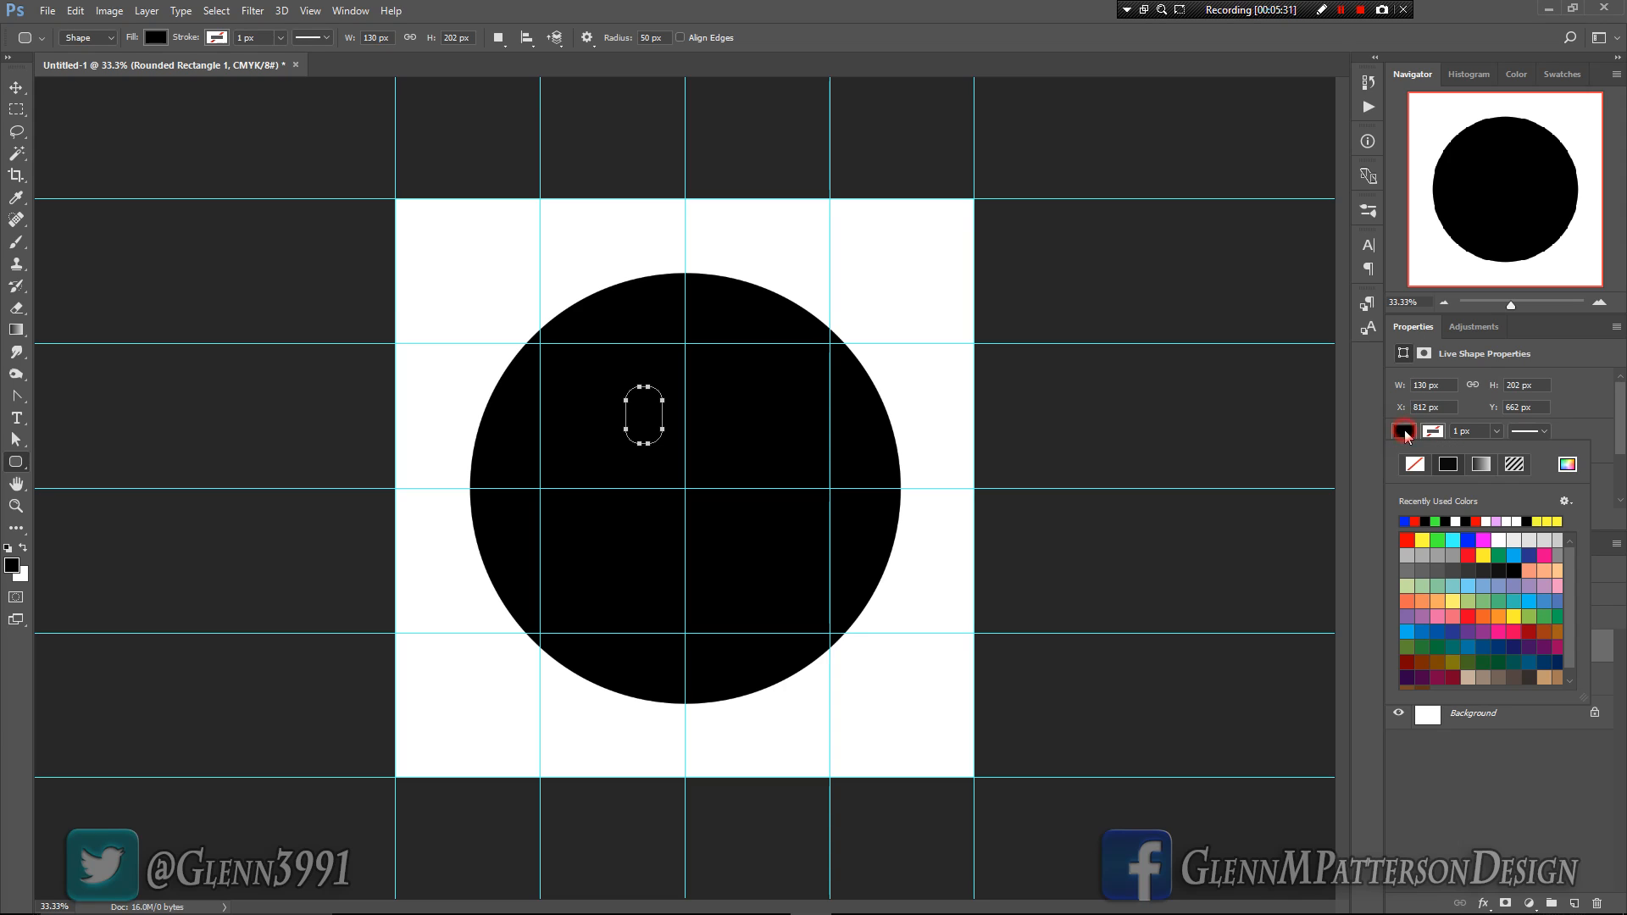
pyautogui.click(1405, 539)
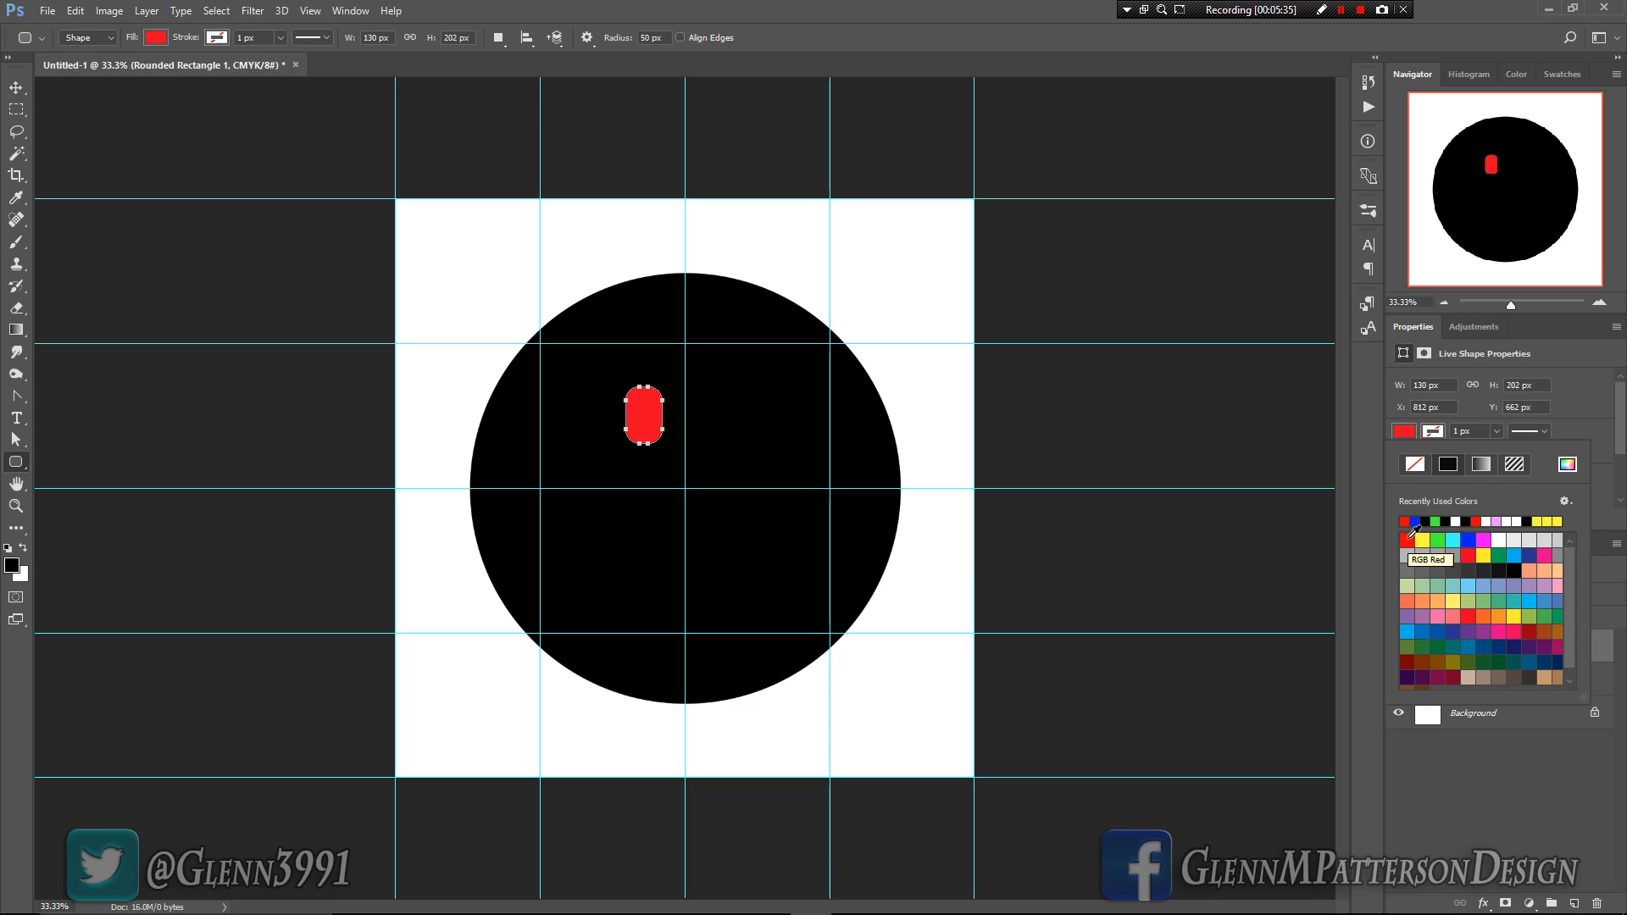
pyautogui.click(1607, 455)
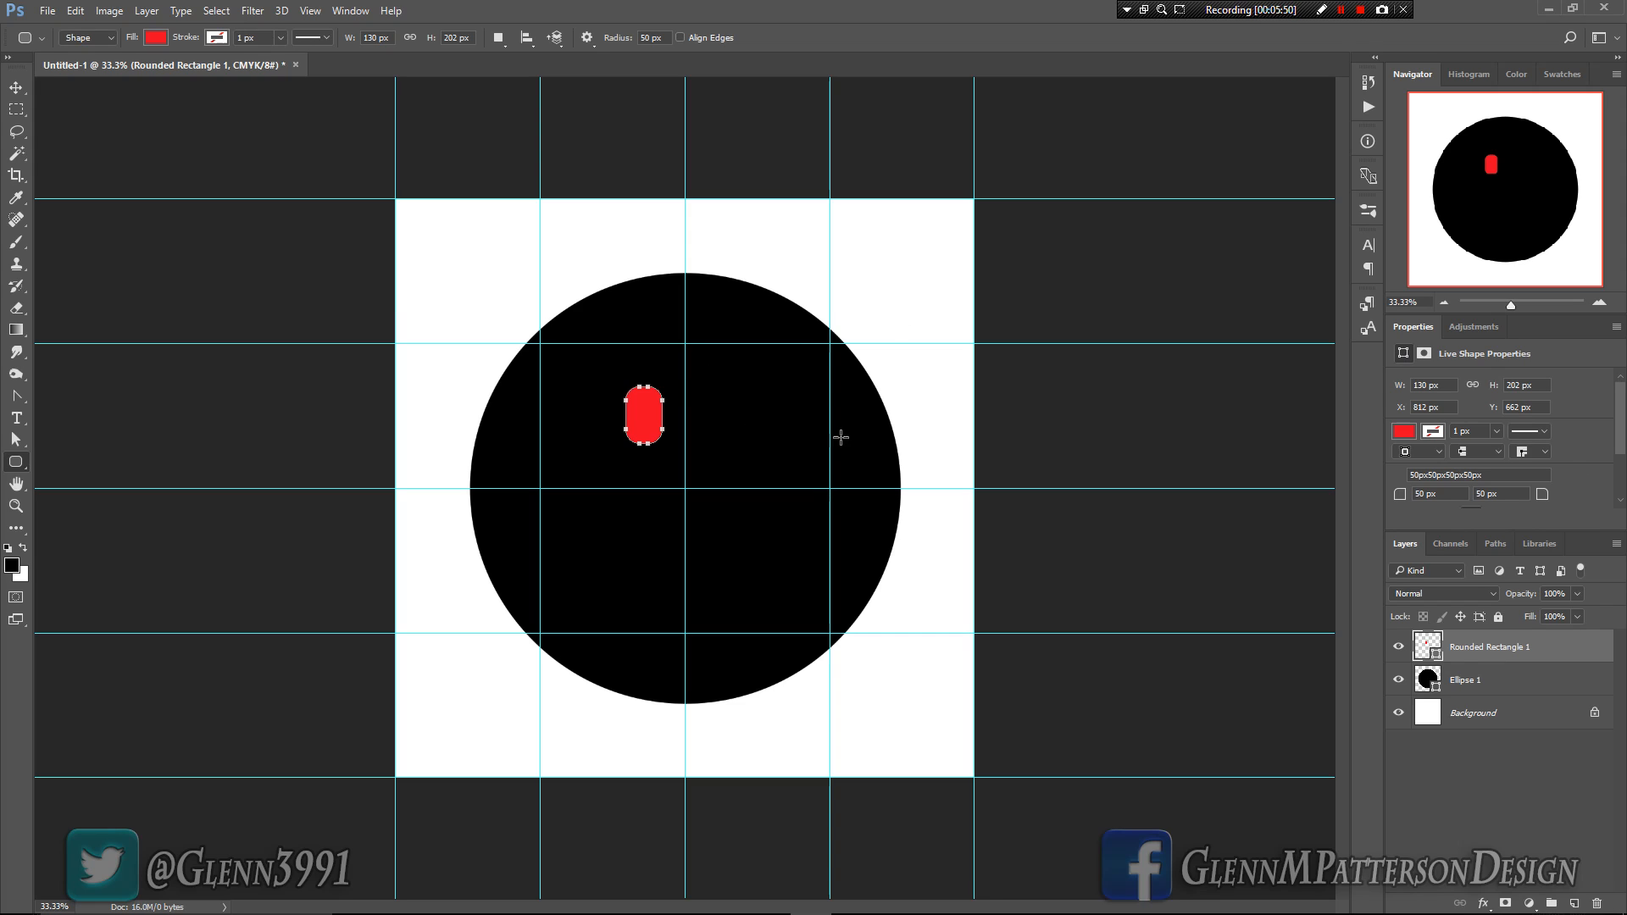
pyautogui.click(16, 87)
pyautogui.moveTo(634, 437); pyautogui.dragTo(678, 363)
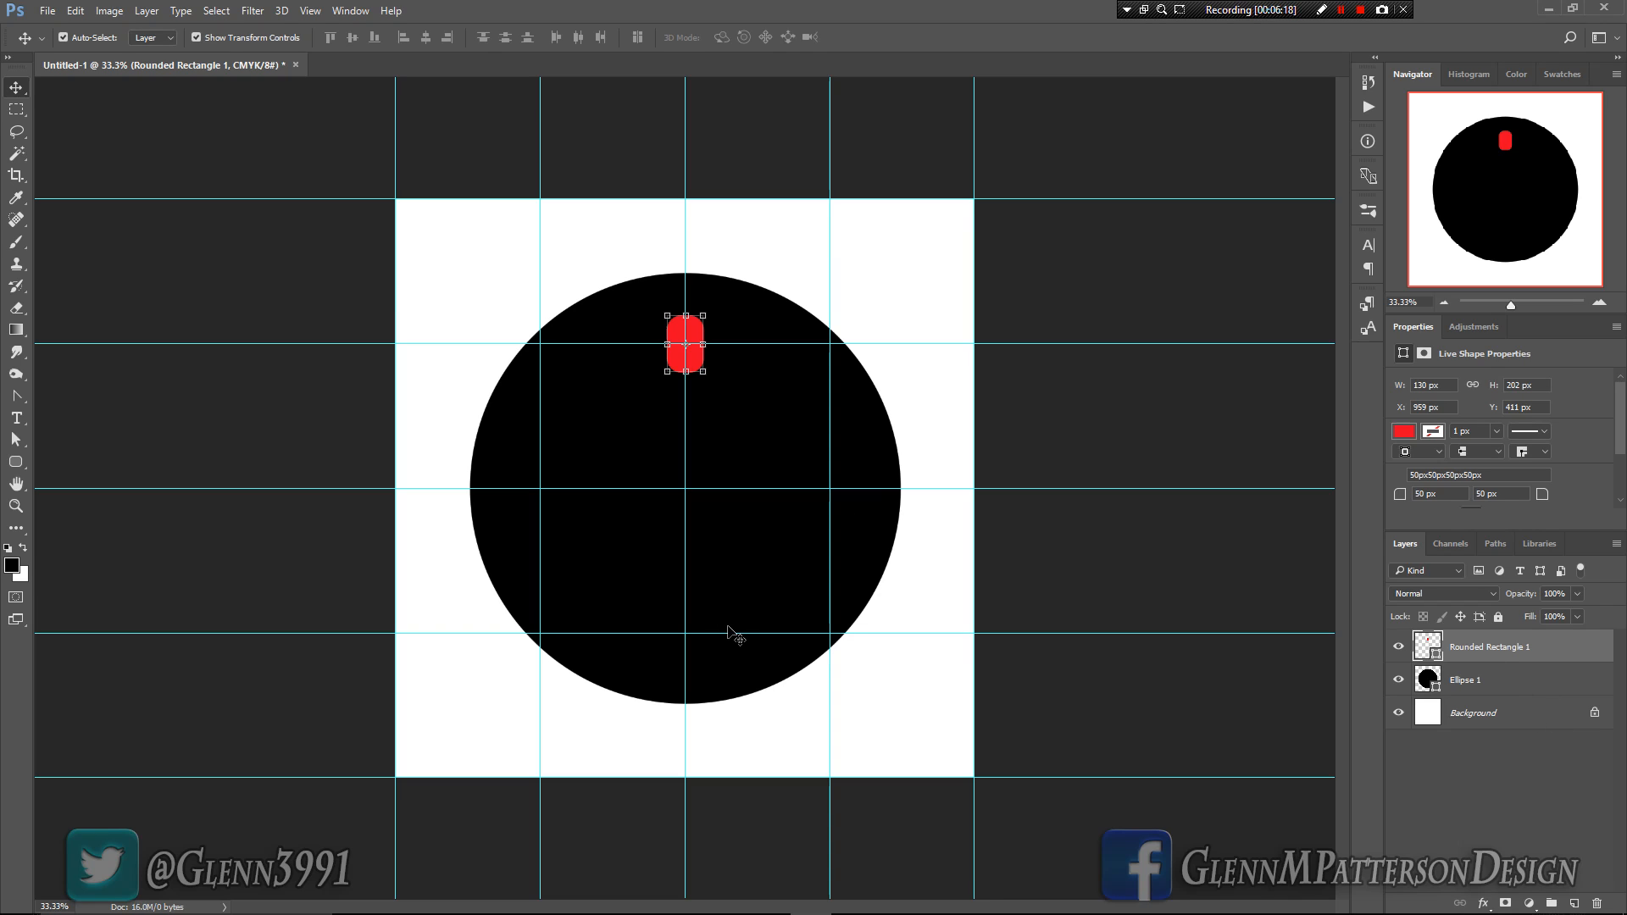
# Step: Start a free transform on the red rounded rectangle and place its reference point at X 1024 px, Y 1024 px
pyautogui.hotkey('ctrl', 't')
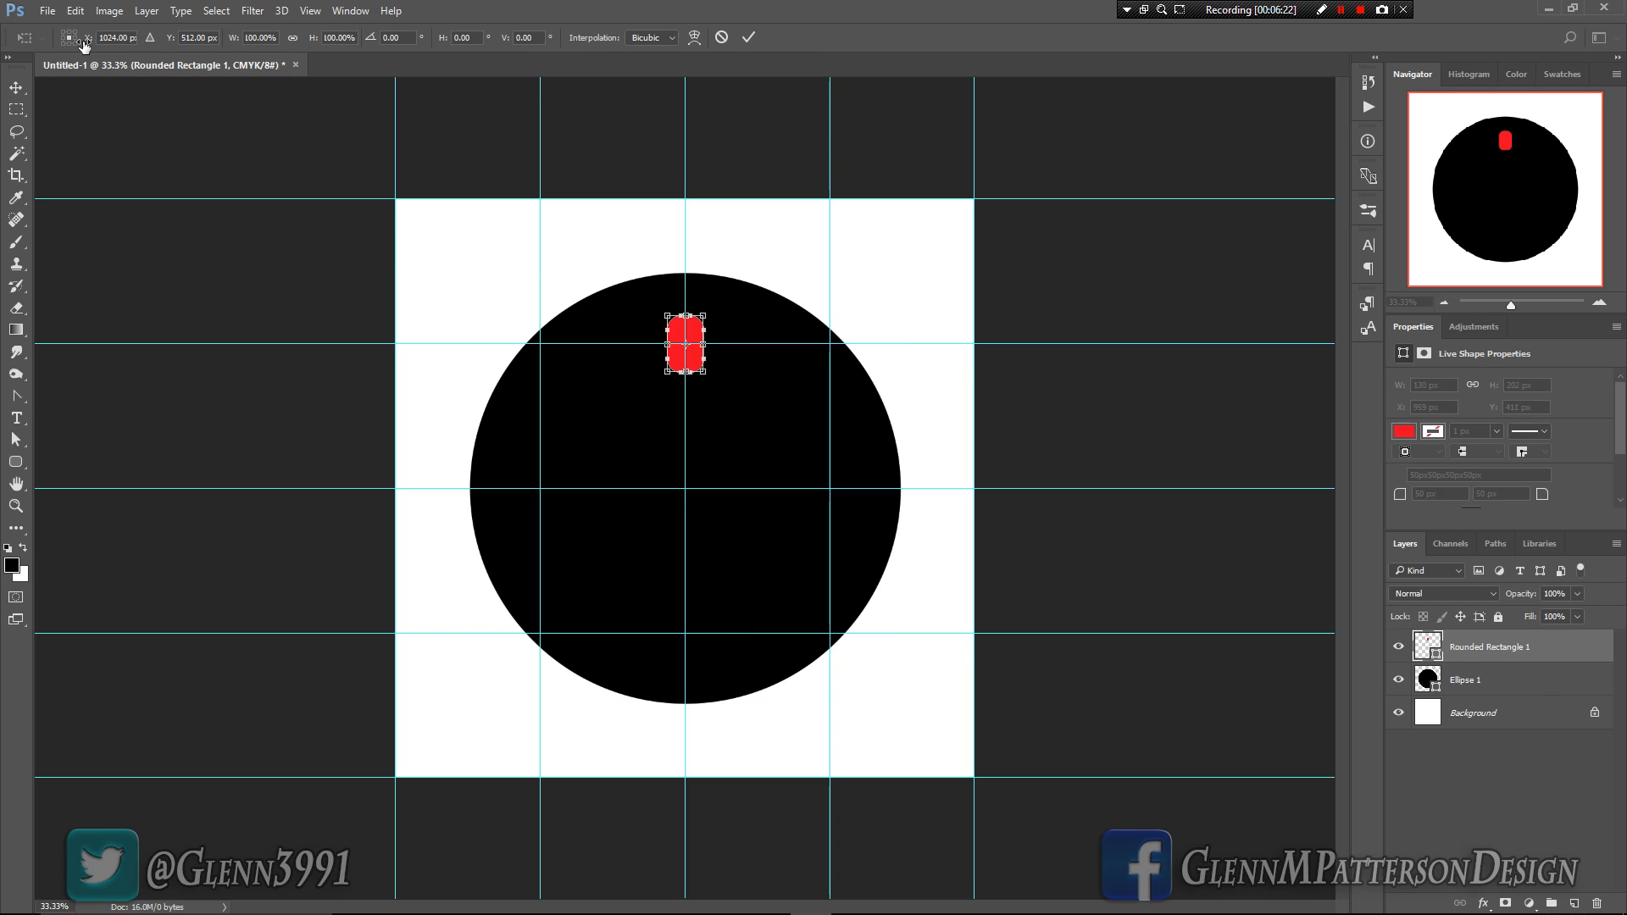
pyautogui.moveTo(686, 343); pyautogui.dragTo(606, 441)
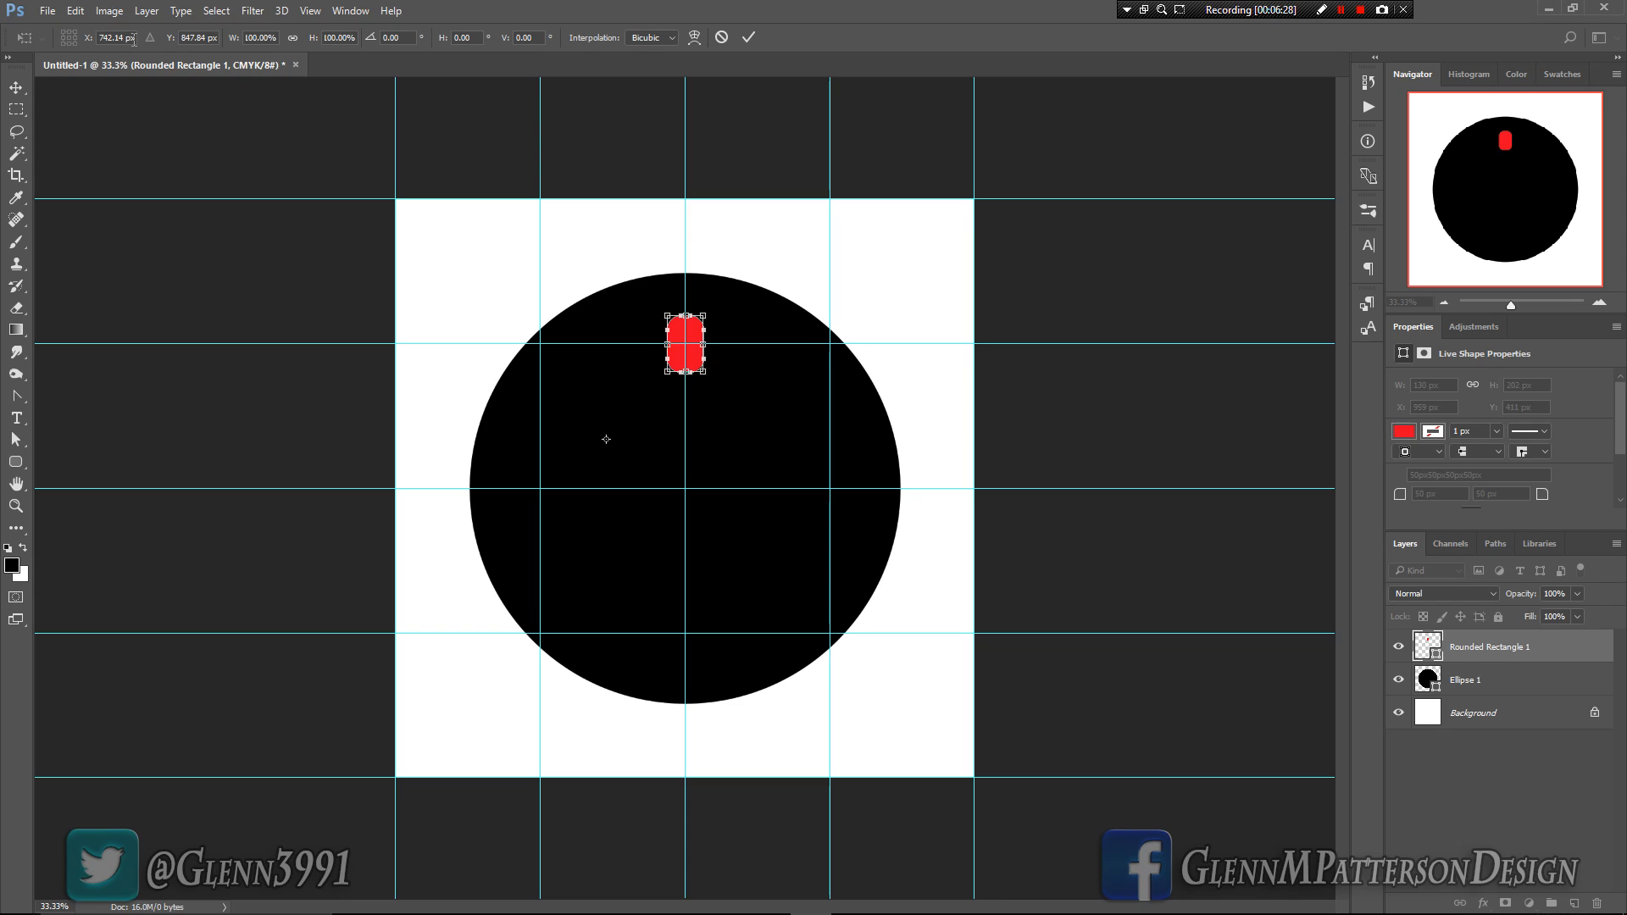
pyautogui.click(104, 37)
pyautogui.write('1024px')
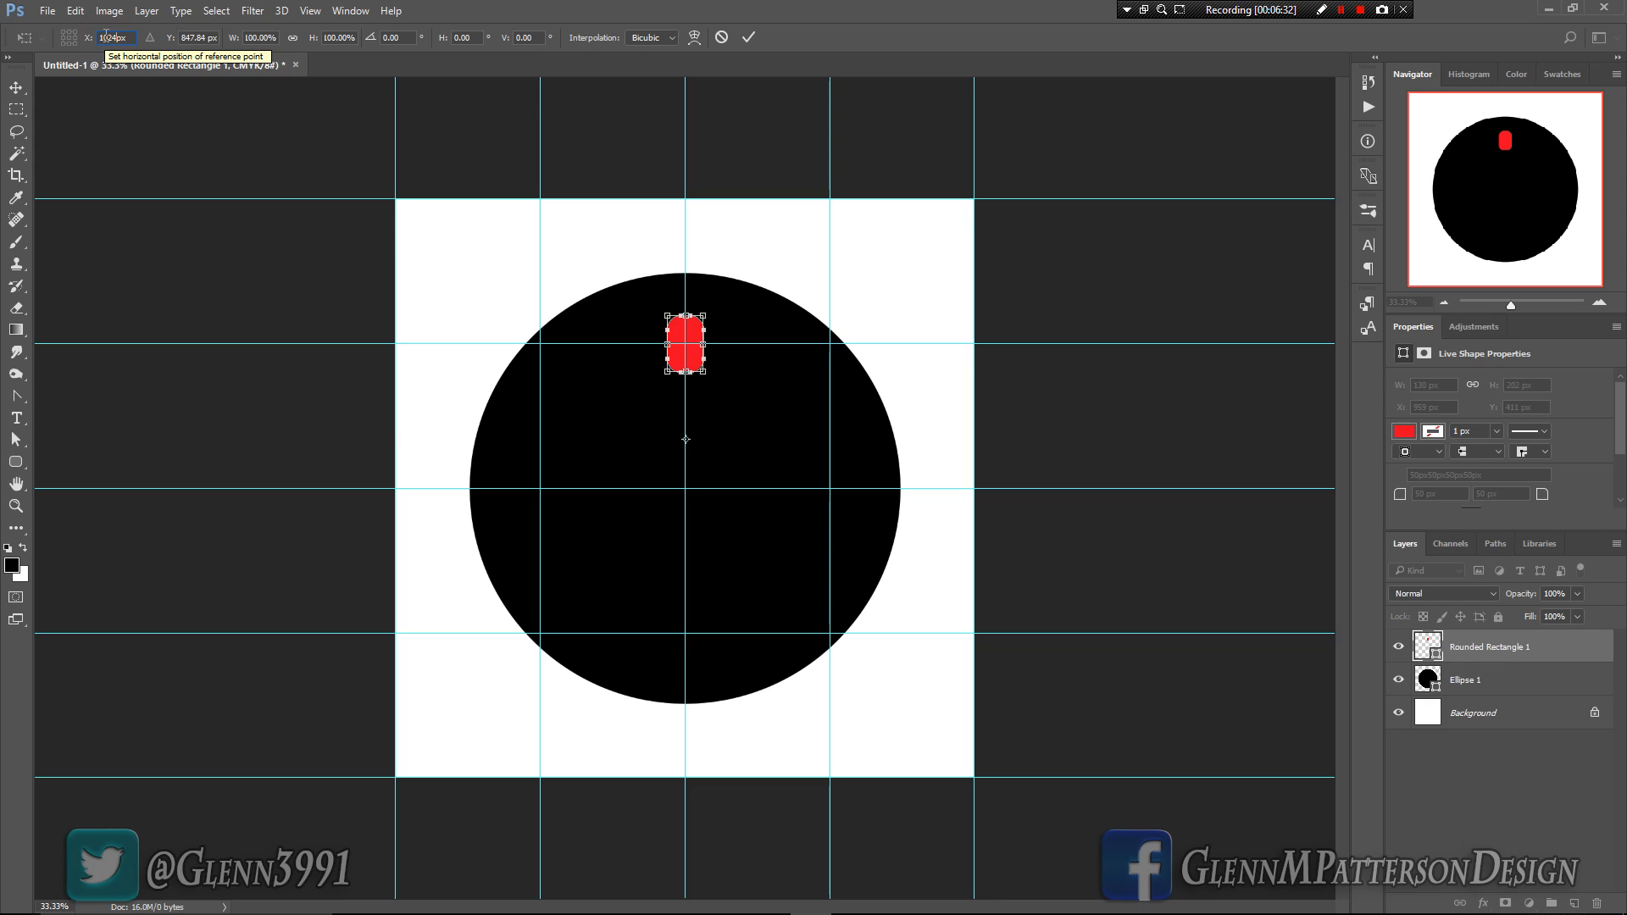
pyautogui.press('Tab')
pyautogui.write('1')
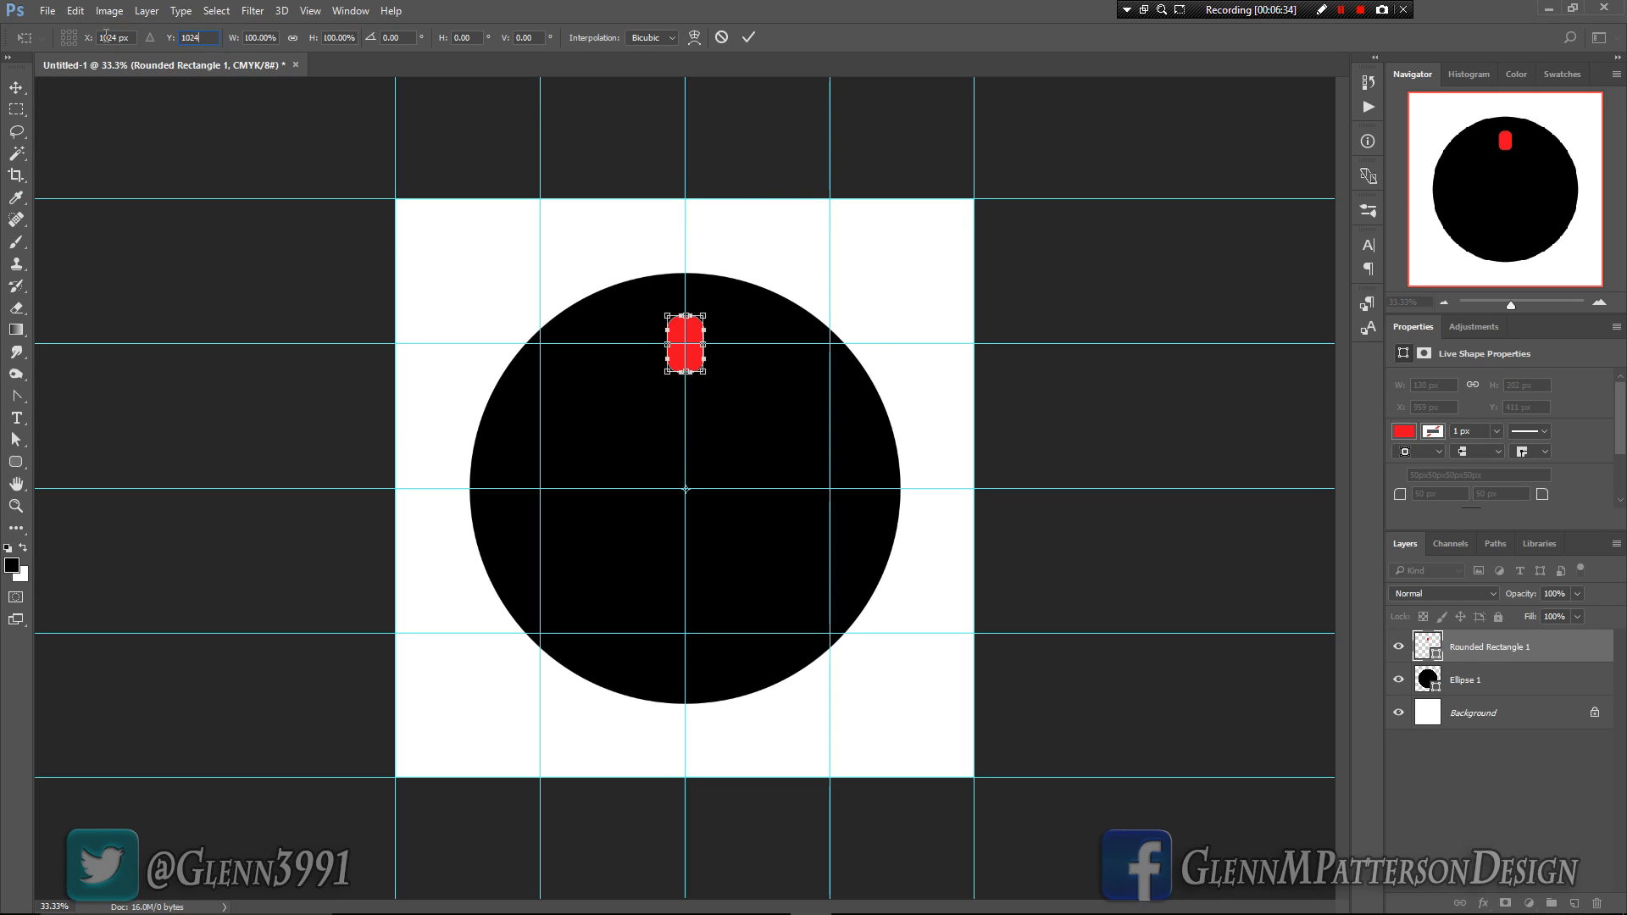
# Step: Rotate the red rounded rectangle 30° about the canvas centre and apply the transform
pyautogui.press('Tab')
pyautogui.press('Tab')
pyautogui.press('Tab')
pyautogui.write('30')
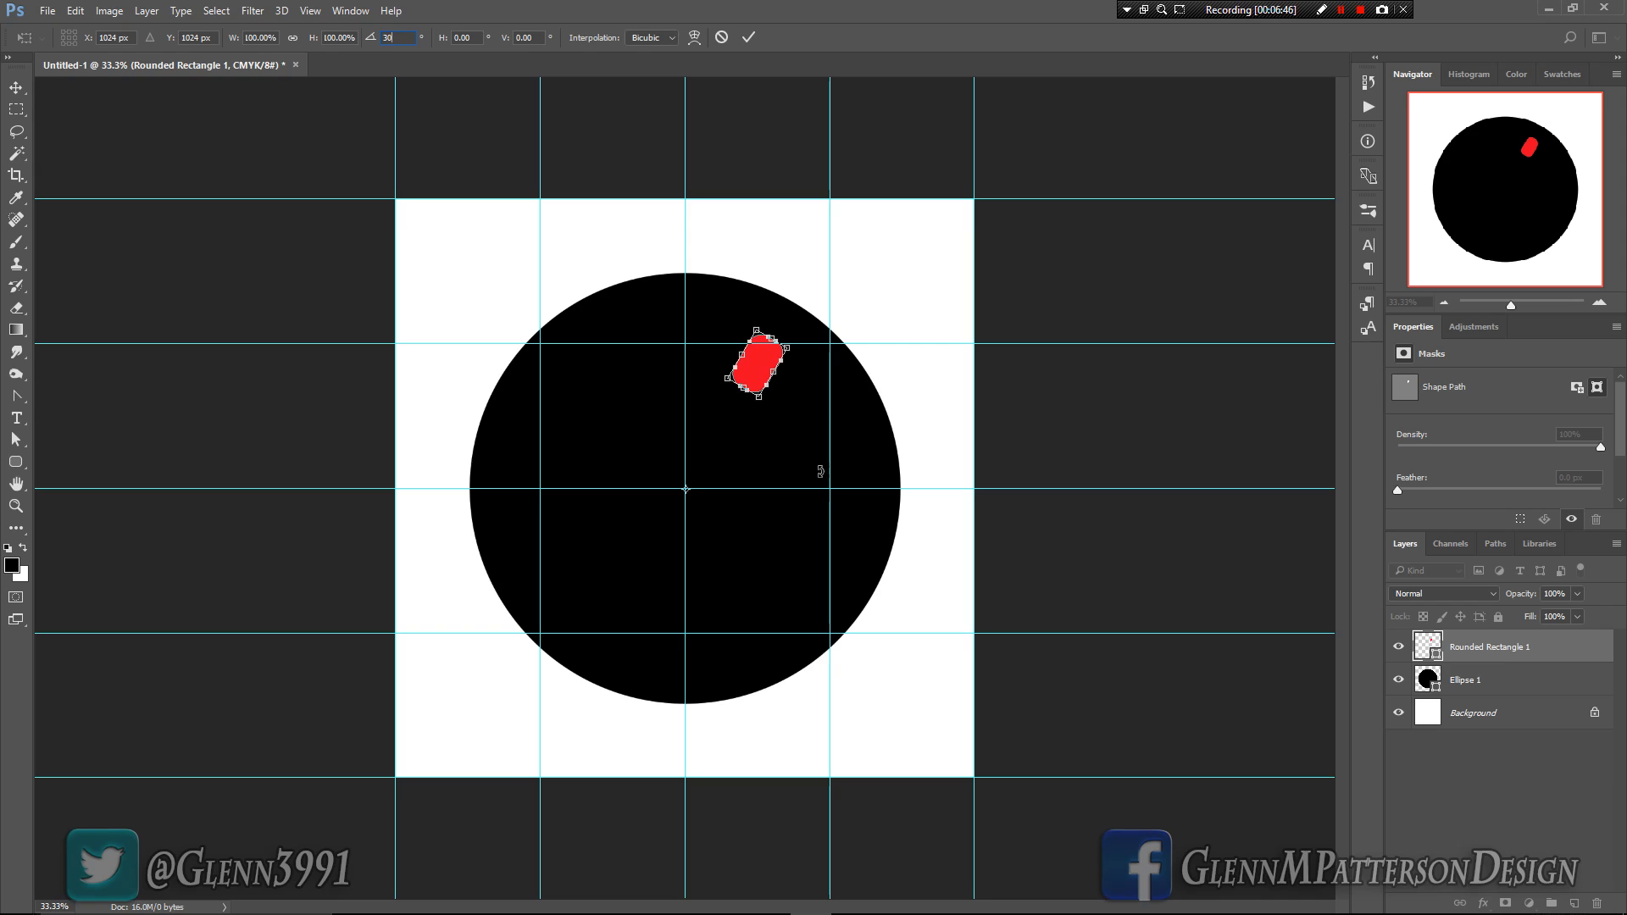
pyautogui.click(749, 37)
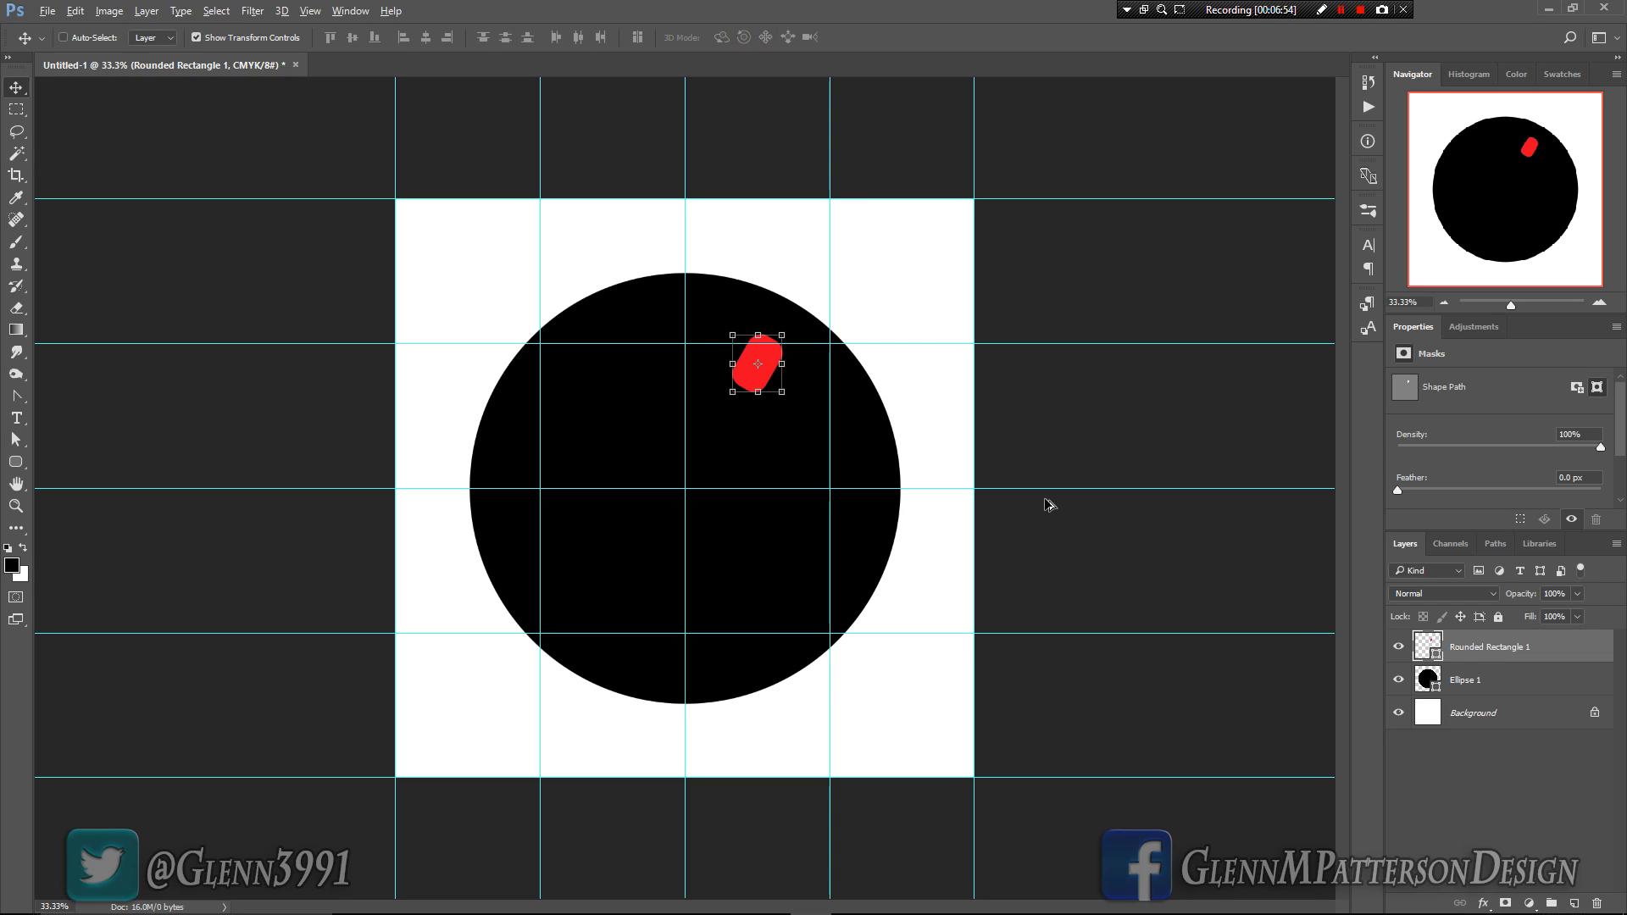
# Step: Repeat the rotation with duplication eleven times, completing a ring of red rounded rectangles around the circle
pyautogui.hotkey('ctrl', 'alt', 'shift', 't')
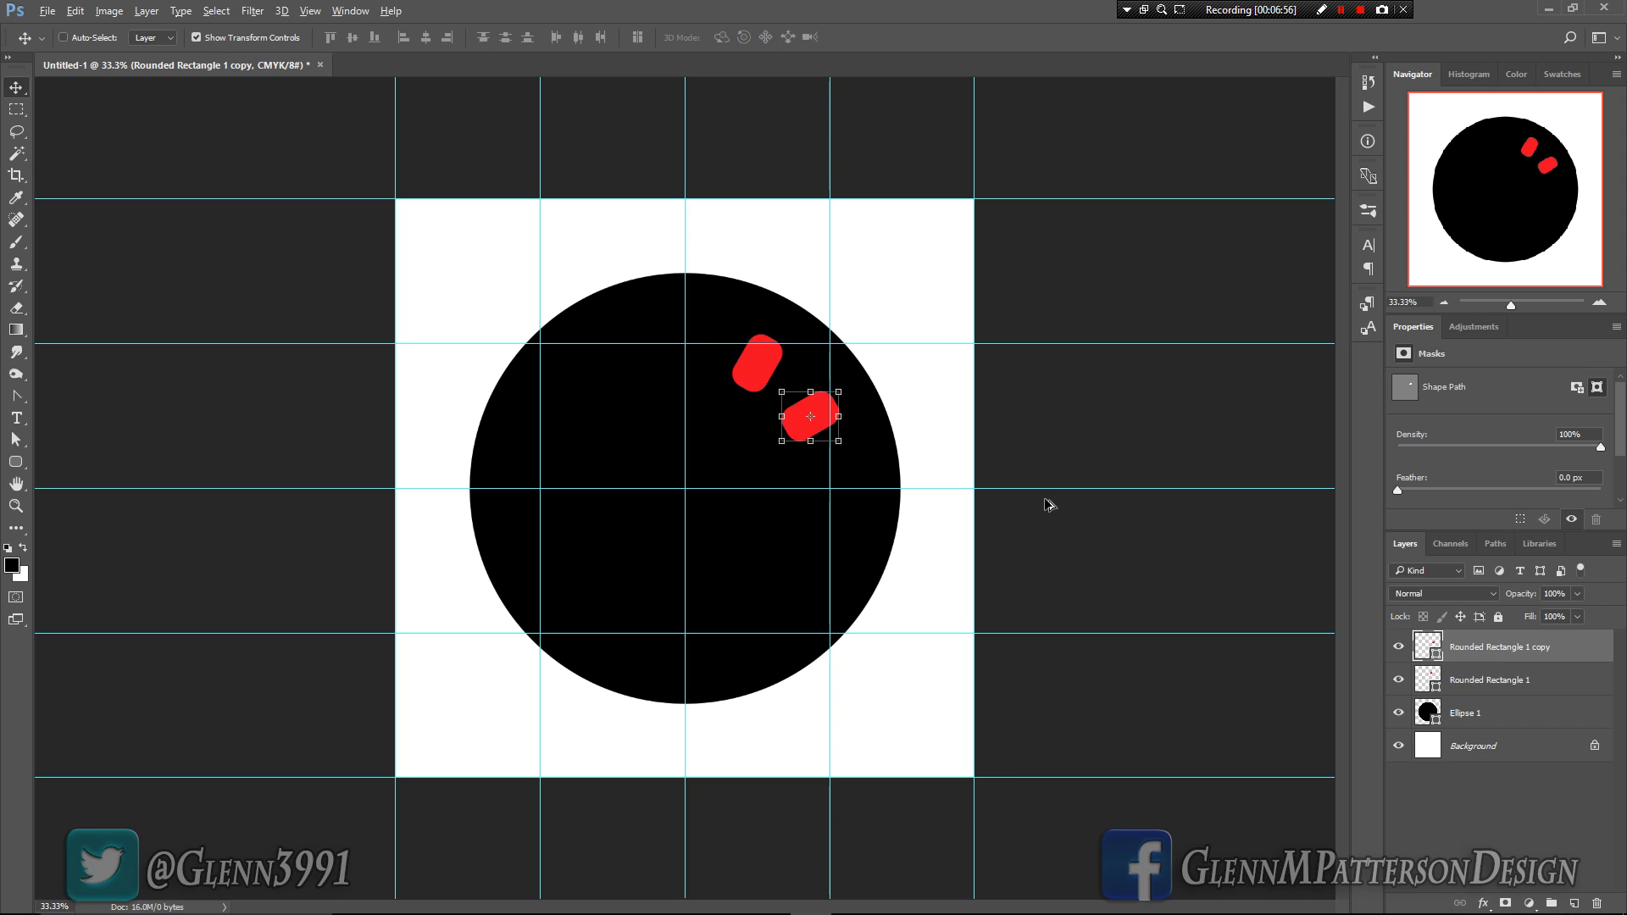
pyautogui.hotkey('ctrl', 'alt', 'shift', 't')
pyautogui.hotkey('ctrl', 'alt', 'shift', 't')
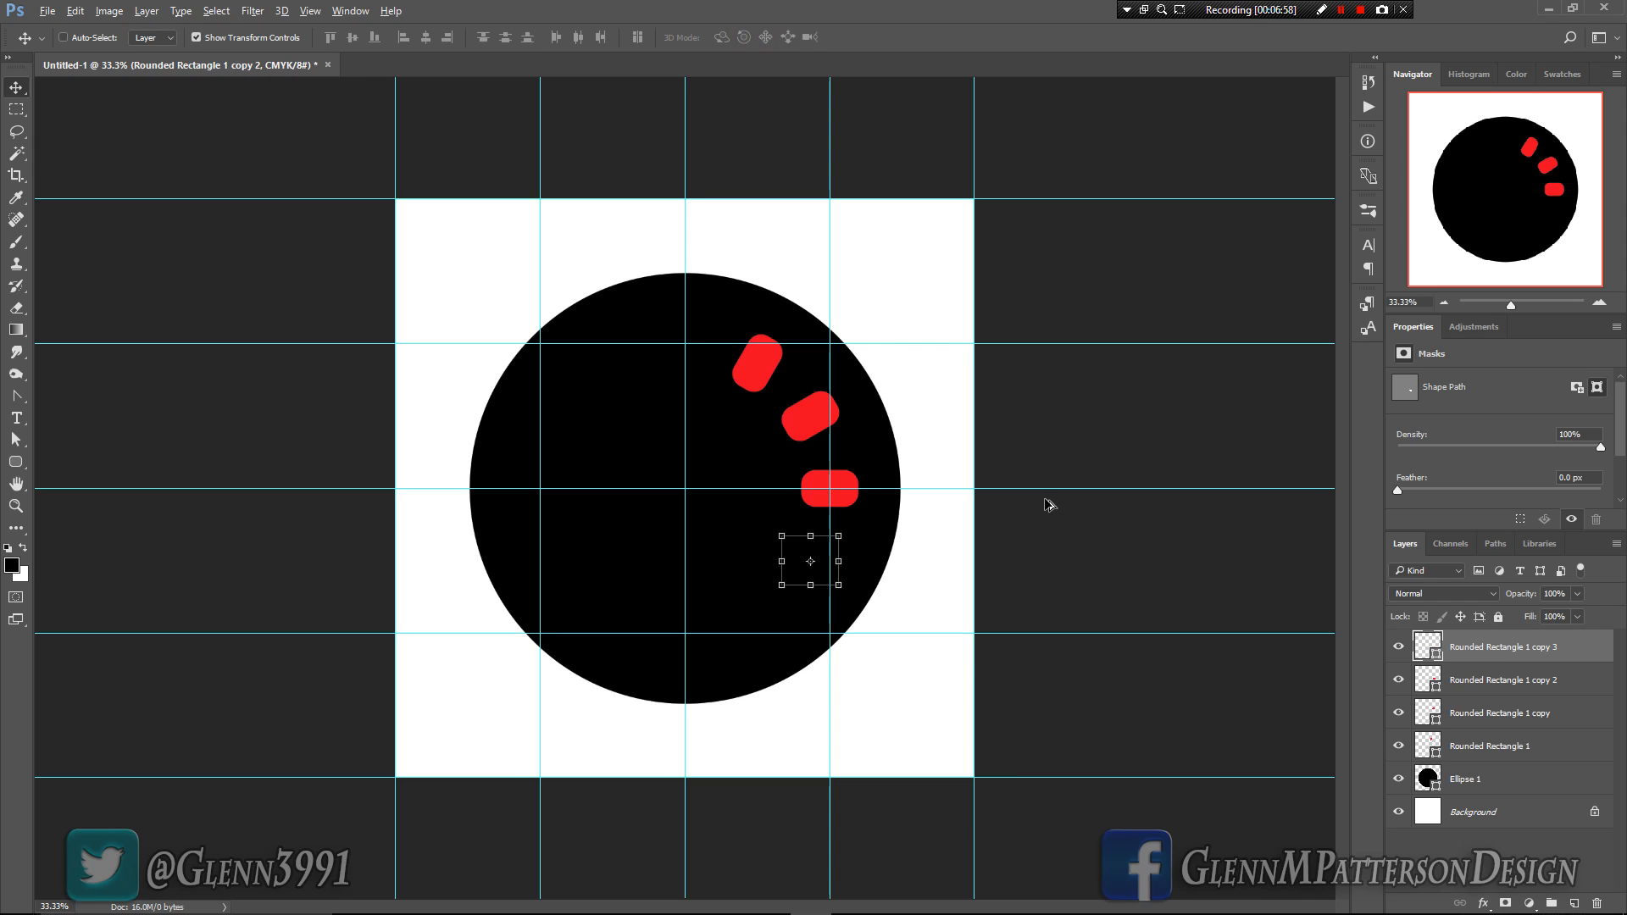
pyautogui.hotkey('ctrl', 'alt', 'shift', 't')
pyautogui.hotkey('ctrl', 'alt', 'shift', 't')
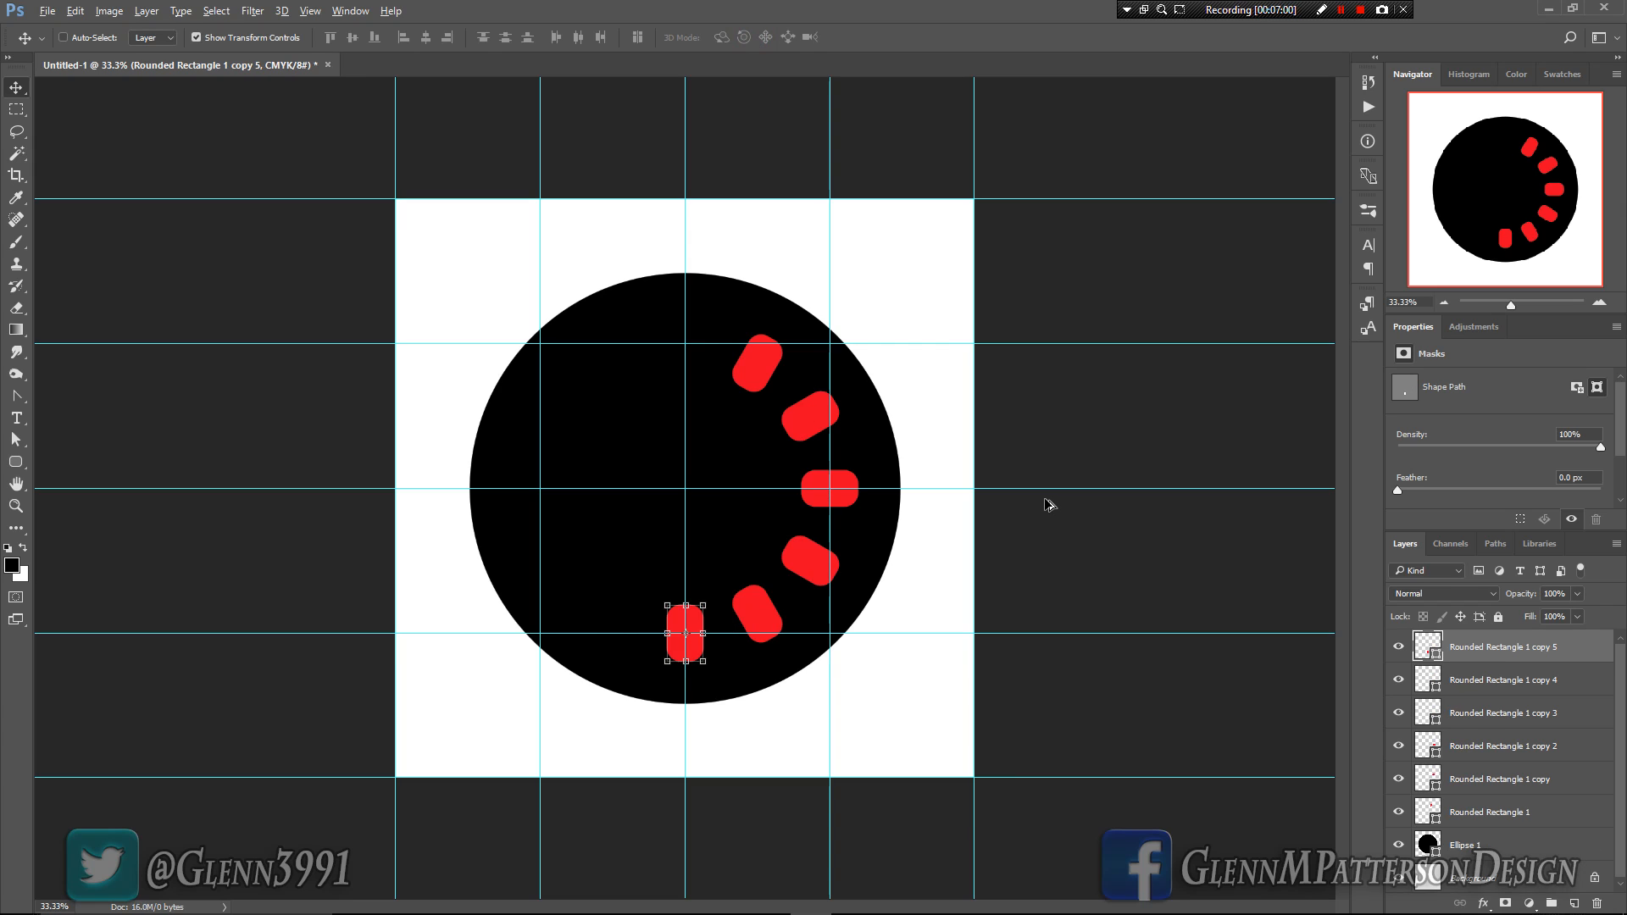
pyautogui.hotkey('ctrl', 'alt', 'shift', 't')
pyautogui.hotkey('ctrl', 'alt', 'shift', 't')
pyautogui.hotkey('ctrl', 'alt', 'shift', 't')
pyautogui.hotkey('ctrl', 'alt', 'shift', 't')
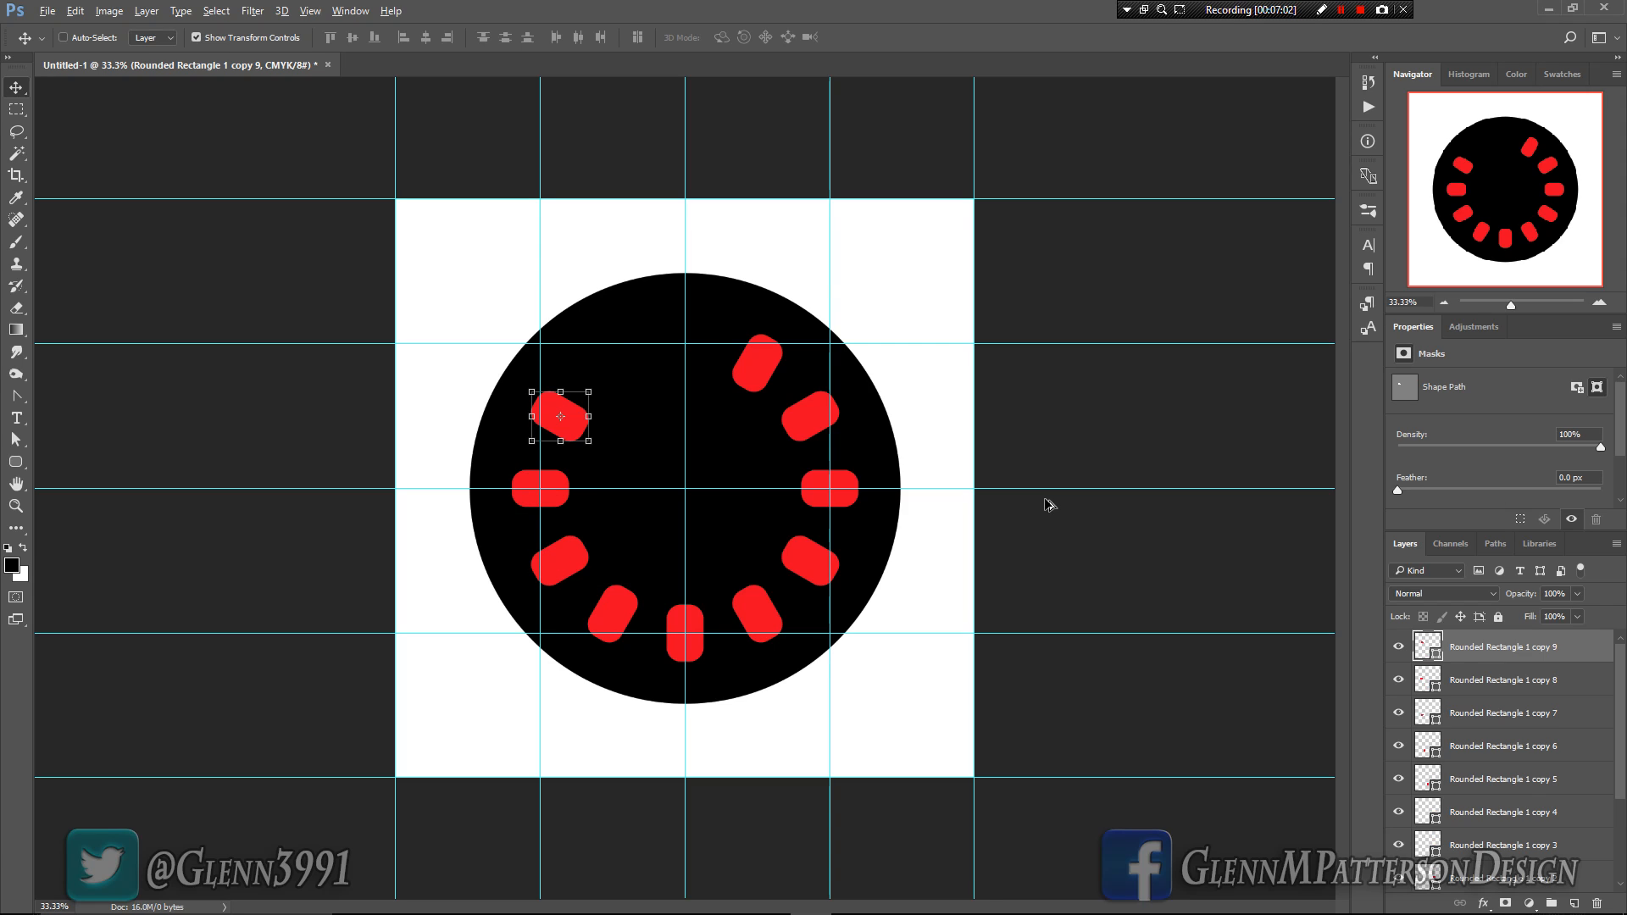
pyautogui.hotkey('ctrl', 'alt', 'shift', 't')
pyautogui.hotkey('ctrl', 'alt', 'shift', 't')
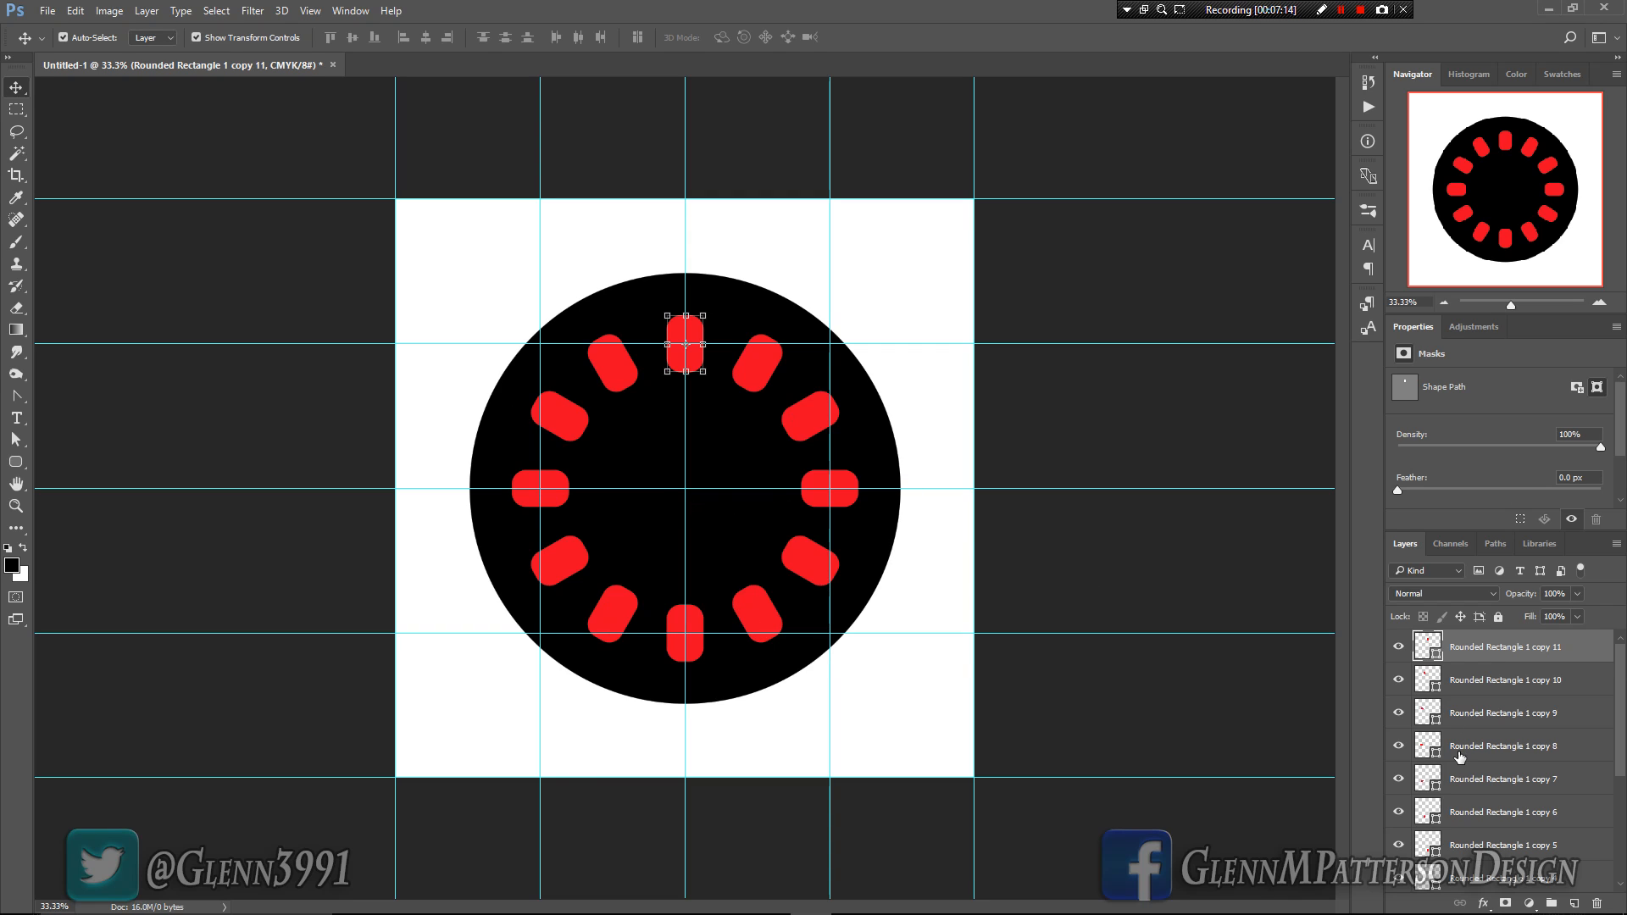
# Step: Draw a rounded rectangle about 1801 by 1810 px directly above the Ellipse 1 layer and fill it with blue
pyautogui.scroll(-3, 1493, 759)
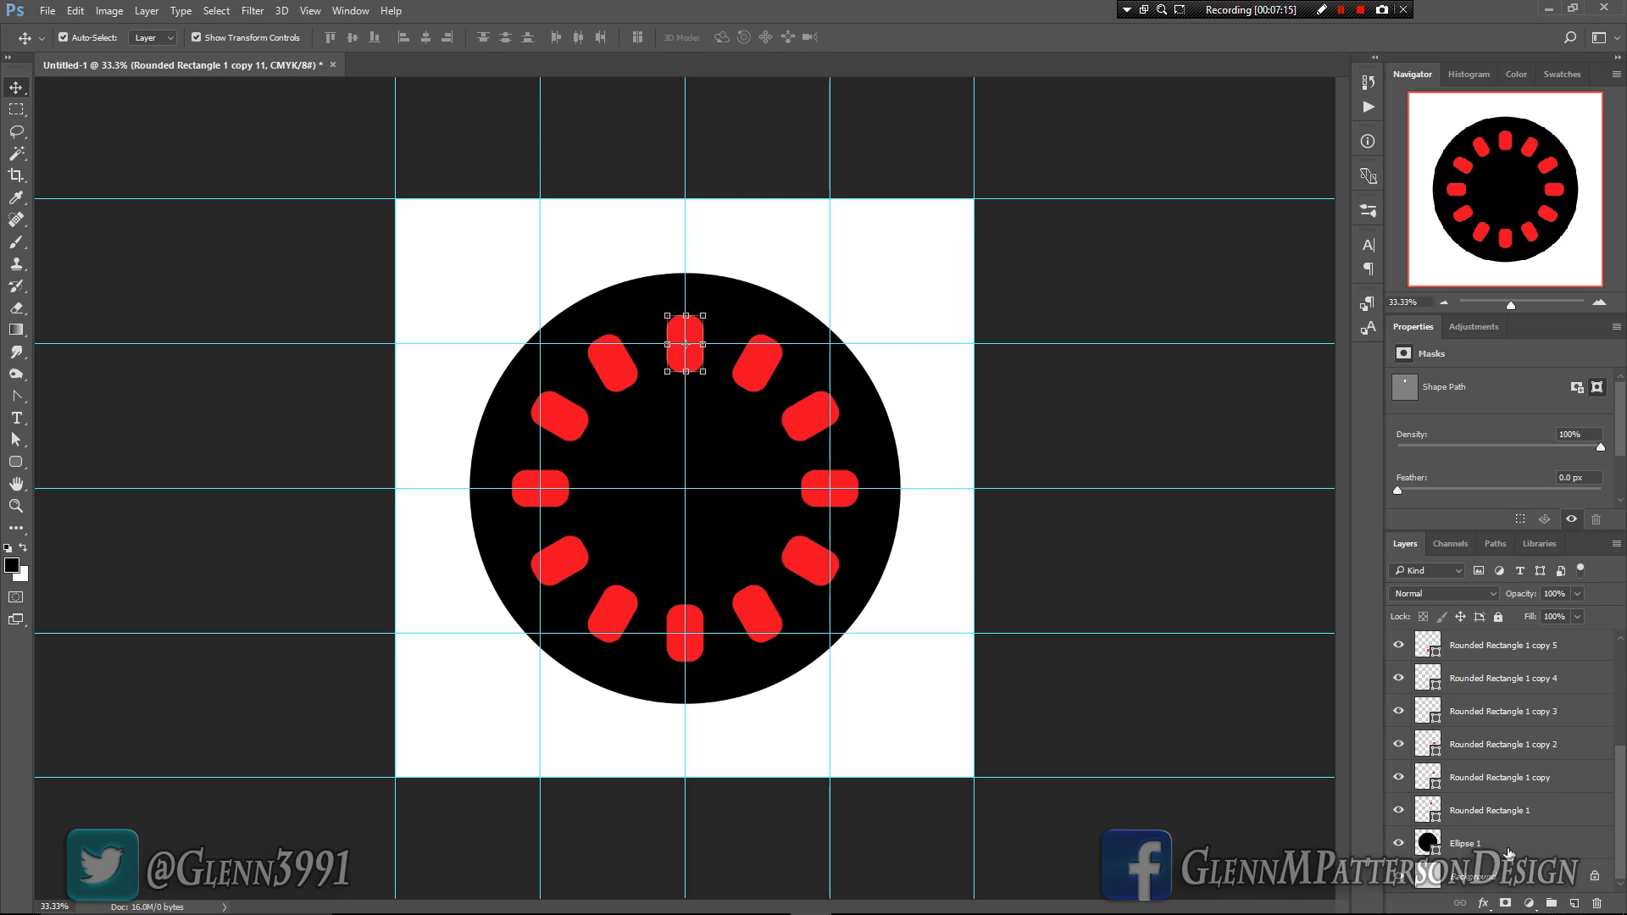
pyautogui.click(1506, 846)
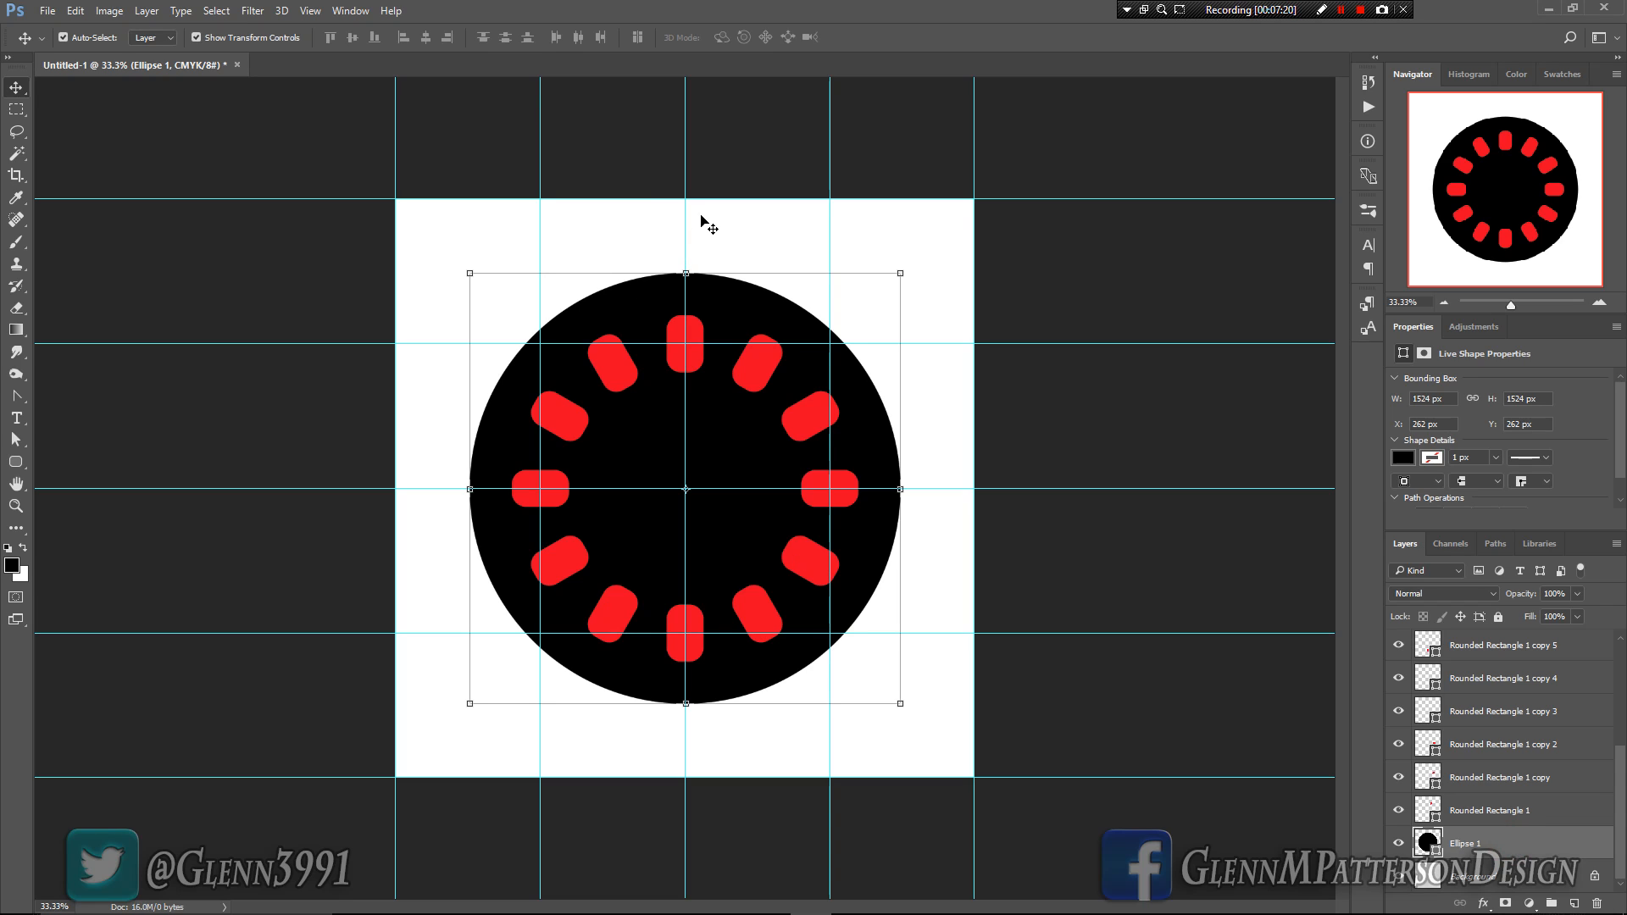
pyautogui.click(16, 467)
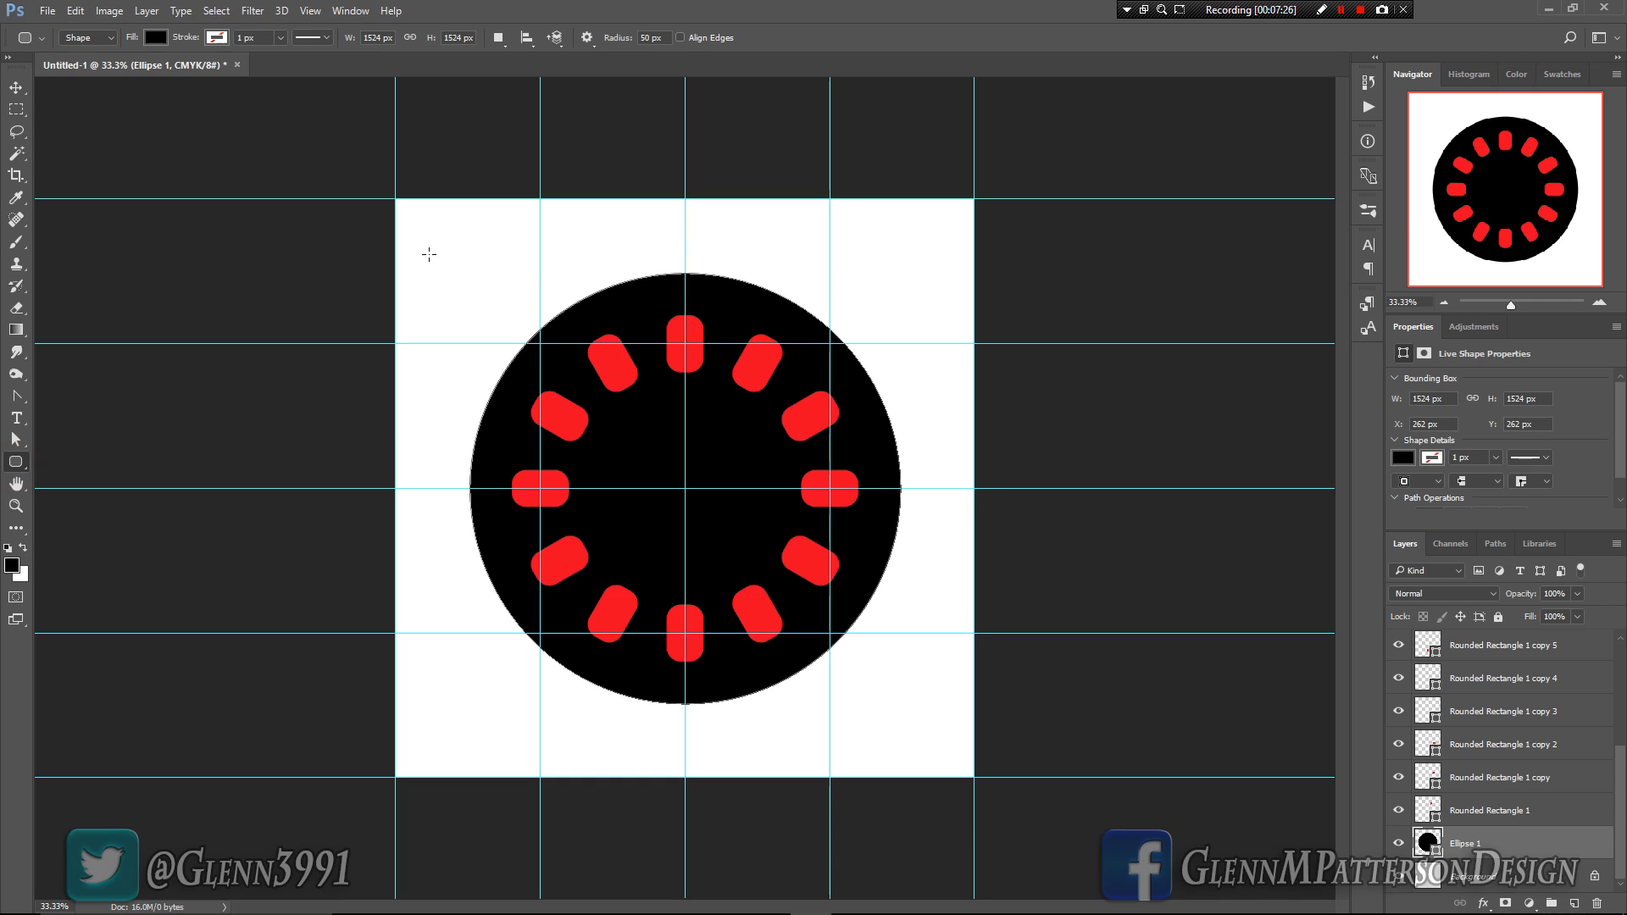
pyautogui.moveTo(426, 235); pyautogui.dragTo(932, 745)
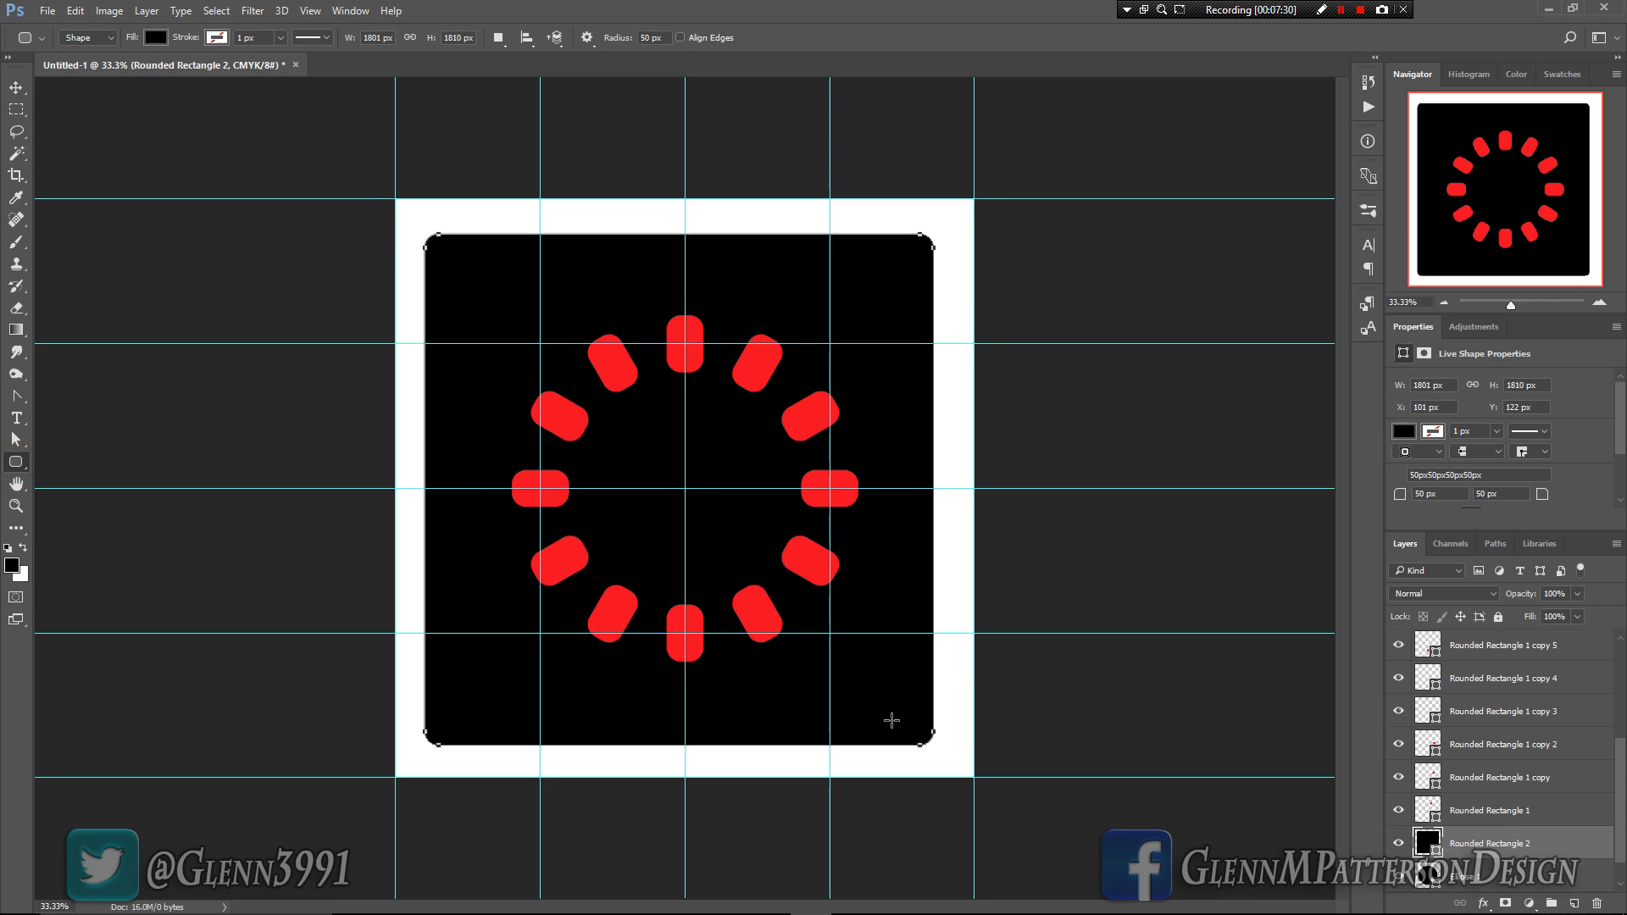
pyautogui.click(1404, 432)
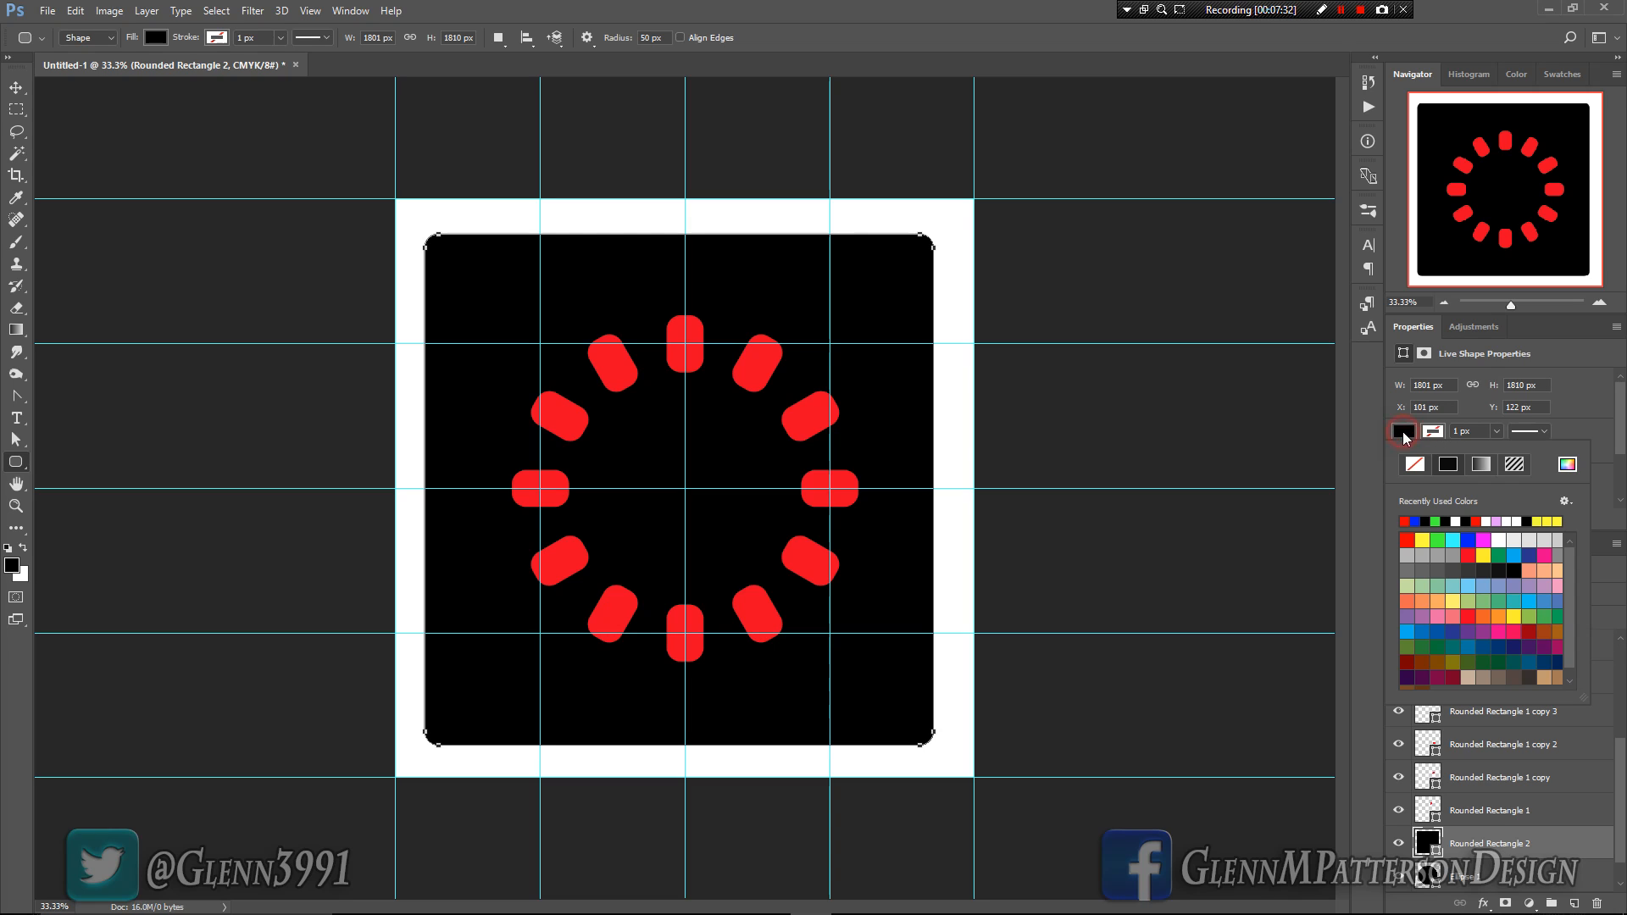
pyautogui.click(1469, 541)
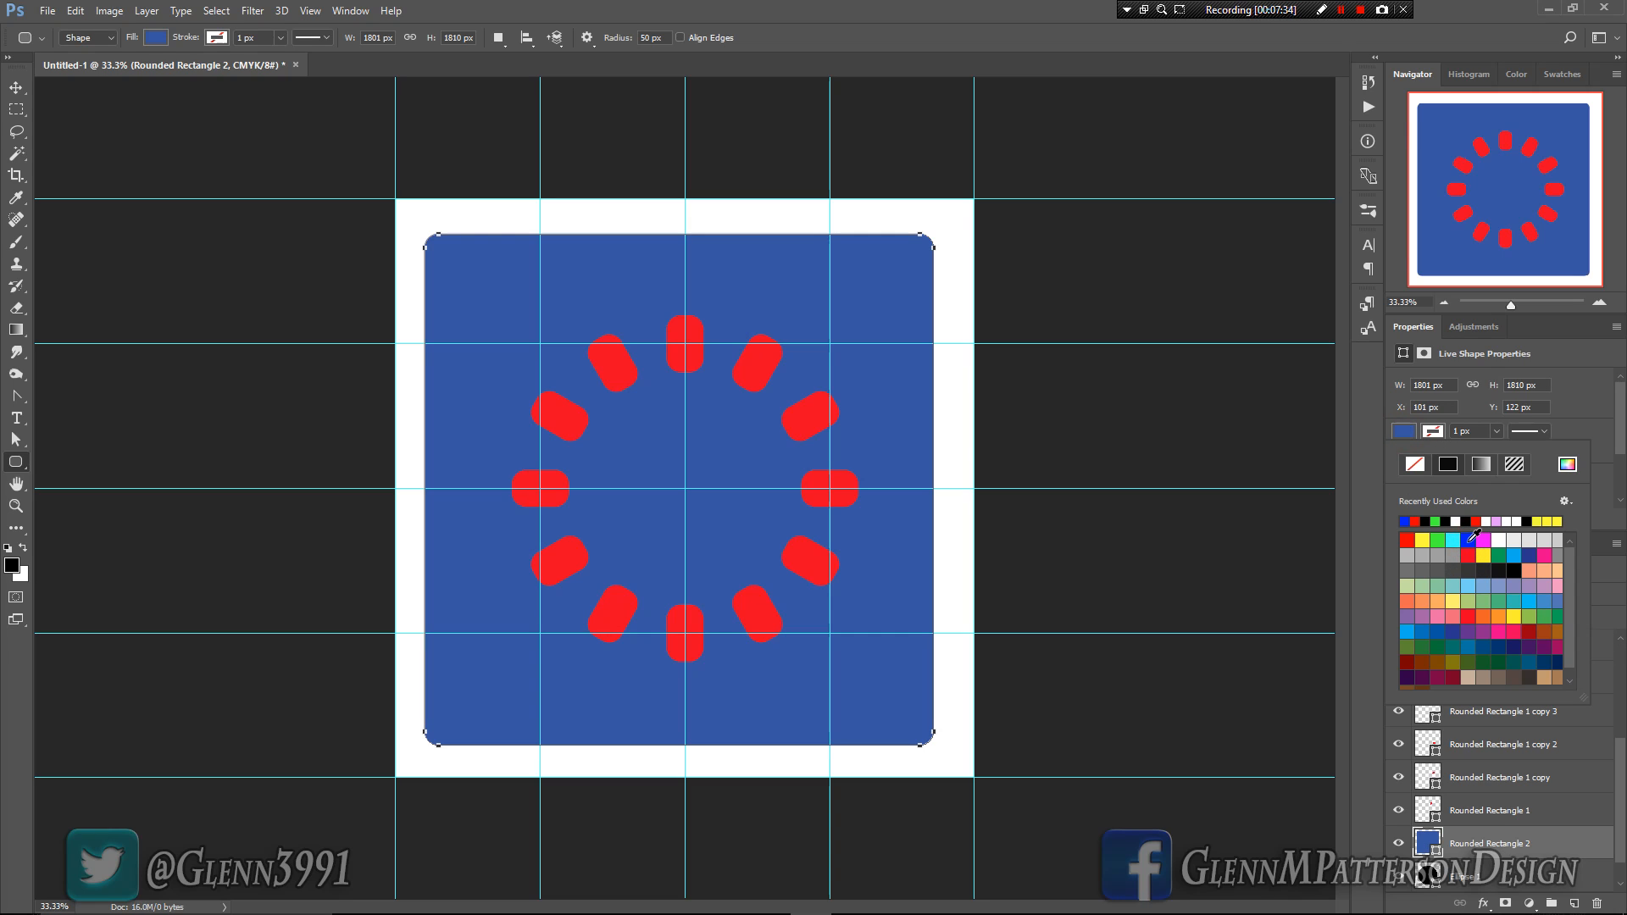
# Step: Stretch the blue rounded rectangle to all four canvas edges at 2048 by 2048 px and apply the transform
pyautogui.click(18, 90)
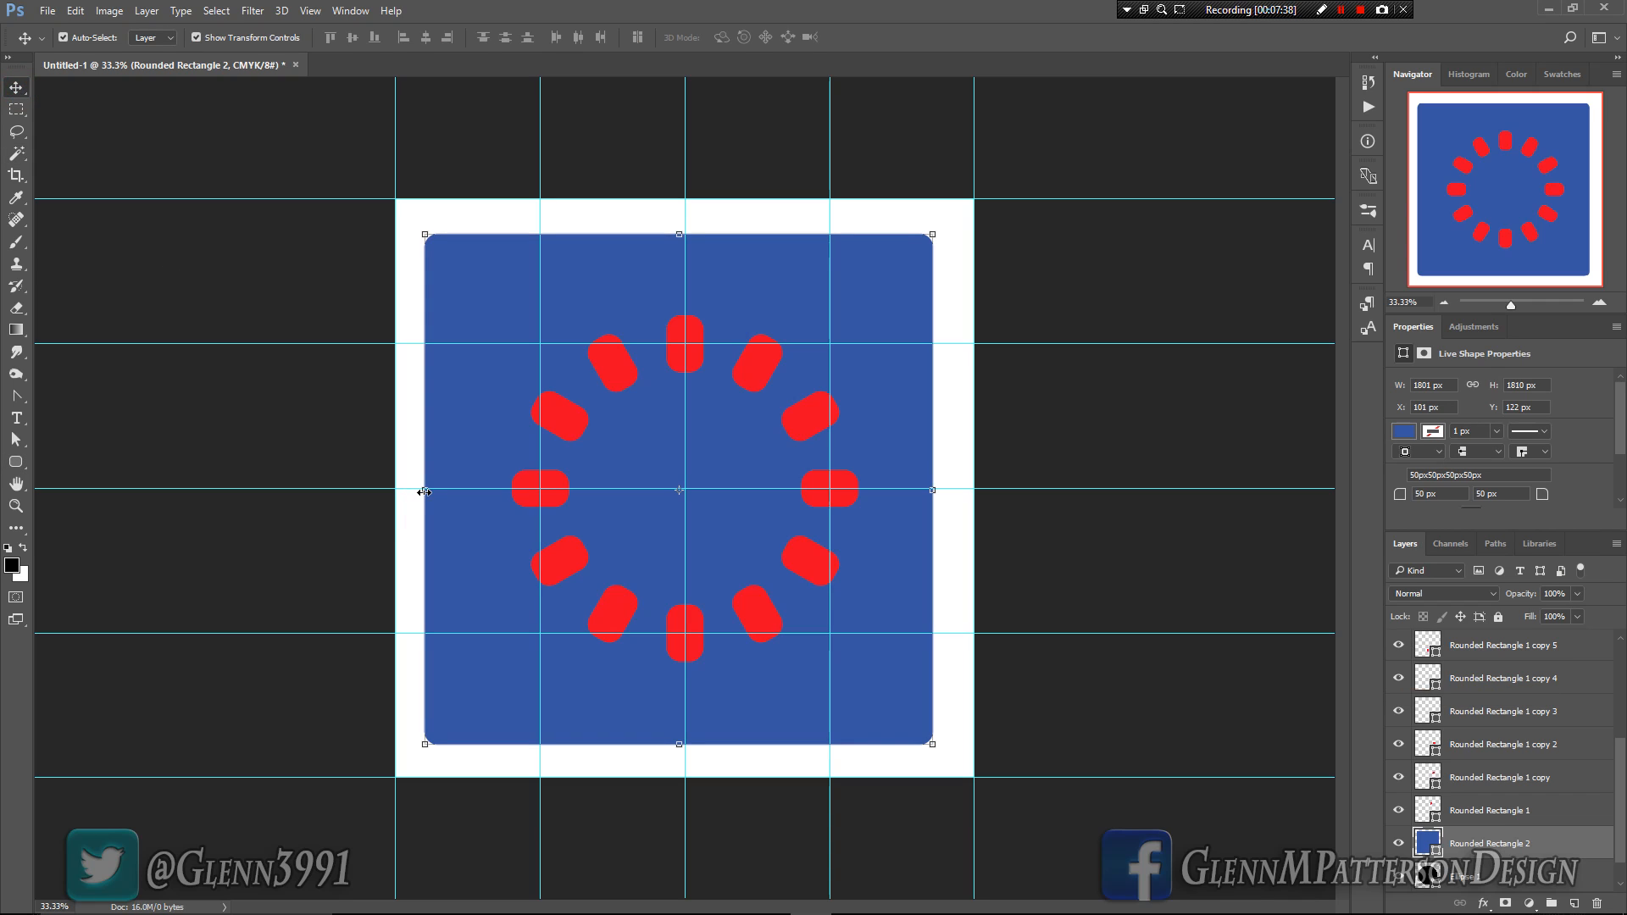
pyautogui.moveTo(424, 491); pyautogui.dragTo(396, 491)
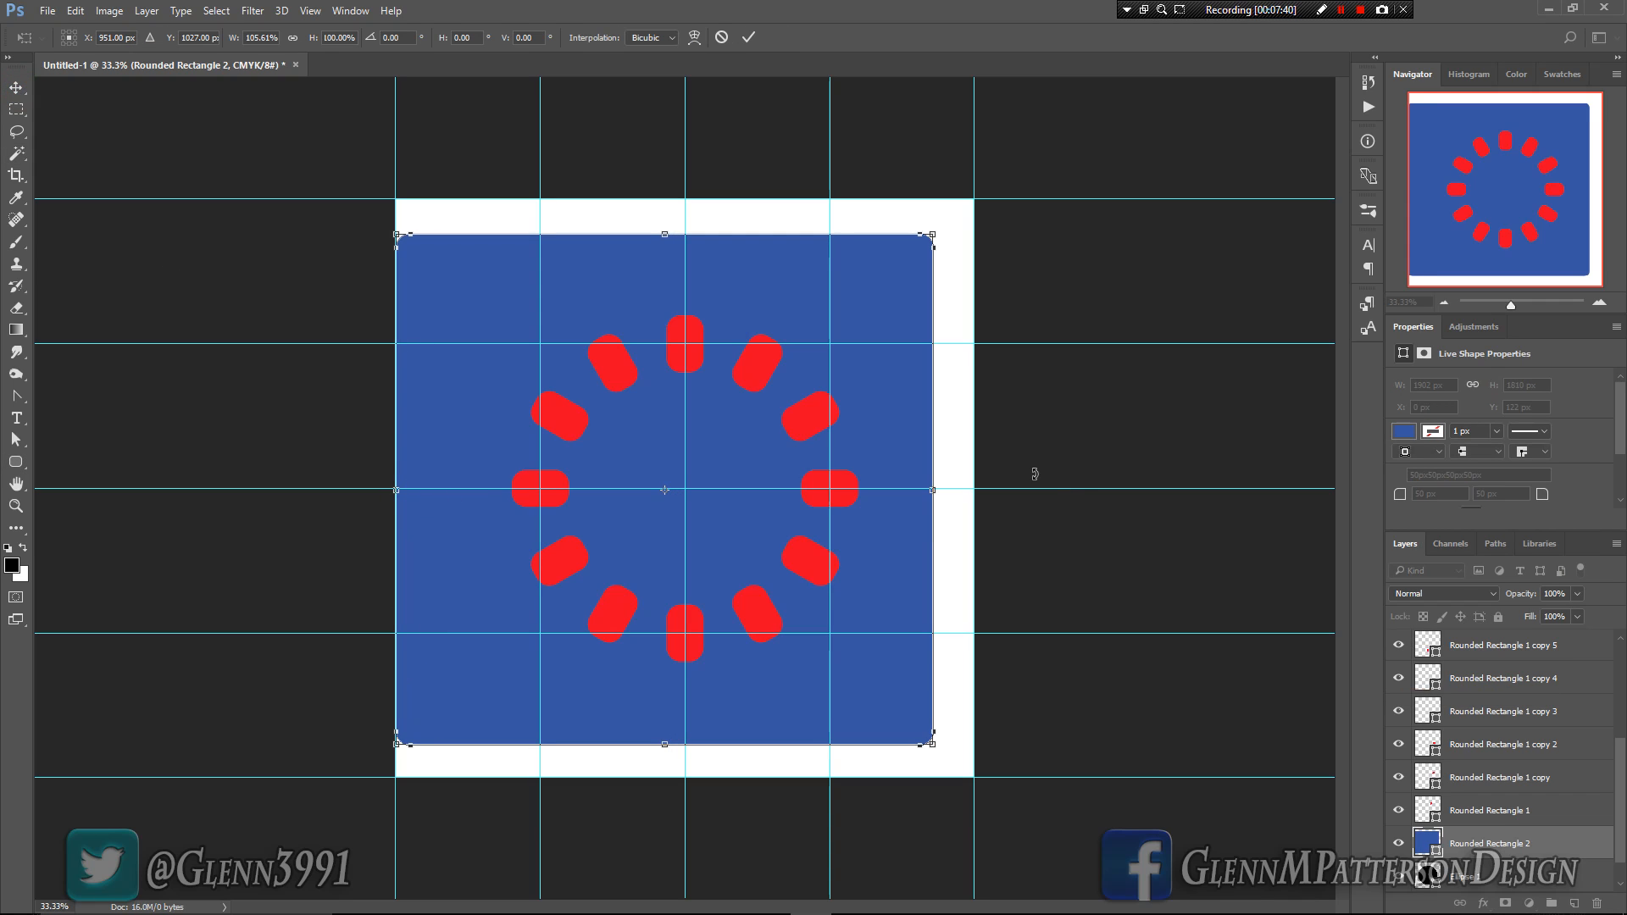
pyautogui.moveTo(930, 490); pyautogui.dragTo(974, 490)
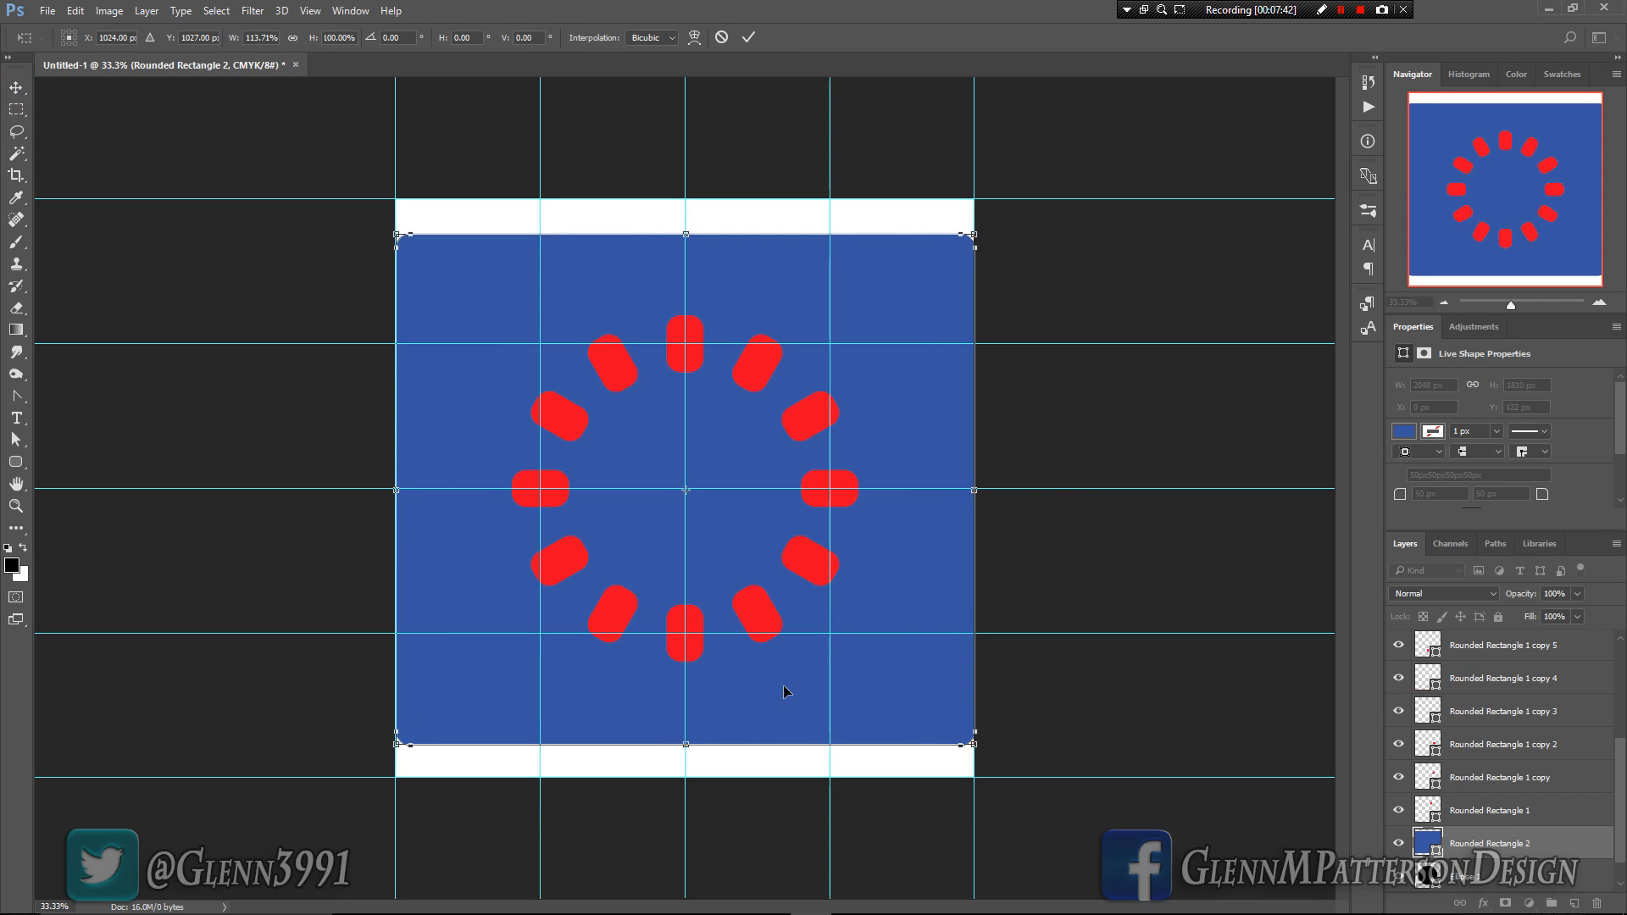
pyautogui.moveTo(691, 743); pyautogui.dragTo(691, 777)
pyautogui.moveTo(686, 234); pyautogui.dragTo(685, 202)
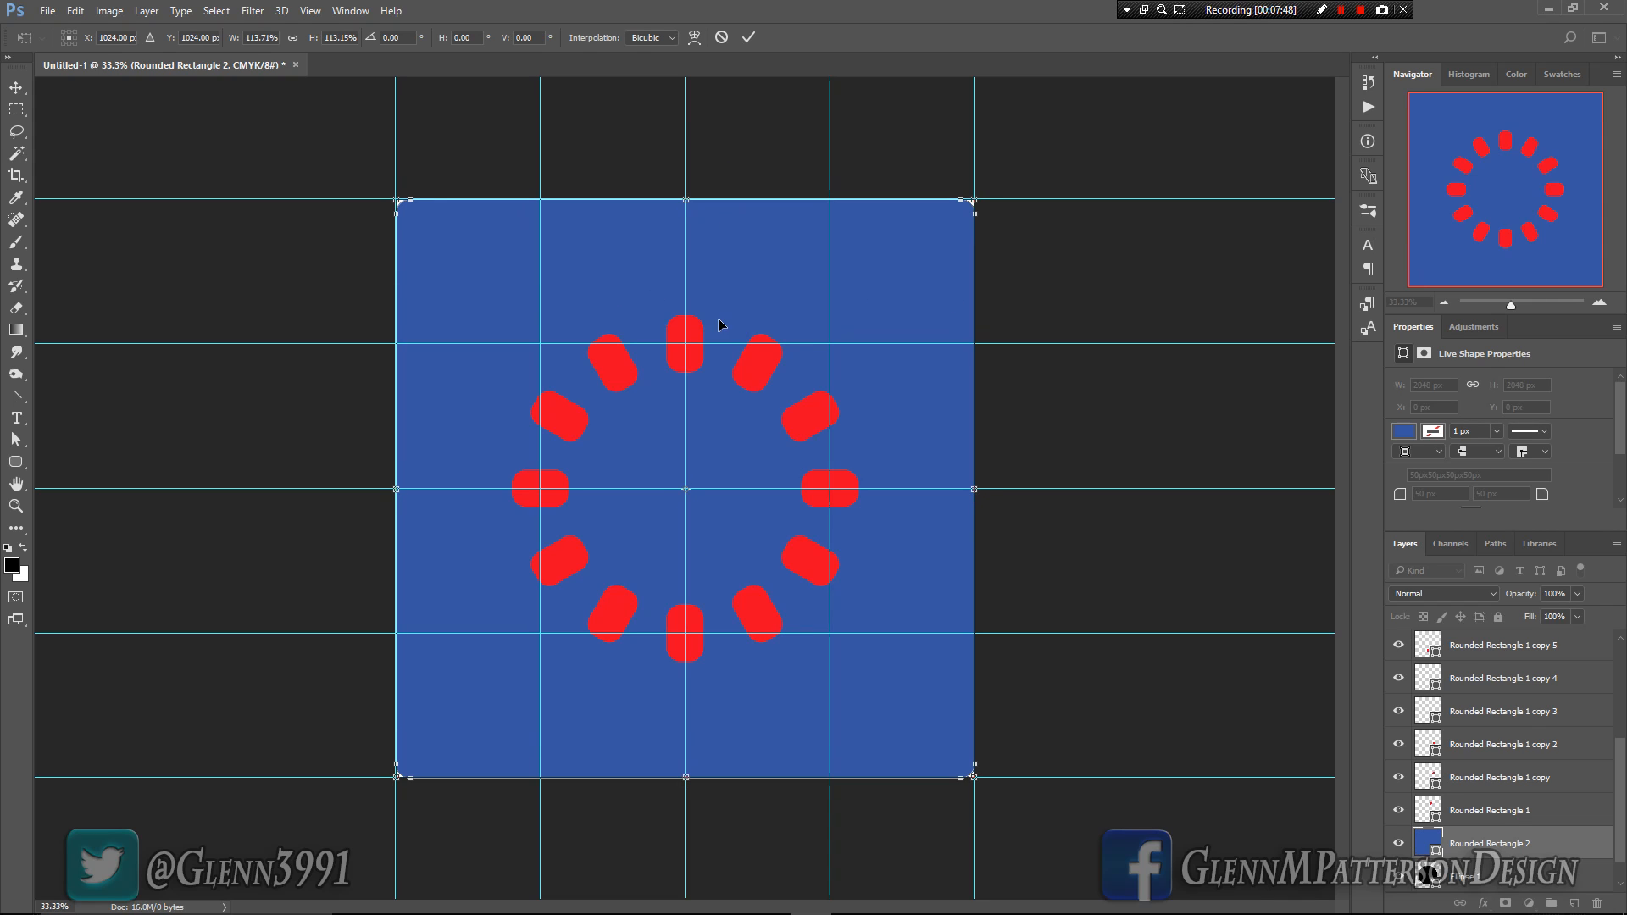
pyautogui.click(749, 37)
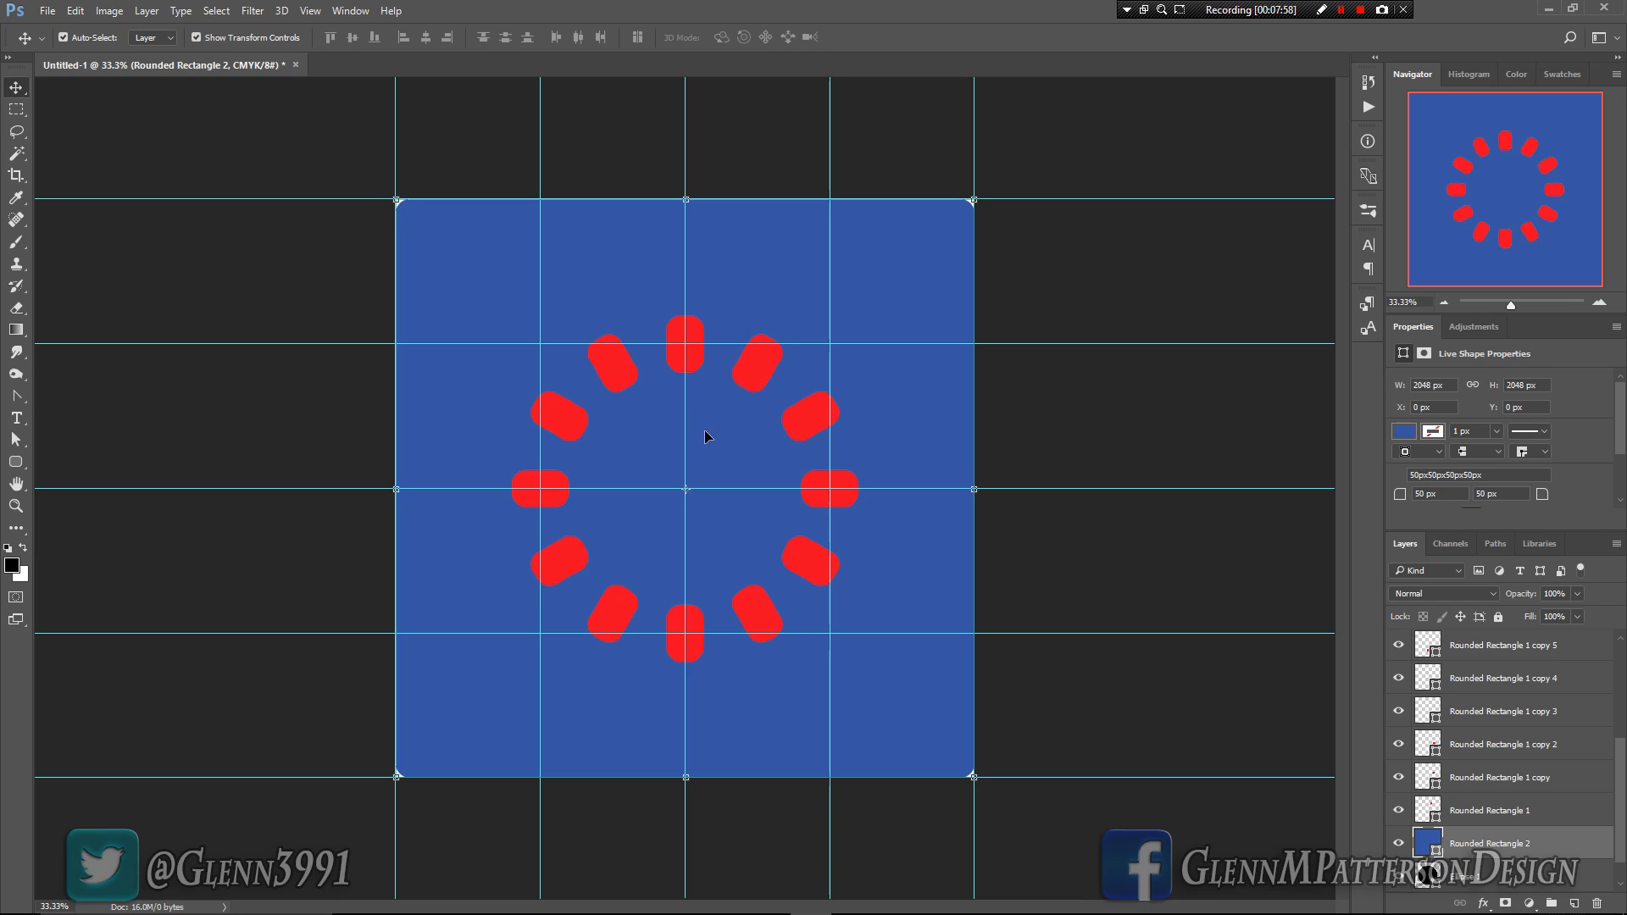
# Step: Distort the blue rounded rectangle into a trapezoid with its top corners on the outer-quarter vertical guides and apply the transform
pyautogui.press('ctrl')
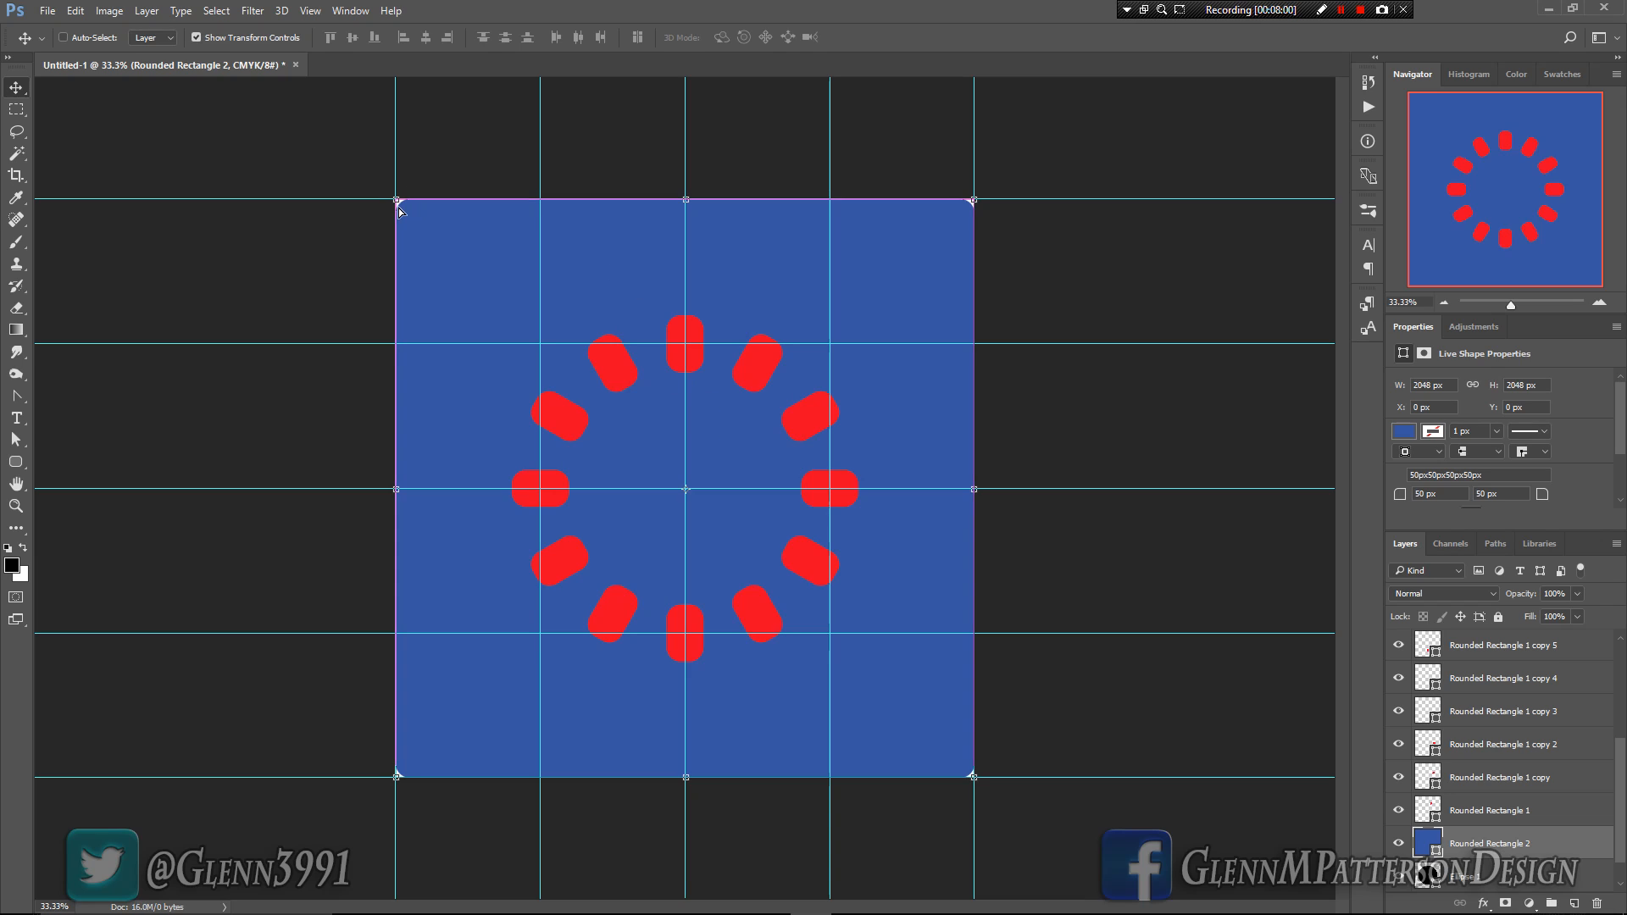
pyautogui.keyDown('ctrl'); pyautogui.moveTo(398, 204); pyautogui.dragTo(544, 225); pyautogui.keyUp('ctrl')
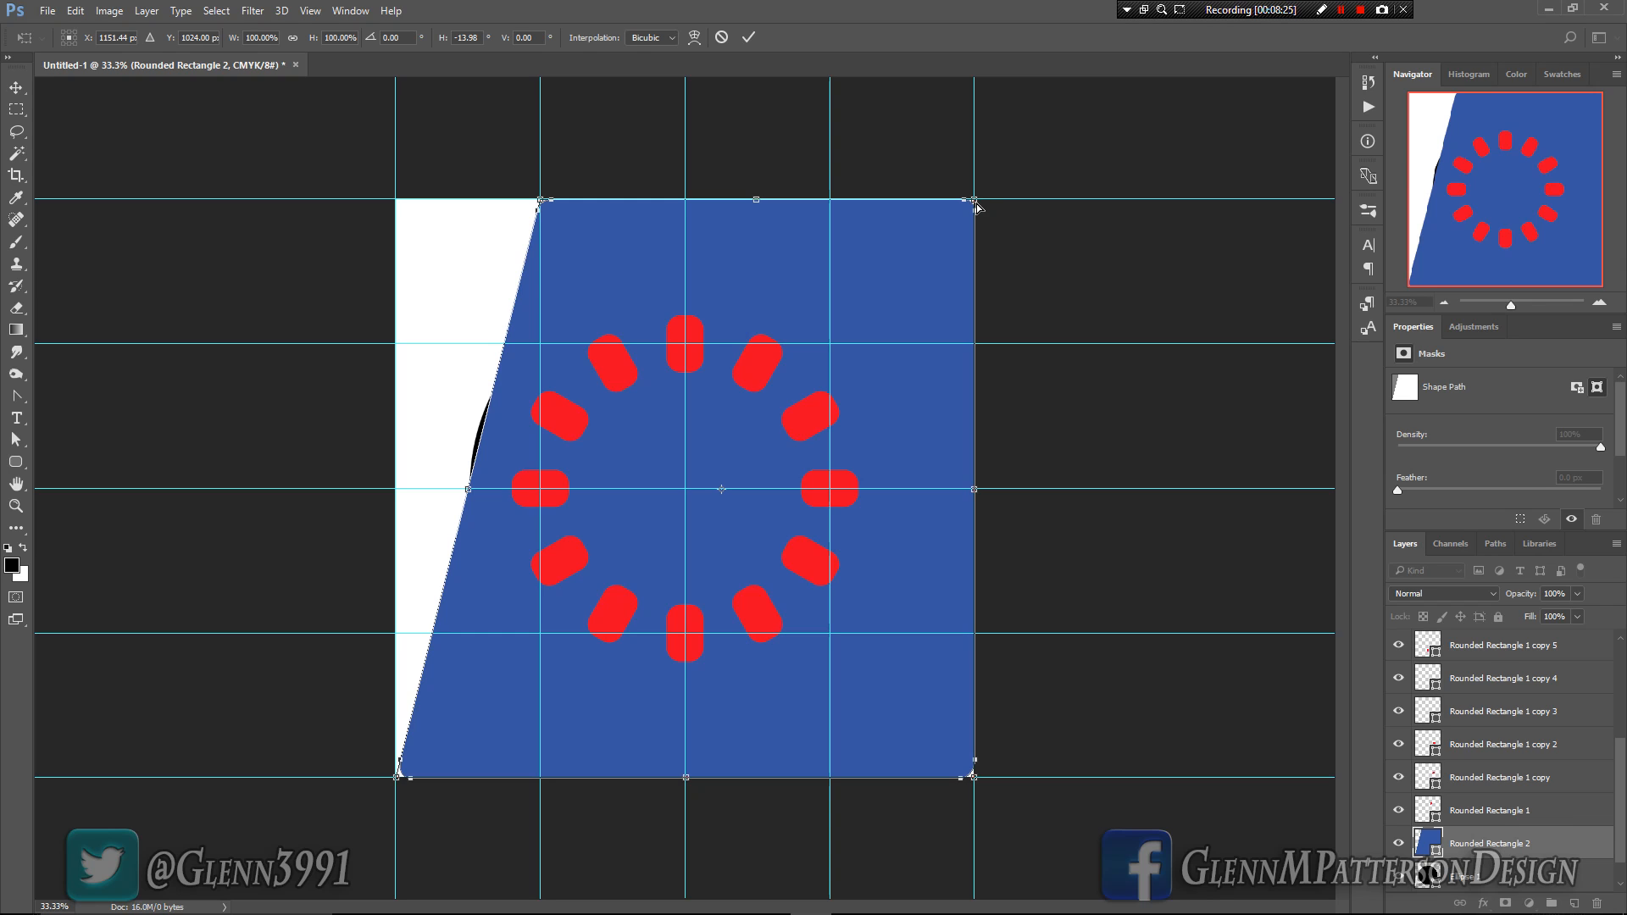
pyautogui.moveTo(975, 203); pyautogui.dragTo(832, 226)
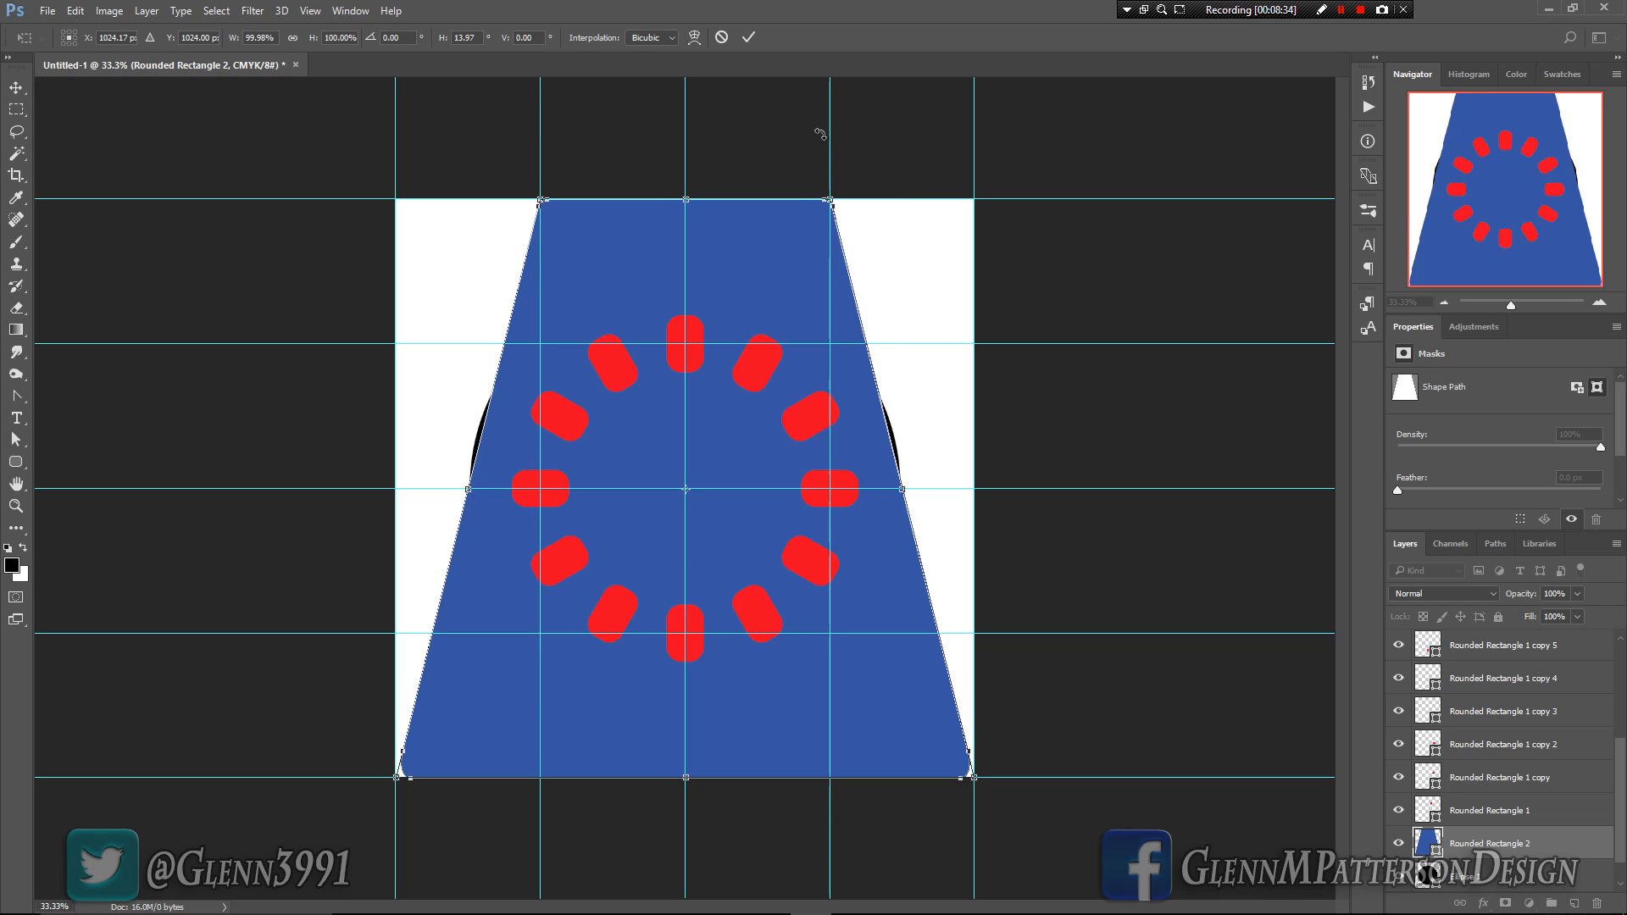
pyautogui.click(749, 37)
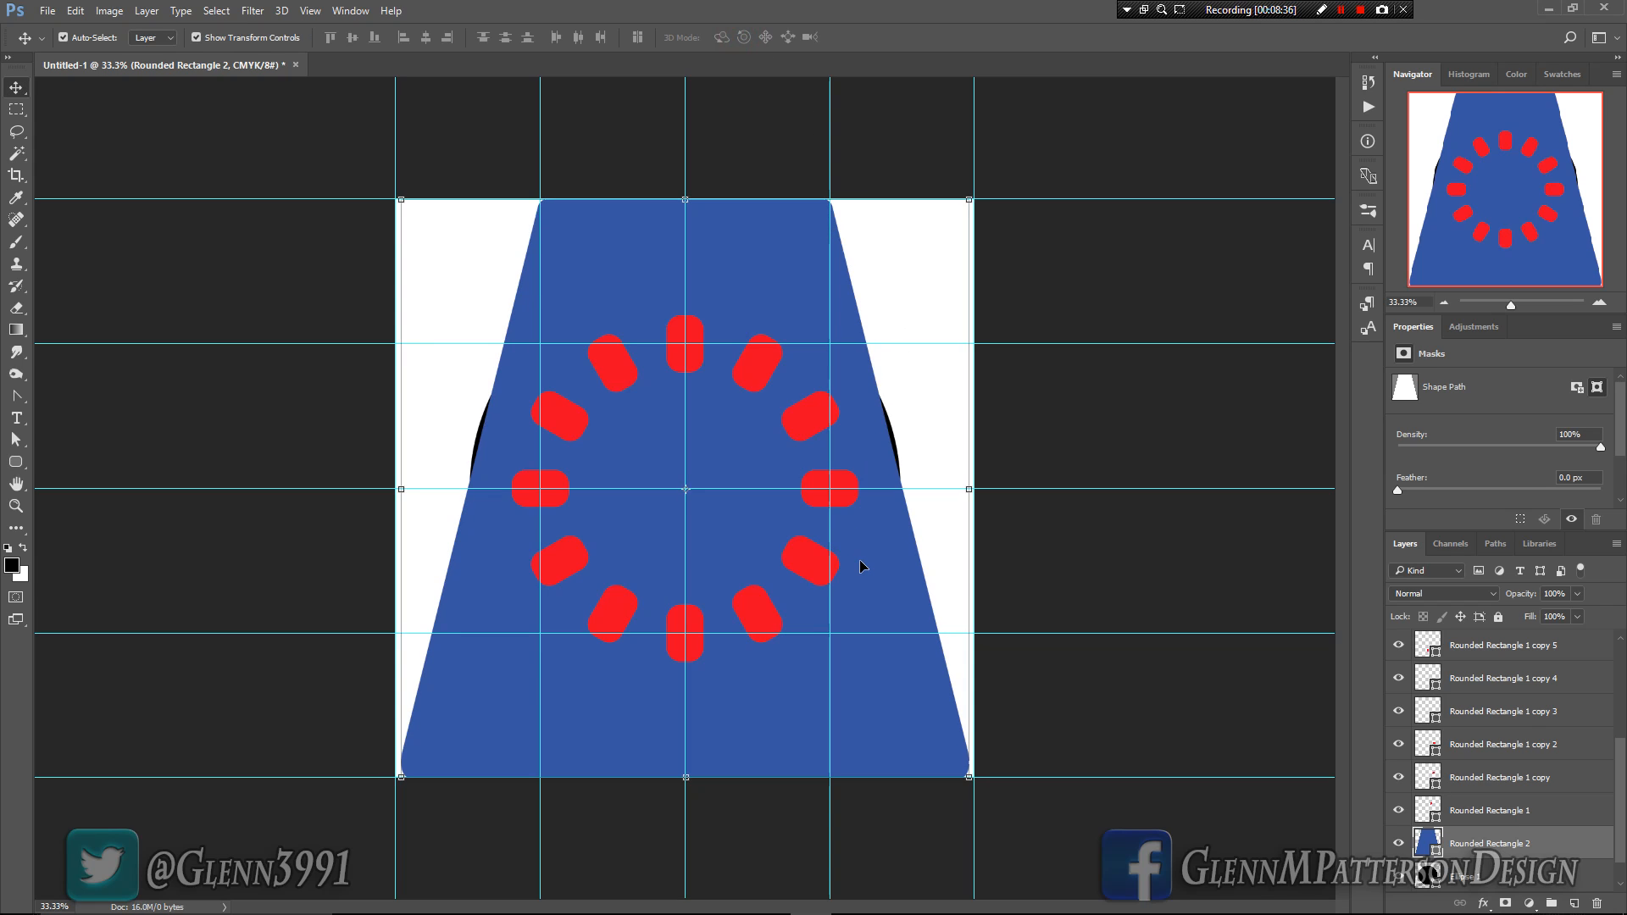
# Step: Shrink the blue trapezoid to a narrow tooth about 254 by 237 px, centred and overlapping the black circle's top edge
pyautogui.moveTo(970, 777); pyautogui.dragTo(725, 282)
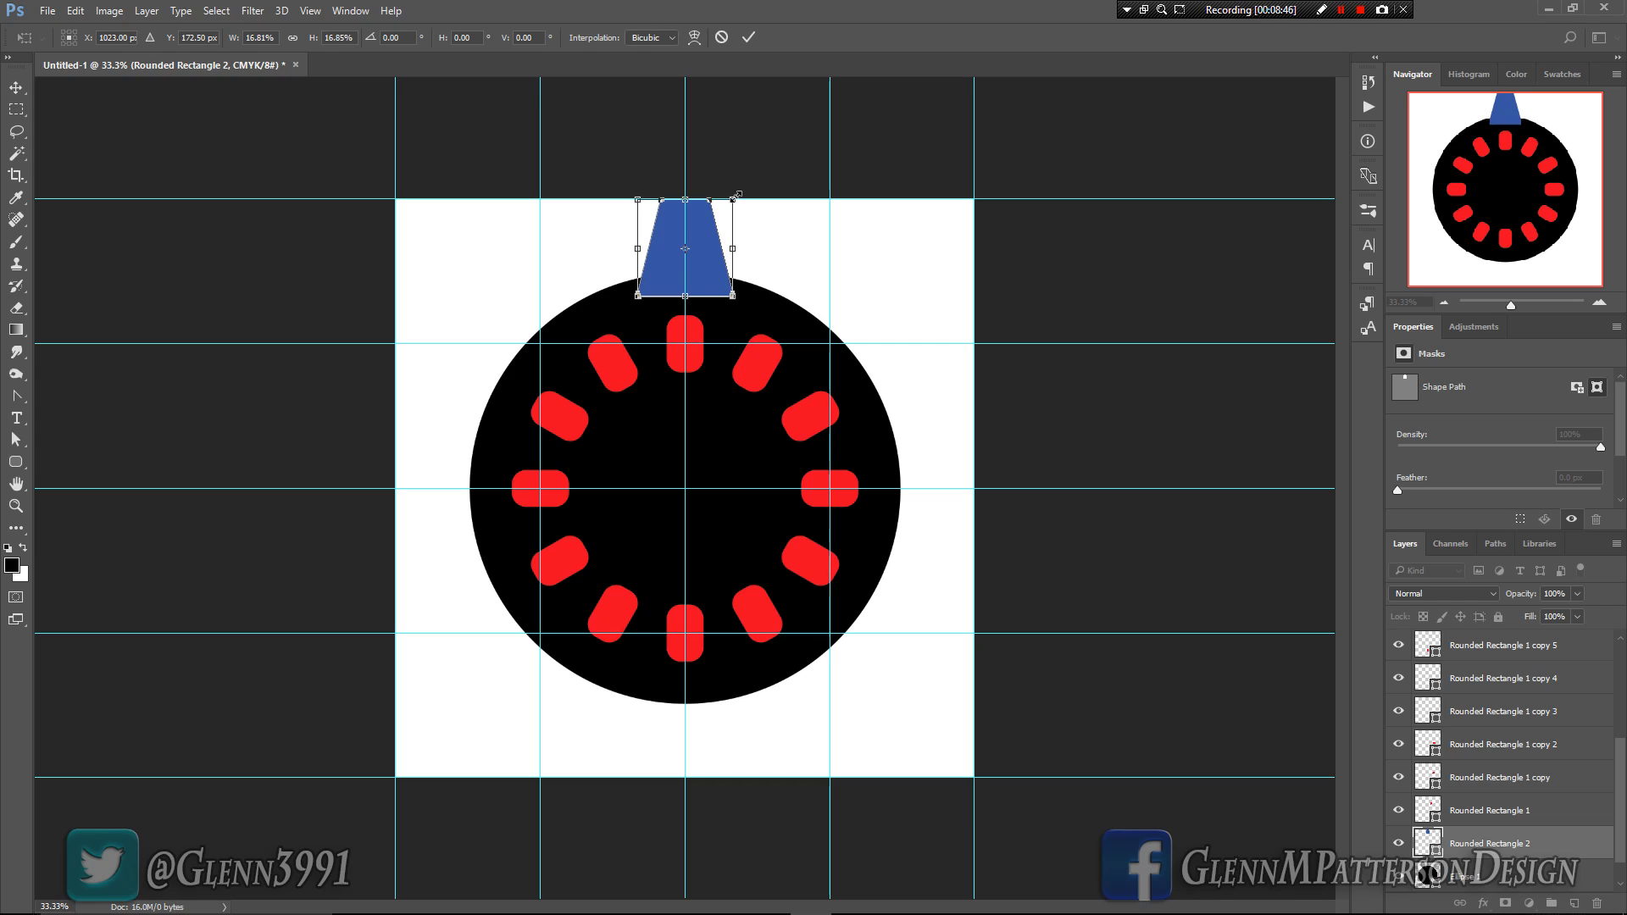
pyautogui.moveTo(732, 202); pyautogui.dragTo(733, 230)
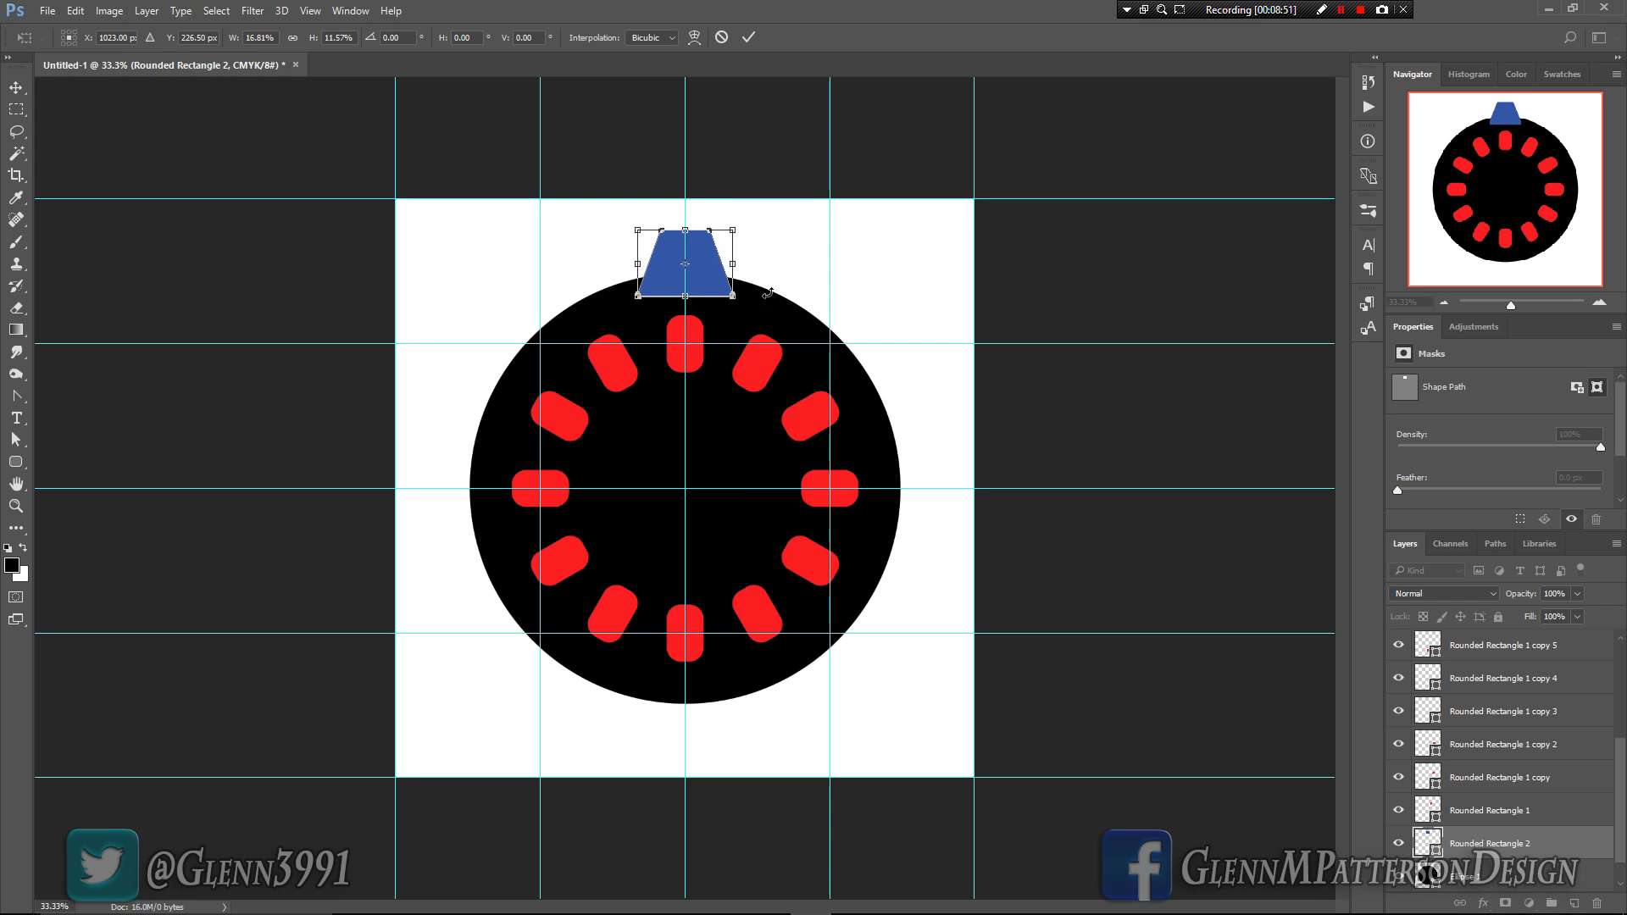
pyautogui.click(749, 36)
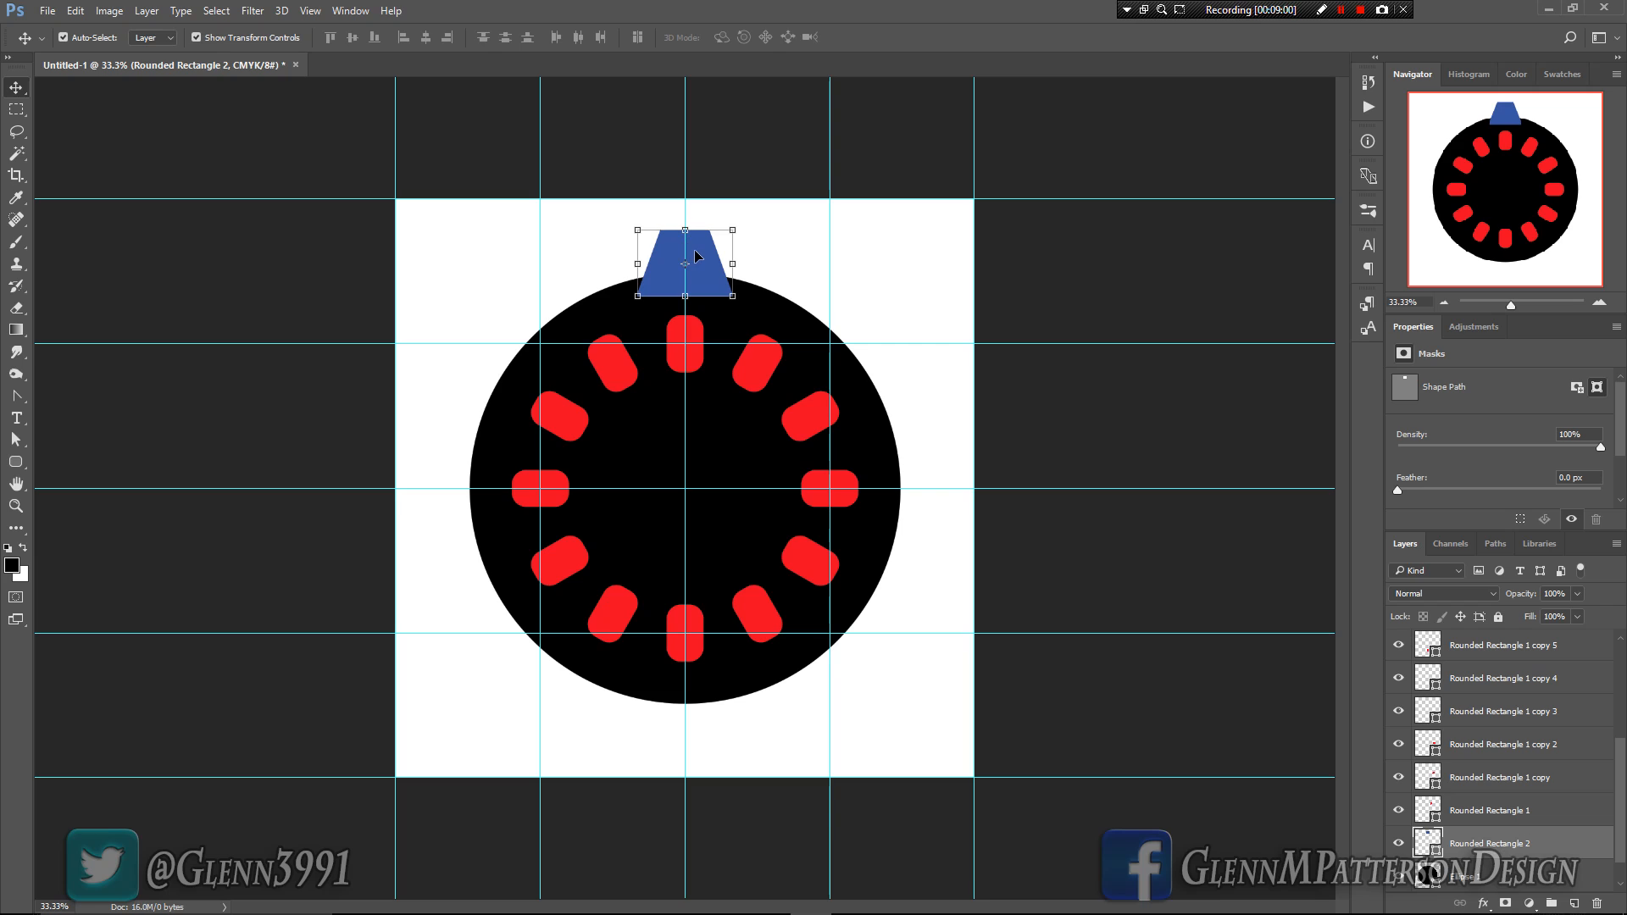
pyautogui.click(731, 264)
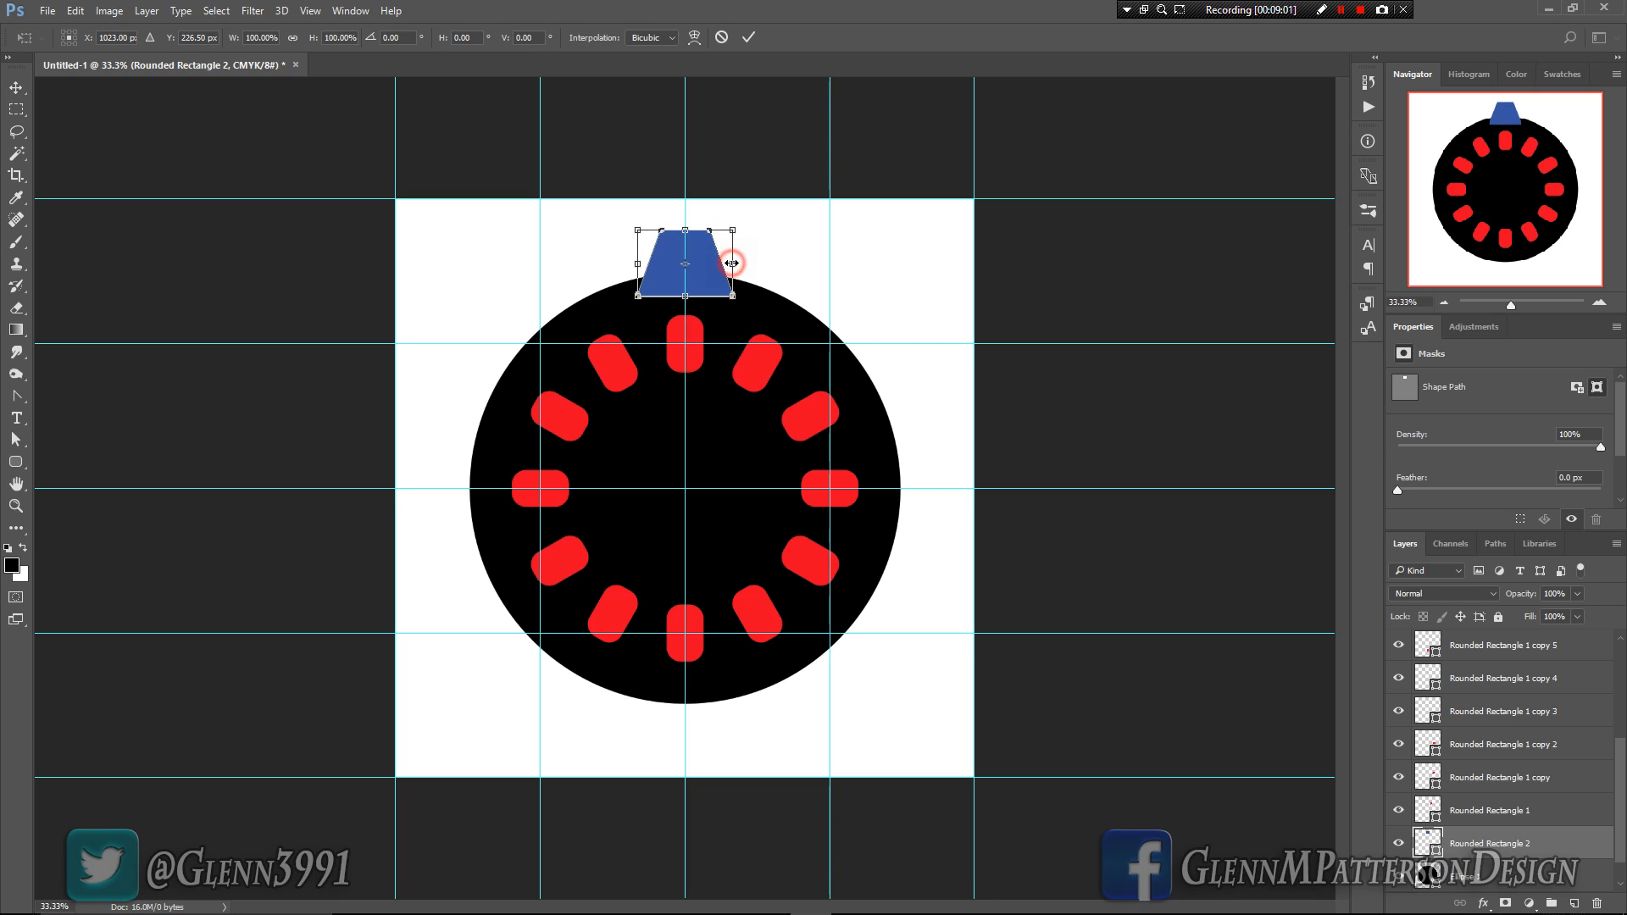
pyautogui.keyDown('alt'); pyautogui.moveTo(731, 264); pyautogui.dragTo(720, 264); pyautogui.keyUp('alt')
pyautogui.click(749, 37)
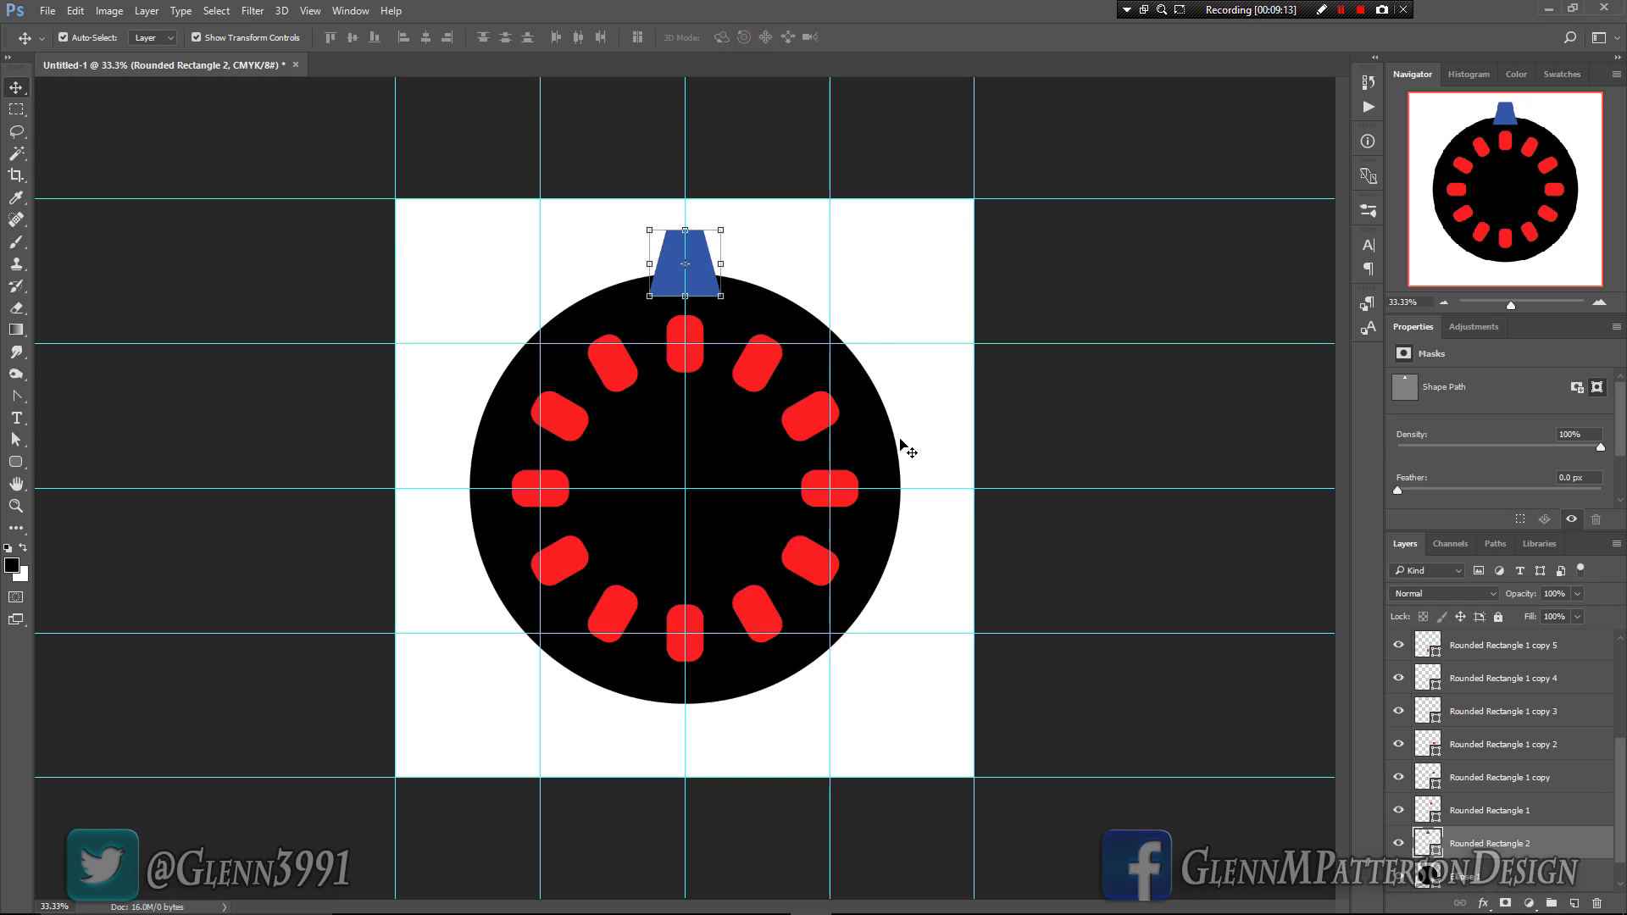
# Step: Rotate the blue tooth 30° about the canvas centre at 1024, 1024 px and apply the transform
pyautogui.hotkey('ctrl', 't')
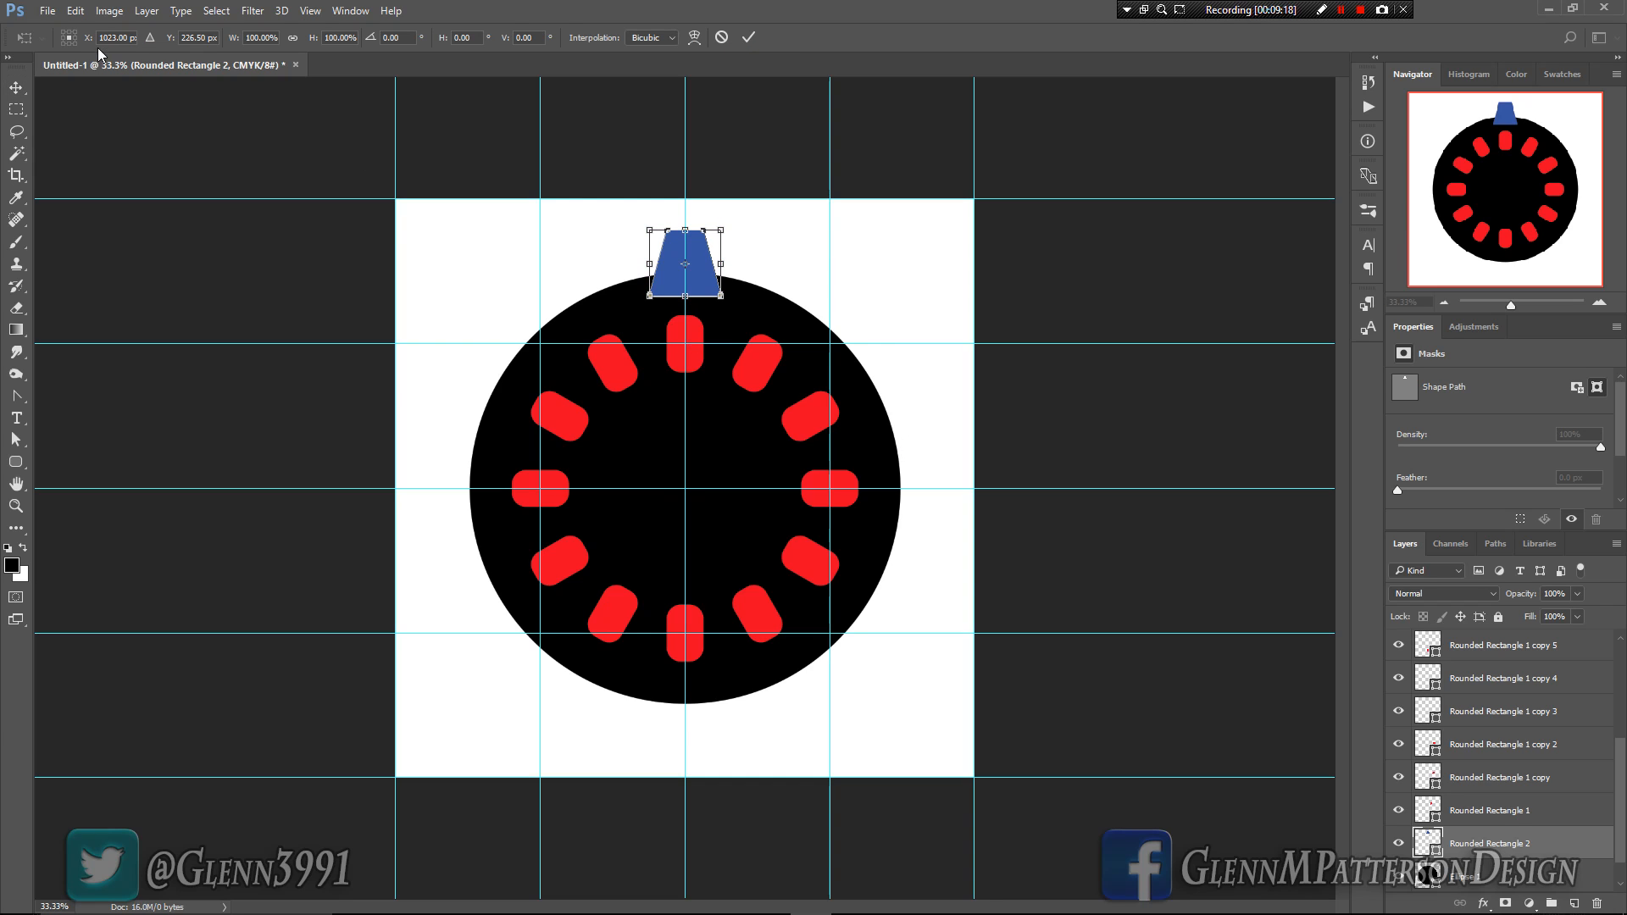
pyautogui.moveTo(688, 268); pyautogui.dragTo(726, 472)
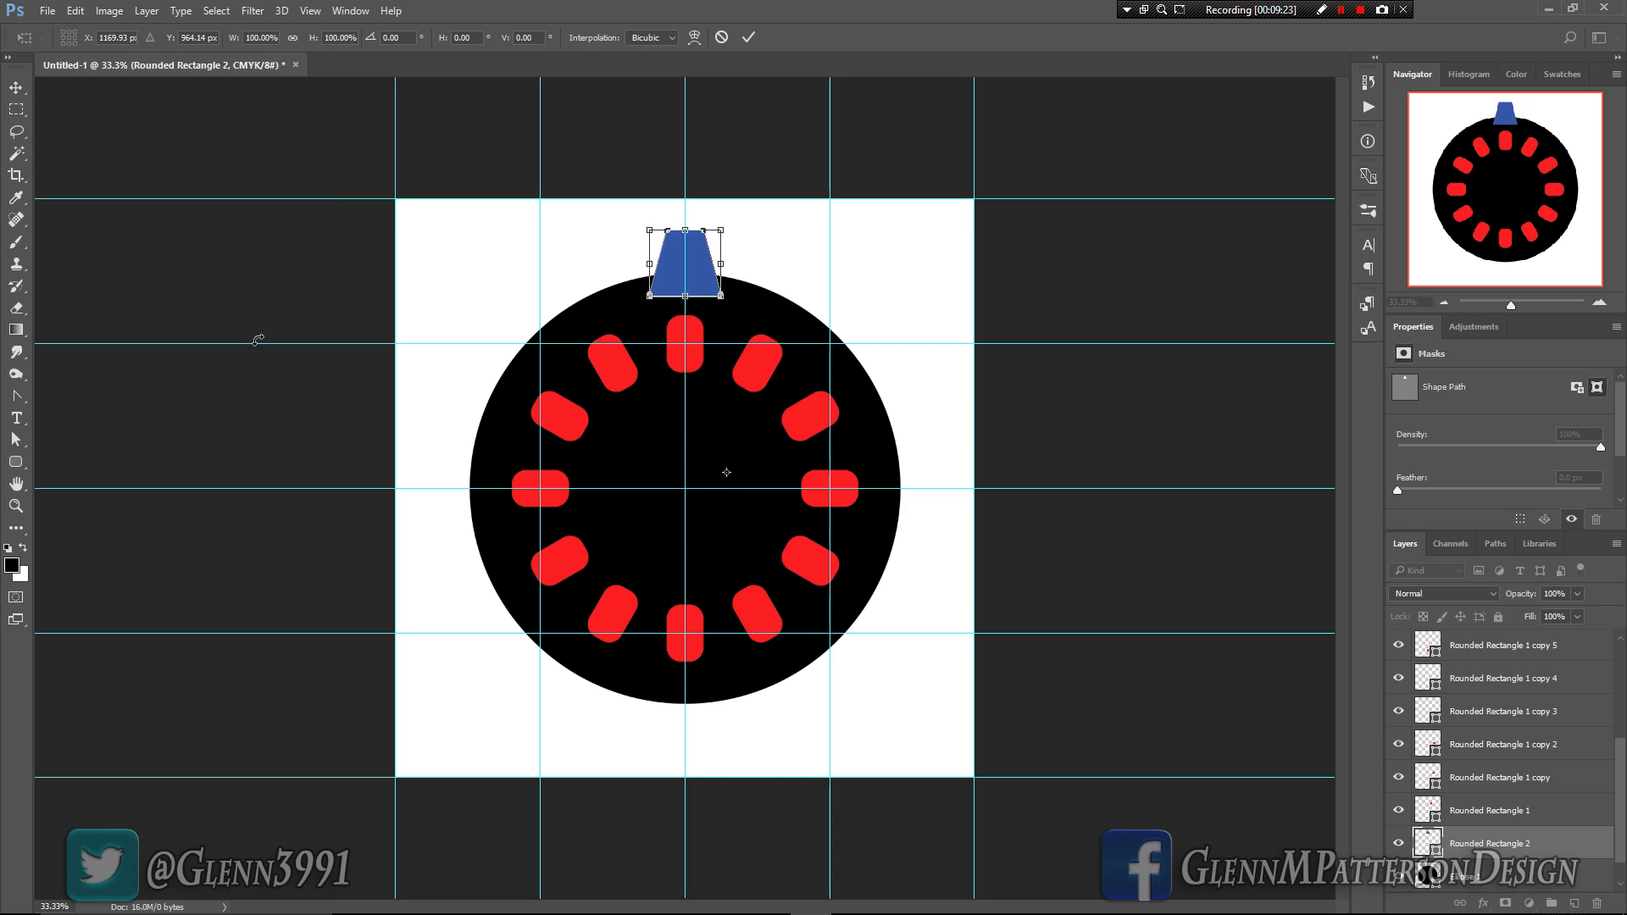
pyautogui.click(113, 37)
pyautogui.write('102')
pyautogui.press('Tab')
pyautogui.write('10')
pyautogui.press('Tab')
pyautogui.press('Tab')
pyautogui.press('Tab')
pyautogui.write('30')
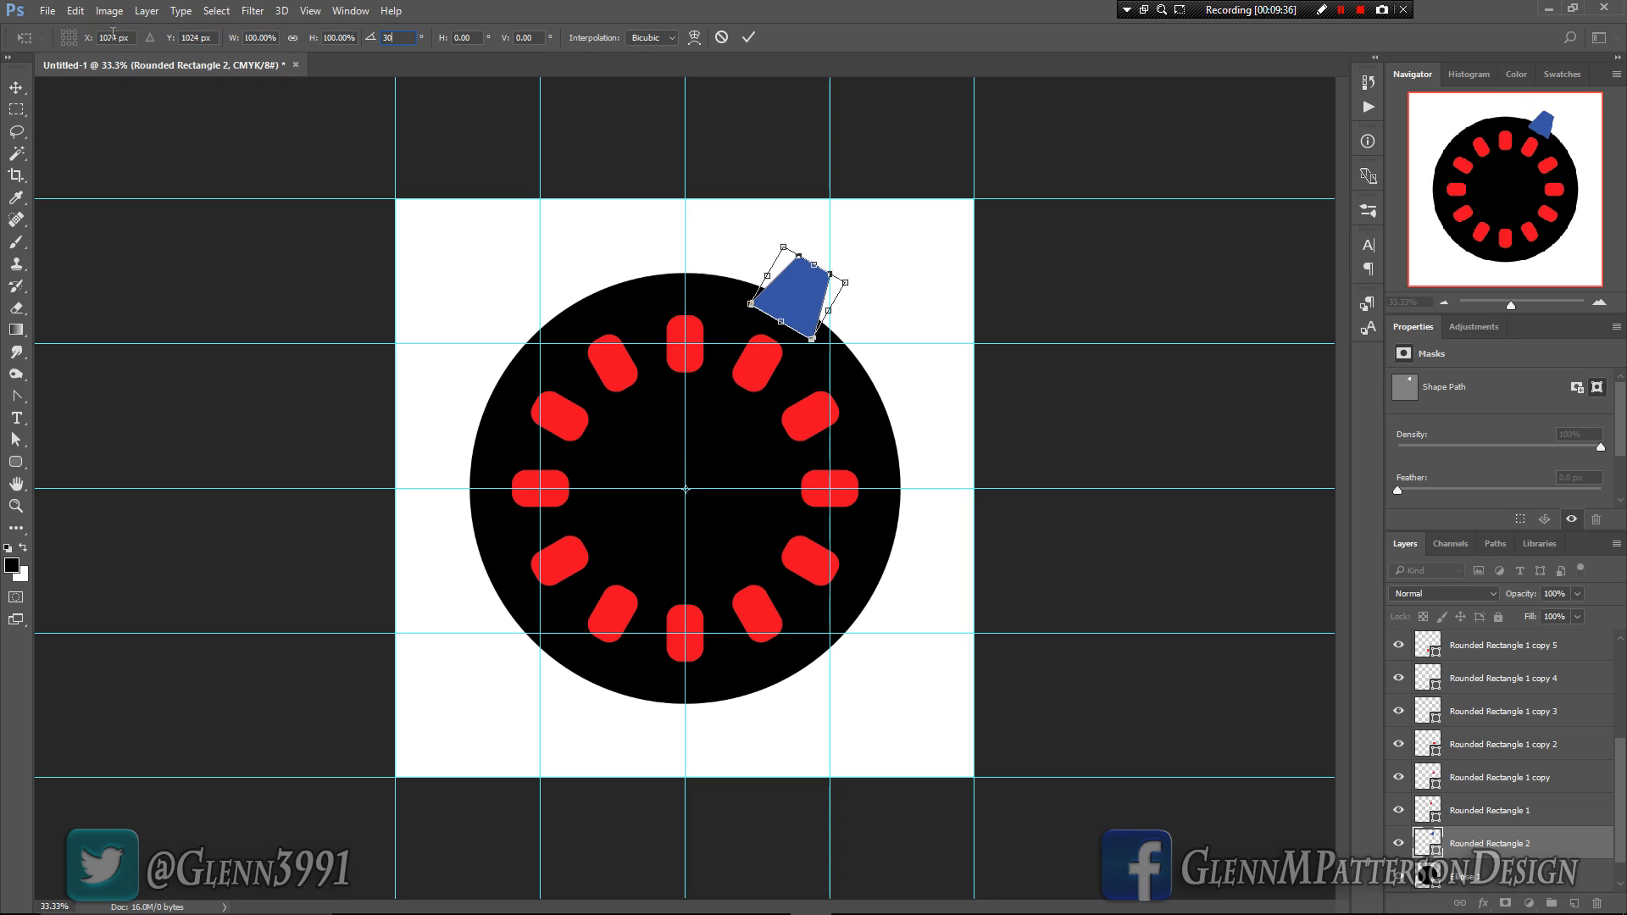
pyautogui.click(751, 38)
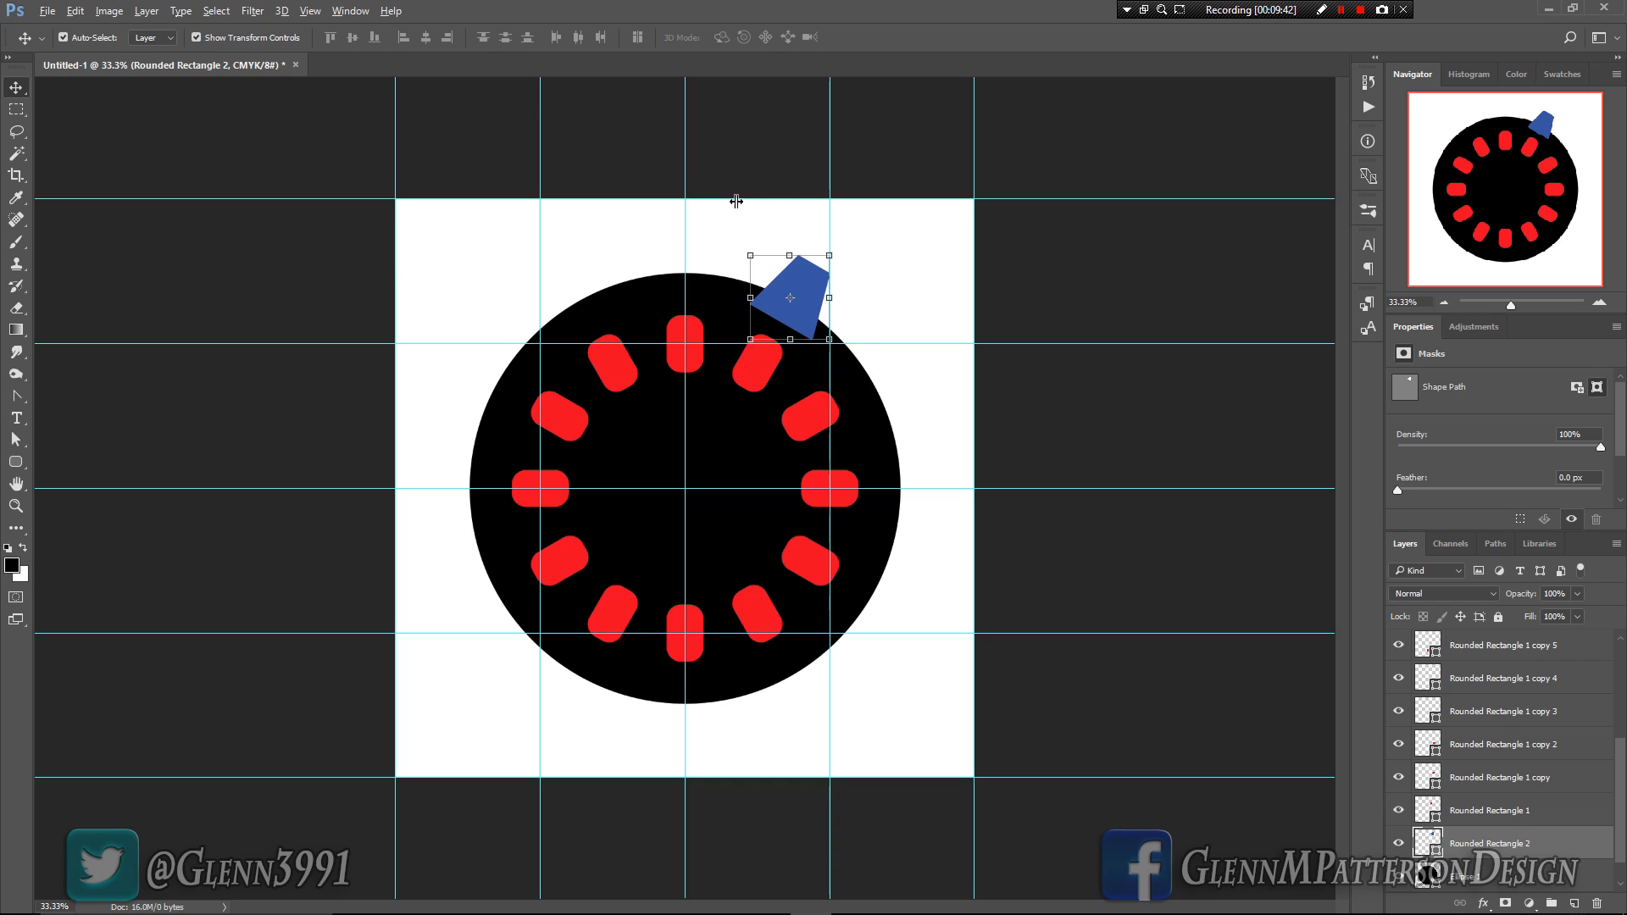
# Step: Repeat the 30° rotation with duplication eleven times, completing a ring of blue teeth around the black circle
pyautogui.hotkey('ctrl', 'alt', 'shift', 't')
pyautogui.hotkey('ctrl', 'alt', 'shift', 't')
pyautogui.hotkey('ctrl', 'alt', 'shift', 't')
pyautogui.hotkey('ctrl', 'alt', 'shift', 't')
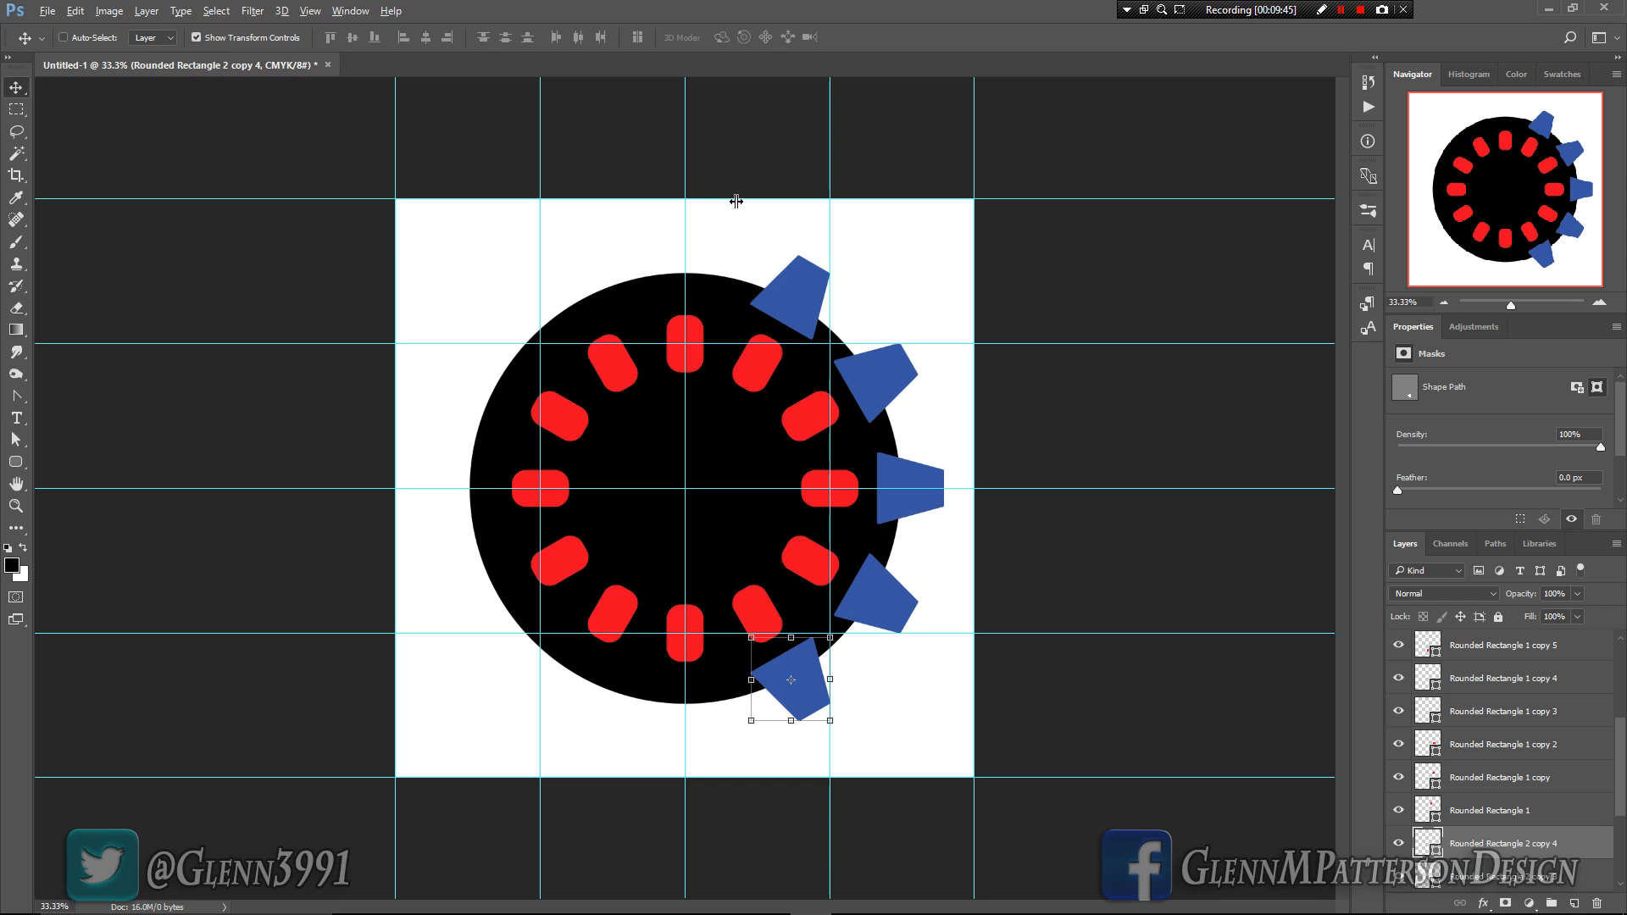
pyautogui.hotkey('ctrl', 'alt', 'shift', 't')
pyautogui.hotkey('ctrl', 'alt', 'shift', 't')
pyautogui.hotkey('ctrl', 'alt', 'shift', 't')
pyautogui.hotkey('ctrl', 'alt', 'shift', 't')
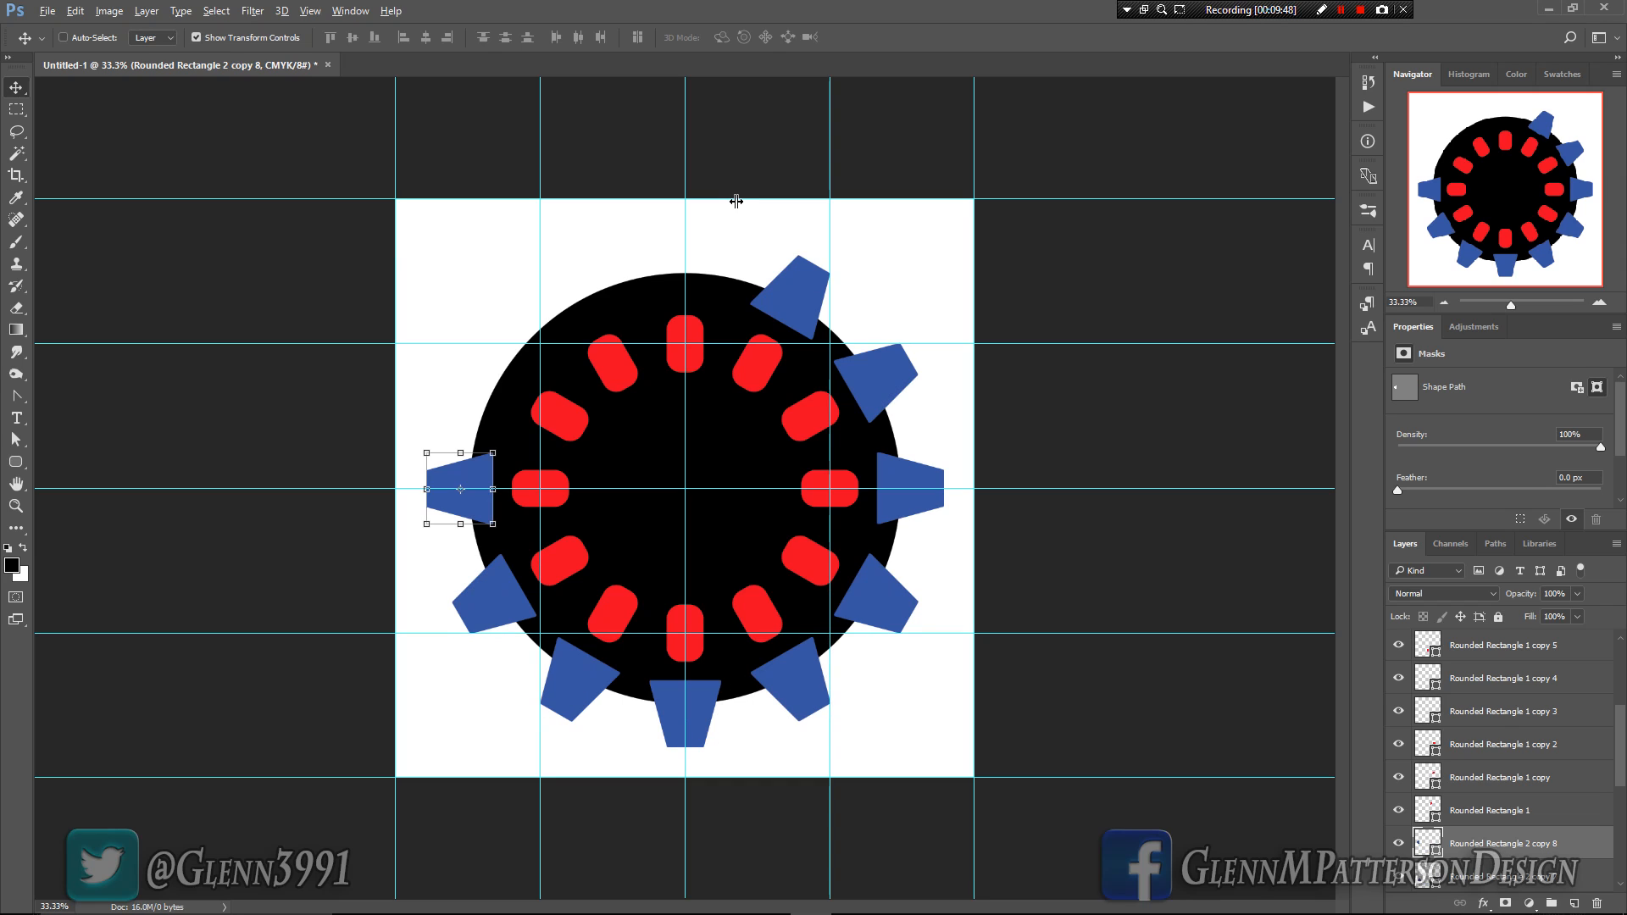
pyautogui.hotkey('ctrl', 'alt', 'shift', 't')
pyautogui.hotkey('ctrl', 'alt', 'shift', 't')
pyautogui.hotkey('ctrl', 'alt', 'shift', 't')
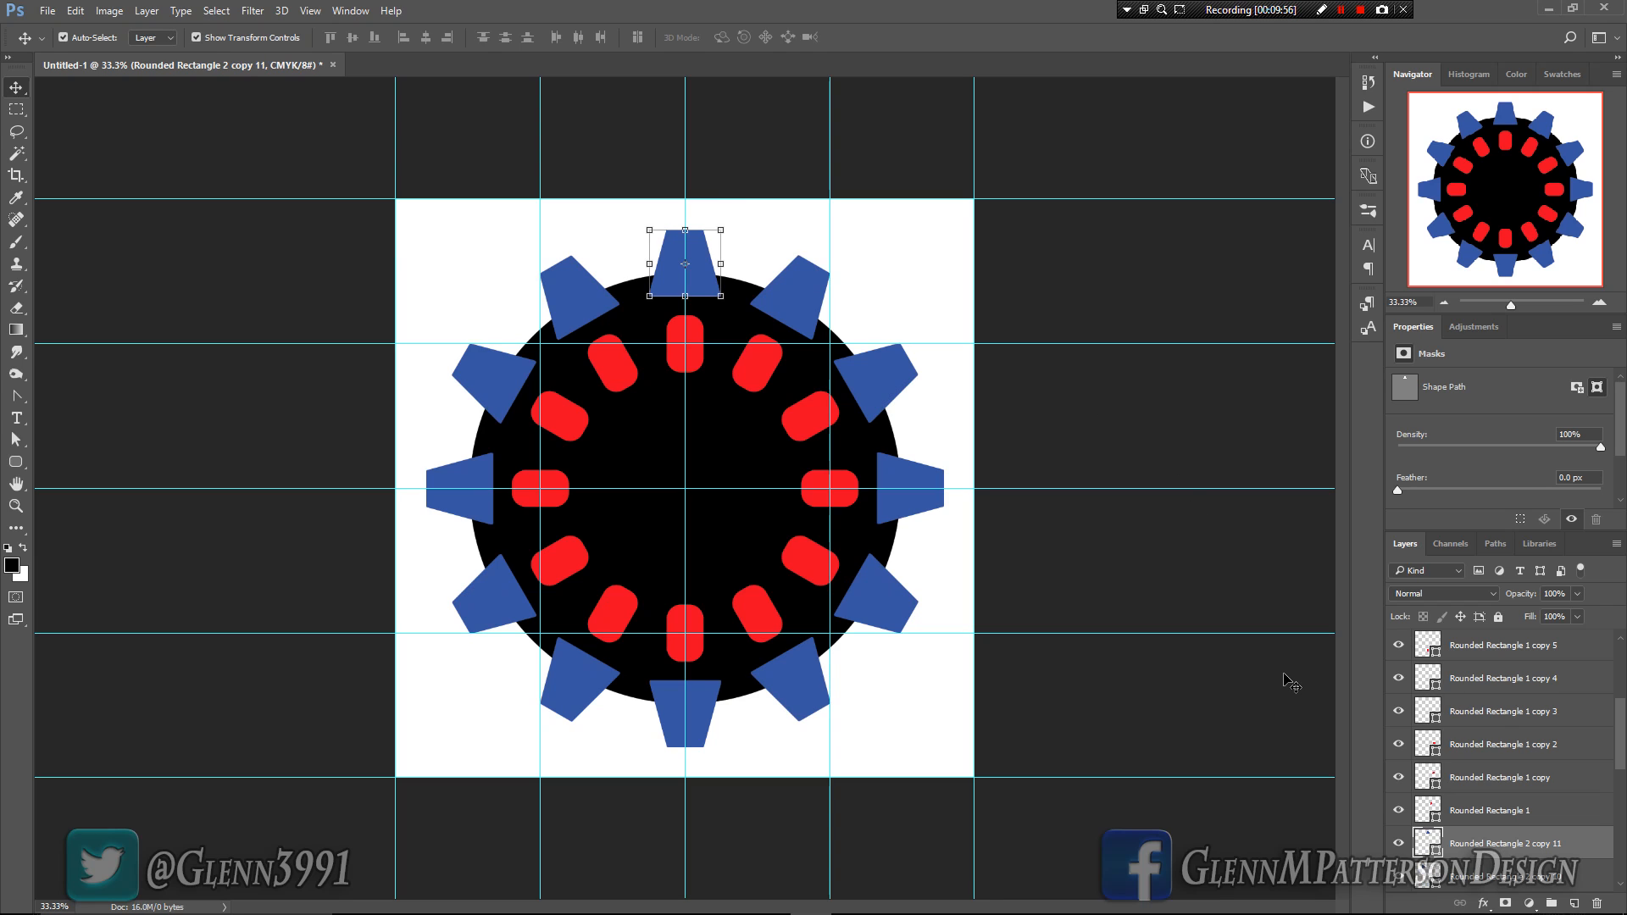
# Step: Activate the Direct Selection tool and select all blue tooth layers from Rounded Rectangle 2 copy 11 down to Rounded Rectangle 2
pyautogui.scroll(-3, 1530, 780)
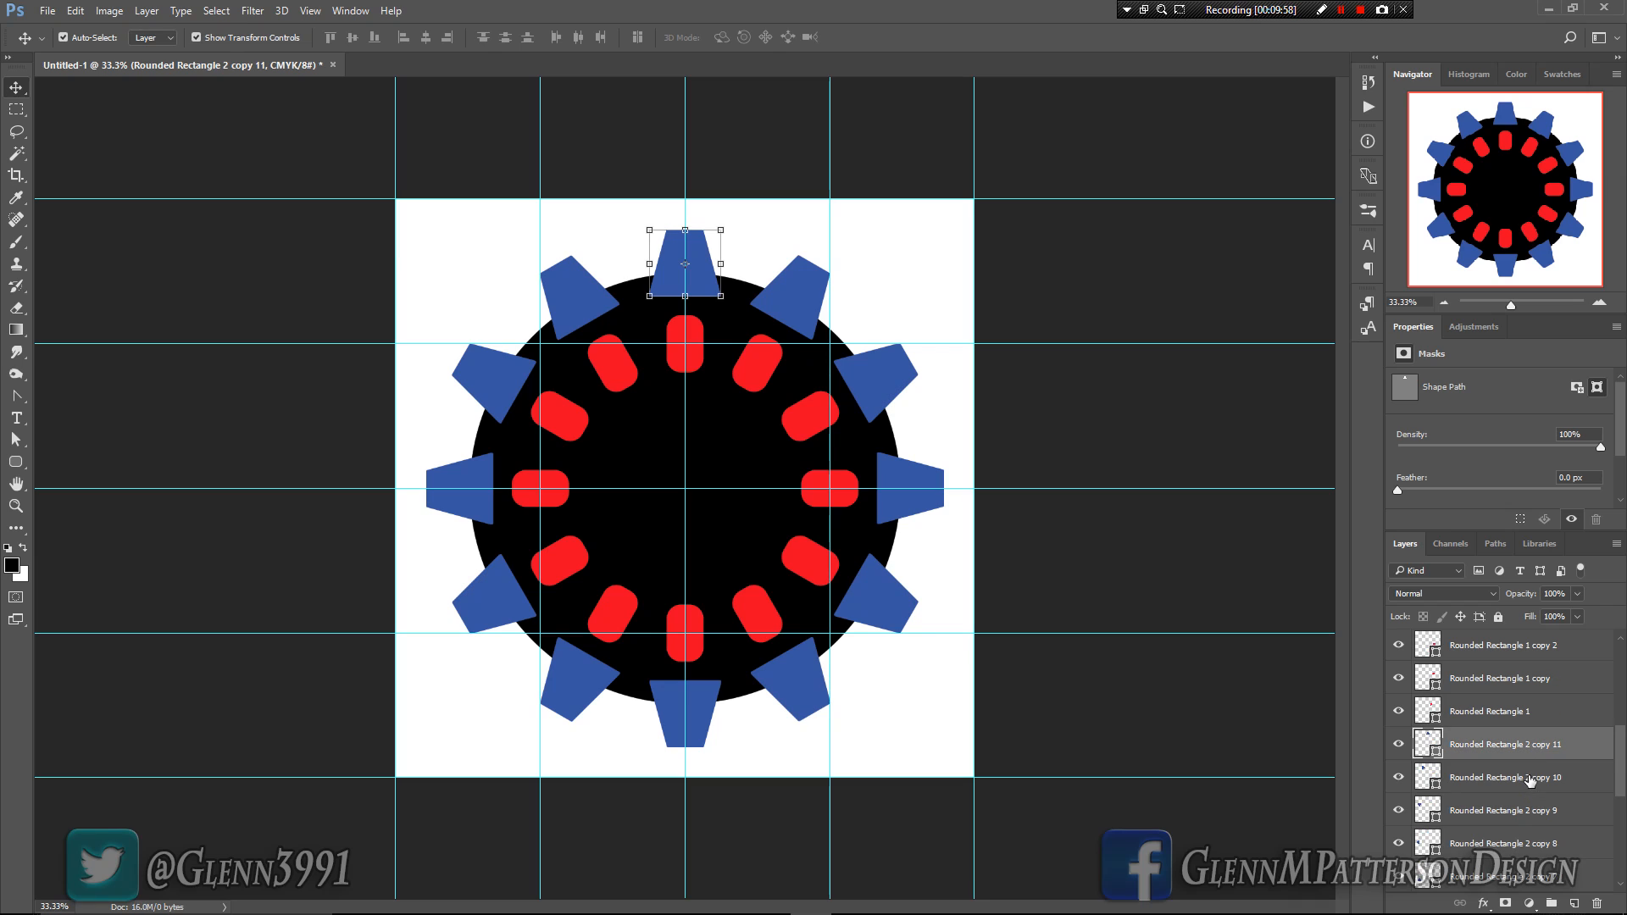
pyautogui.scroll(-9, 1530, 780)
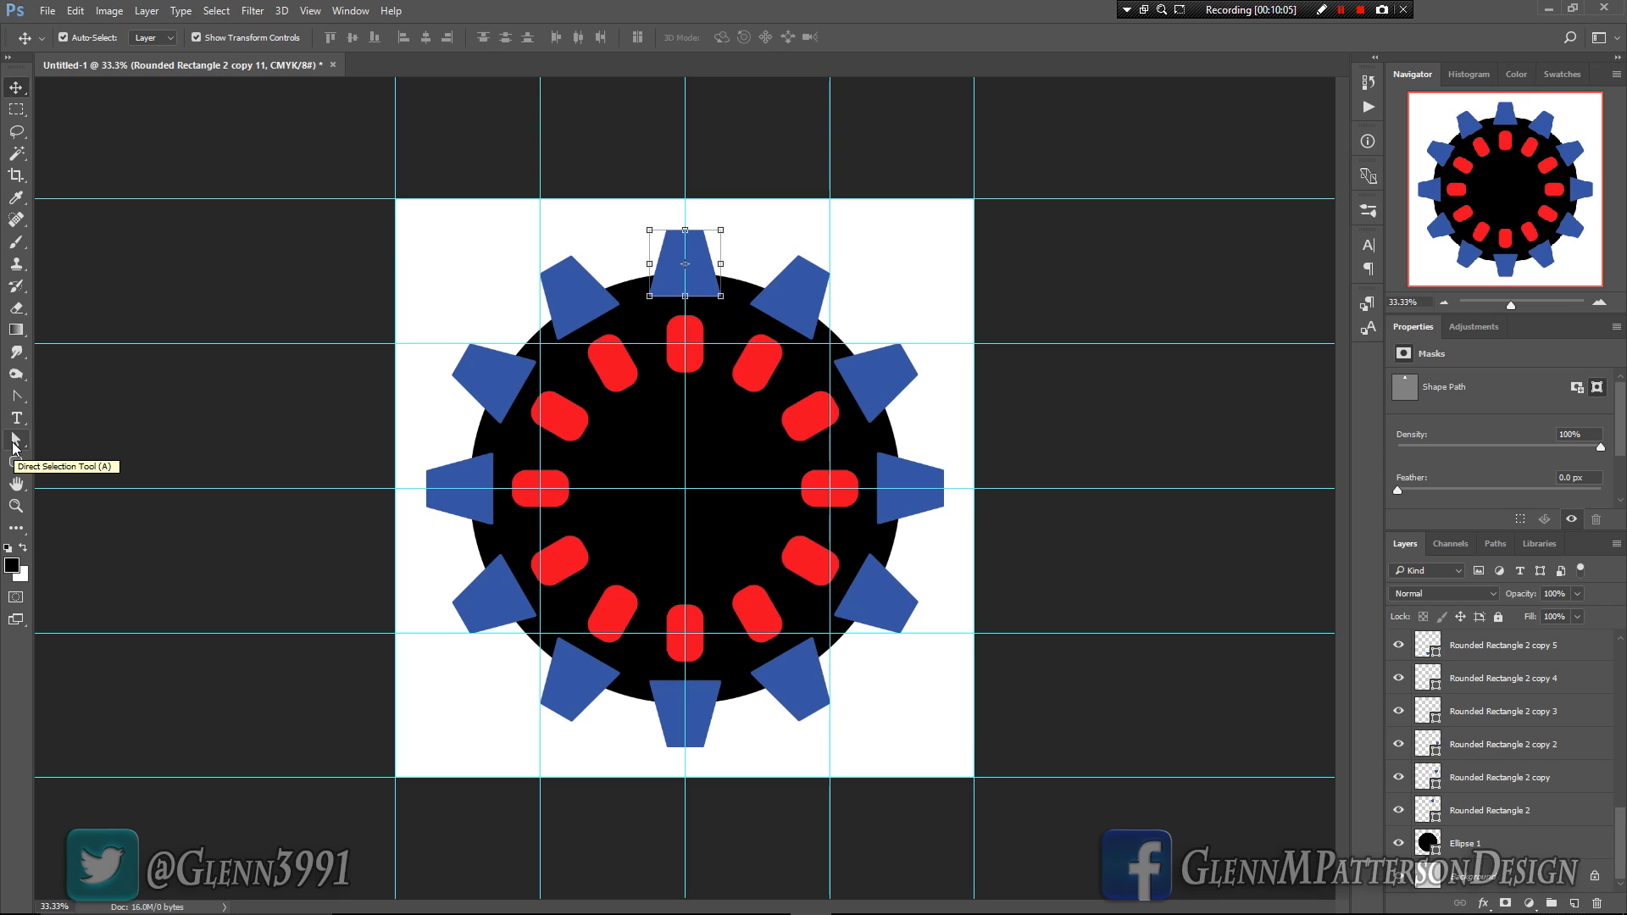
pyautogui.click(15, 442)
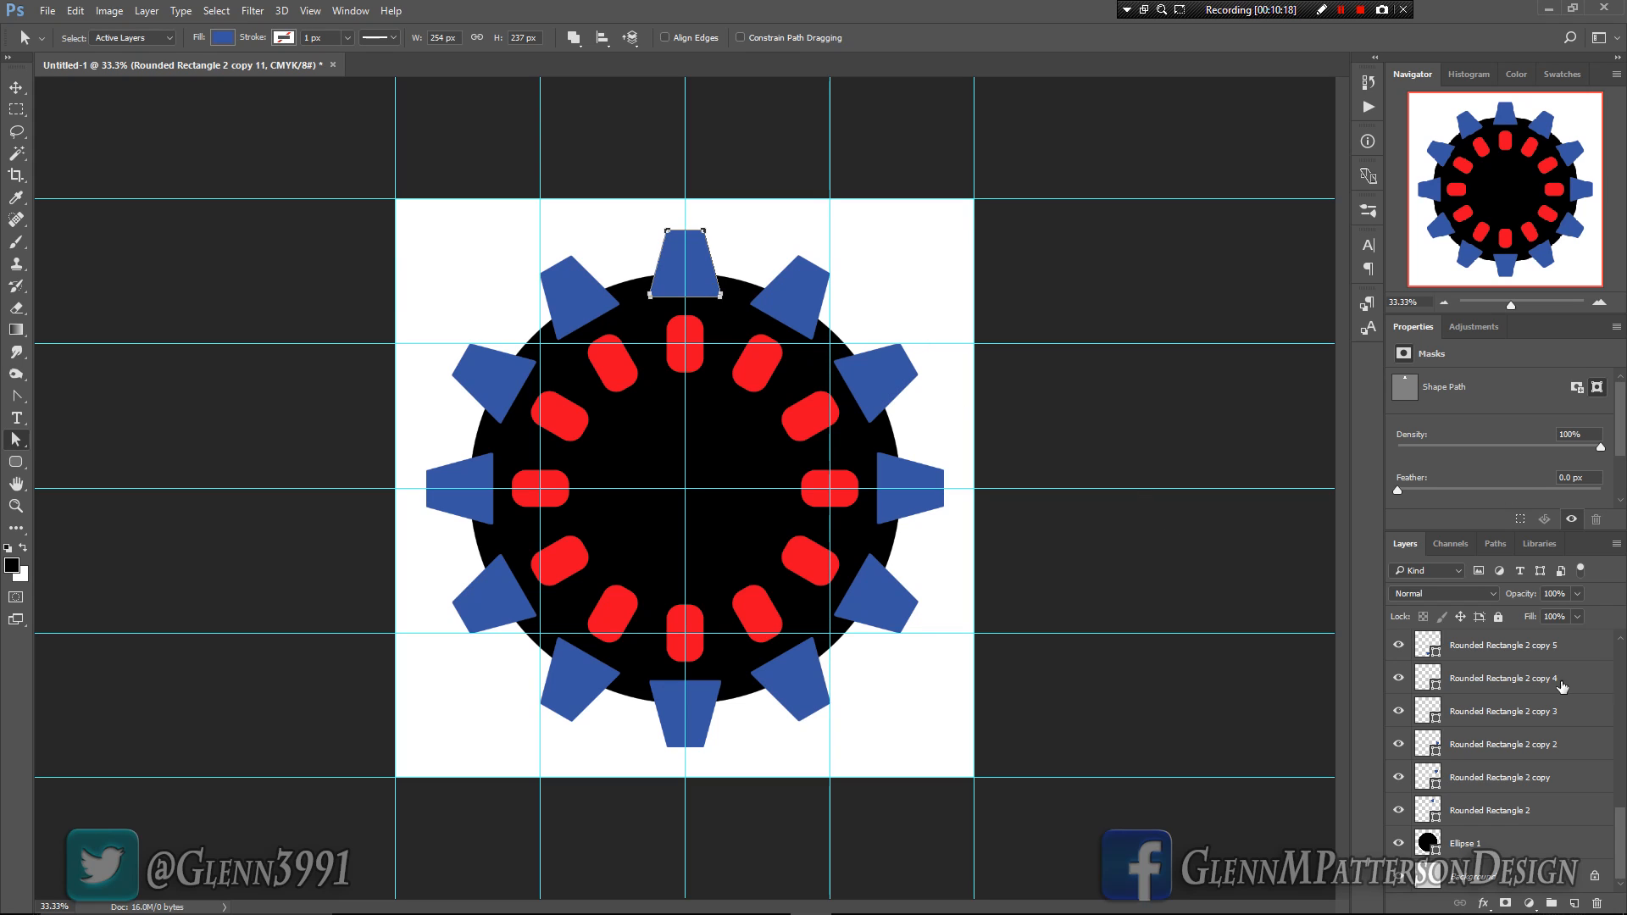
pyautogui.scroll(3, 1580, 785)
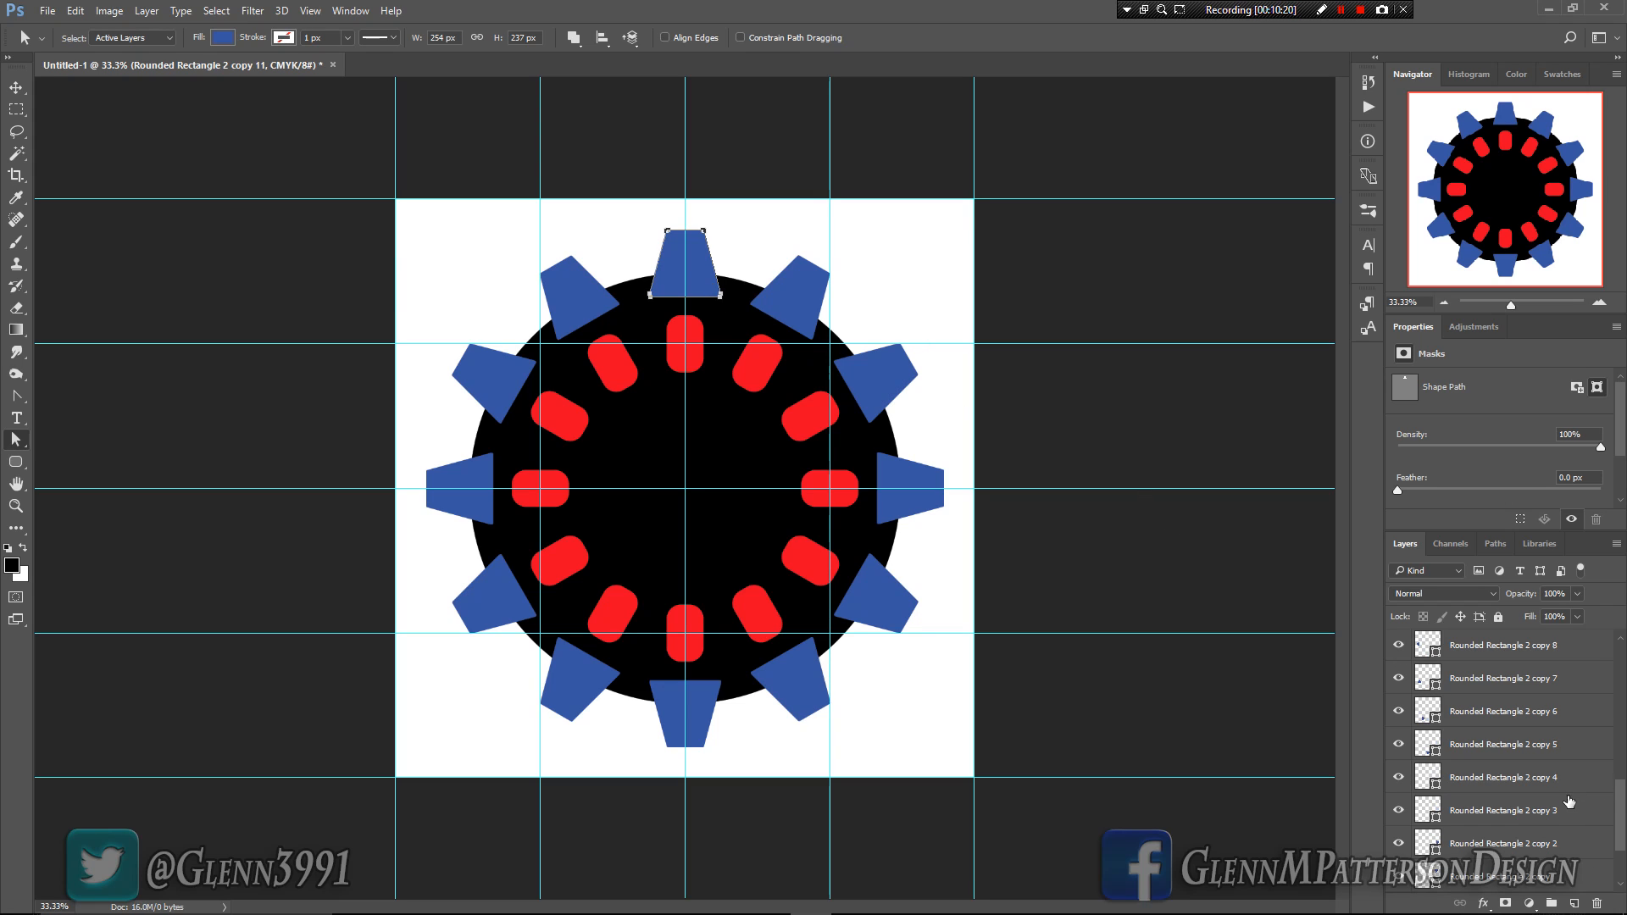
pyautogui.scroll(1, 1580, 767)
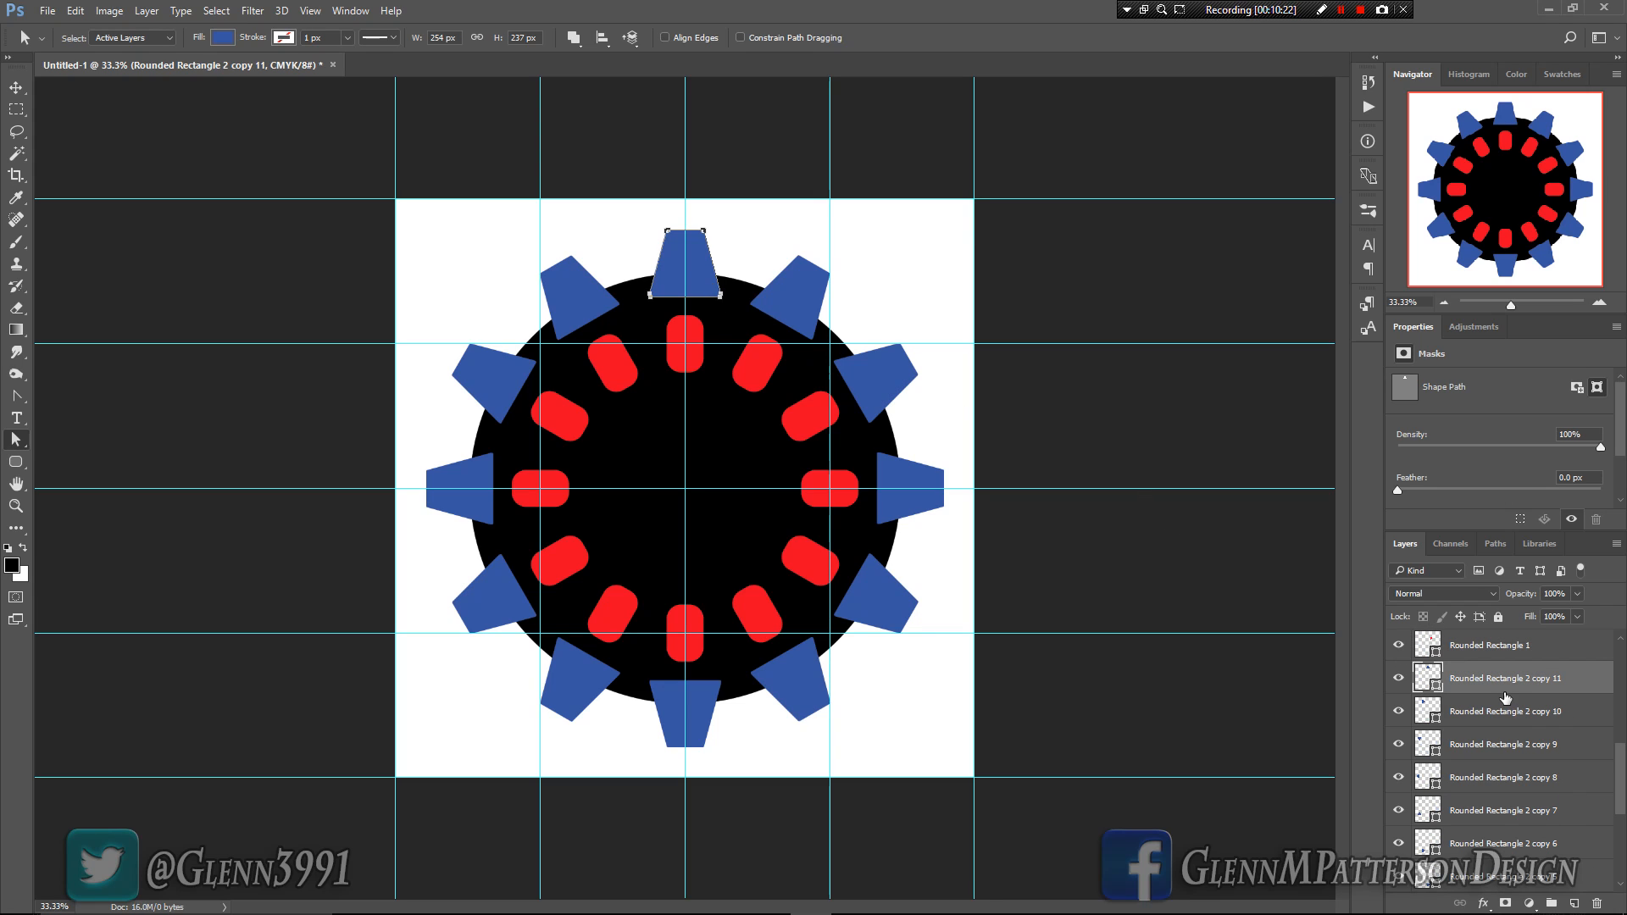
pyautogui.scroll(-3, 1500, 686)
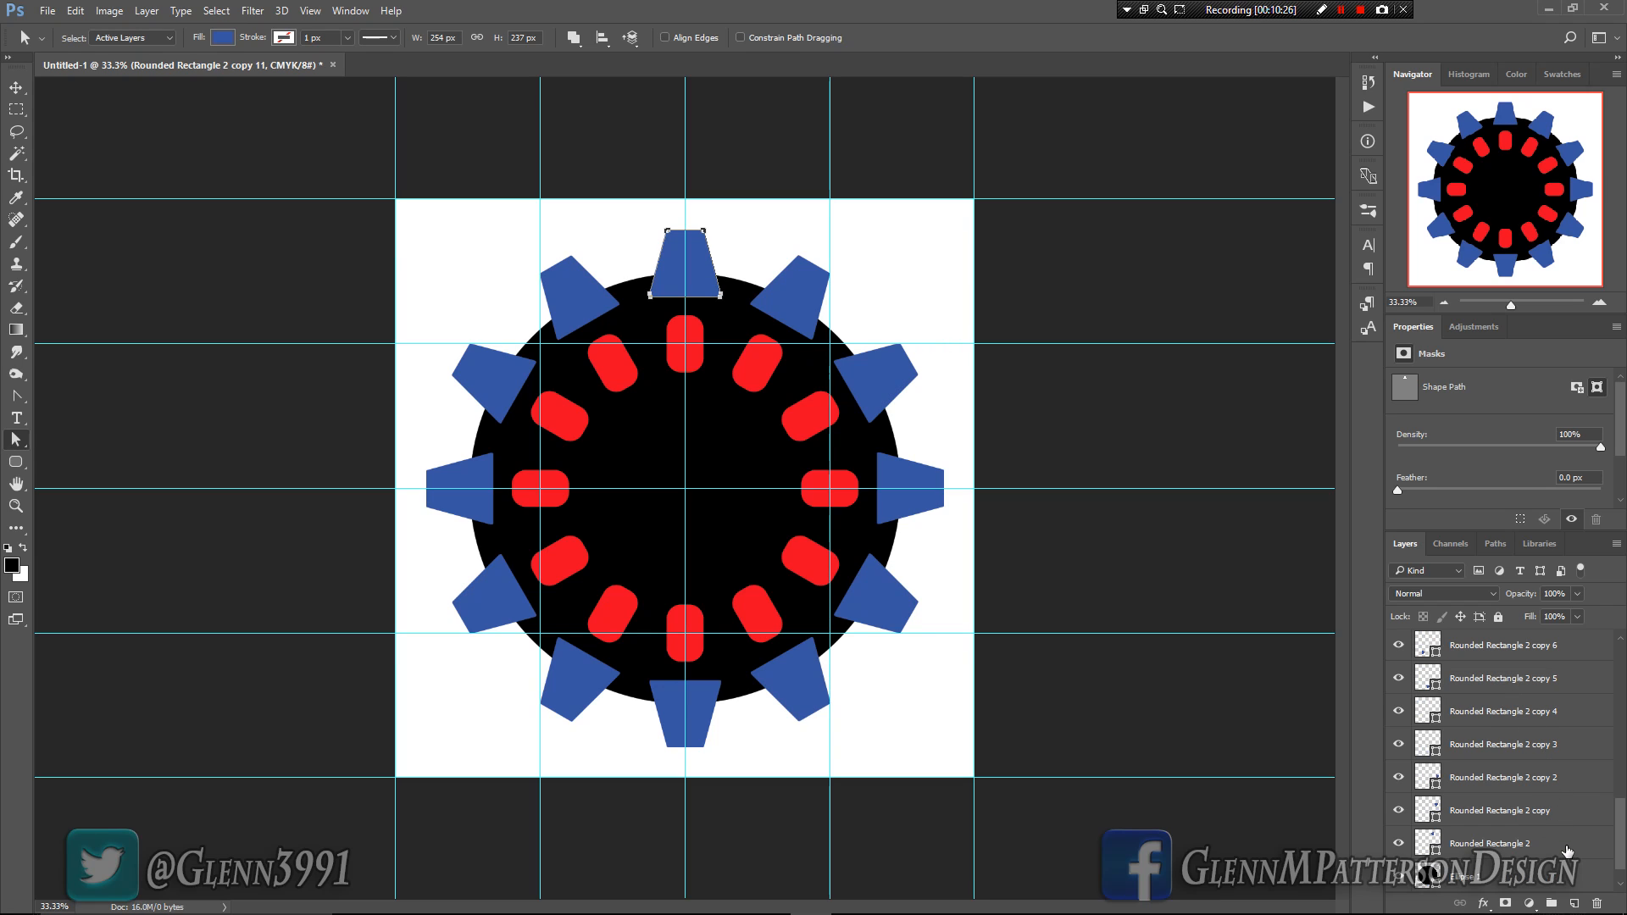
pyautogui.keyDown('shift'); pyautogui.click(1568, 850); pyautogui.keyUp('shift')
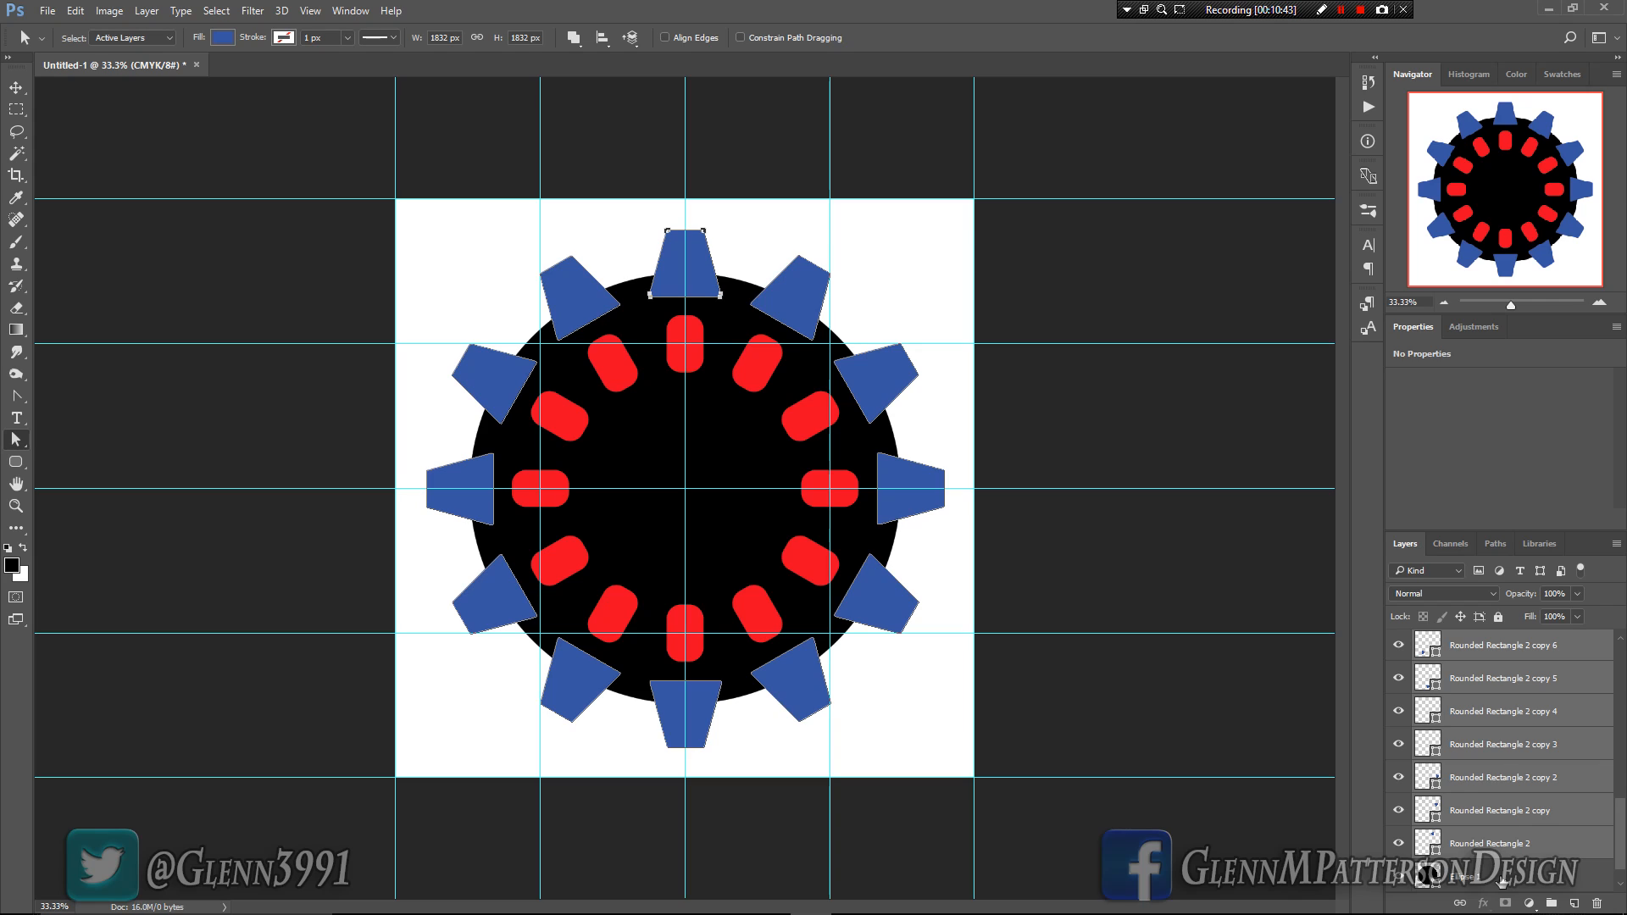
# Step: Hide all twelve blue tooth layers, from Rounded Rectangle 2 up to Rounded Rectangle 2 copy 11
pyautogui.click(1399, 843)
pyautogui.moveTo(1399, 812); pyautogui.dragTo(1398, 645)
pyautogui.scroll(2, 1483, 746)
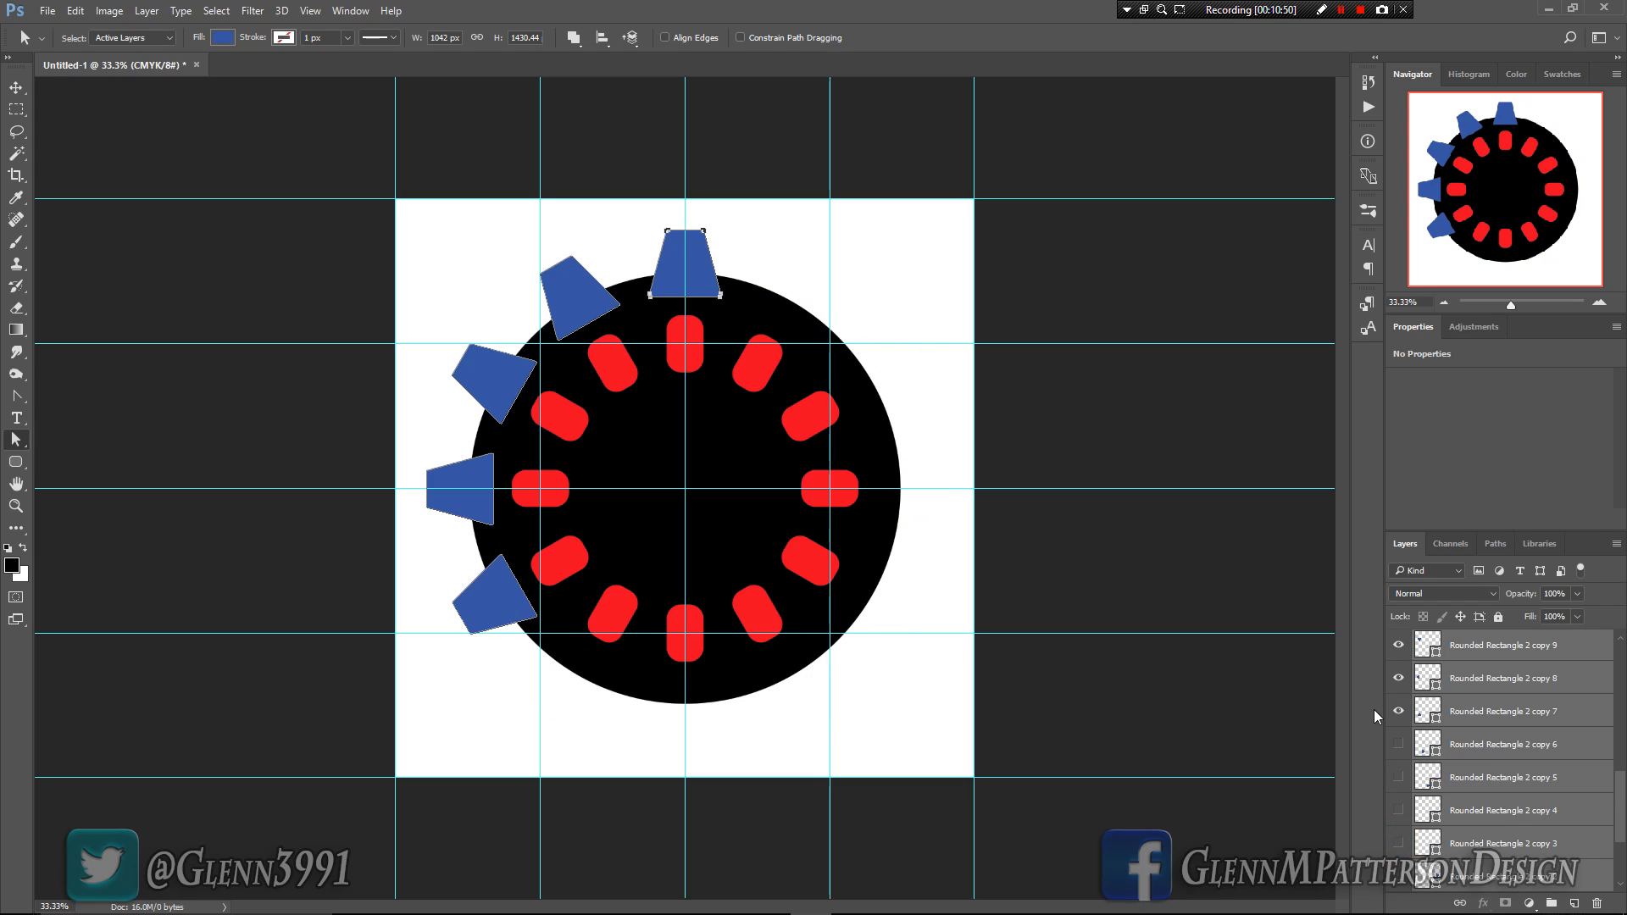
pyautogui.moveTo(1398, 712); pyautogui.dragTo(1399, 645)
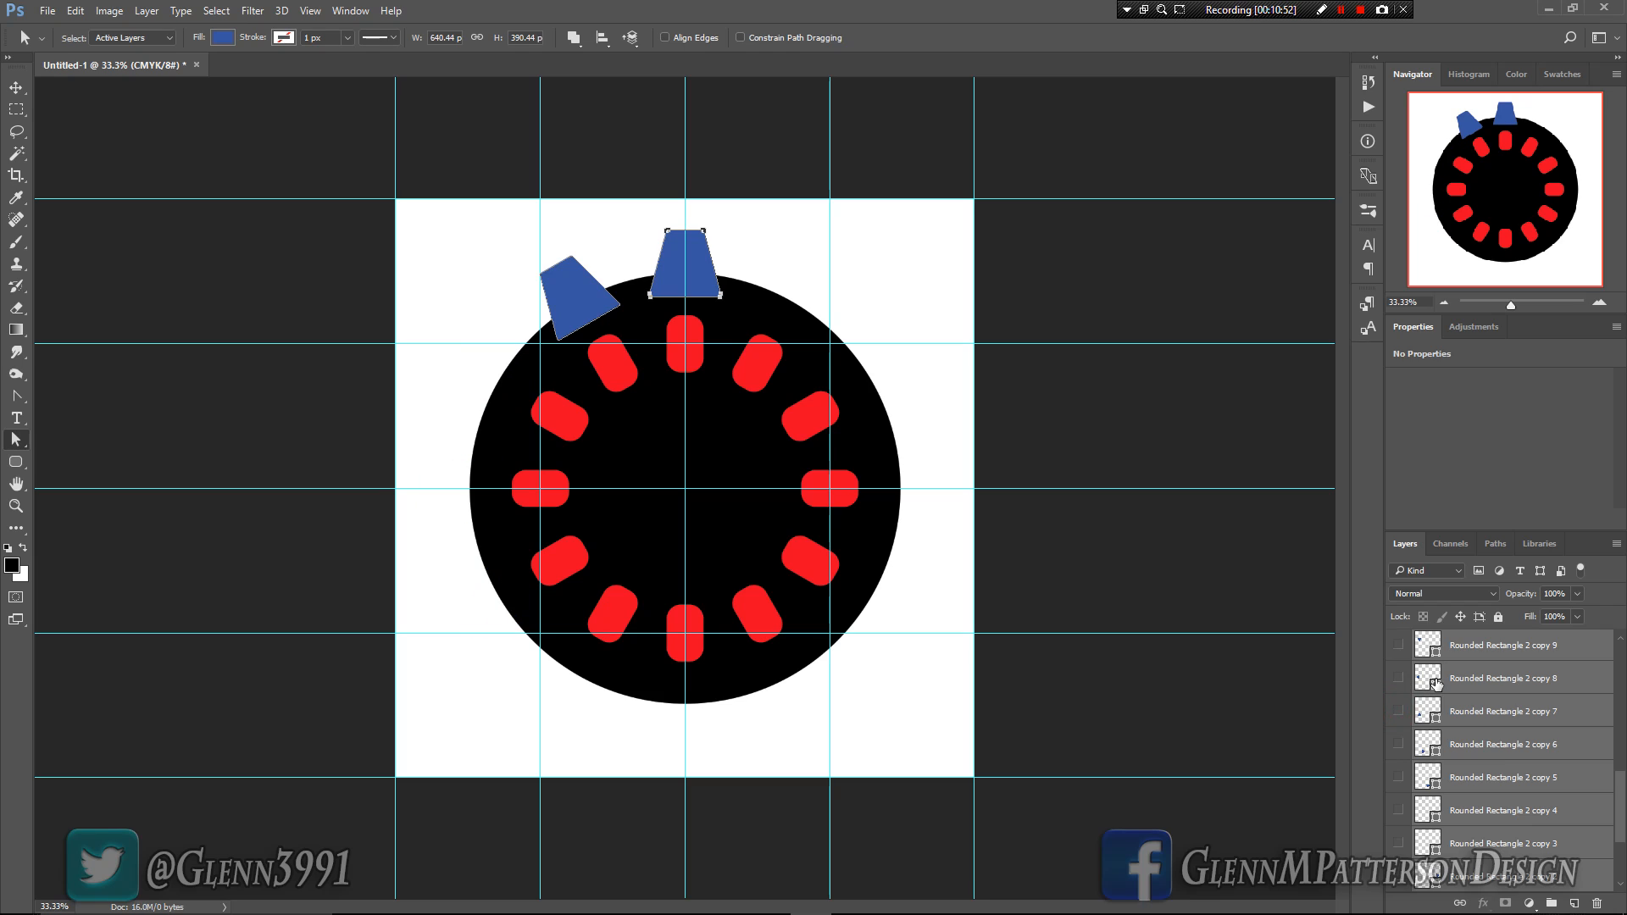
pyautogui.scroll(2, 1437, 683)
pyautogui.moveTo(1398, 711); pyautogui.dragTo(1399, 678)
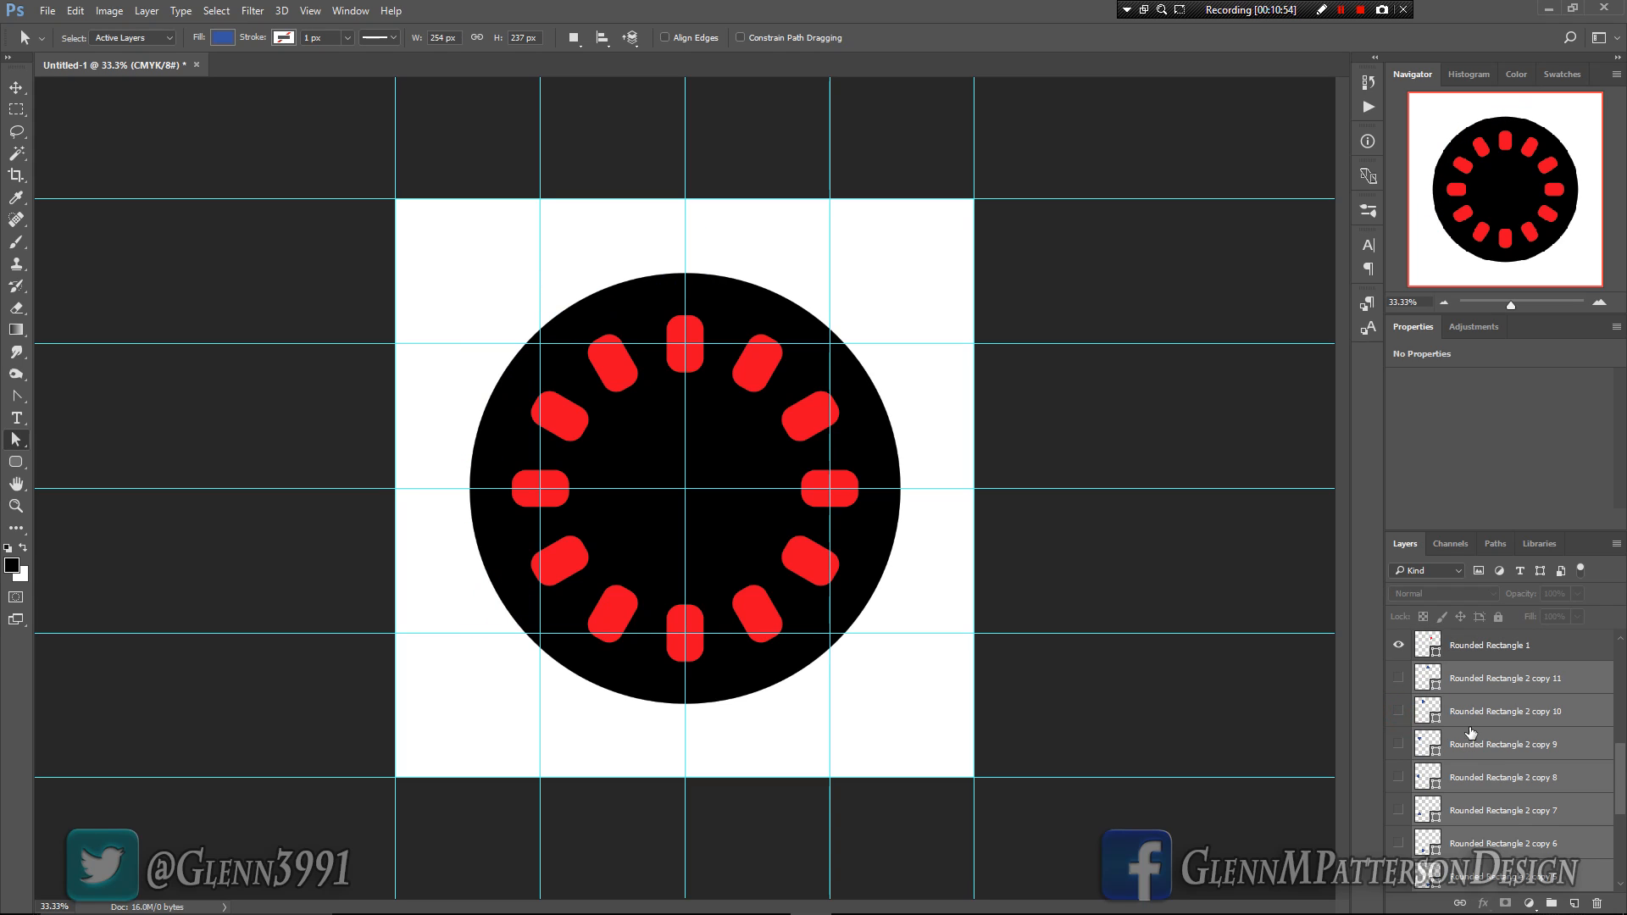
# Step: Try pasting the copied tooth path into the Ellipse 1 layer, and undo the paste
pyautogui.scroll(-3, 1469, 744)
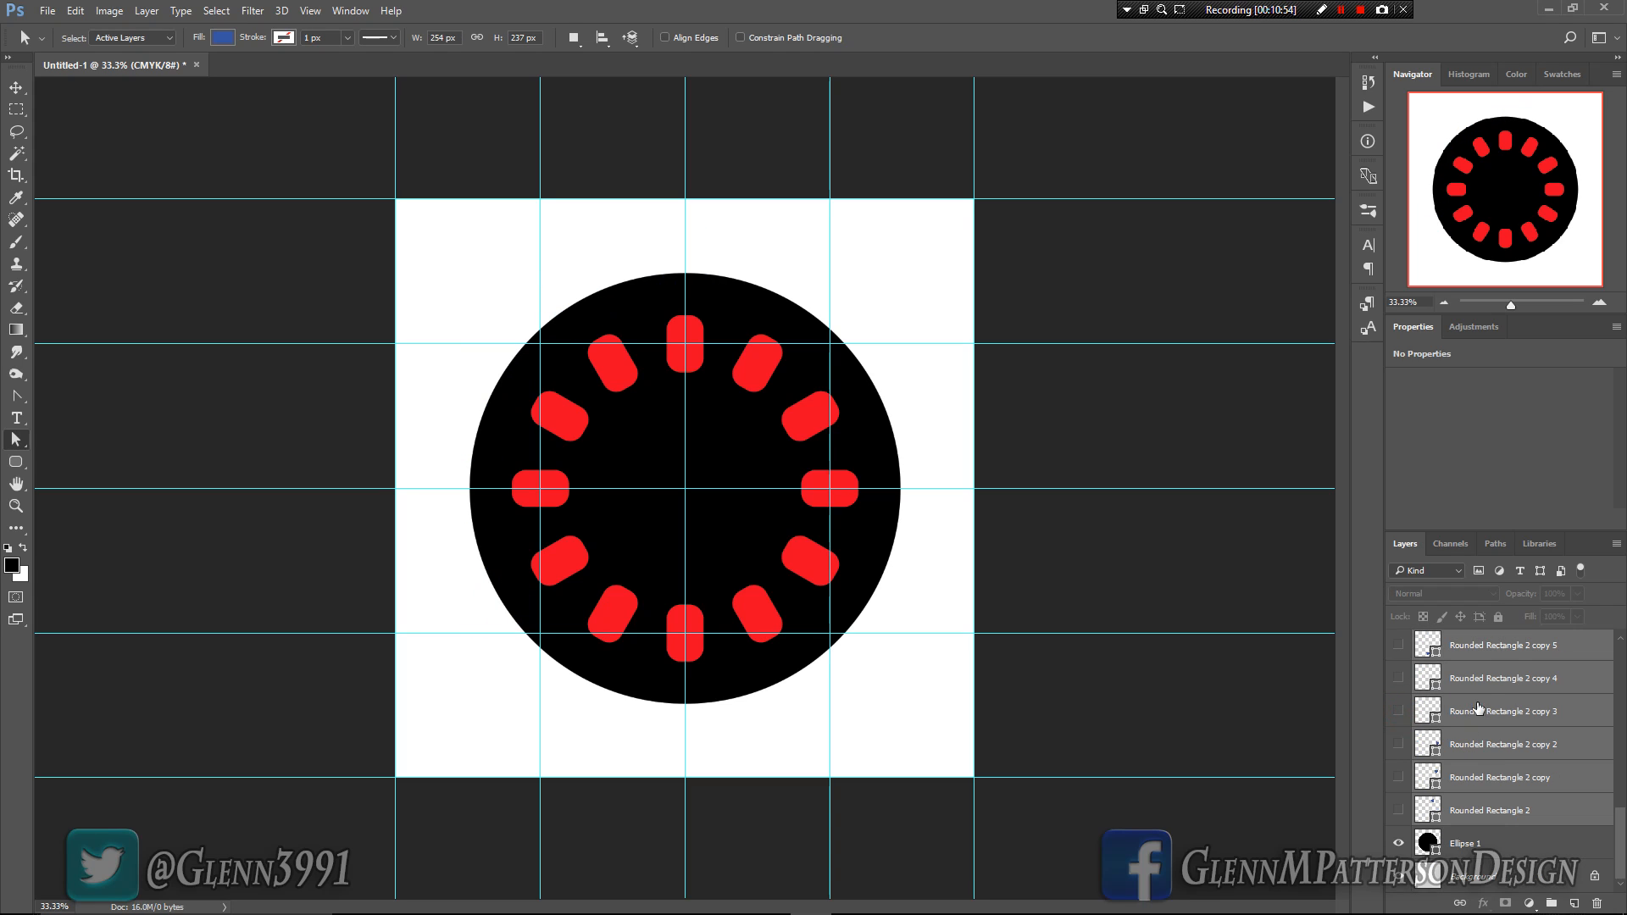
pyautogui.click(1503, 846)
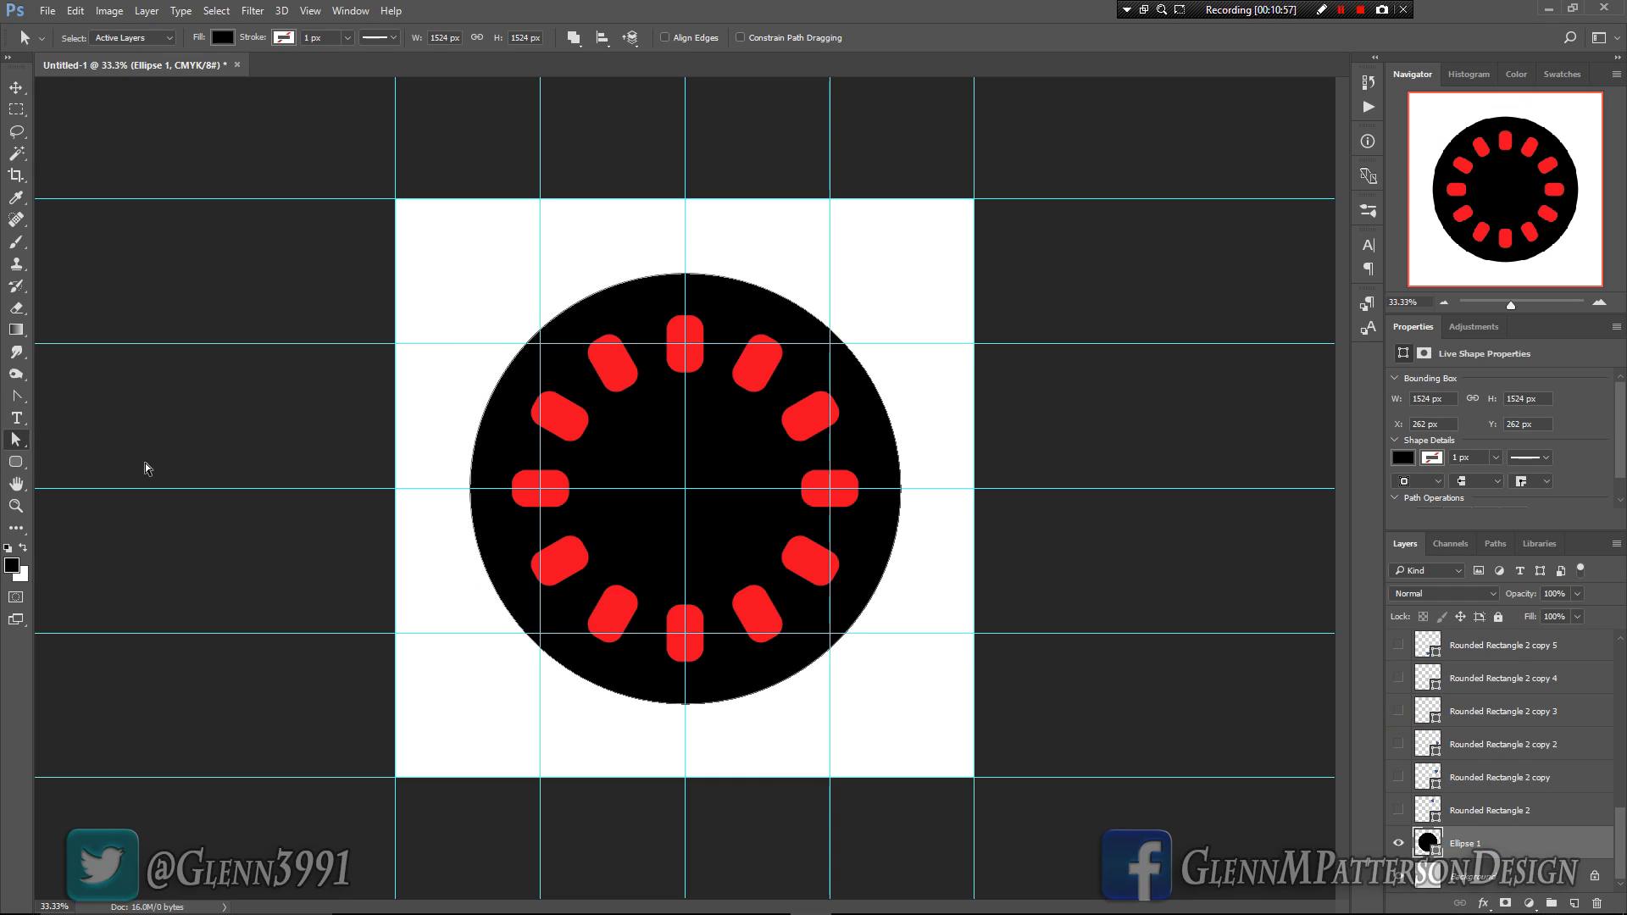
pyautogui.hotkey('ctrl', 'v')
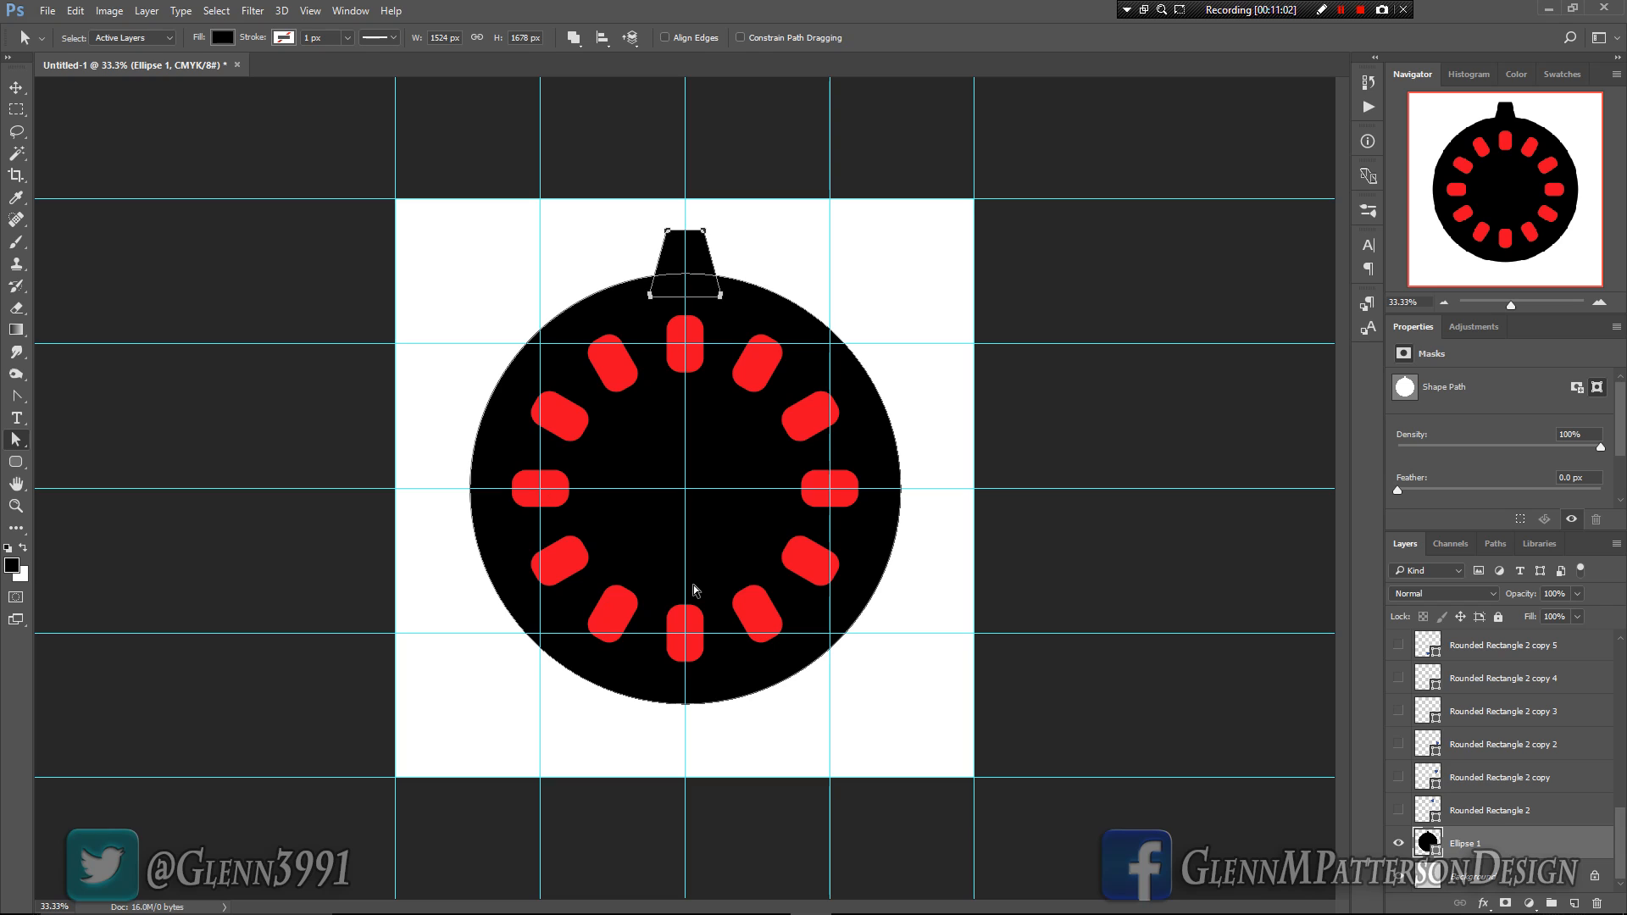
pyautogui.hotkey('ctrl', 'z')
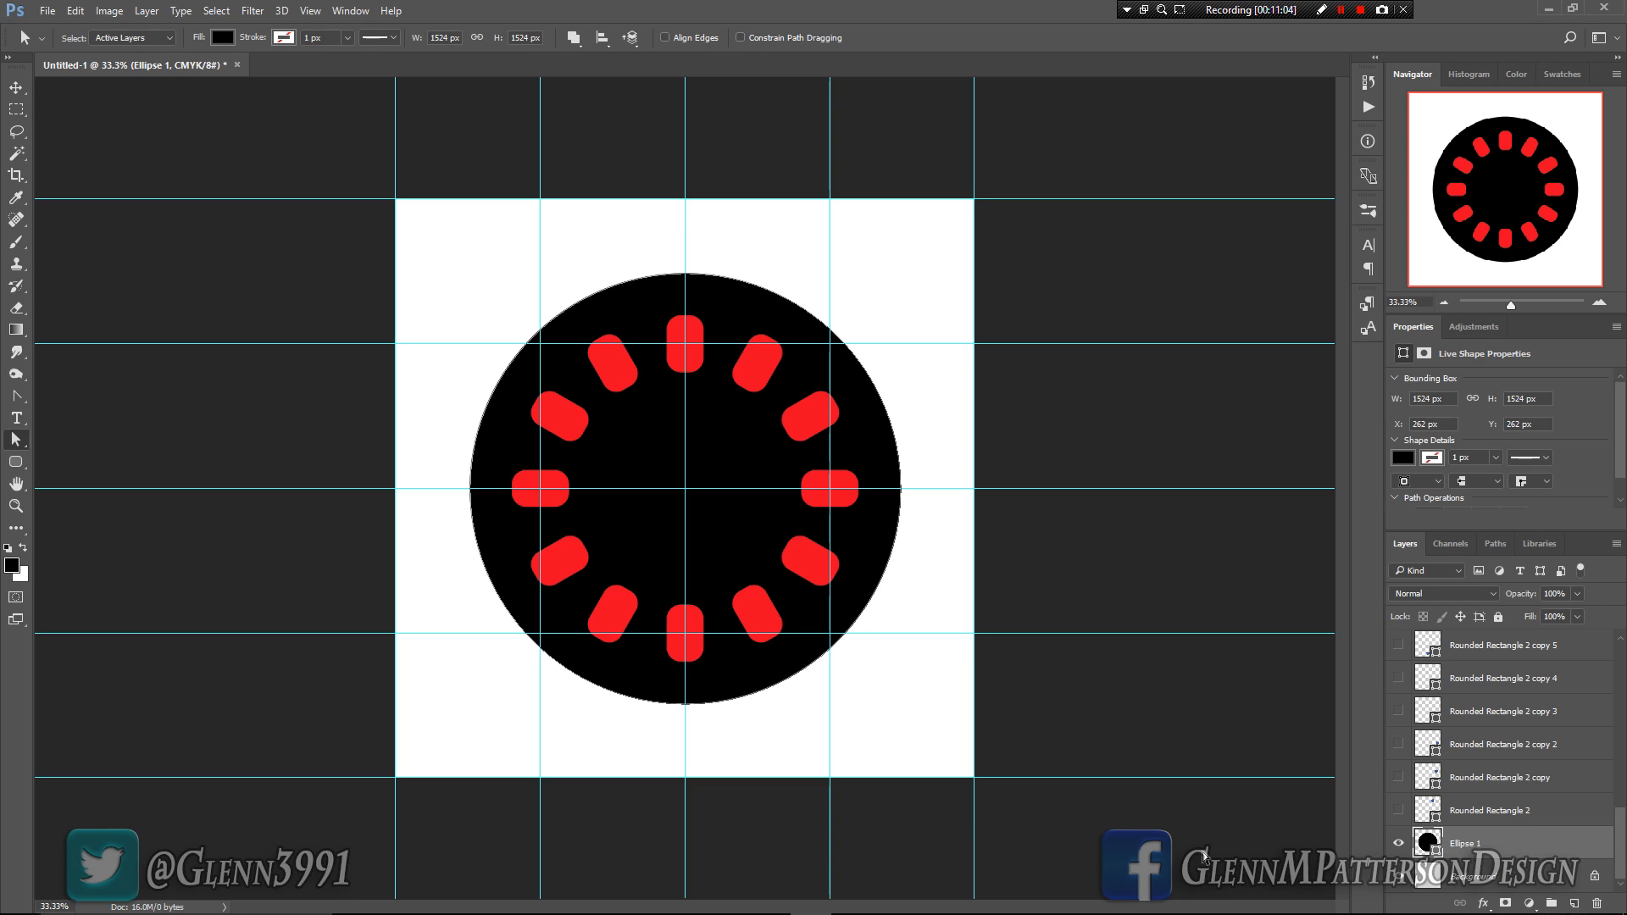
# Step: Select the Rounded Rectangle 2 layer and make all twelve blue tooth layers visible again
pyautogui.click(1563, 810)
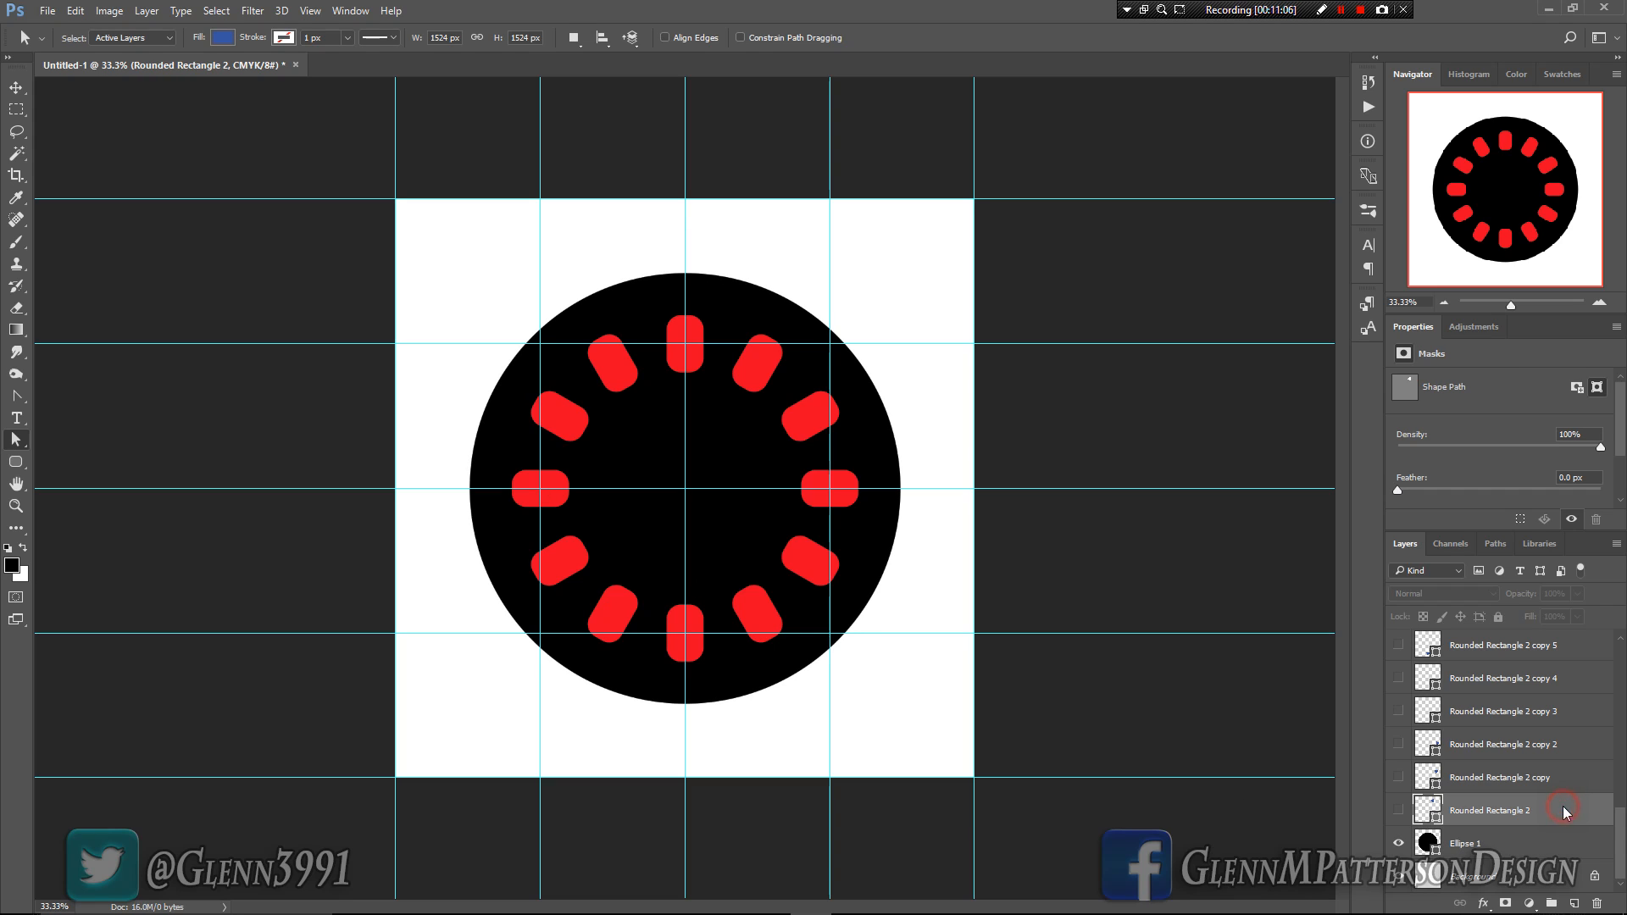
pyautogui.moveTo(1400, 810); pyautogui.dragTo(1399, 636)
pyautogui.scroll(5, 1426, 674)
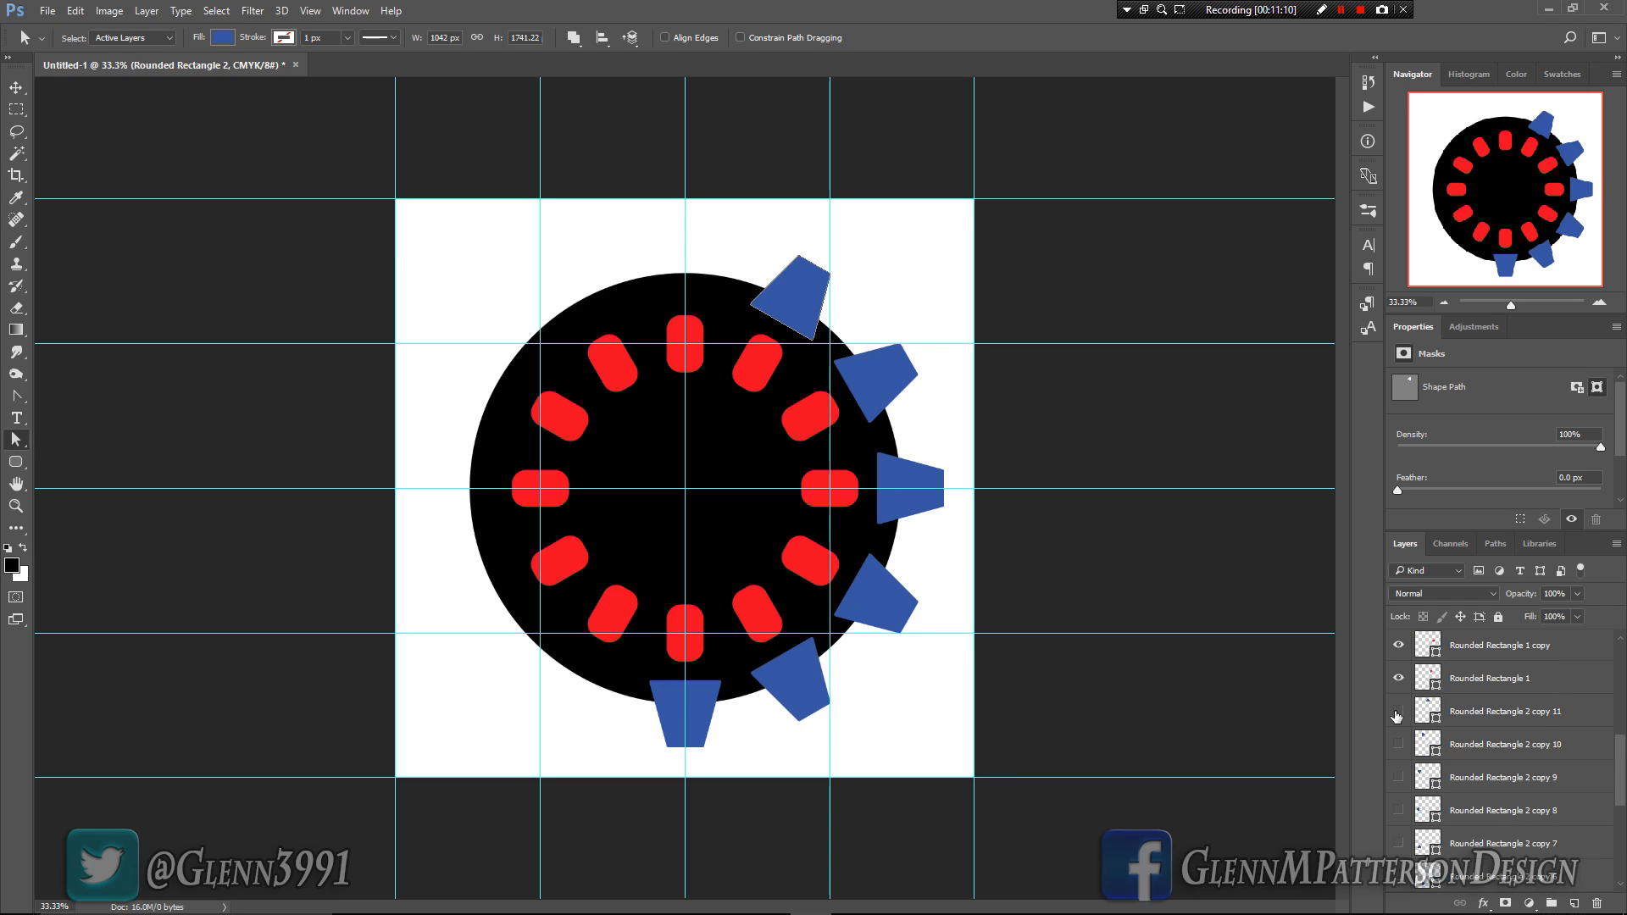
pyautogui.click(1399, 712)
pyautogui.click(1399, 744)
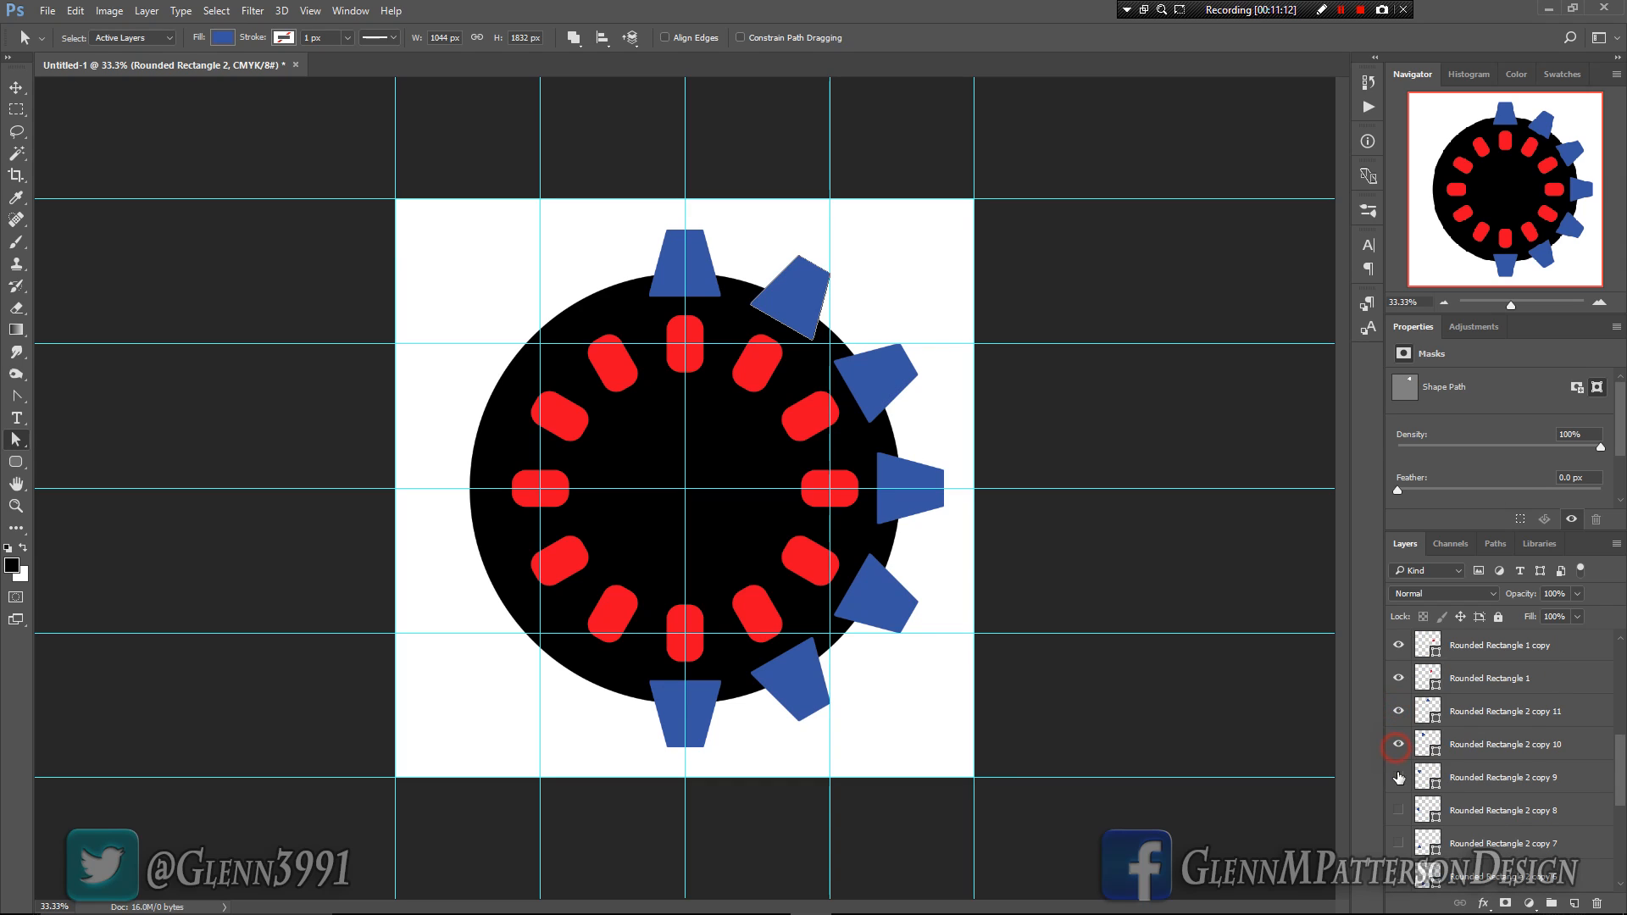
pyautogui.scroll(-5, 1407, 903)
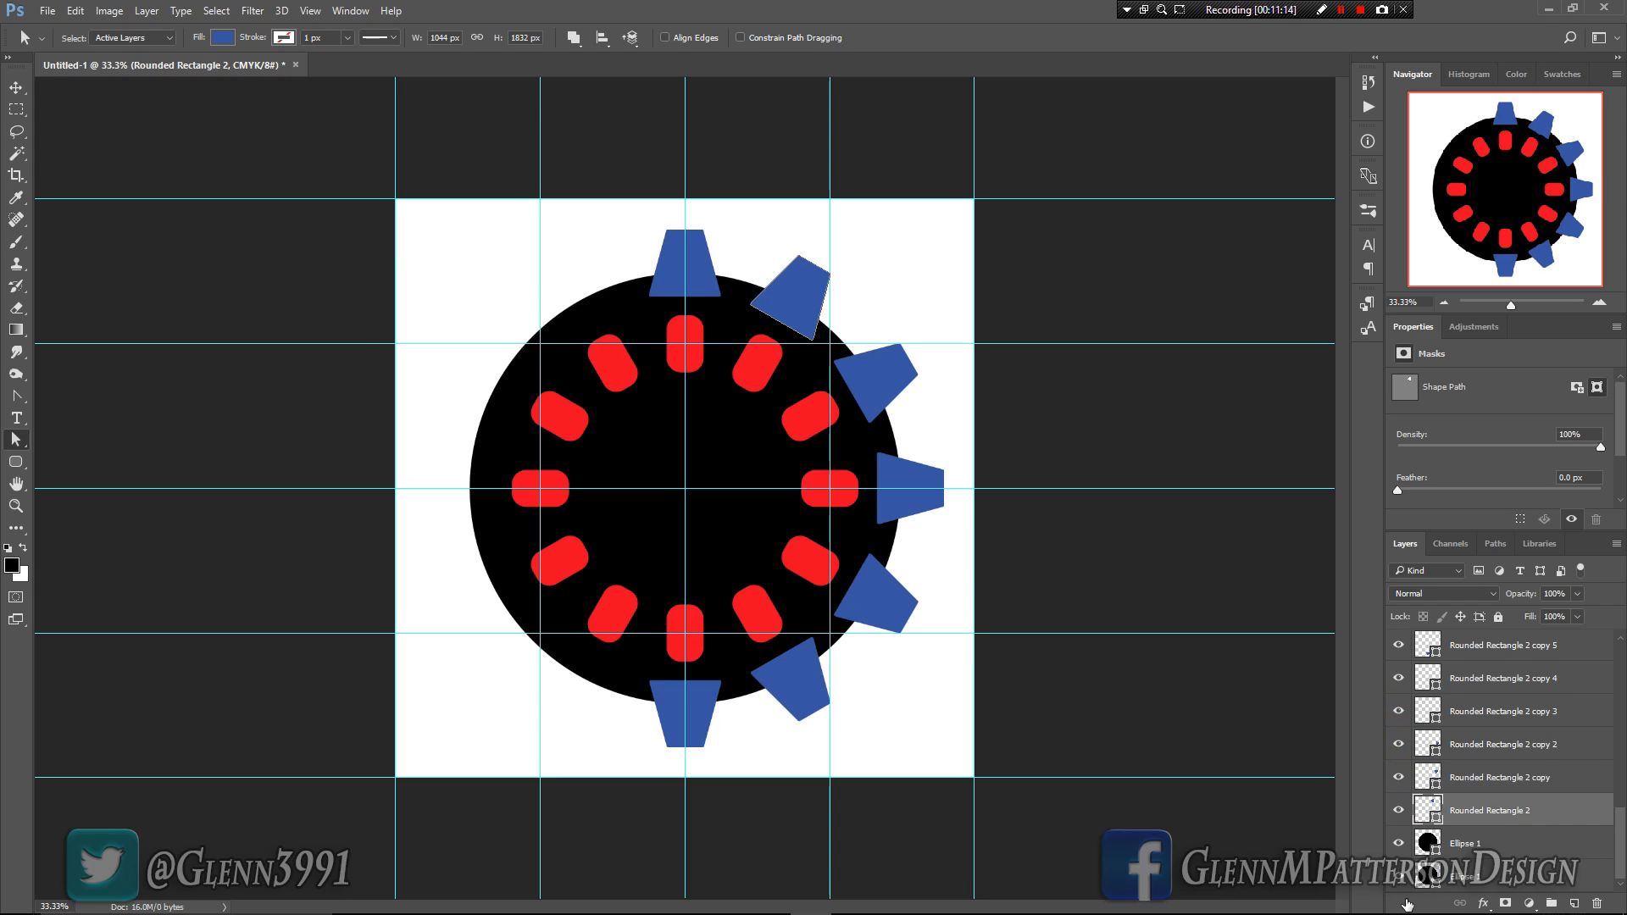
pyautogui.moveTo(1408, 906); pyautogui.dragTo(1403, 872)
pyautogui.scroll(5, 1538, 759)
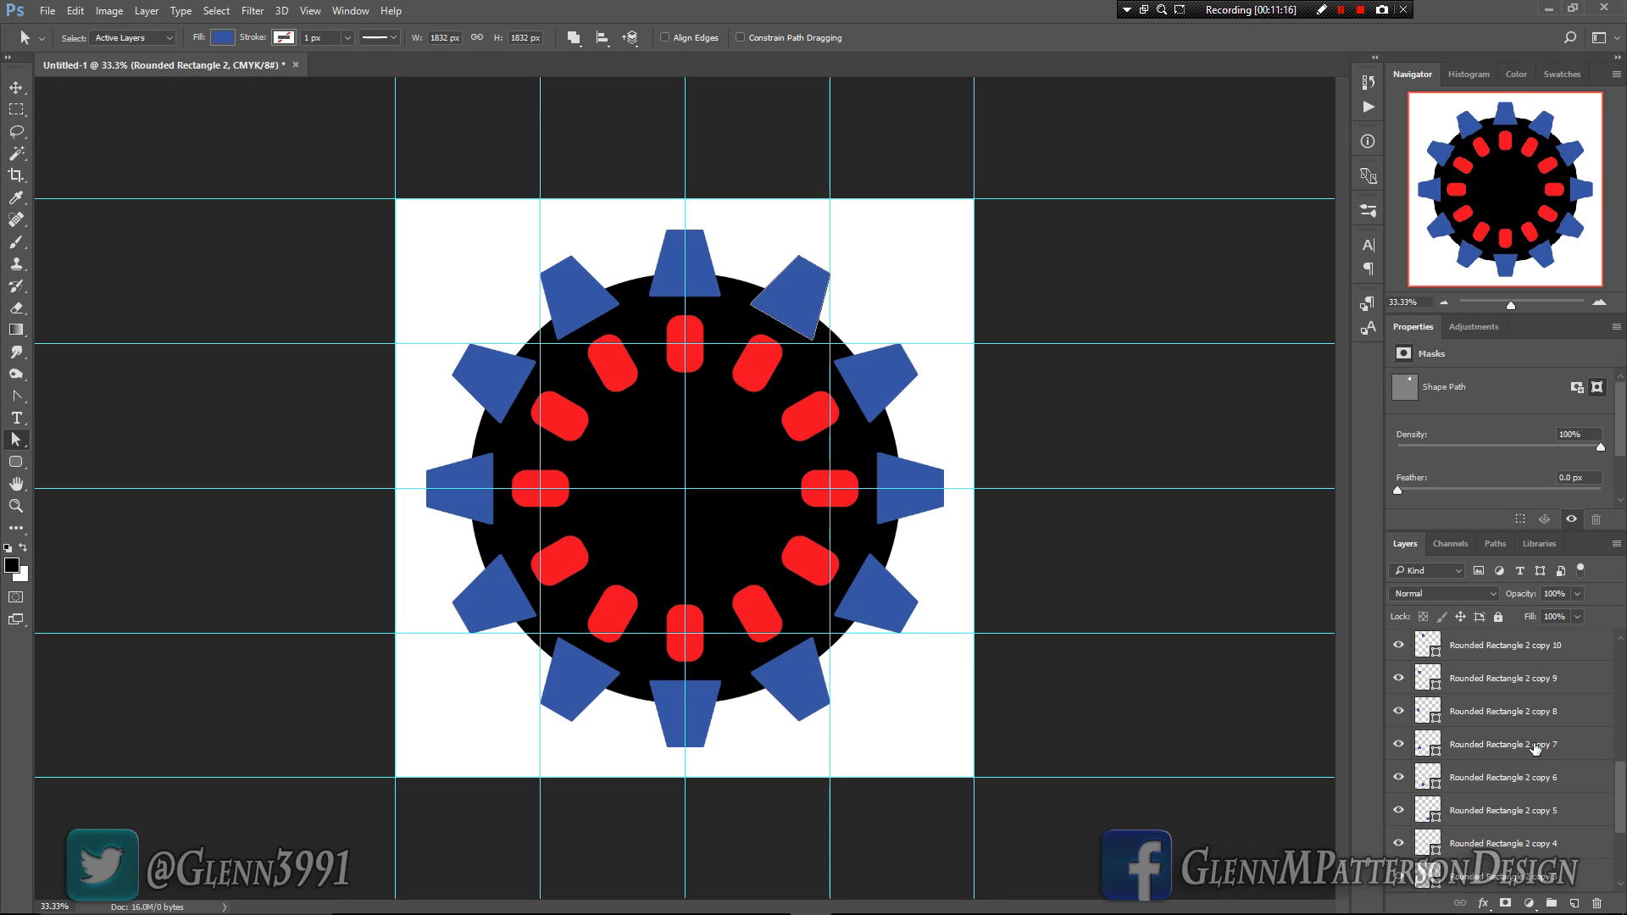
# Step: Select all twelve blue tooth layers, Rounded Rectangle 2 through copy 11, and select and copy all their paths on the canvas
pyautogui.scroll(2, 1524, 708)
pyautogui.keyDown('shift'); pyautogui.click(1585, 686); pyautogui.keyUp('shift')
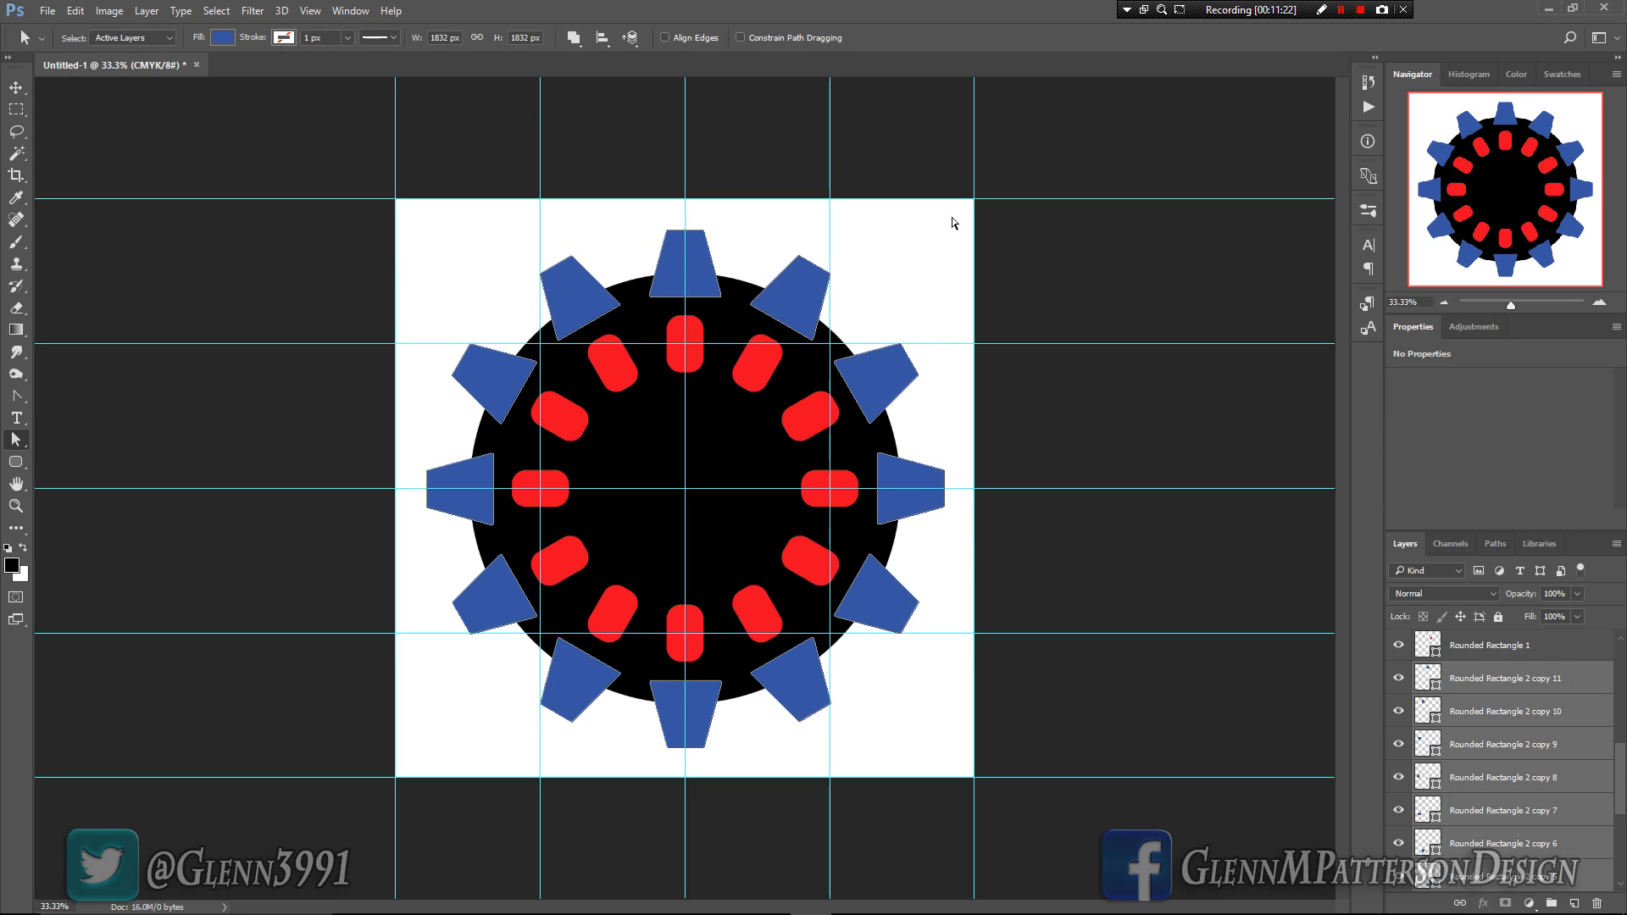
pyautogui.moveTo(951, 217); pyautogui.dragTo(418, 763)
# Step: Hide the twelve blue tooth layers, from Rounded Rectangle 2 copy 11 down to Rounded Rectangle 2
pyautogui.moveTo(1397, 683); pyautogui.dragTo(1401, 877)
pyautogui.scroll(-5, 1402, 876)
pyautogui.moveTo(1400, 712); pyautogui.dragTo(1399, 811)
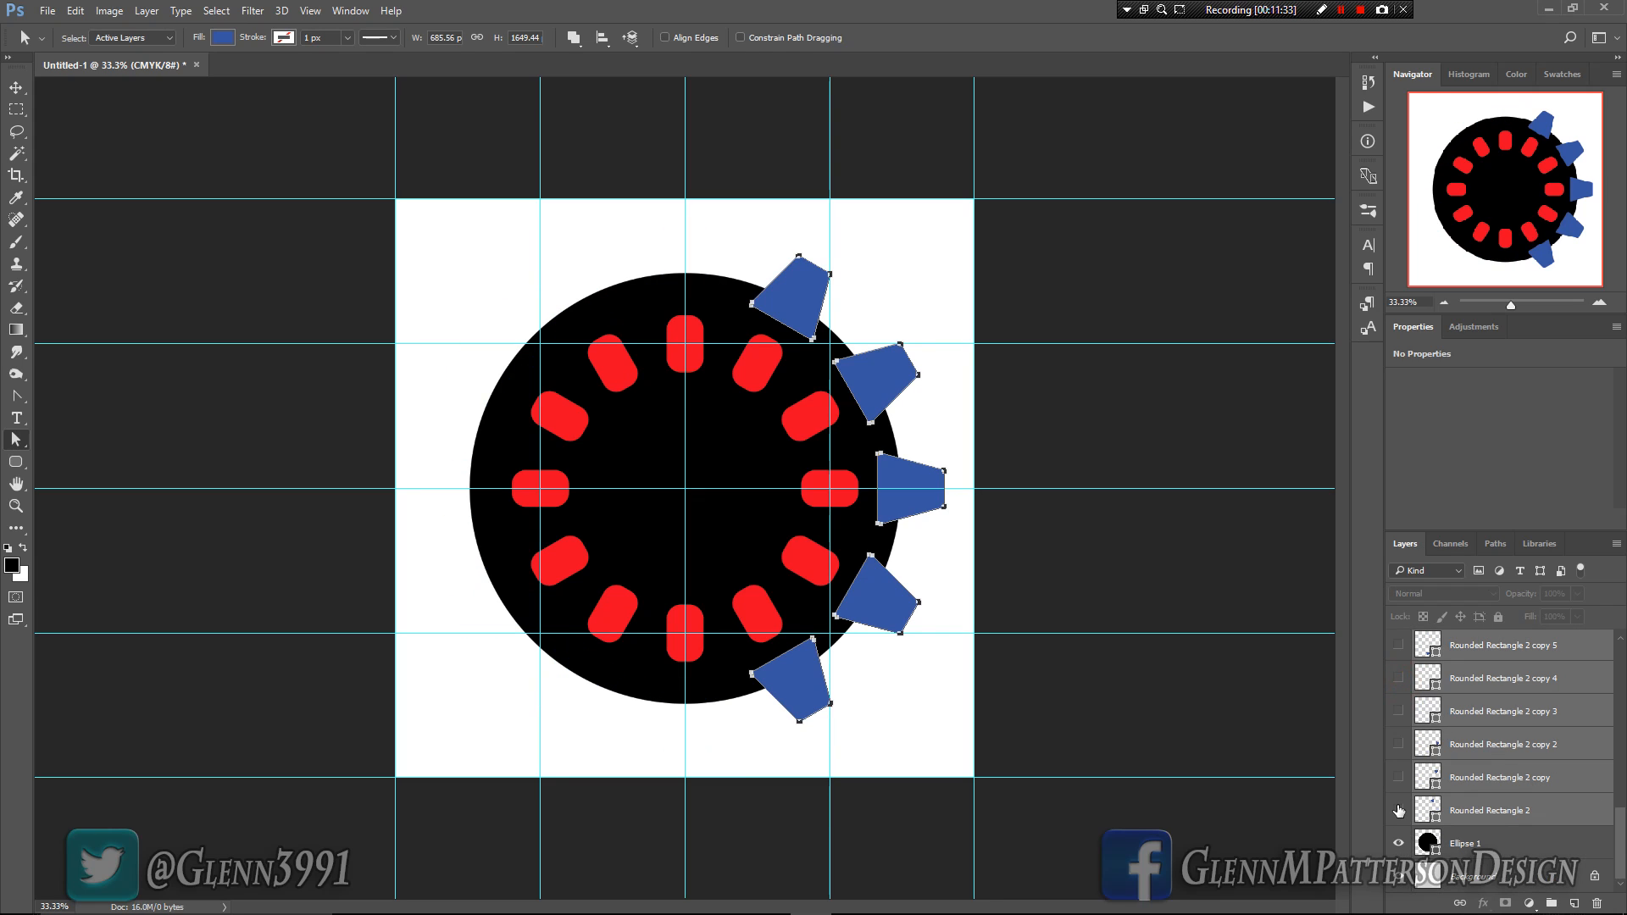
# Step: Paste the copied tooth paths into the Ellipse 1 layer and merge the shape components into one gear outline
pyautogui.click(1517, 848)
pyautogui.hotkey('ctrl', 'v')
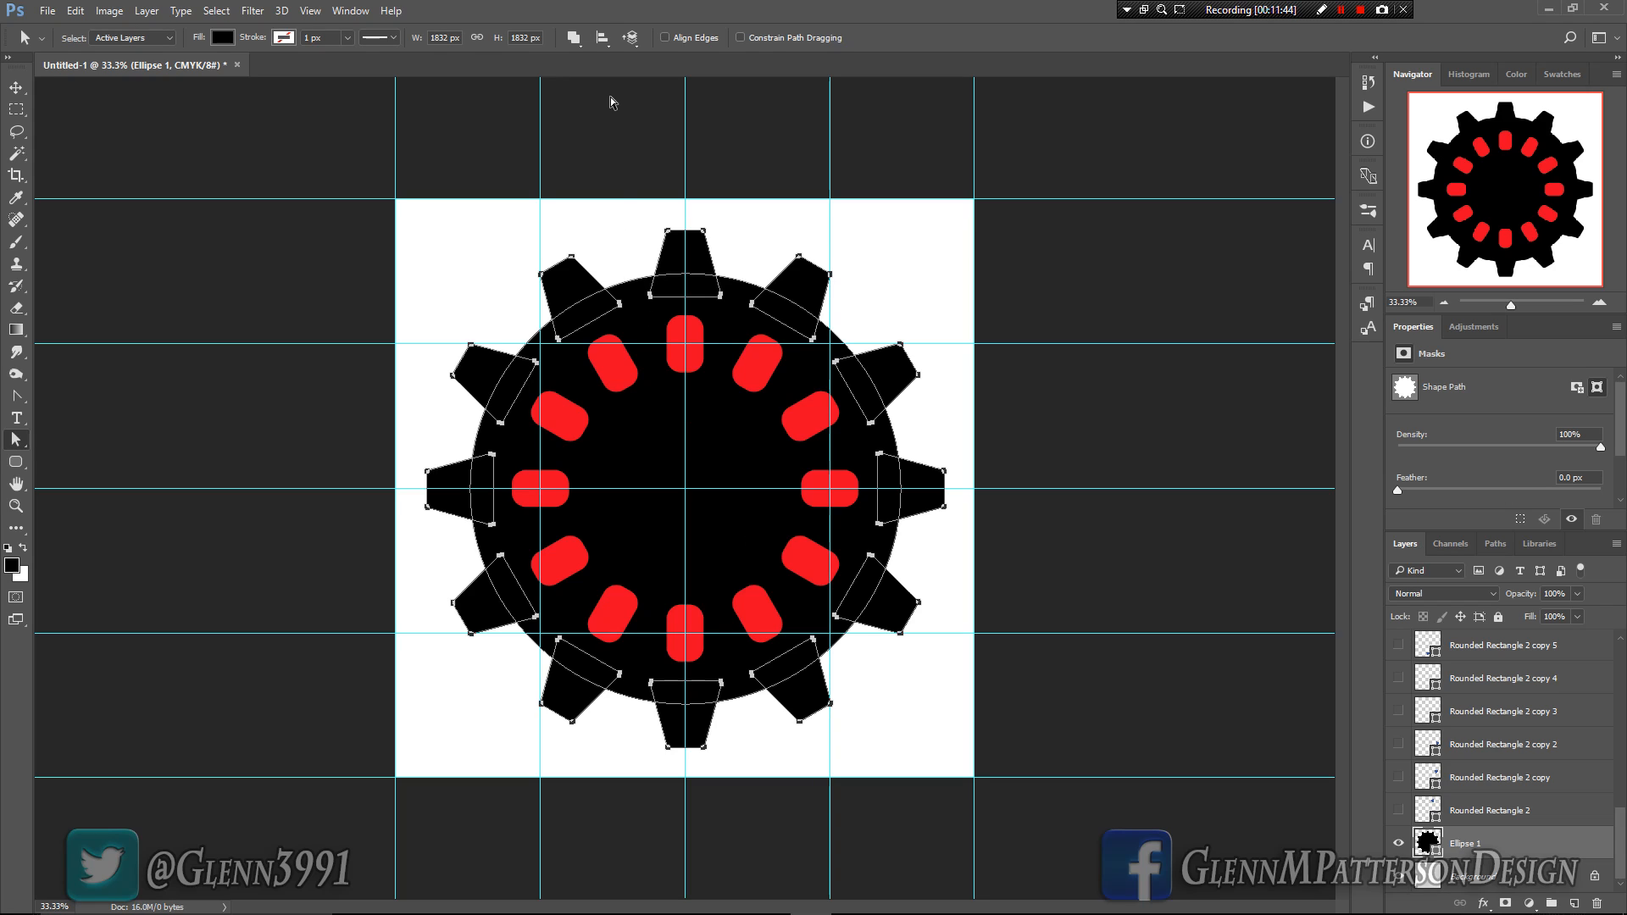
pyautogui.click(573, 39)
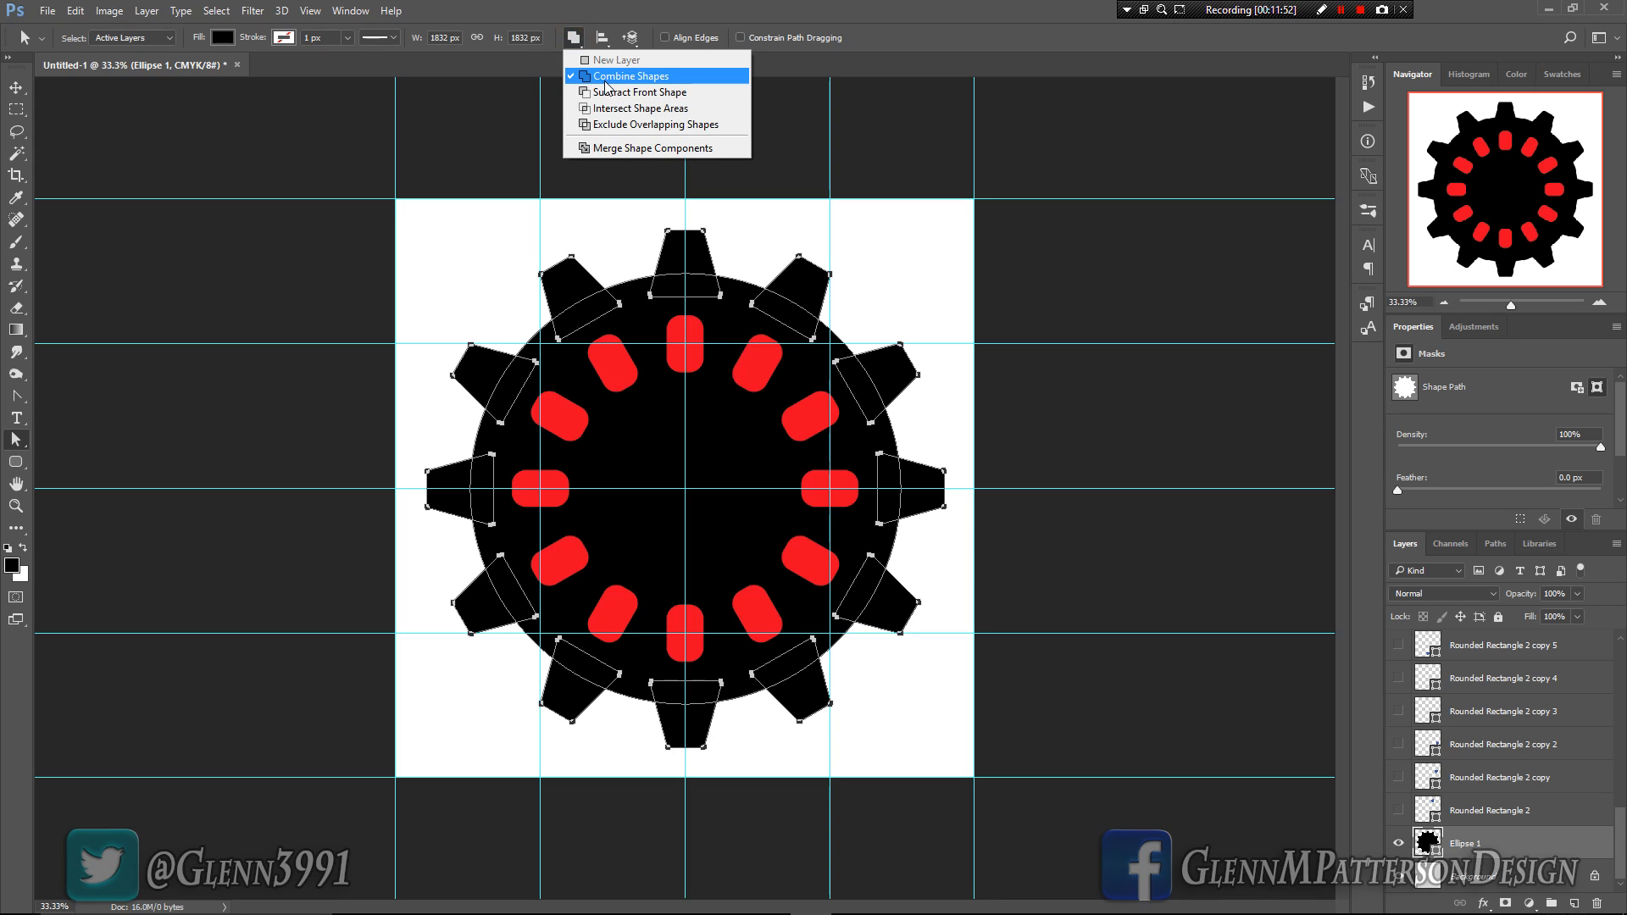
pyautogui.click(608, 150)
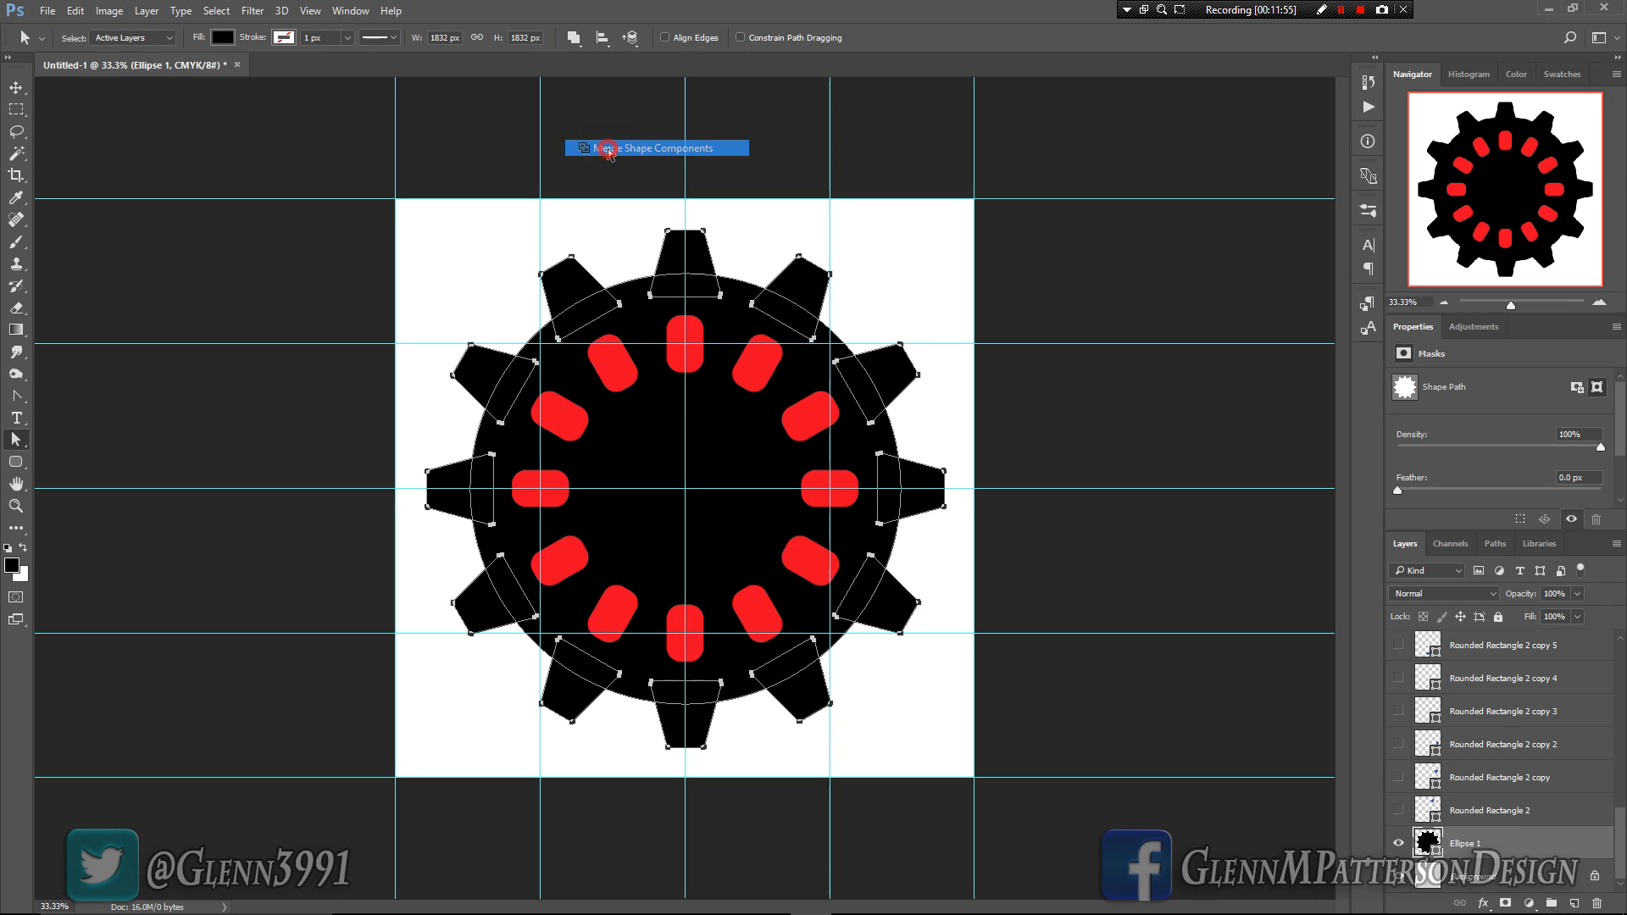
pyautogui.click(574, 39)
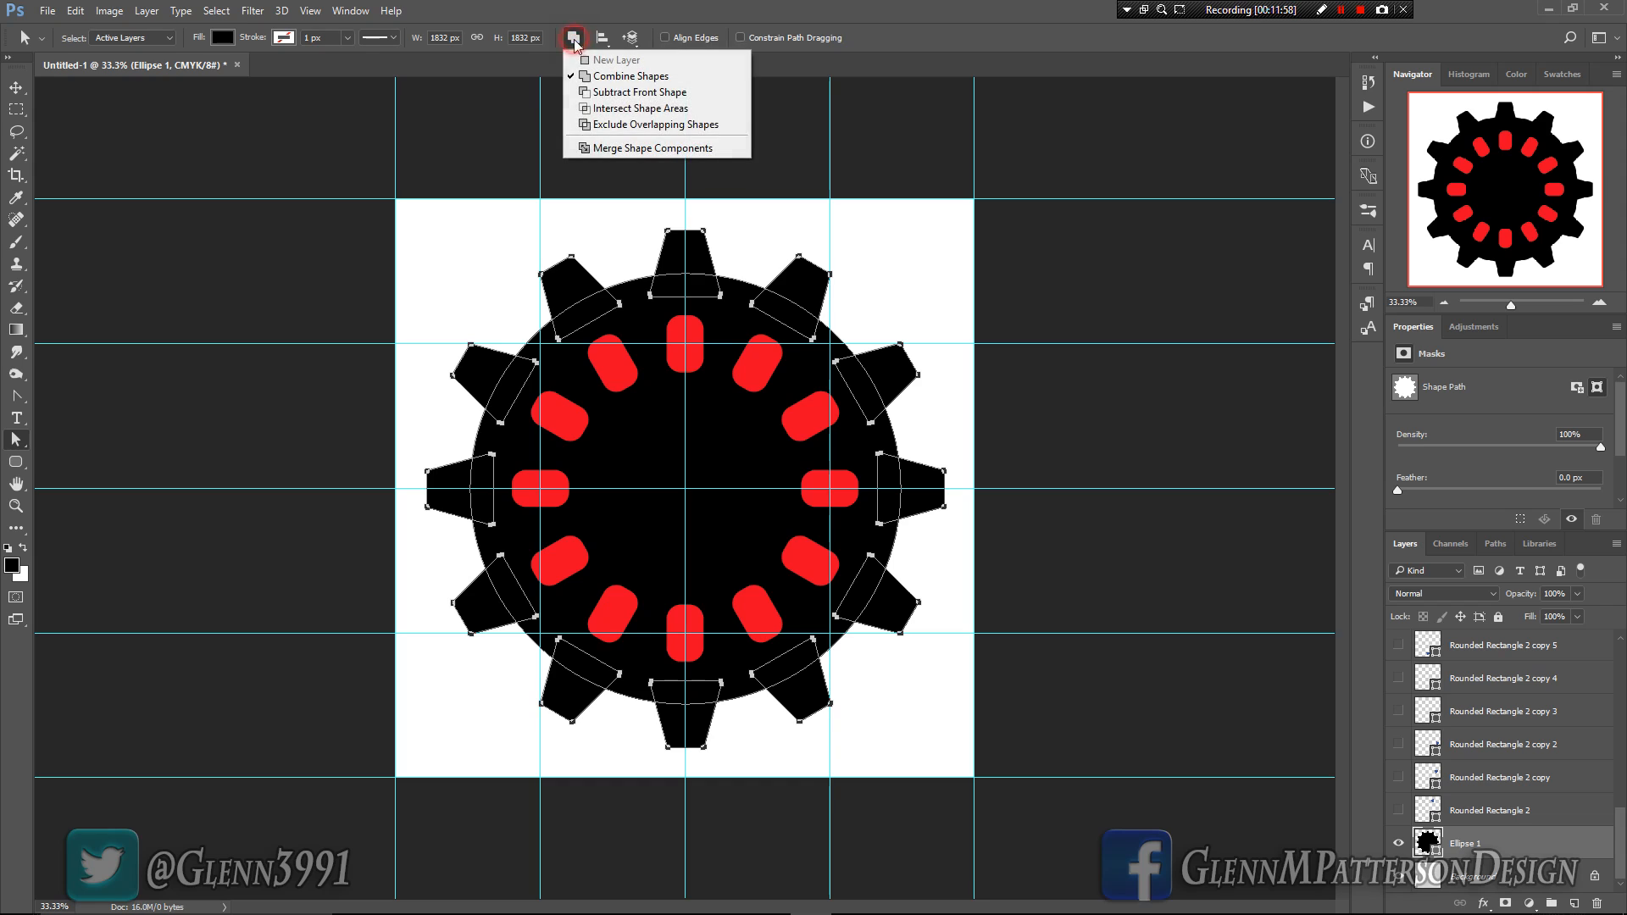
pyautogui.click(597, 150)
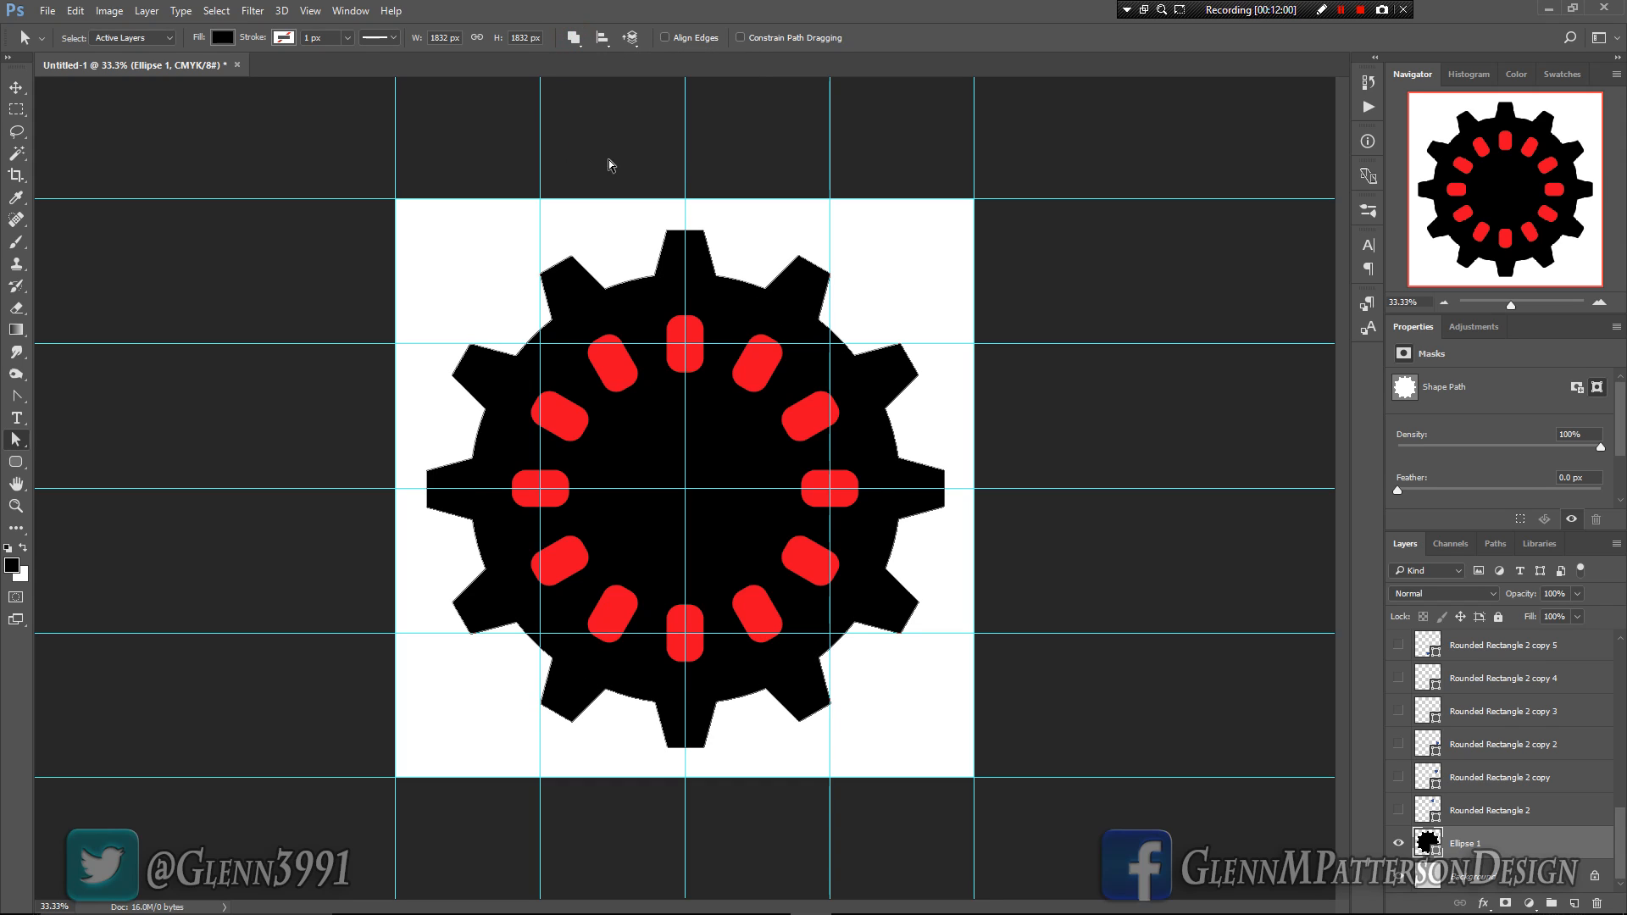
pyautogui.click(825, 302)
# Step: Delete the twelve hidden tooth layers, from Rounded Rectangle 2 up to Rounded Rectangle 2 copy 11
pyautogui.click(1564, 812)
pyautogui.scroll(3, 1564, 812)
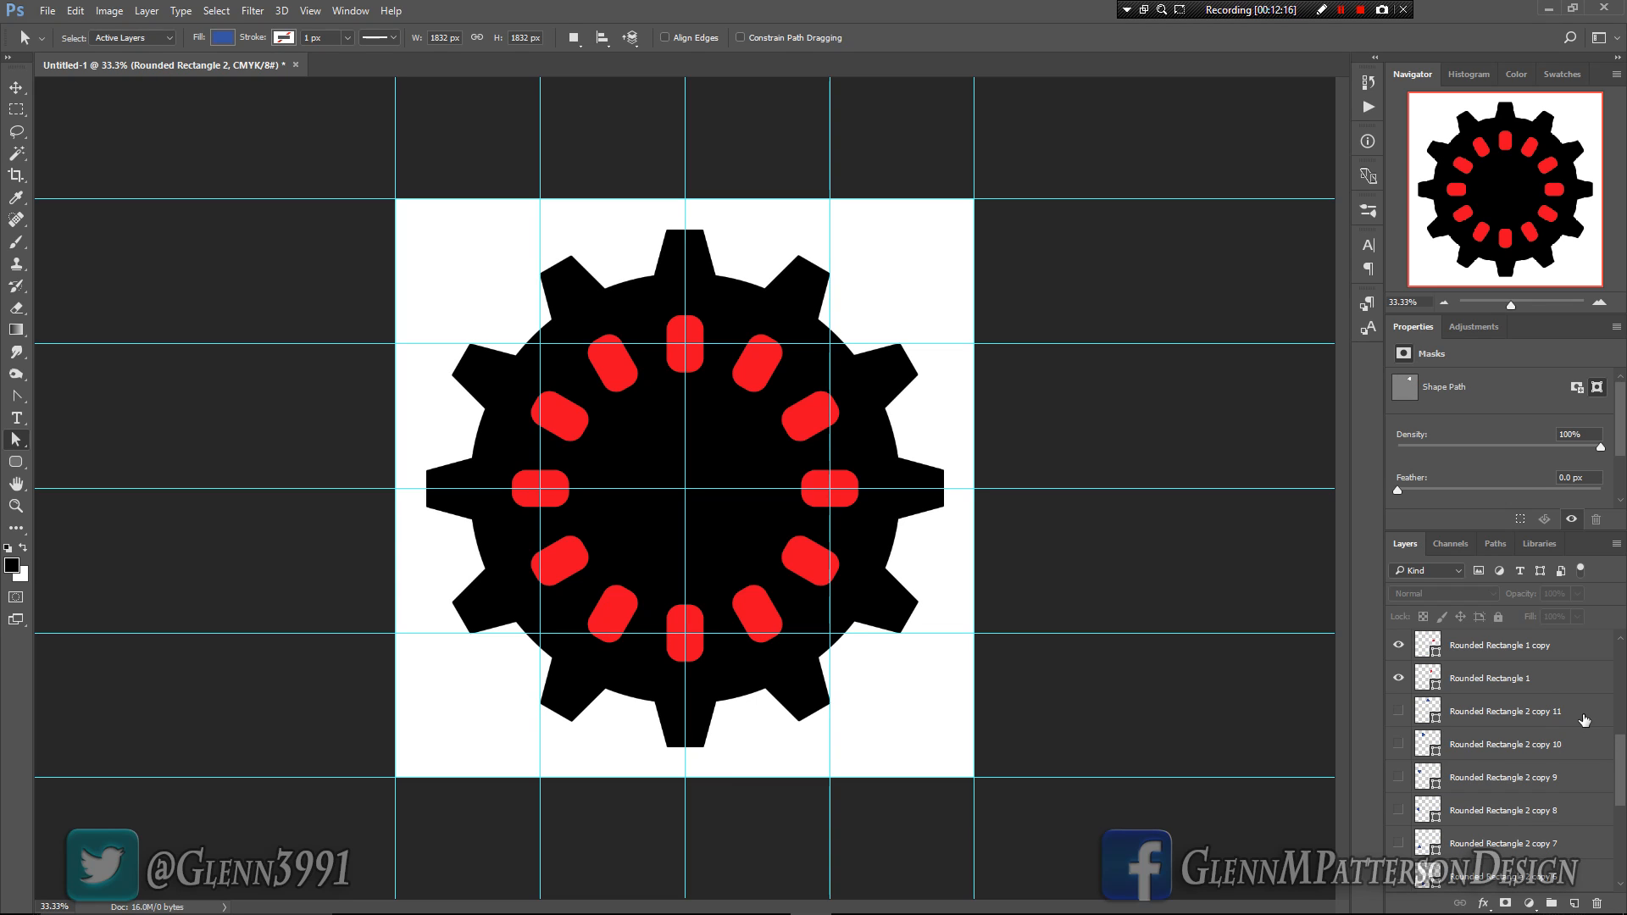
pyautogui.keyDown('shift'); pyautogui.click(1585, 718); pyautogui.keyUp('shift')
pyautogui.moveTo(1584, 718); pyautogui.dragTo(1602, 904)
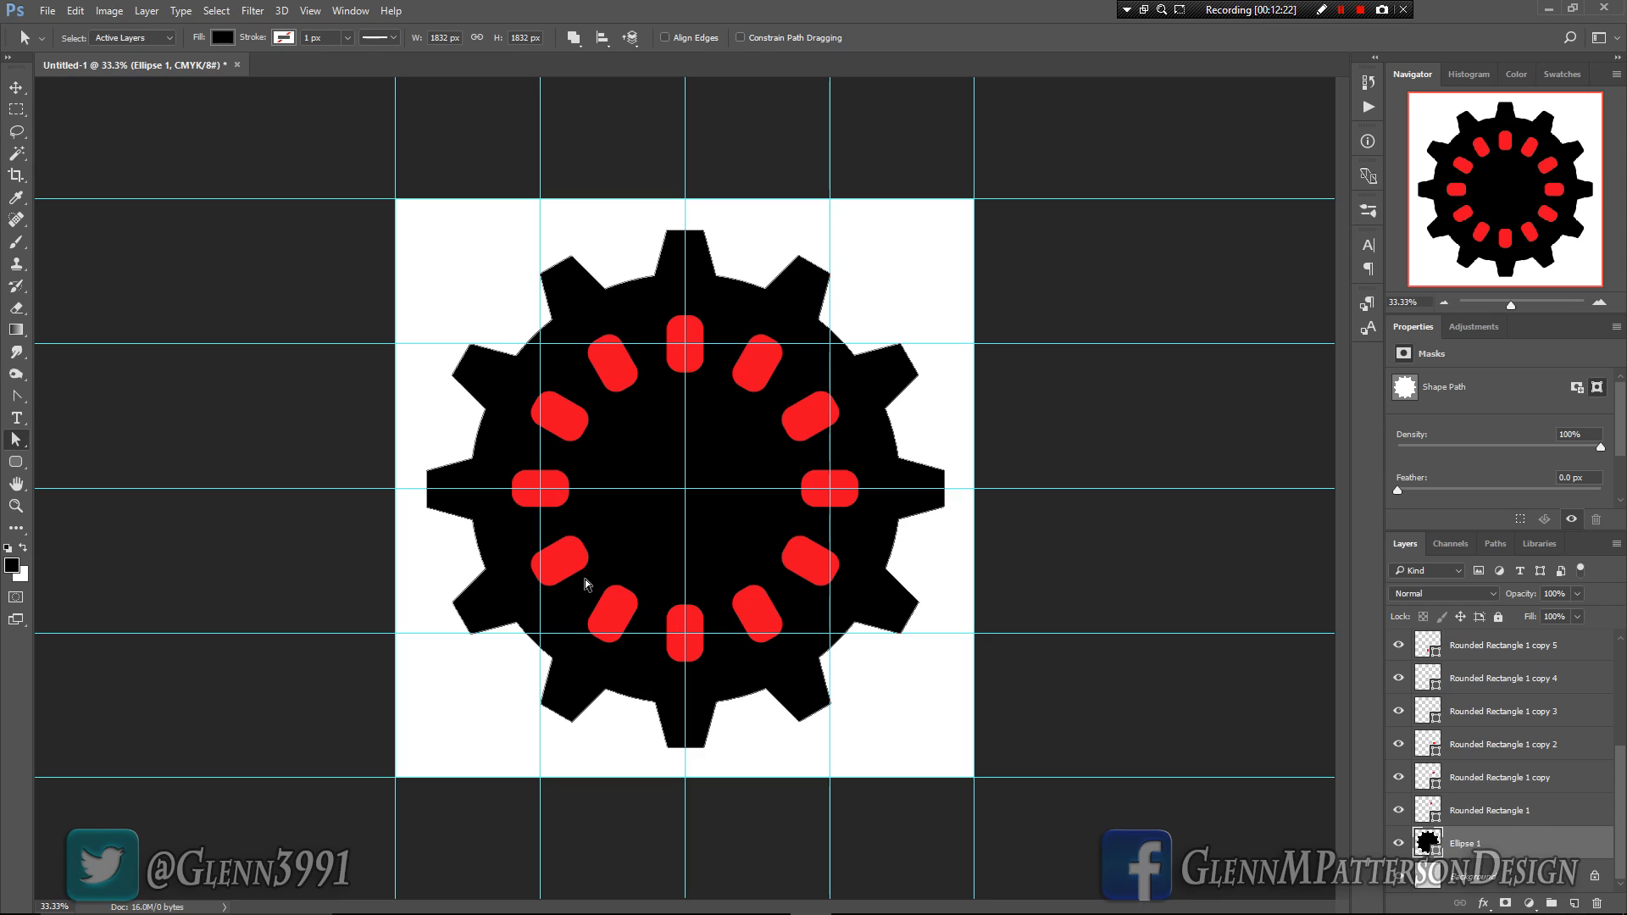
# Step: Select all twelve red slot layers, Rounded Rectangle 1 through copy 11, and select and copy all their paths on the canvas
pyautogui.click(1556, 814)
pyautogui.scroll(3, 1554, 811)
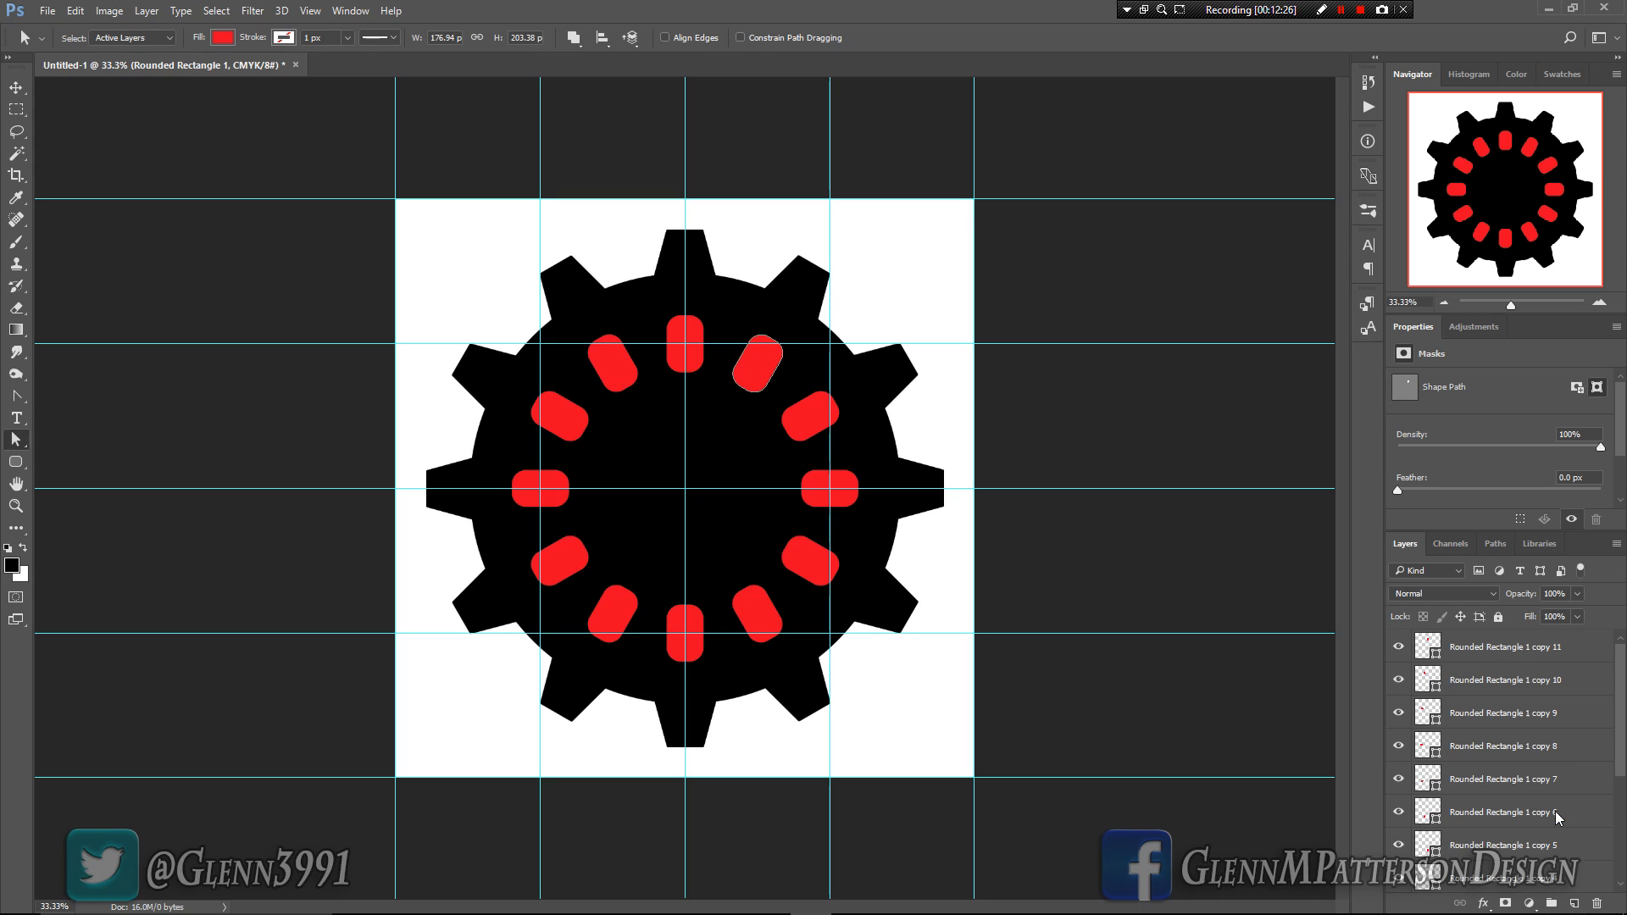
pyautogui.keyDown('shift'); pyautogui.click(1582, 654); pyautogui.keyUp('shift')
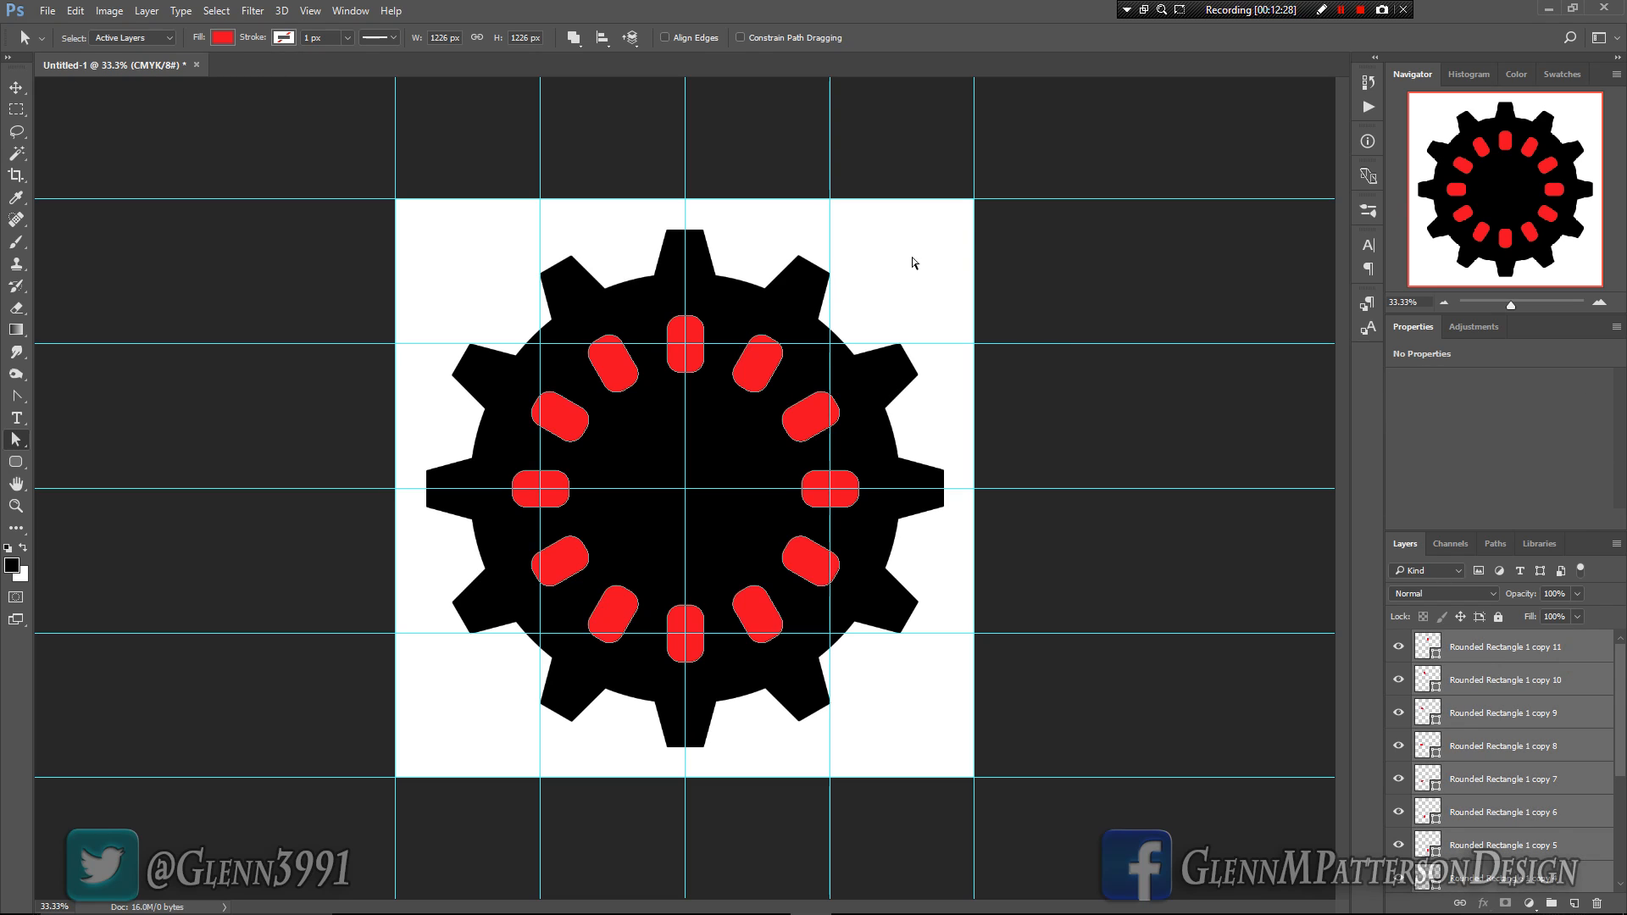
pyautogui.moveTo(935, 252); pyautogui.dragTo(440, 744)
# Step: Hide the twelve red slot layers, from Rounded Rectangle 1 up to Rounded Rectangle 1 copy 11
pyautogui.scroll(-3, 1477, 812)
pyautogui.moveTo(1399, 814); pyautogui.dragTo(1397, 619)
pyautogui.scroll(-3, 1513, 793)
# Step: Paste the copied slot paths into the Ellipse 1 layer and set them to Subtract Front Shape
pyautogui.click(1518, 846)
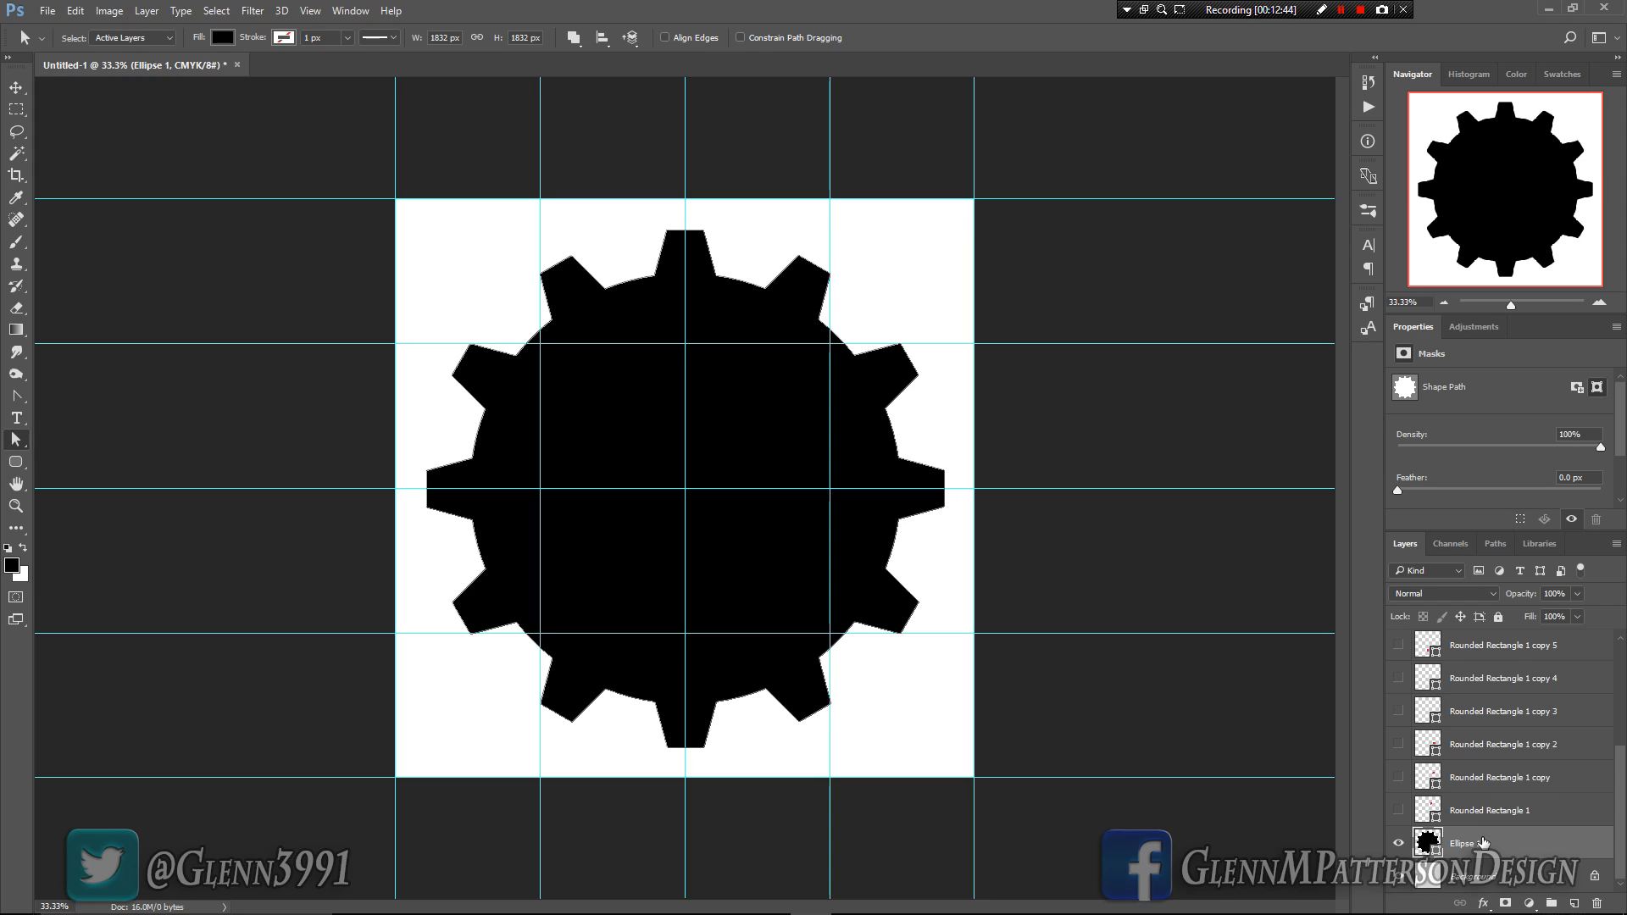
pyautogui.hotkey('ctrl', 'v')
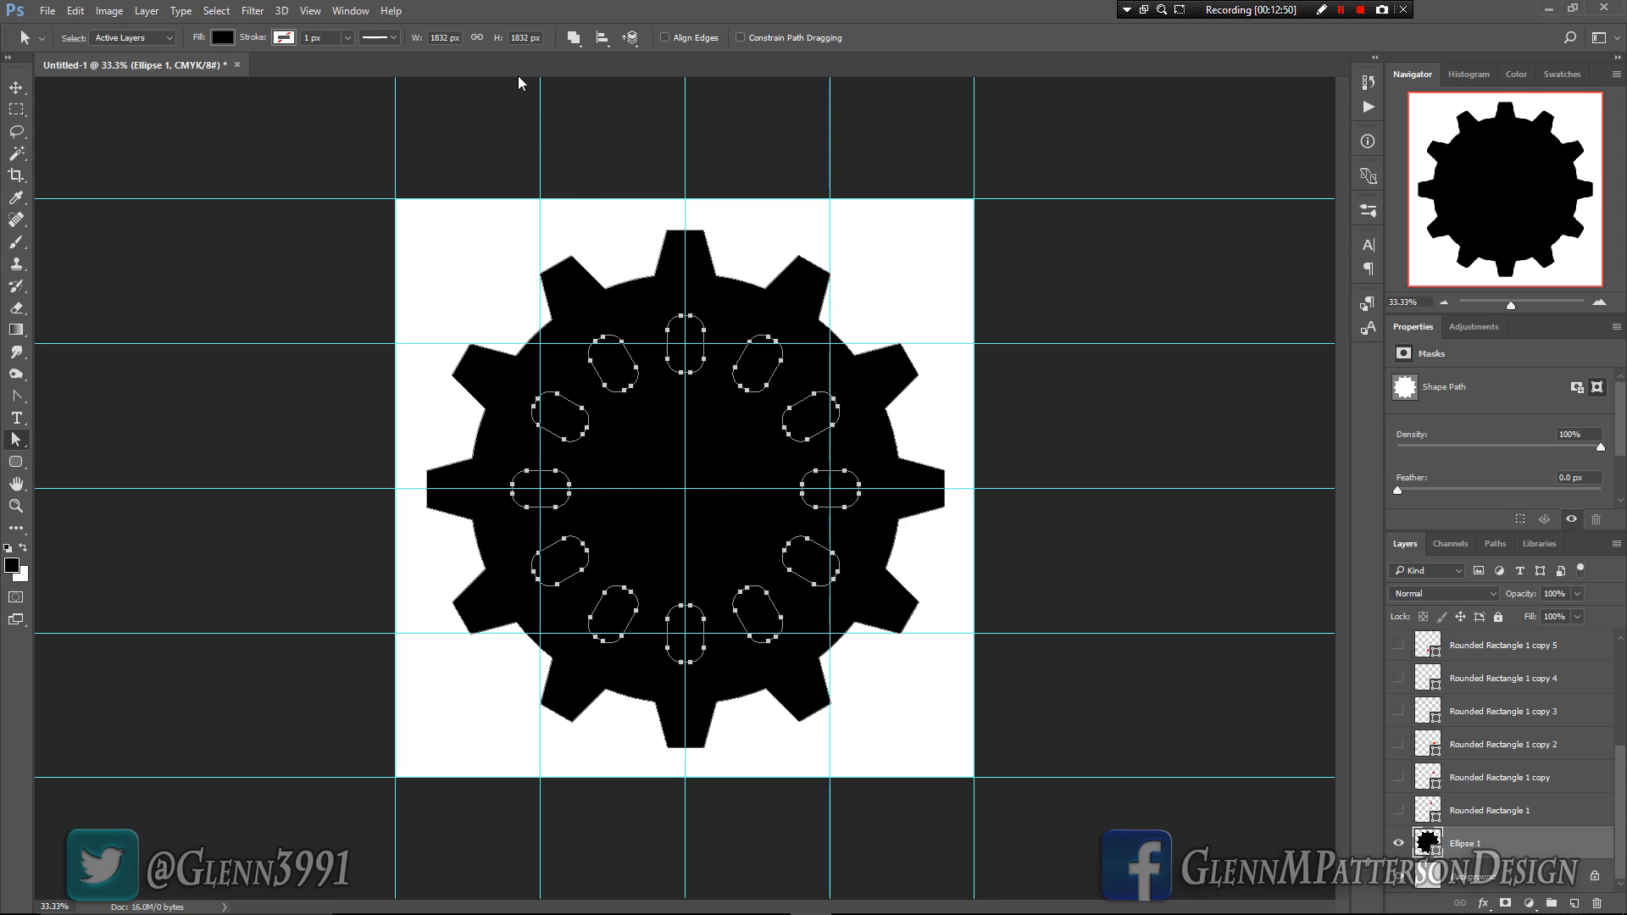
pyautogui.click(573, 43)
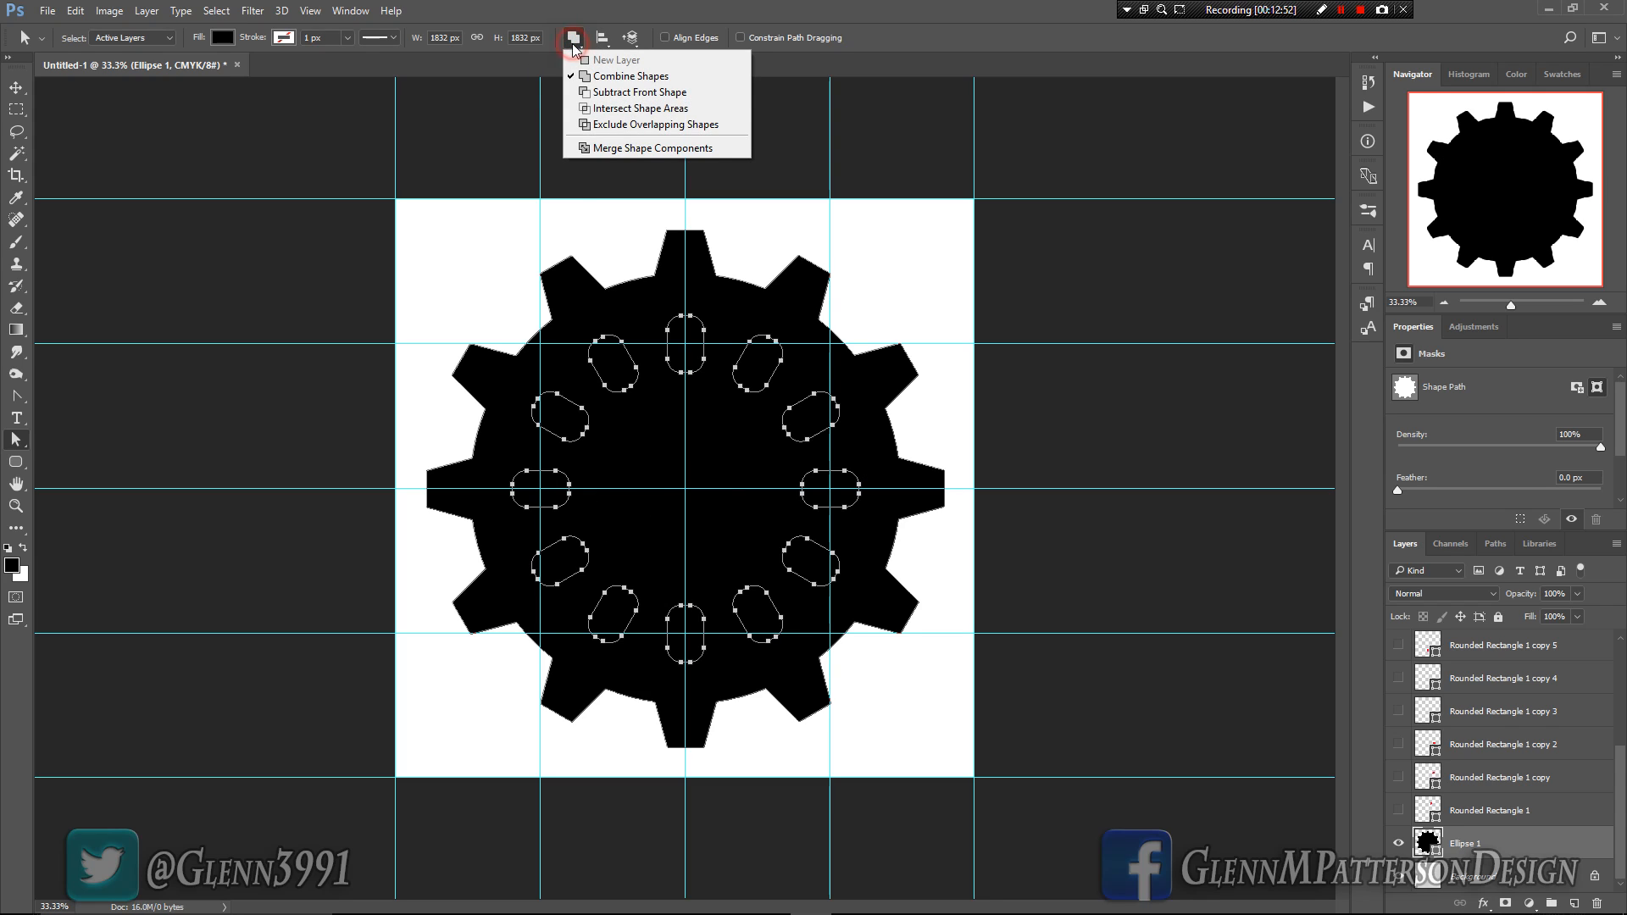
pyautogui.click(620, 93)
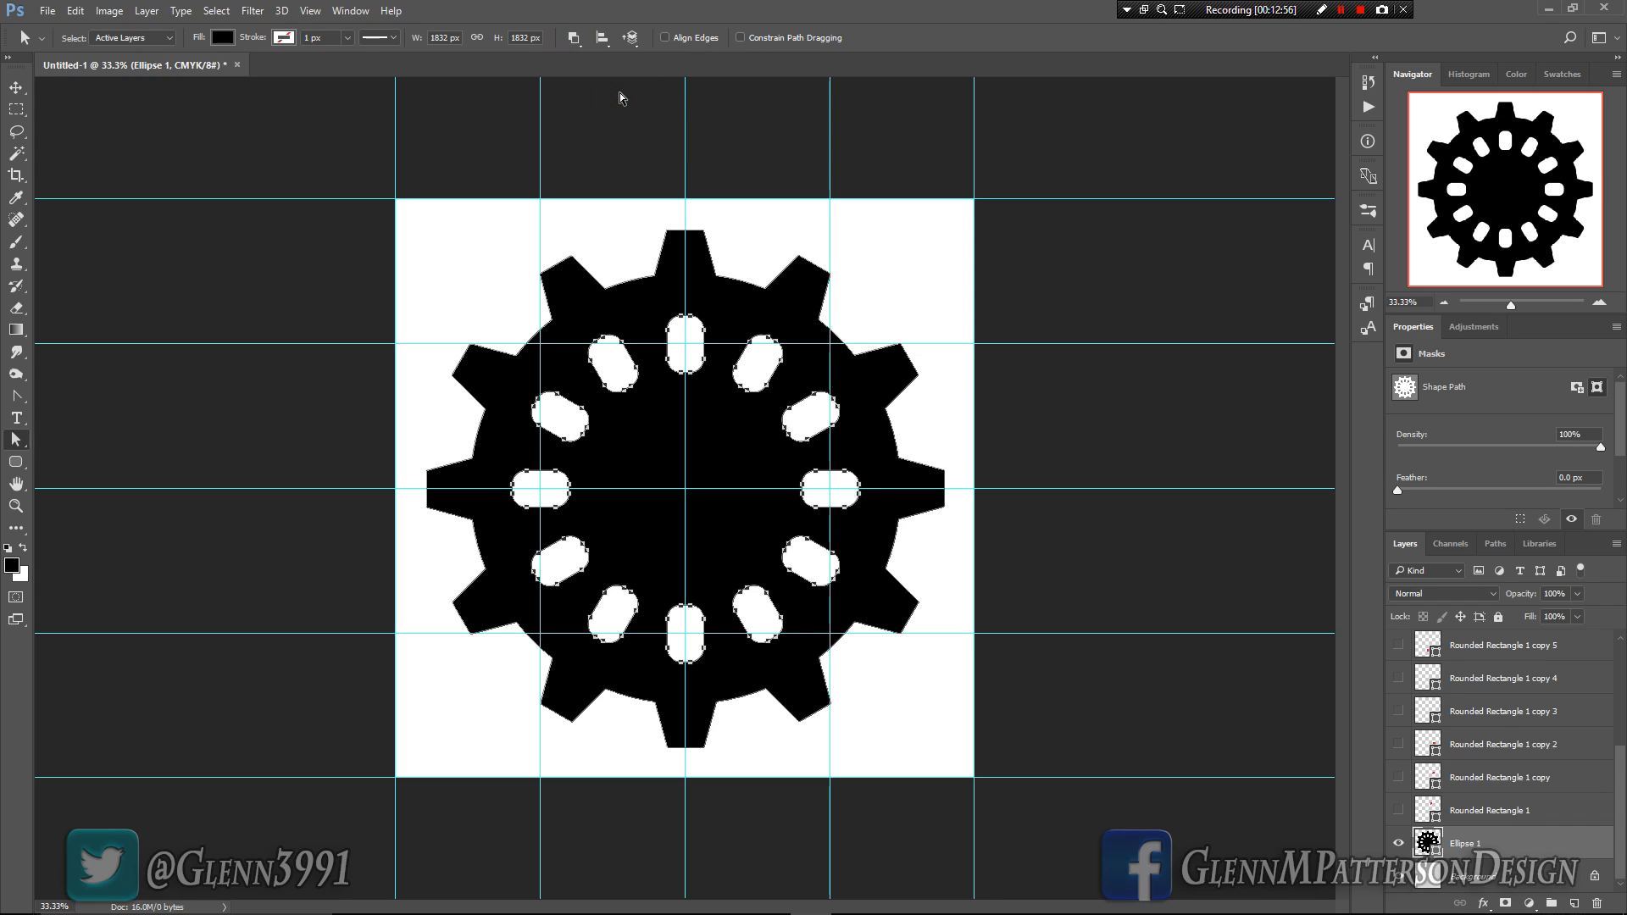
# Step: Merge the shape components of Ellipse 1 so the subtracted slots become part of the gear path
pyautogui.click(572, 41)
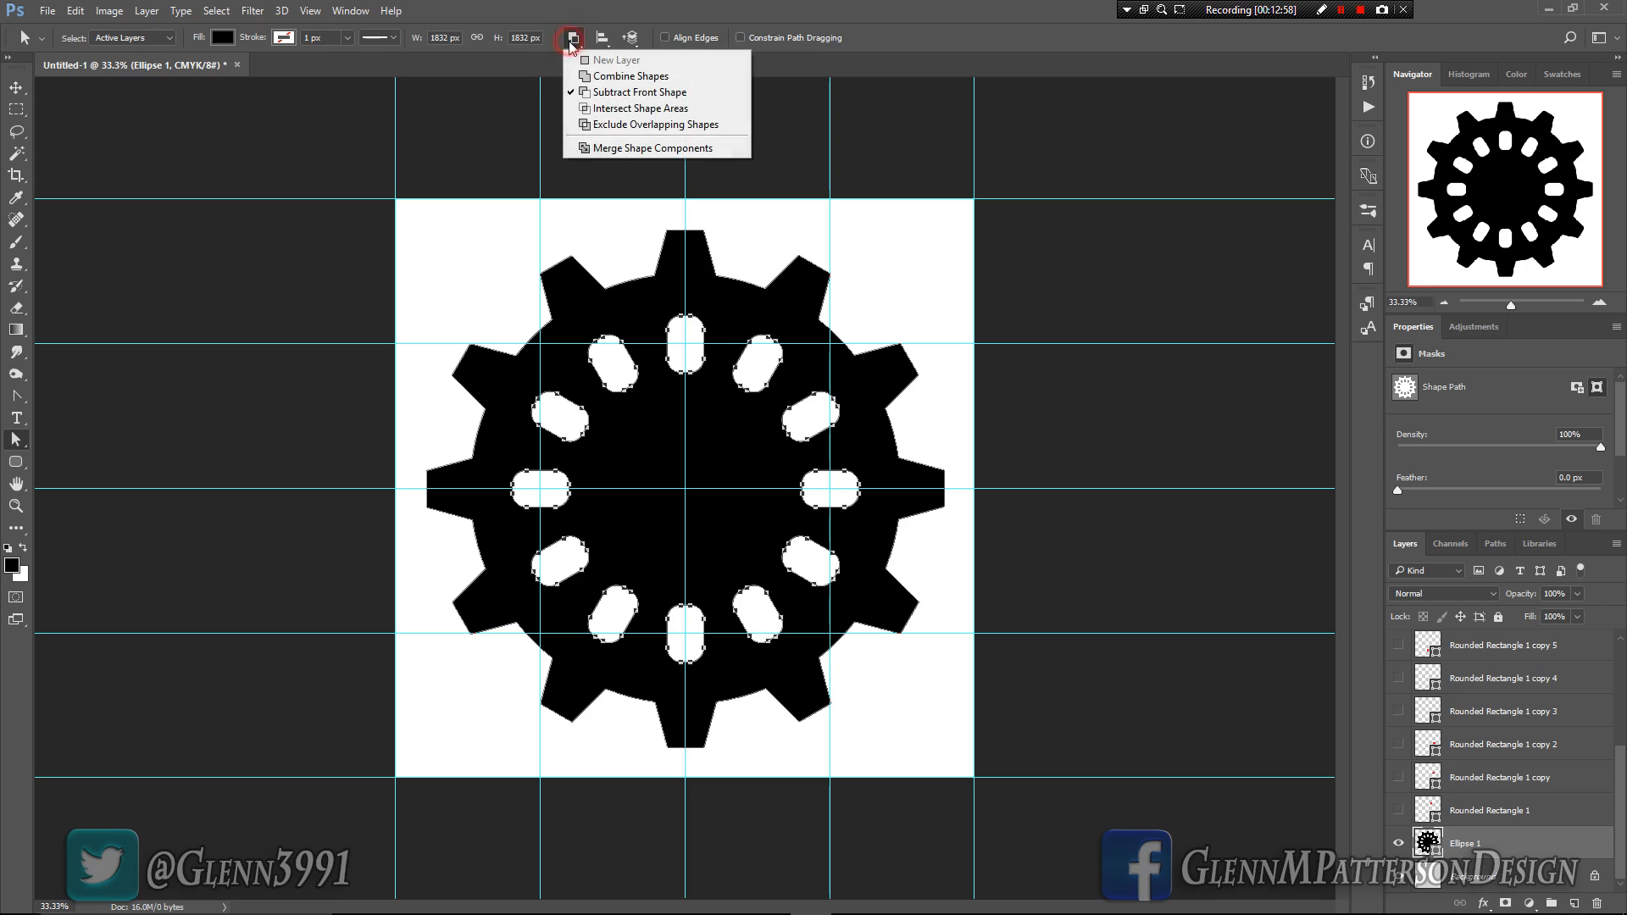
pyautogui.click(601, 145)
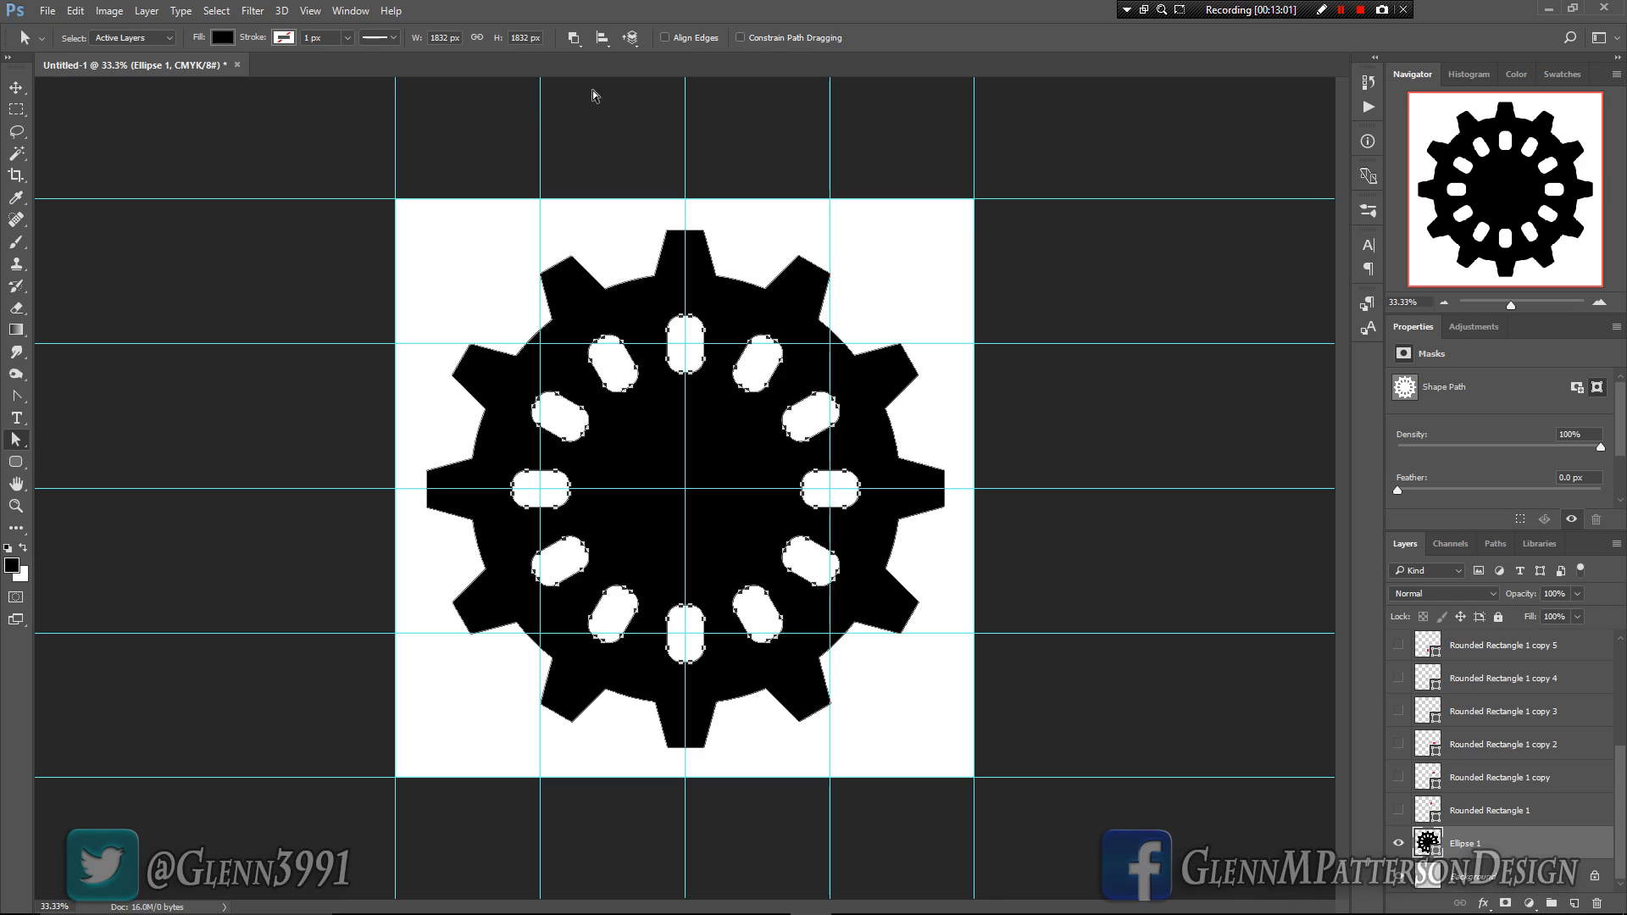
pyautogui.click(577, 41)
pyautogui.click(612, 149)
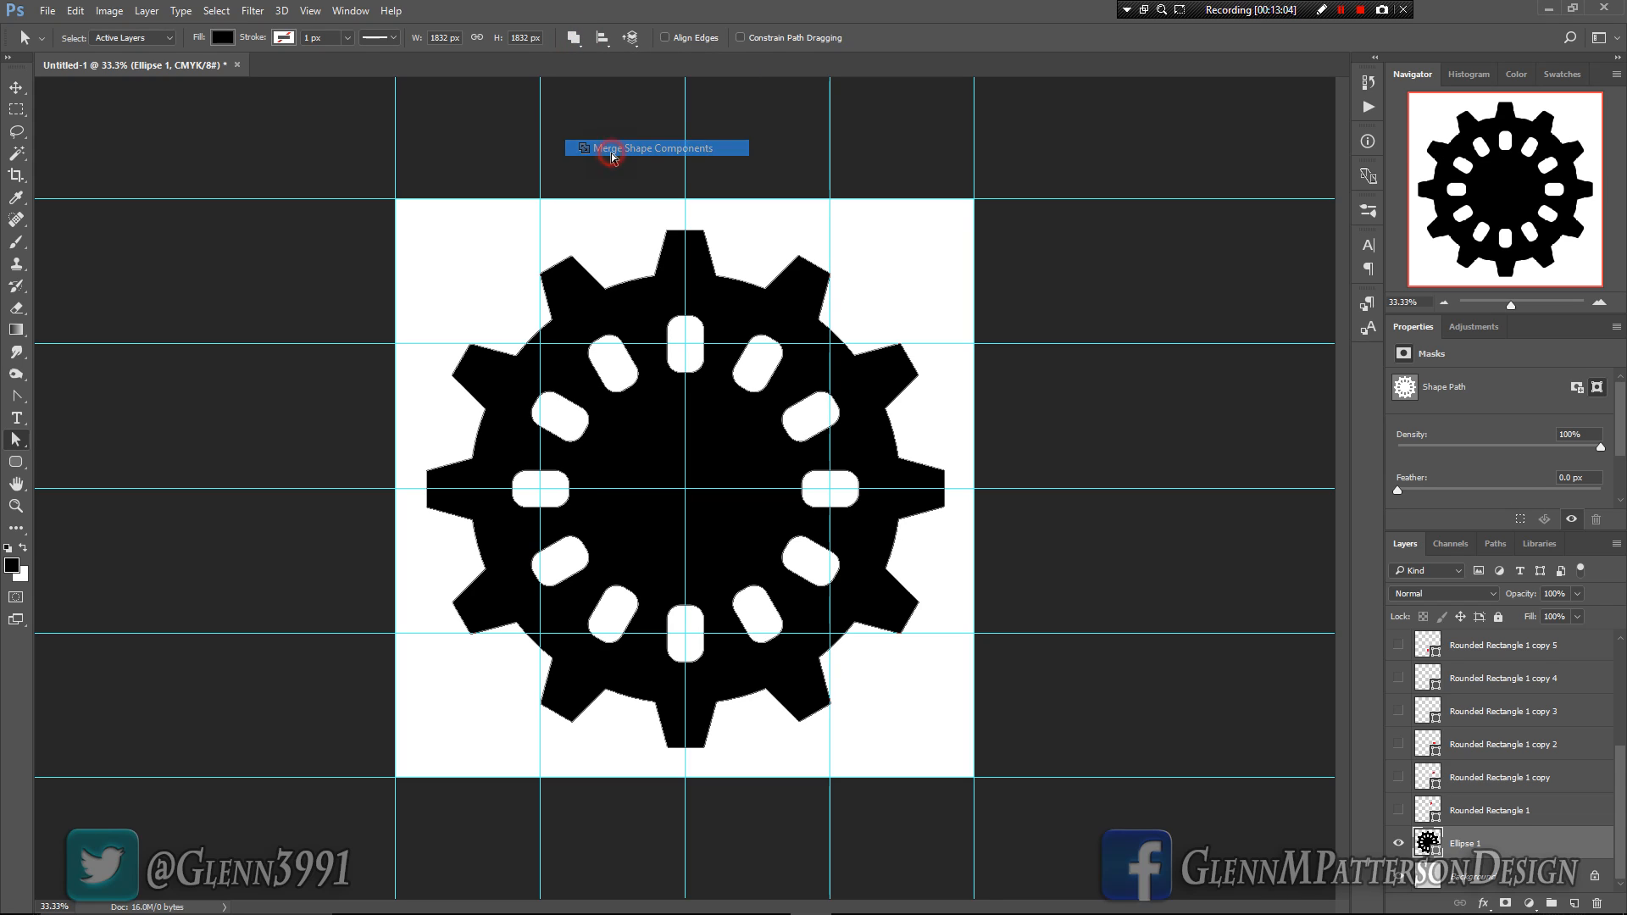
pyautogui.click(574, 39)
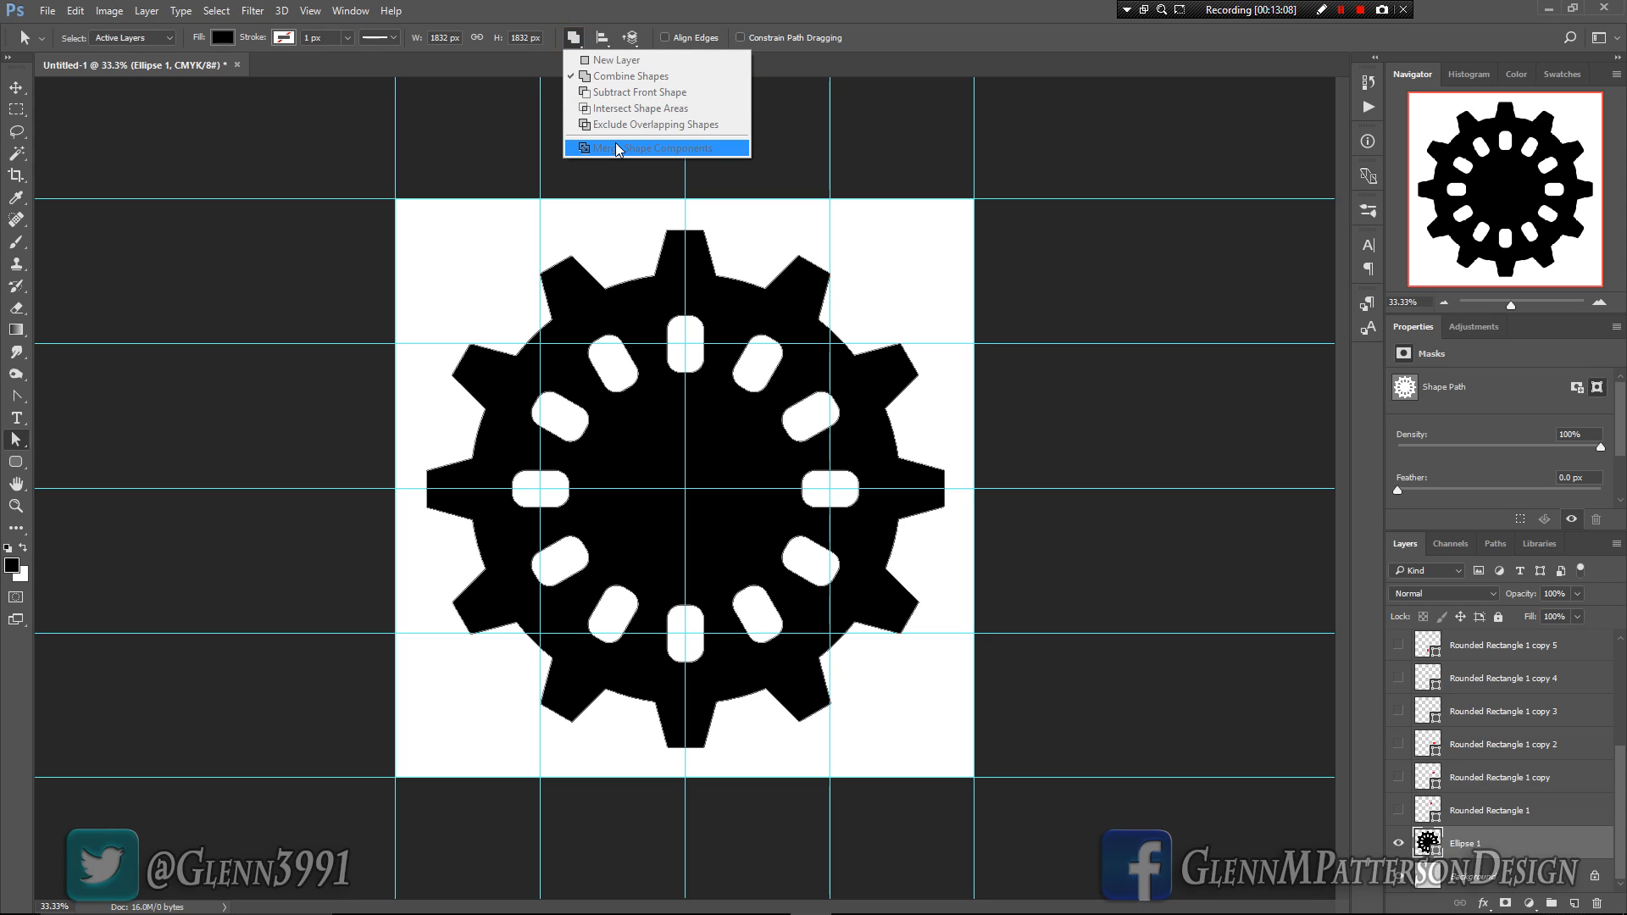
pyautogui.click(573, 37)
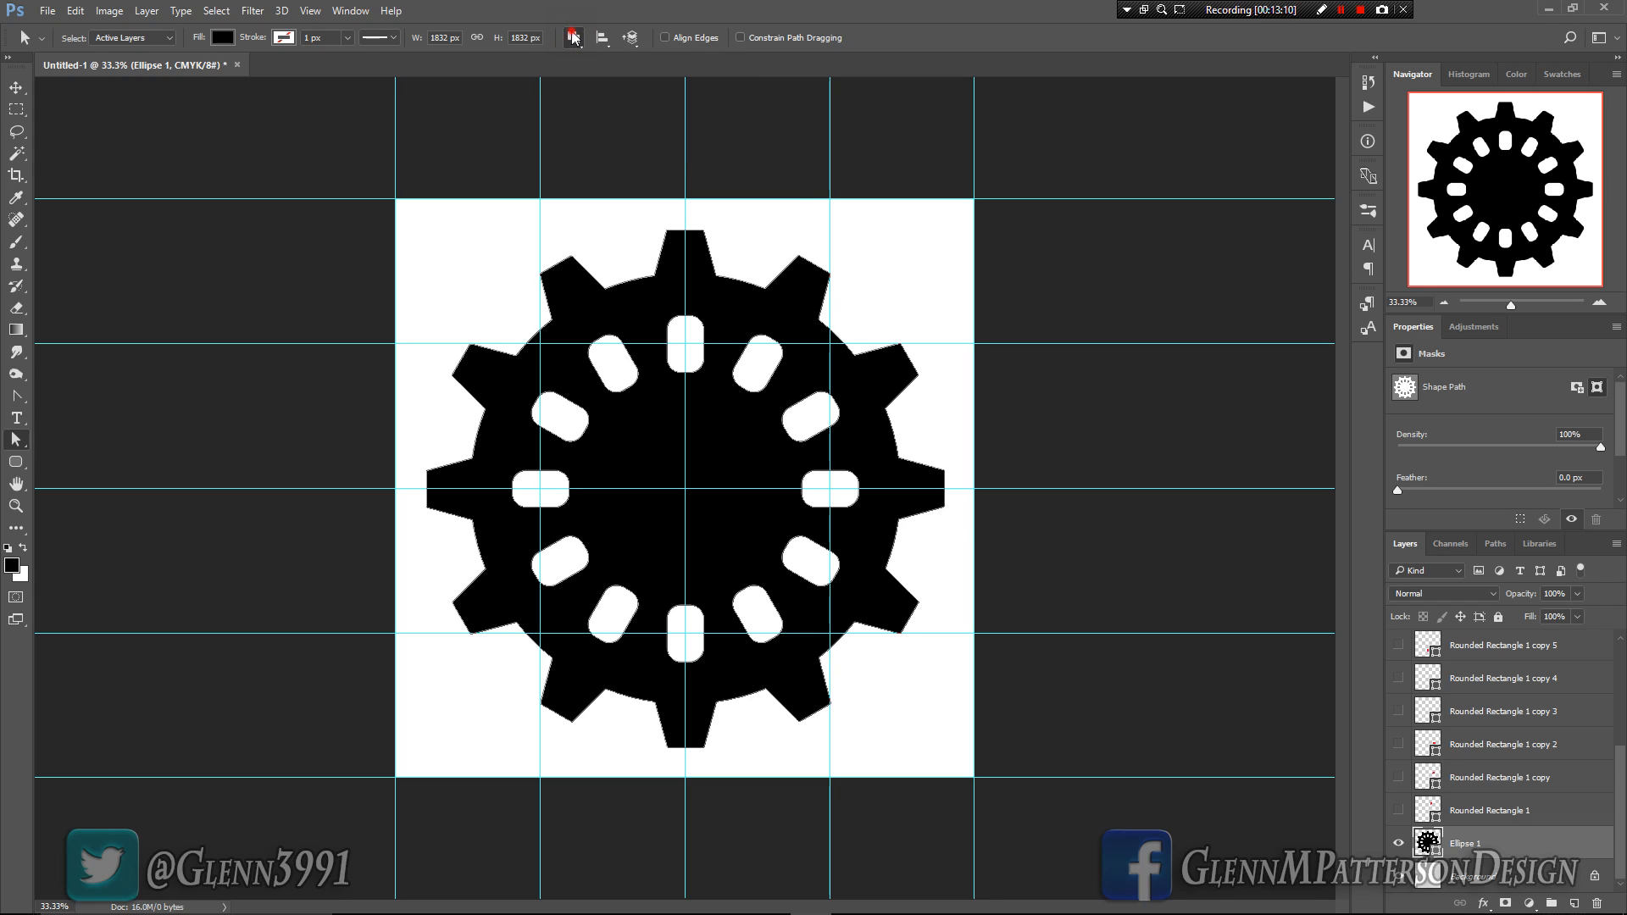
# Step: Select the merged gear path and define it as a custom shape named Gear
pyautogui.click(751, 530)
pyautogui.click(44, 11)
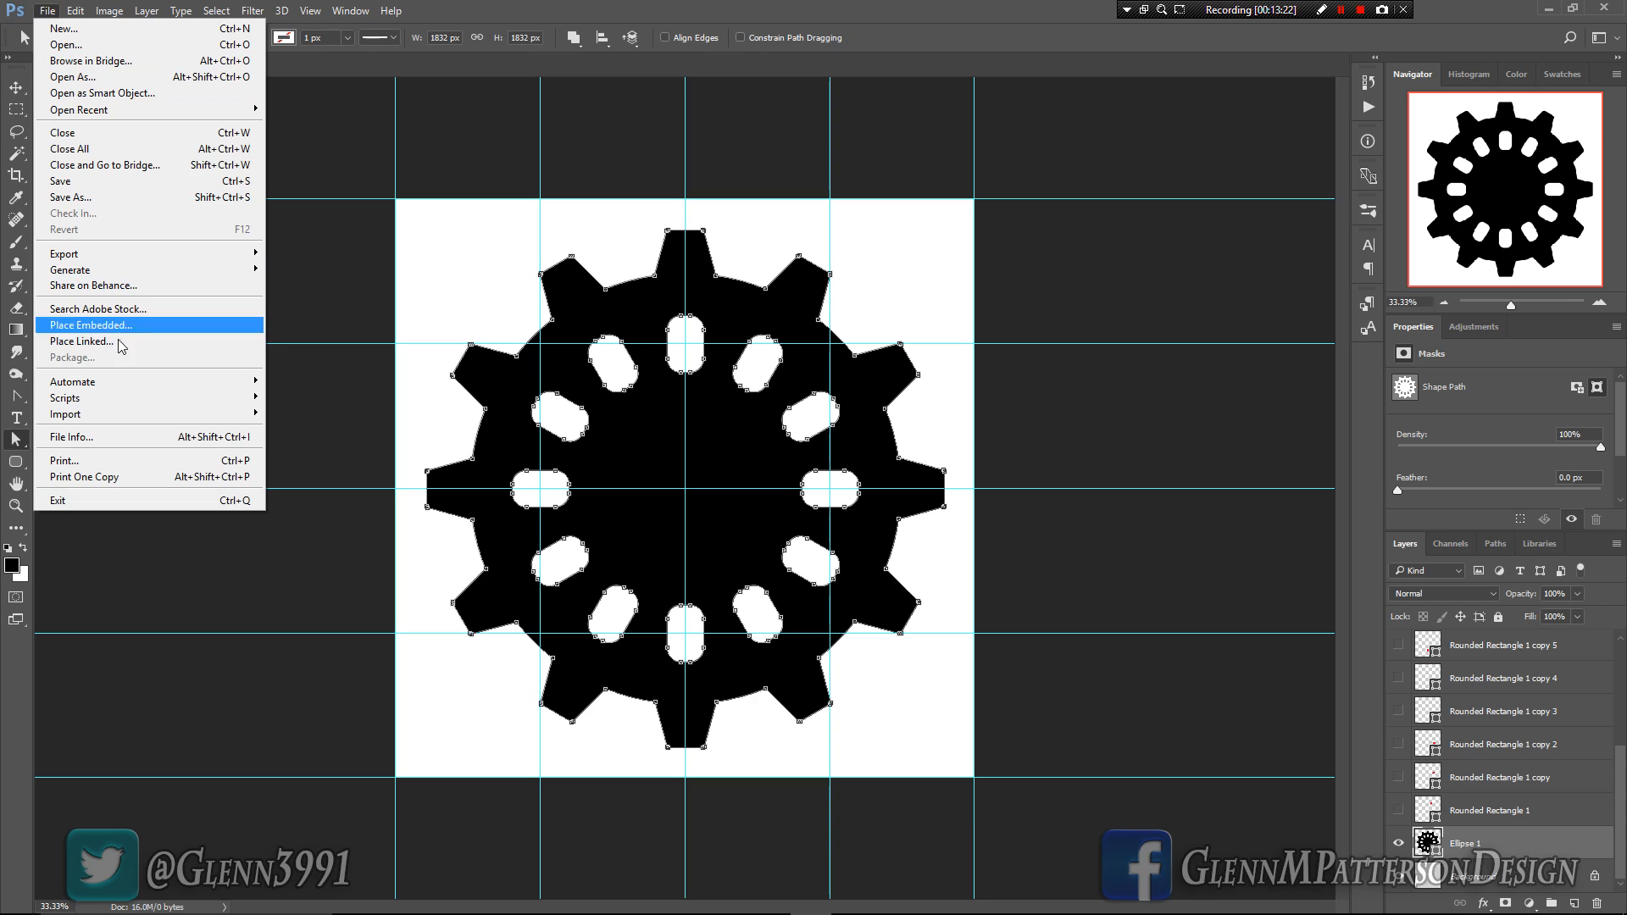
pyautogui.moveTo(76, 11)
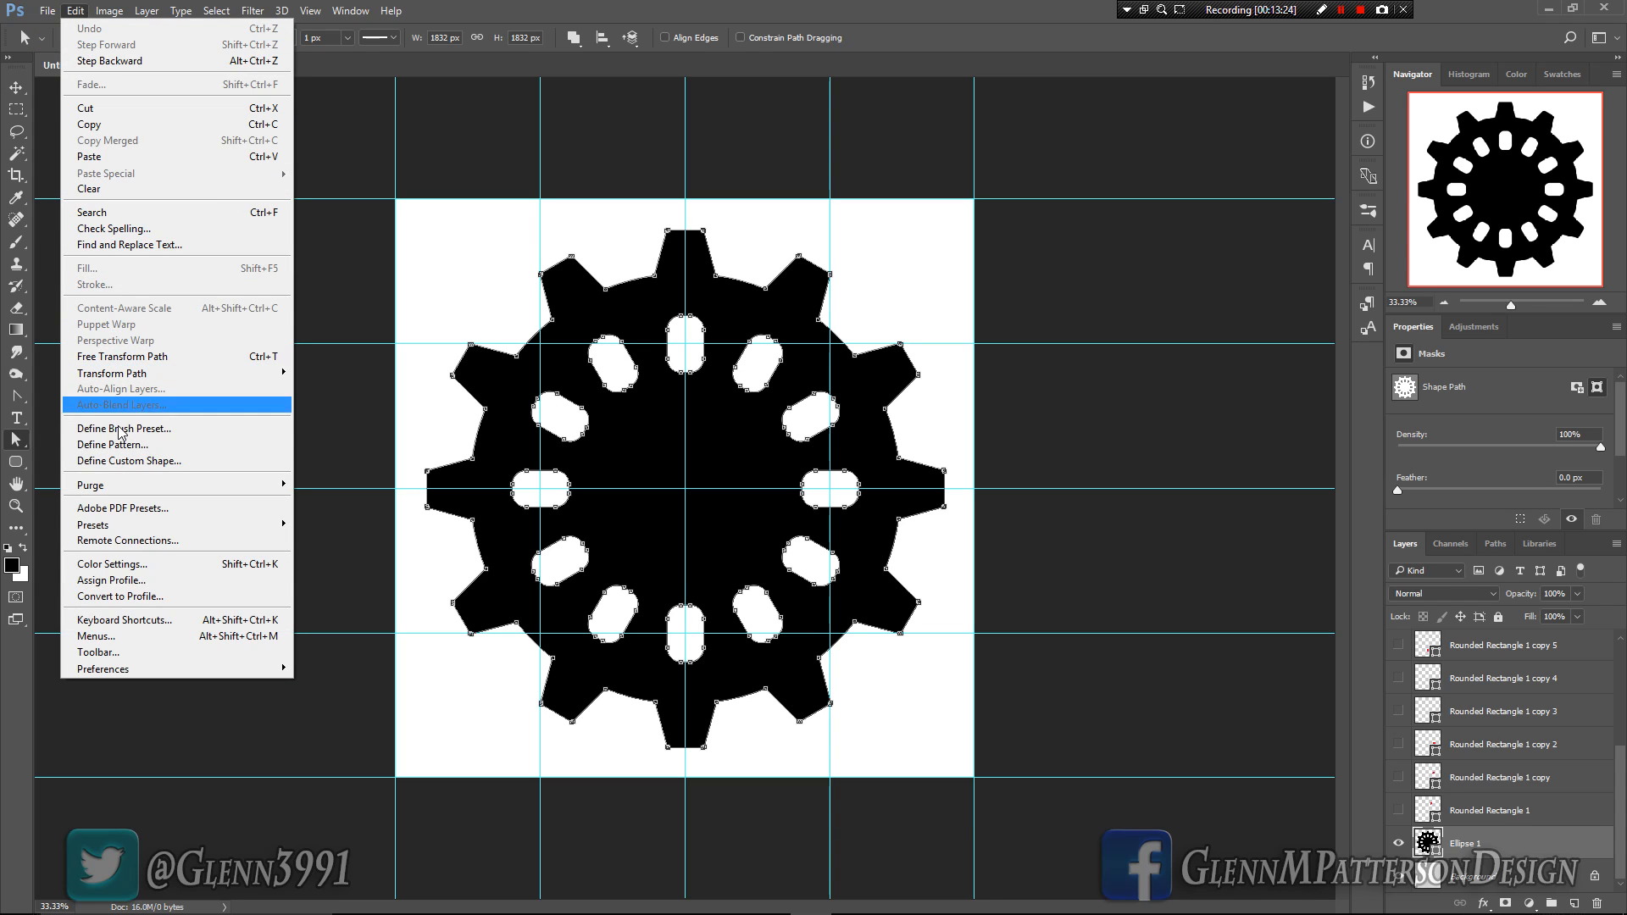
pyautogui.click(131, 462)
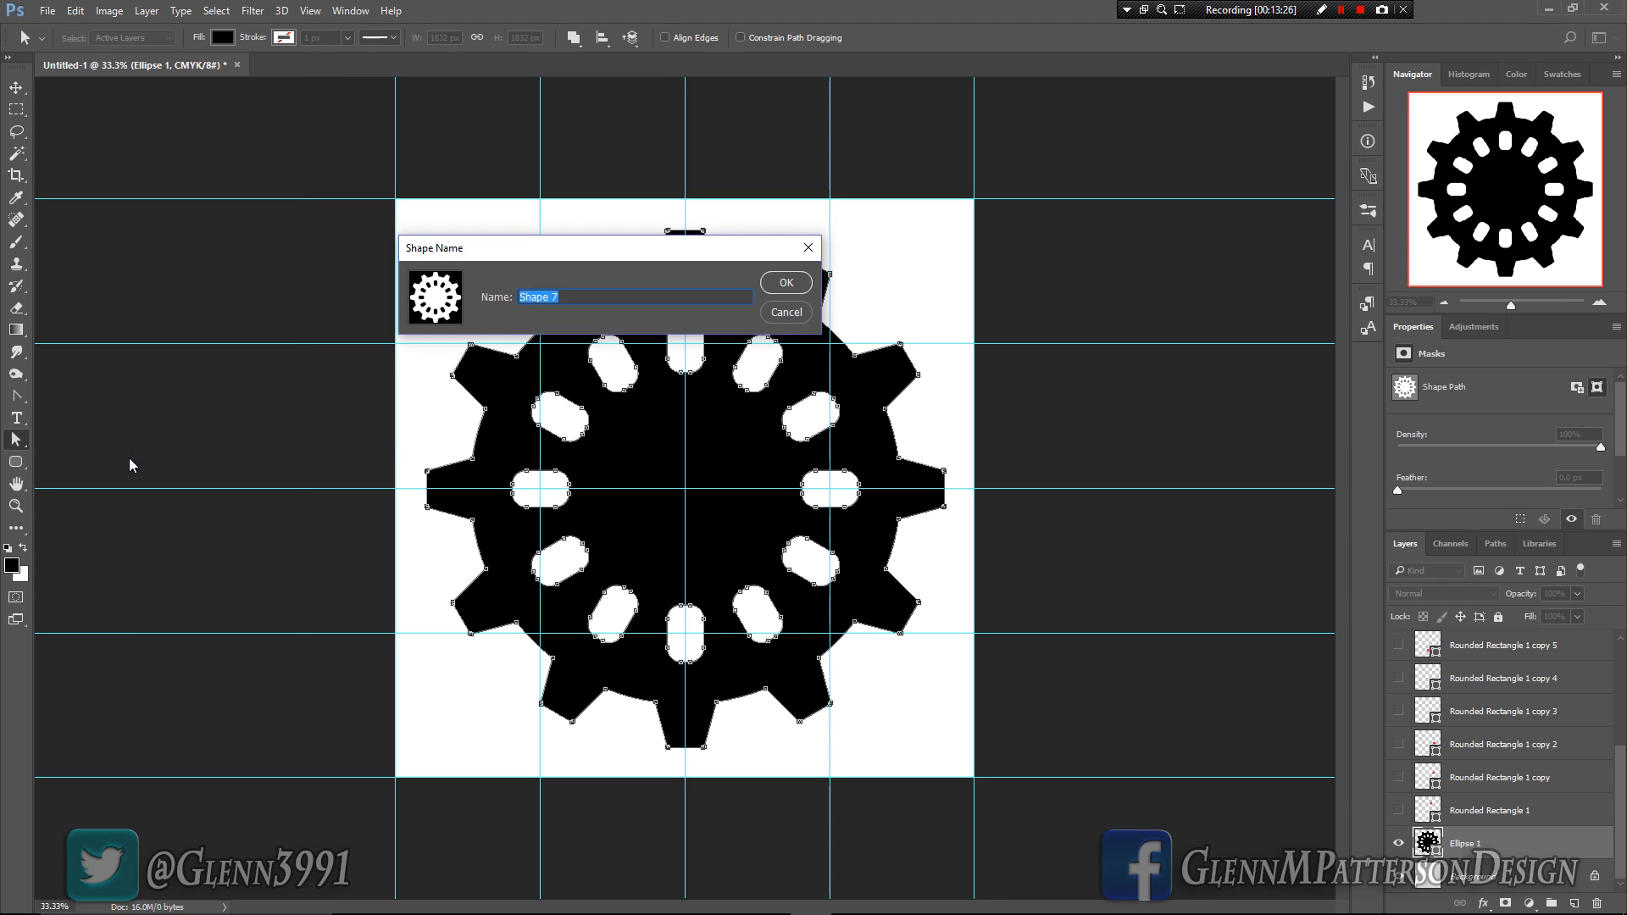
pyautogui.write('Gear')
pyautogui.press('Return')
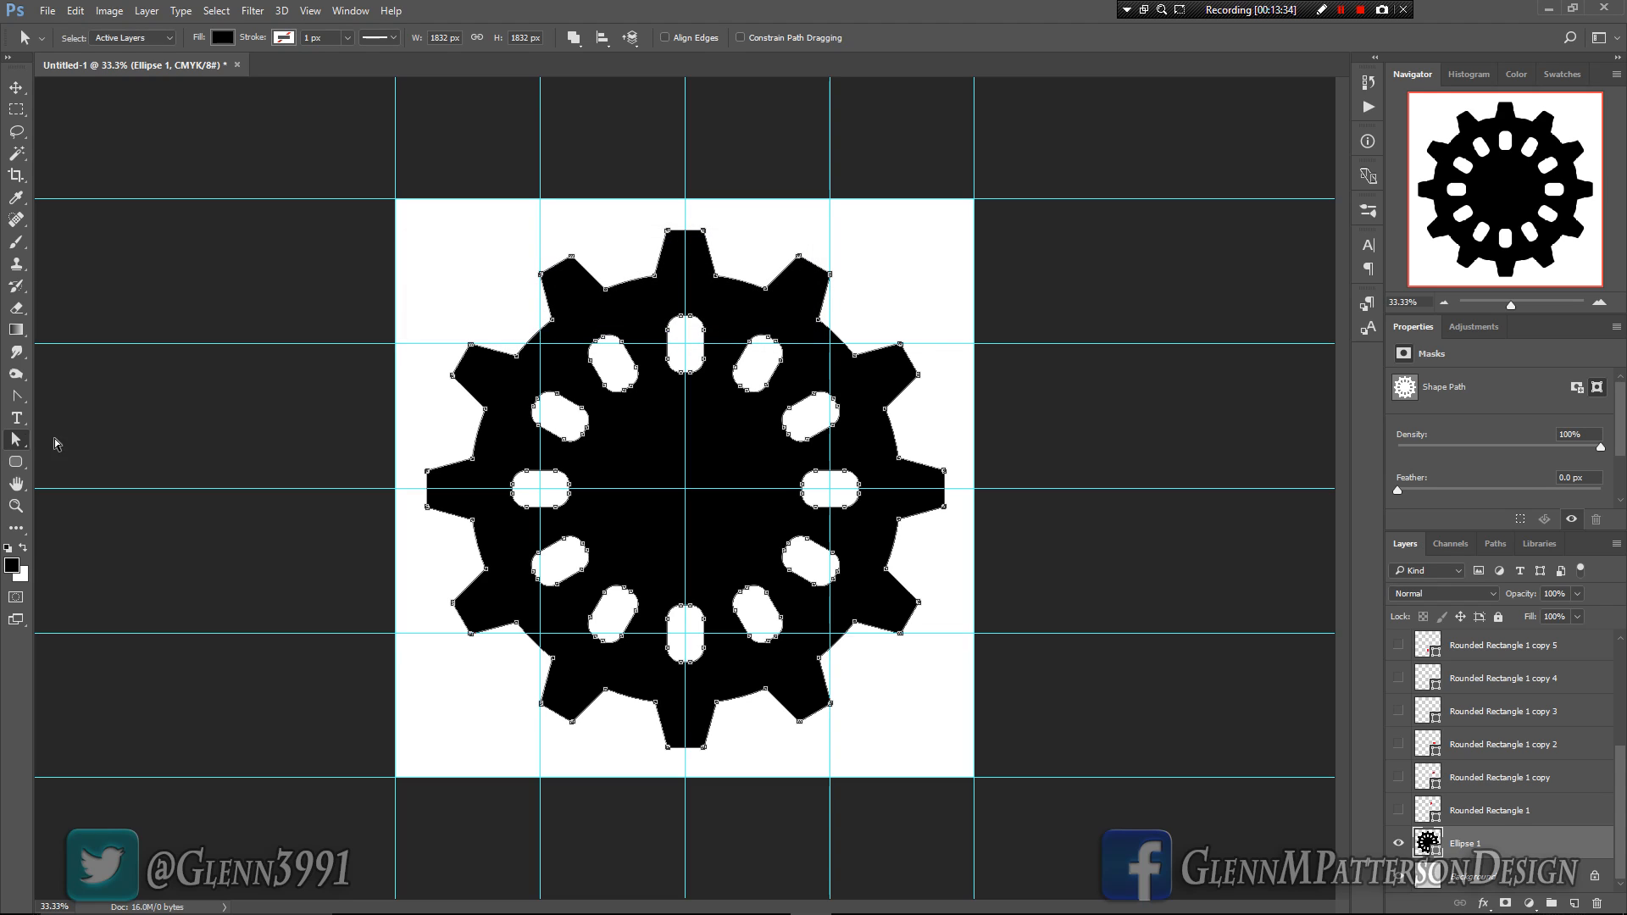
# Step: Activate the Custom Shape tool and choose the newly defined gear as its shape
pyautogui.click(15, 464)
pyautogui.moveTo(15, 471); pyautogui.dragTo(81, 542)
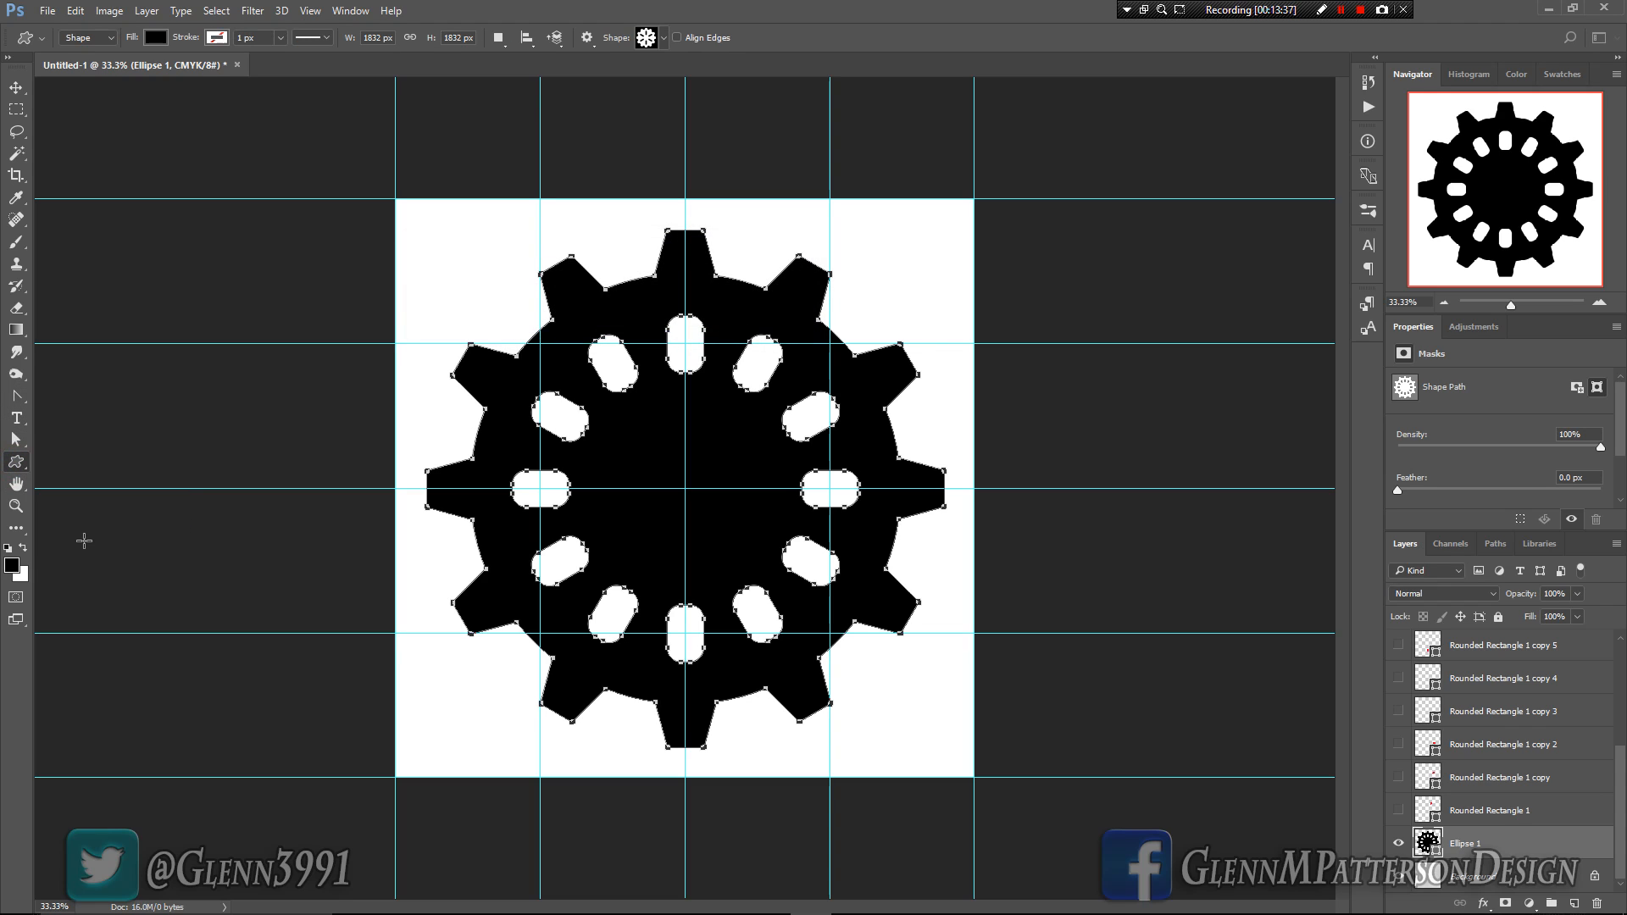
pyautogui.click(662, 40)
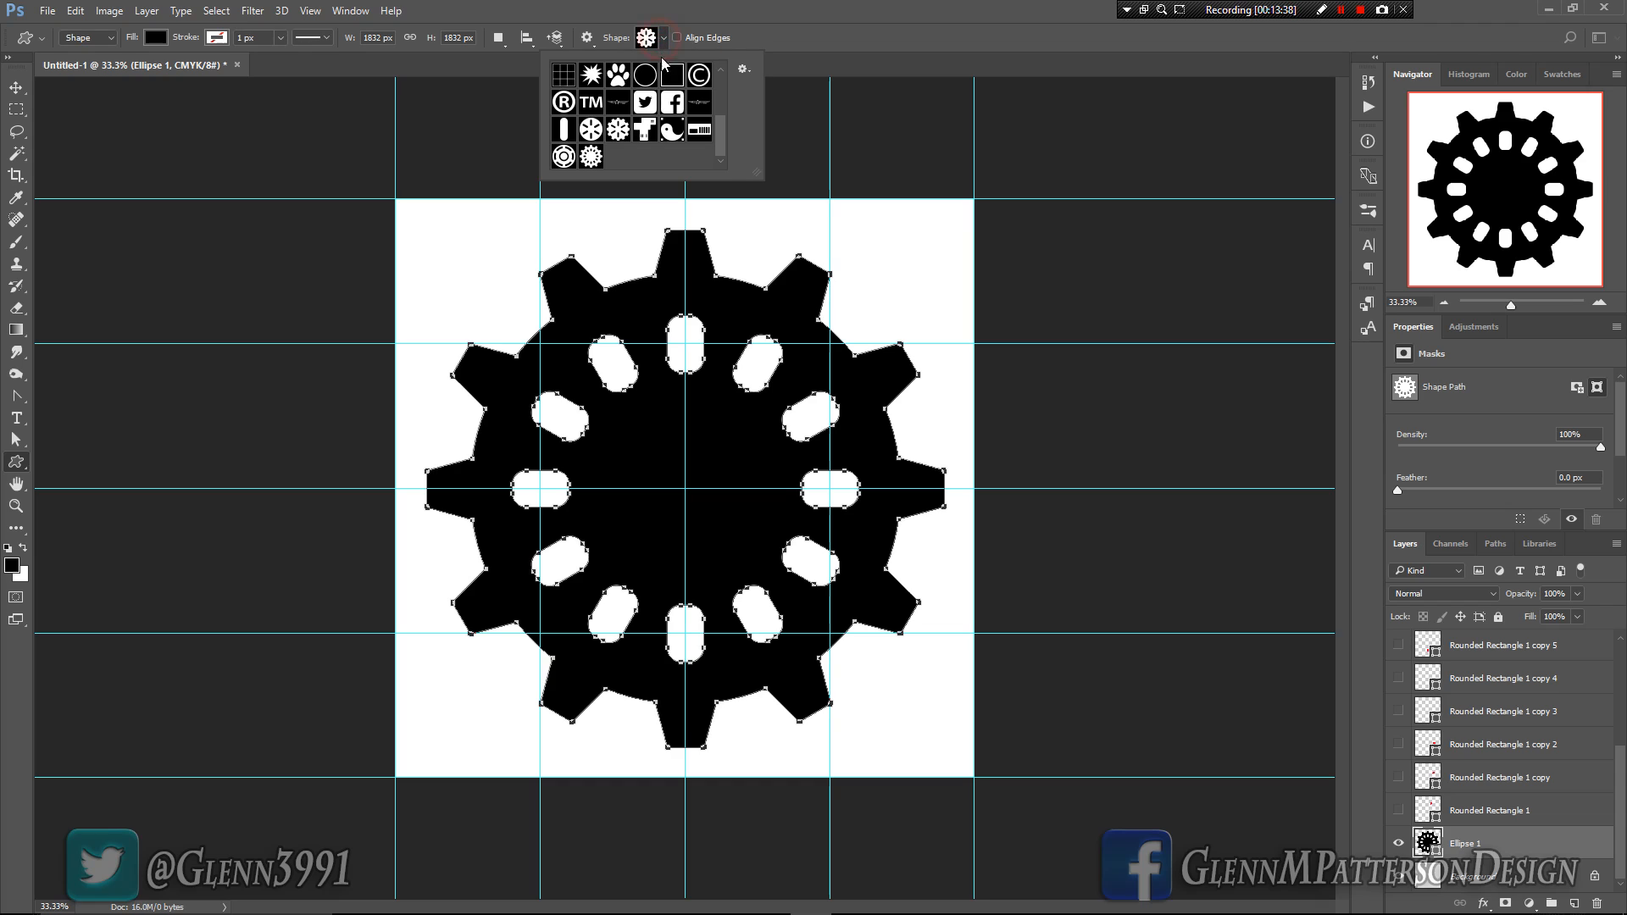
pyautogui.click(592, 157)
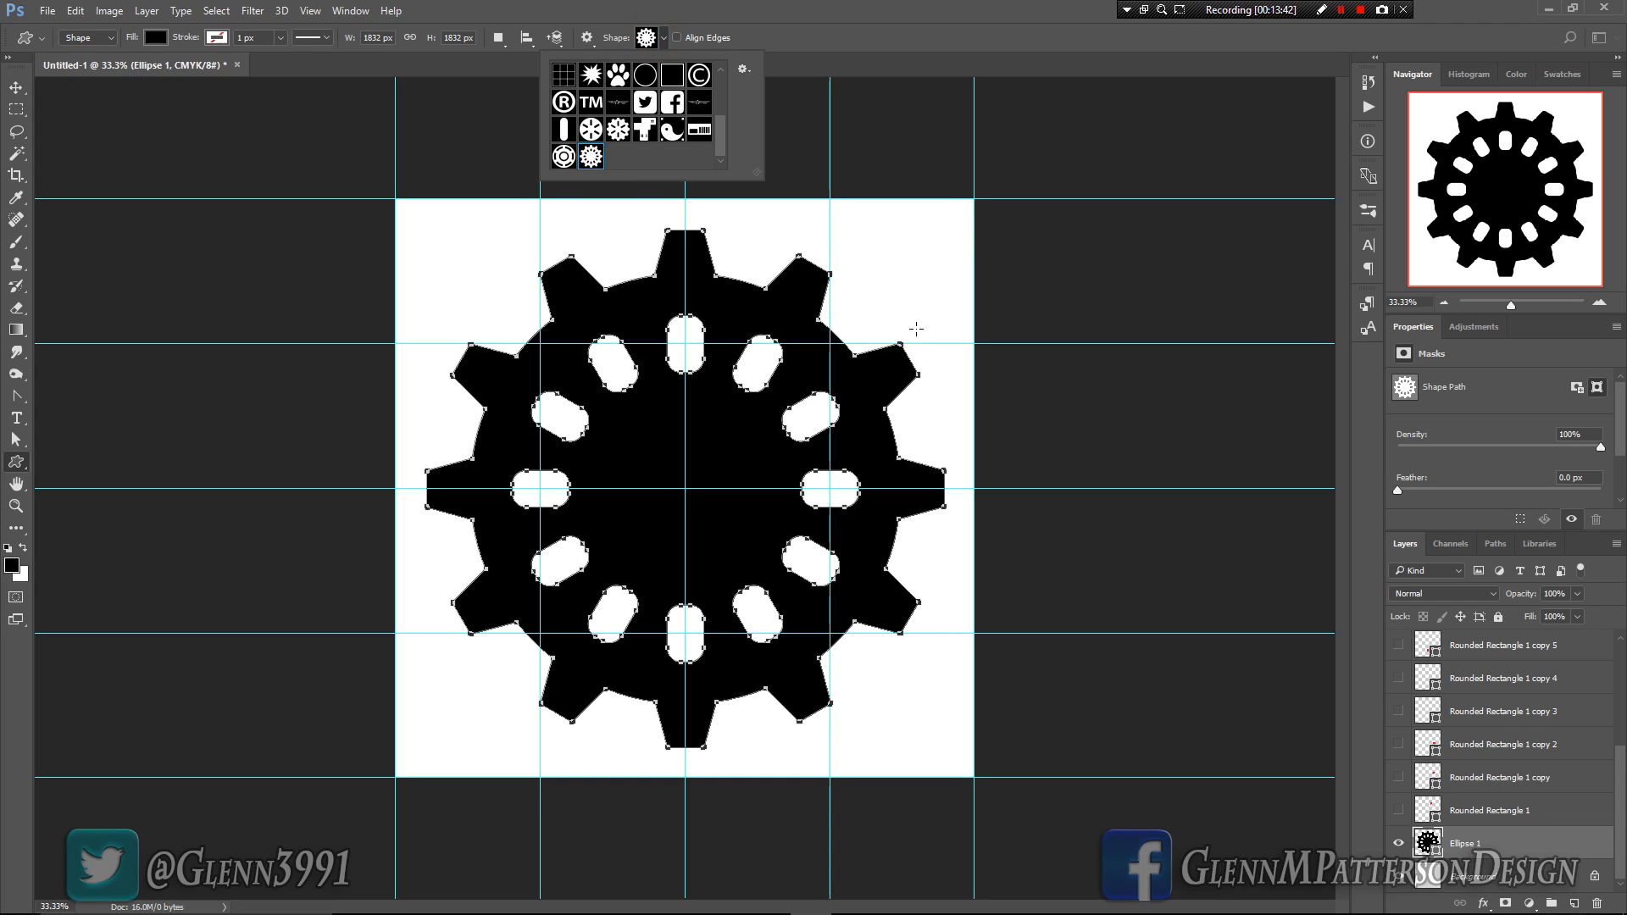
pyautogui.click(661, 40)
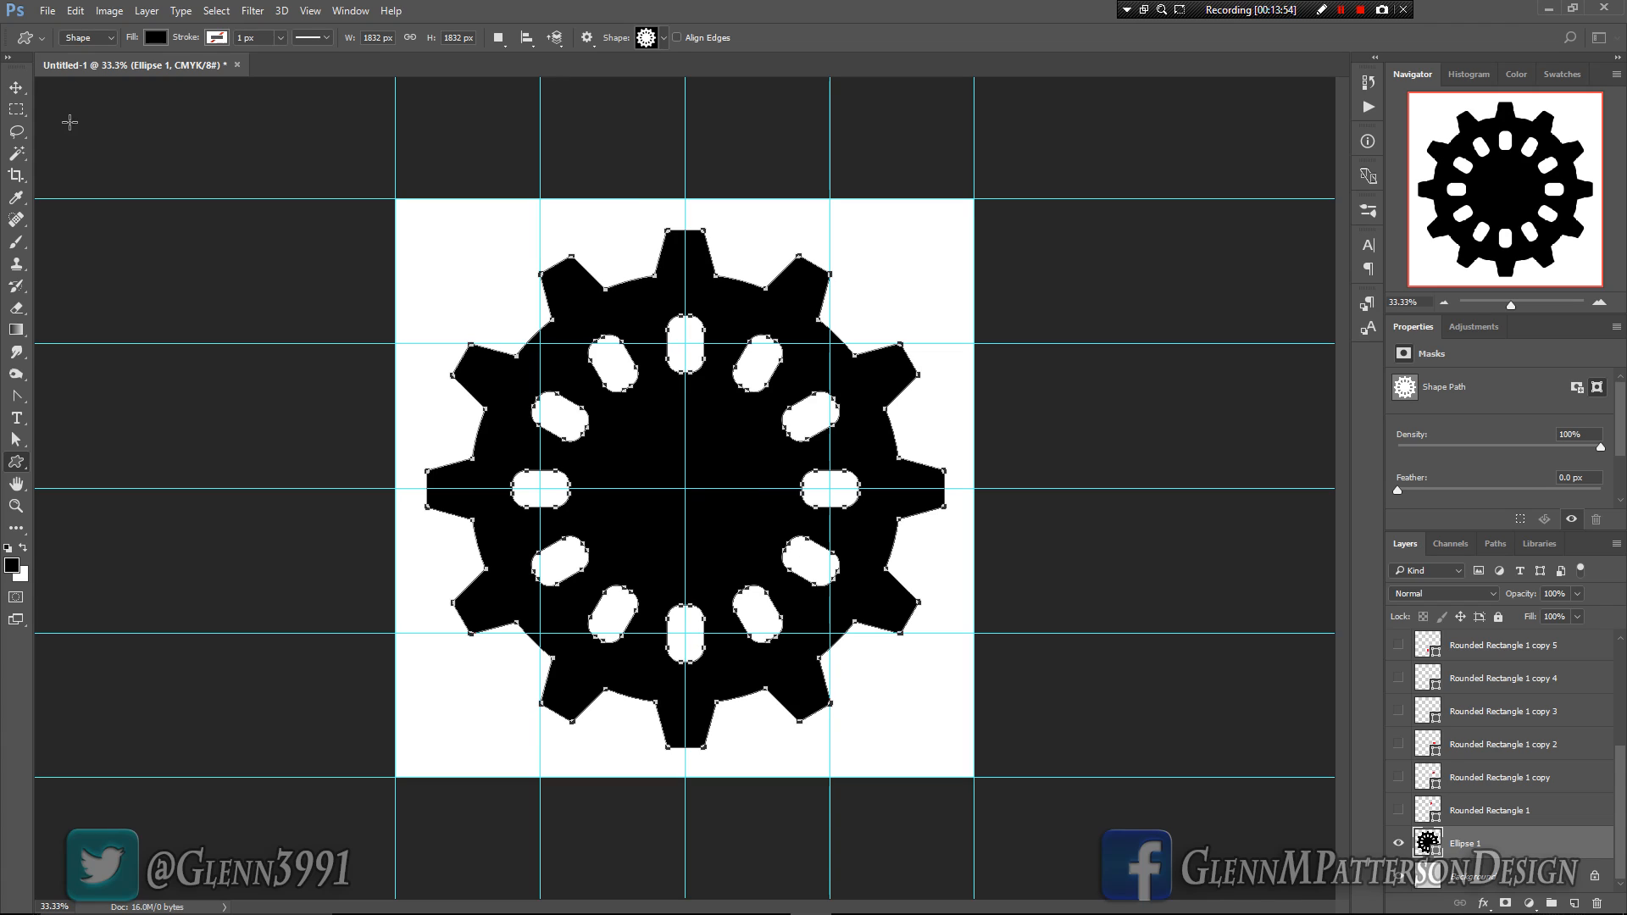
# Step: Remove all hidden red slot layers, from Rounded Rectangle 1 up to Rounded Rectangle 1 copy 11, keeping only Ellipse 1 and Background
pyautogui.click(1574, 810)
pyautogui.scroll(3, 1562, 797)
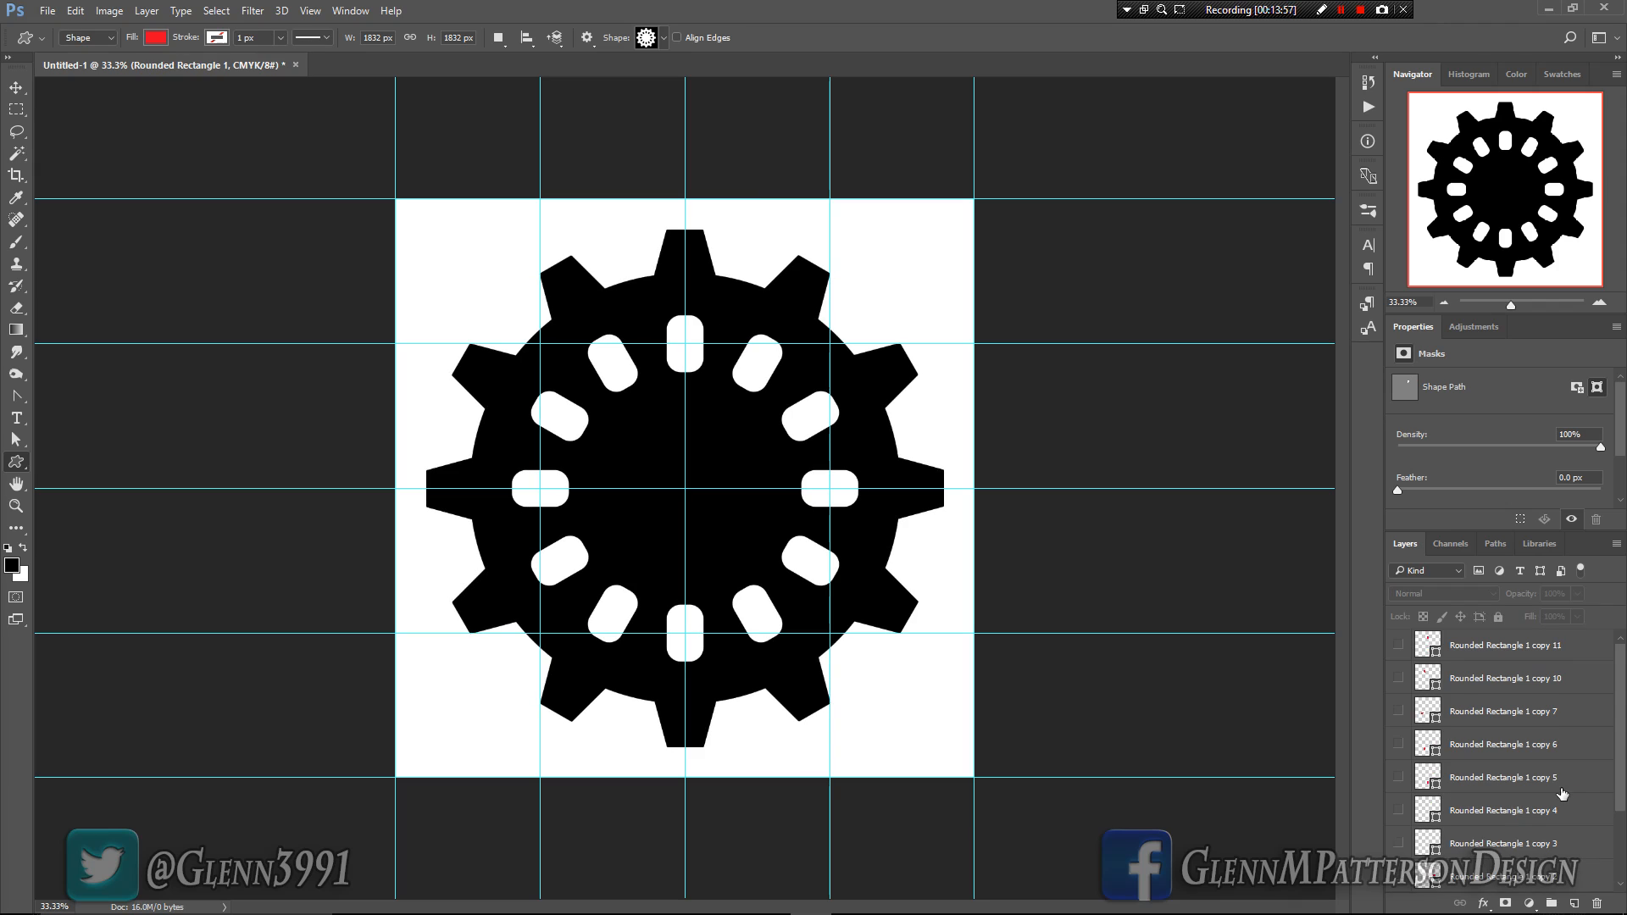
pyautogui.keyDown('shift'); pyautogui.click(1591, 654); pyautogui.keyUp('shift')
pyautogui.hotkey('ctrl', 'e')
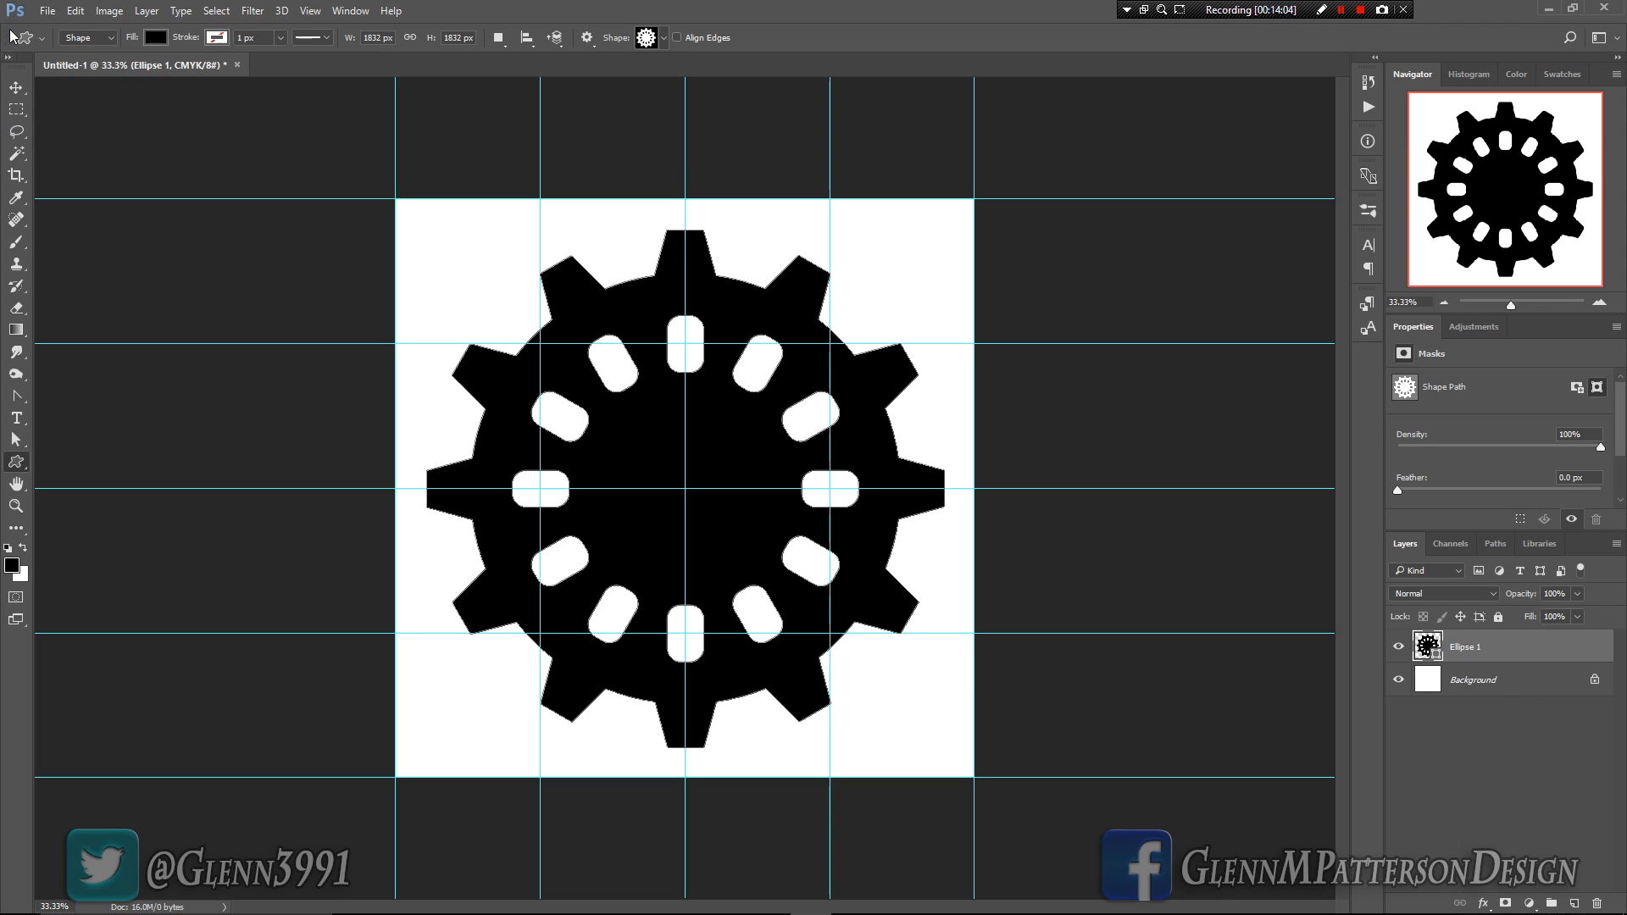
# Step: Open the Export As settings for the gear document and set the file format to SVG
pyautogui.click(52, 14)
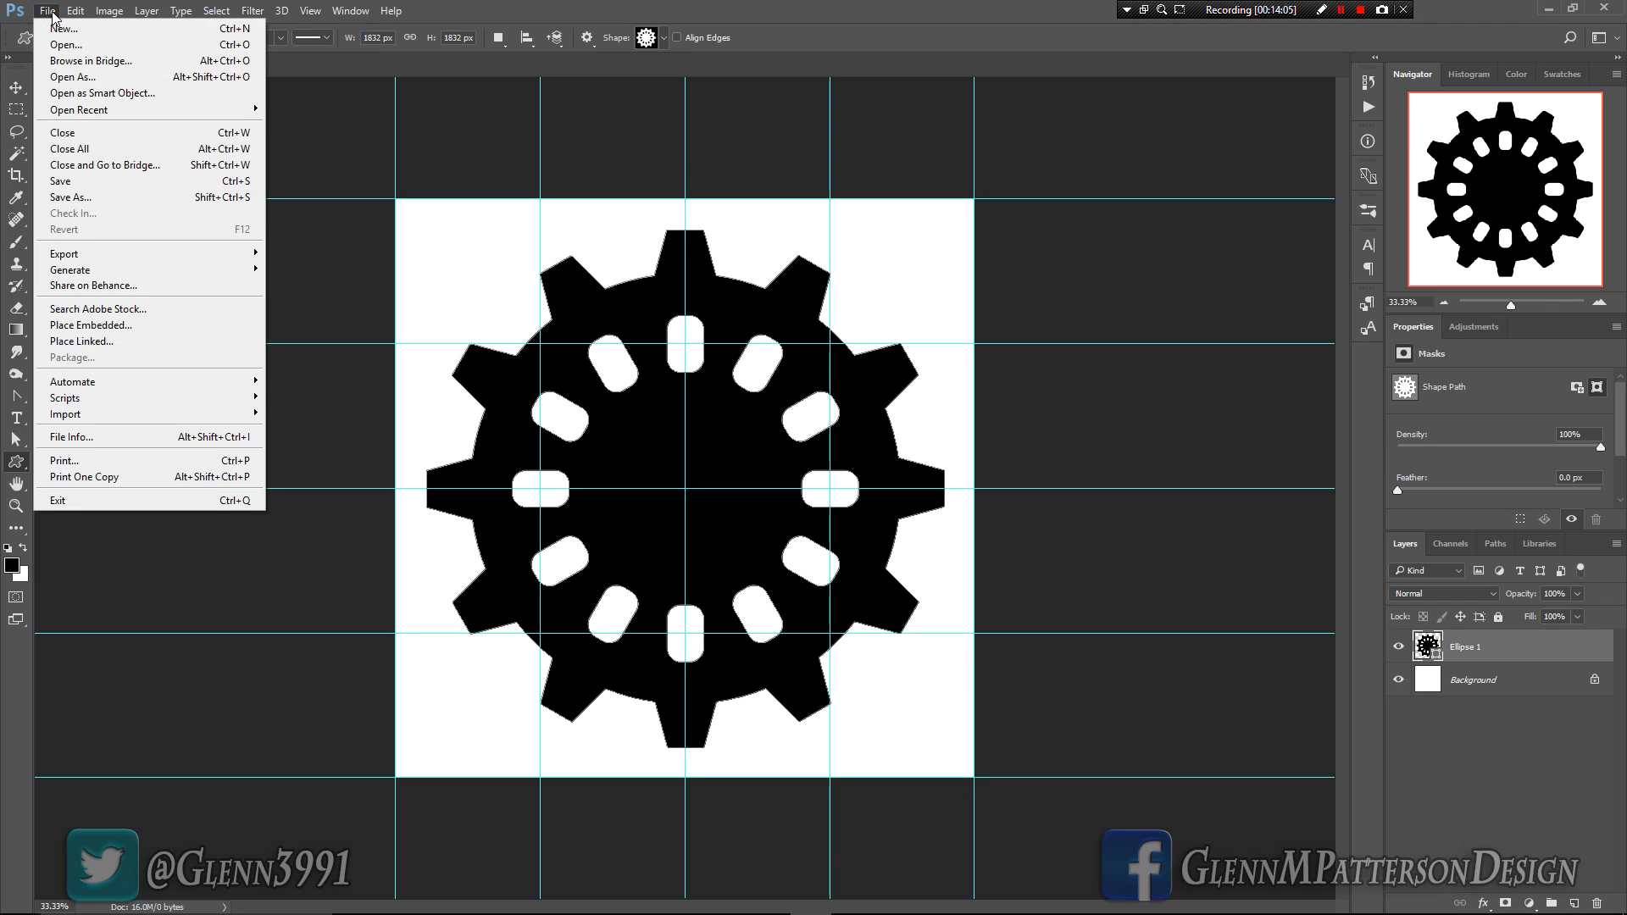
pyautogui.moveTo(90, 254)
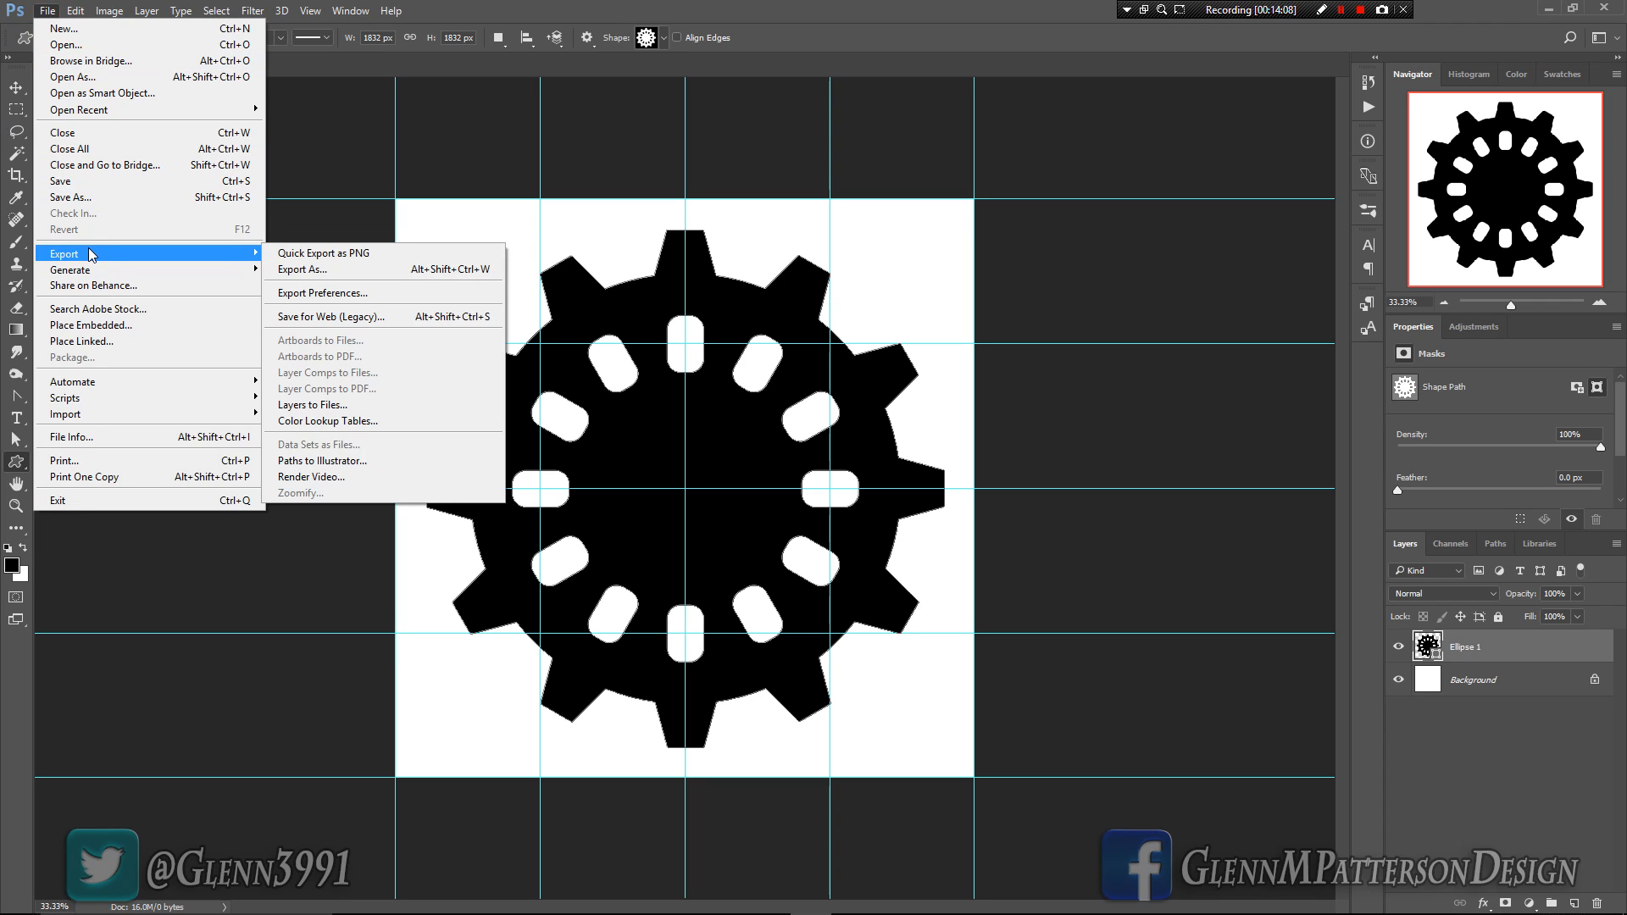
pyautogui.click(302, 269)
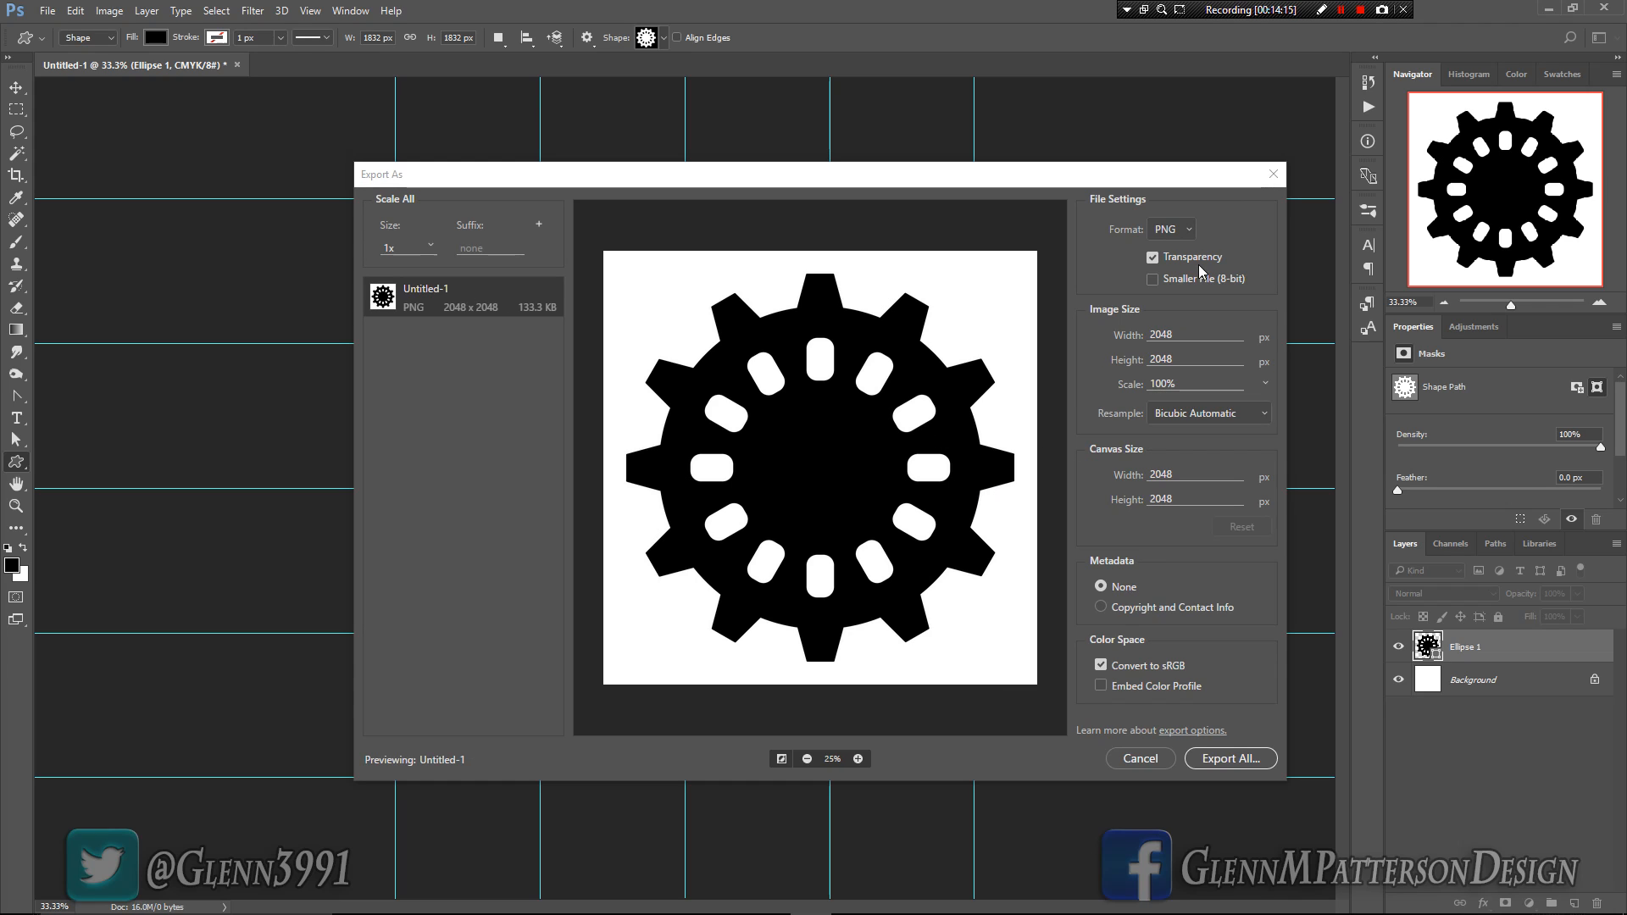
pyautogui.click(1173, 233)
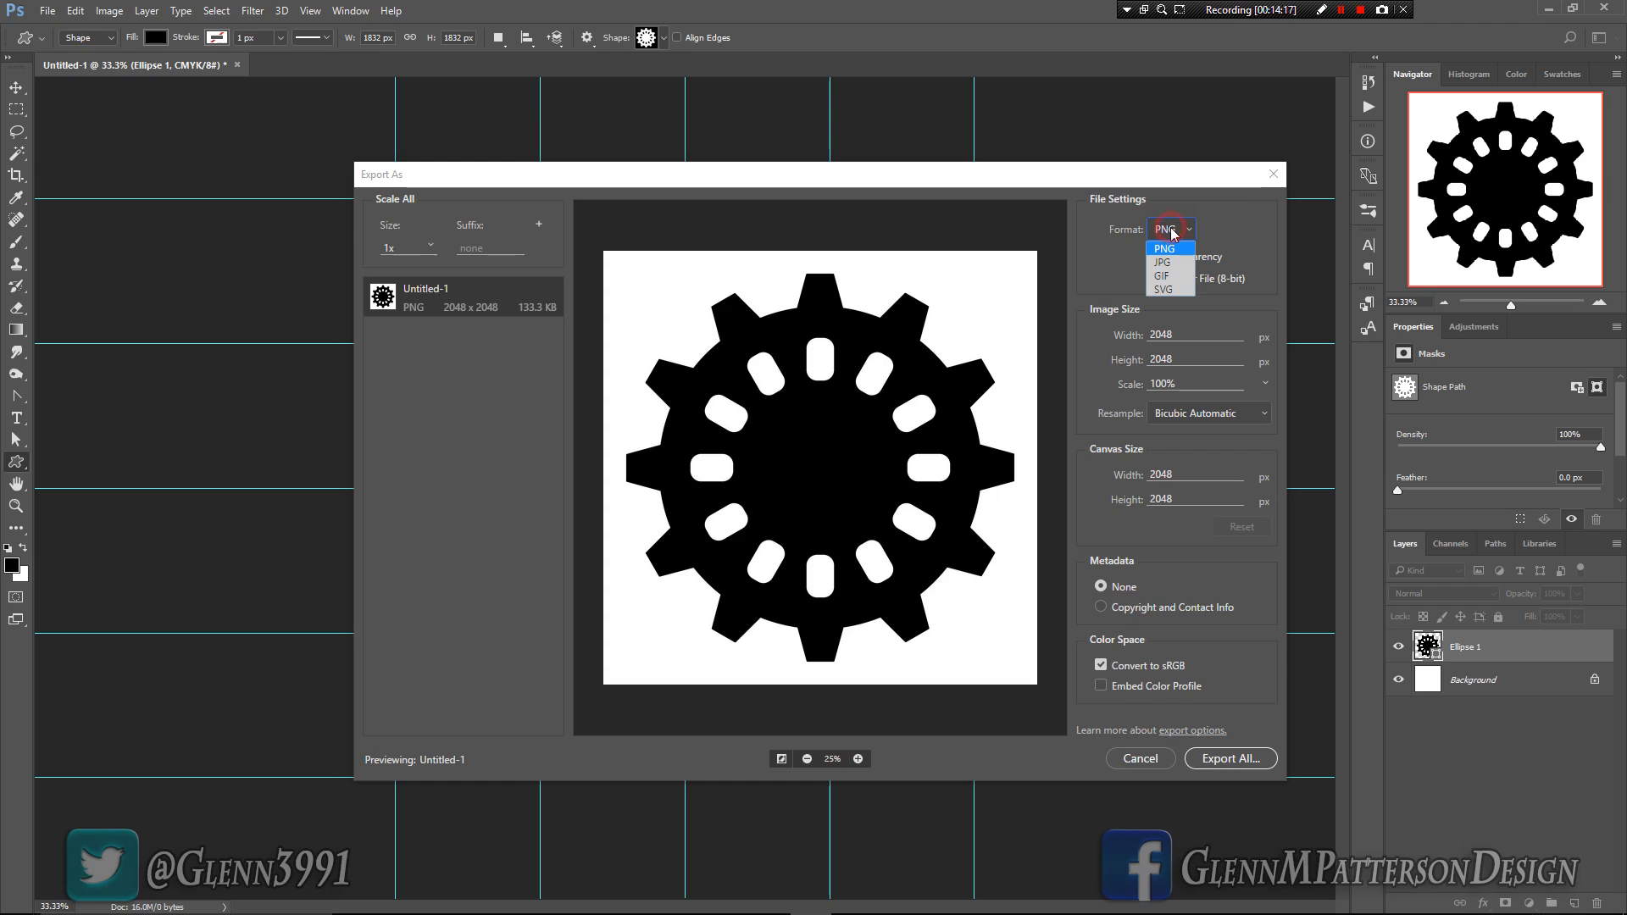
pyautogui.click(1168, 294)
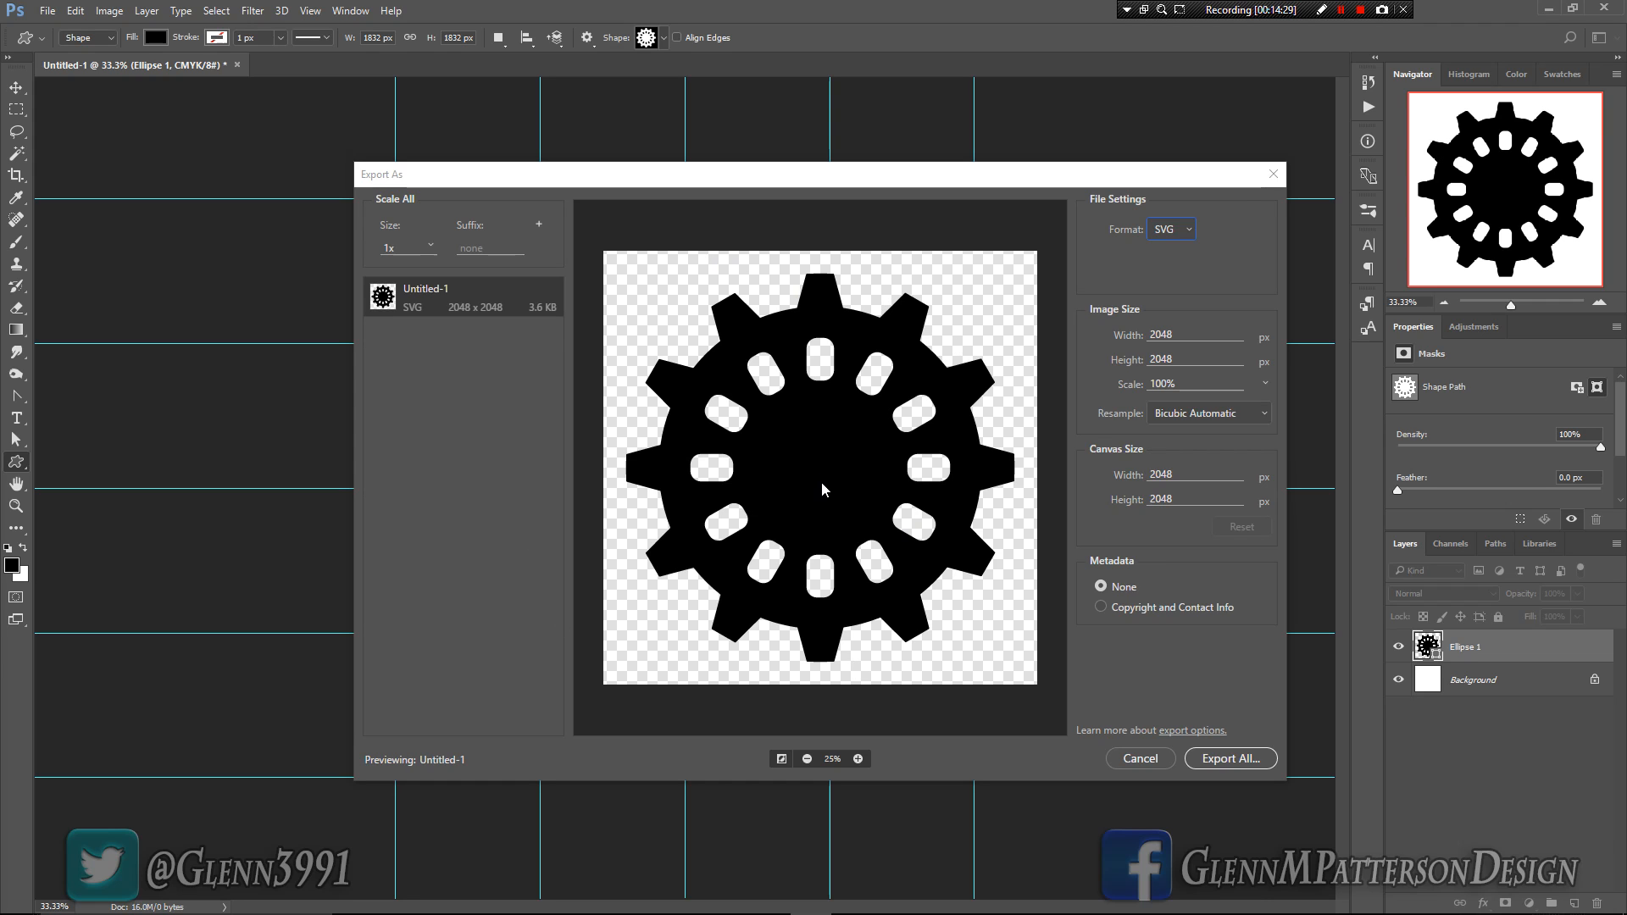
# Step: Export the gear to the Desktop as an SVG file named Untitled-1
pyautogui.click(1227, 759)
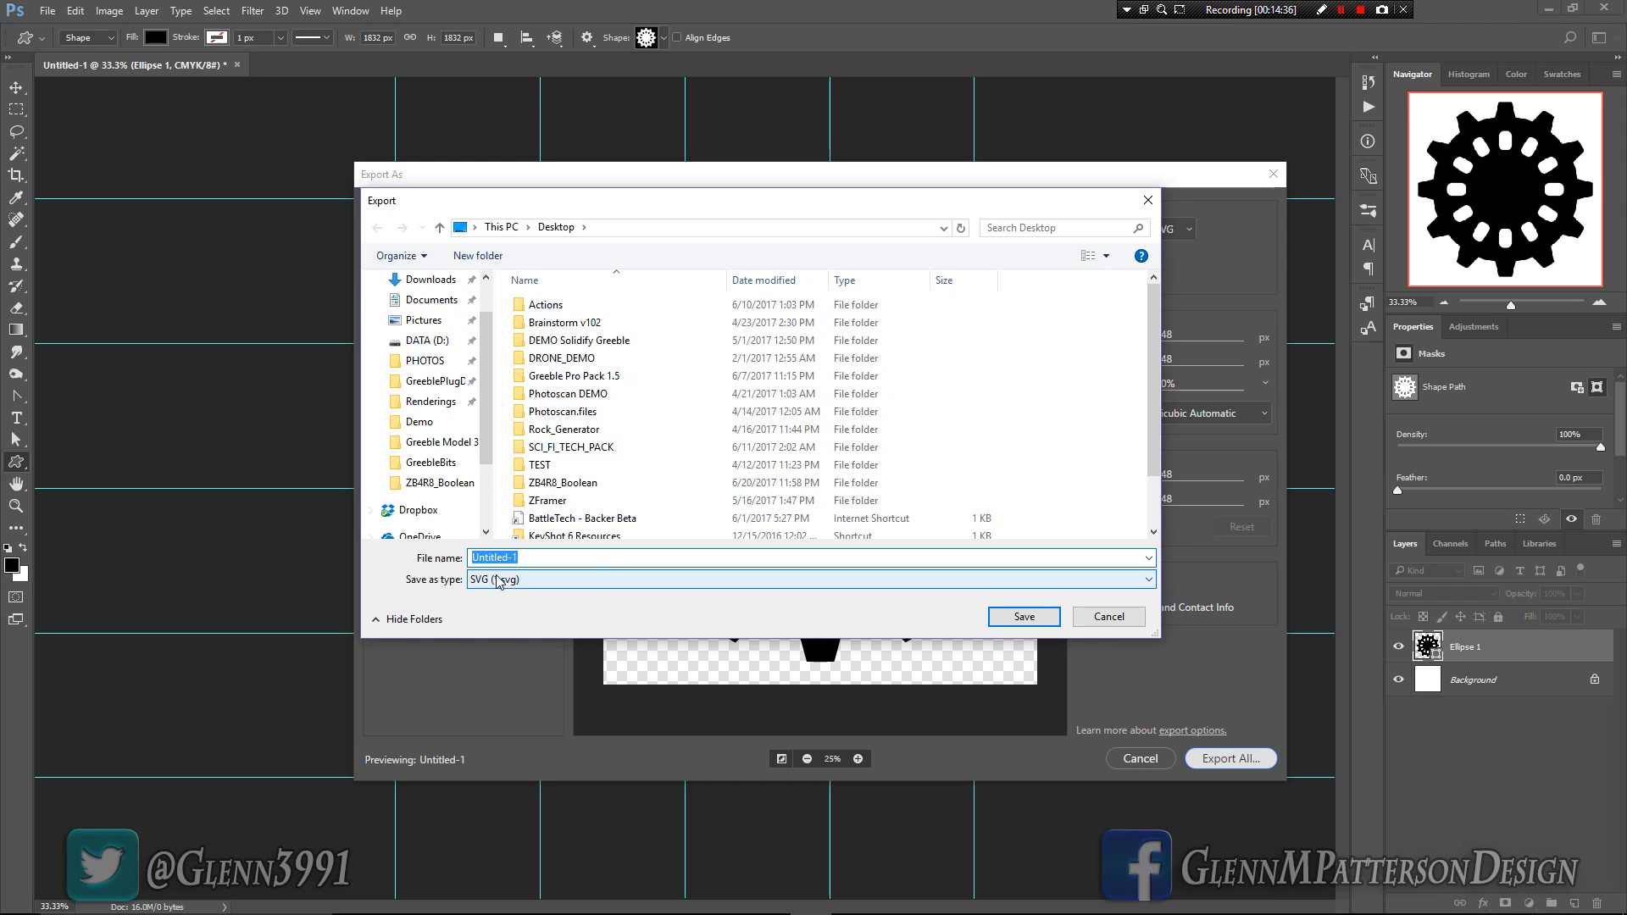
pyautogui.click(1009, 618)
pyautogui.click(849, 466)
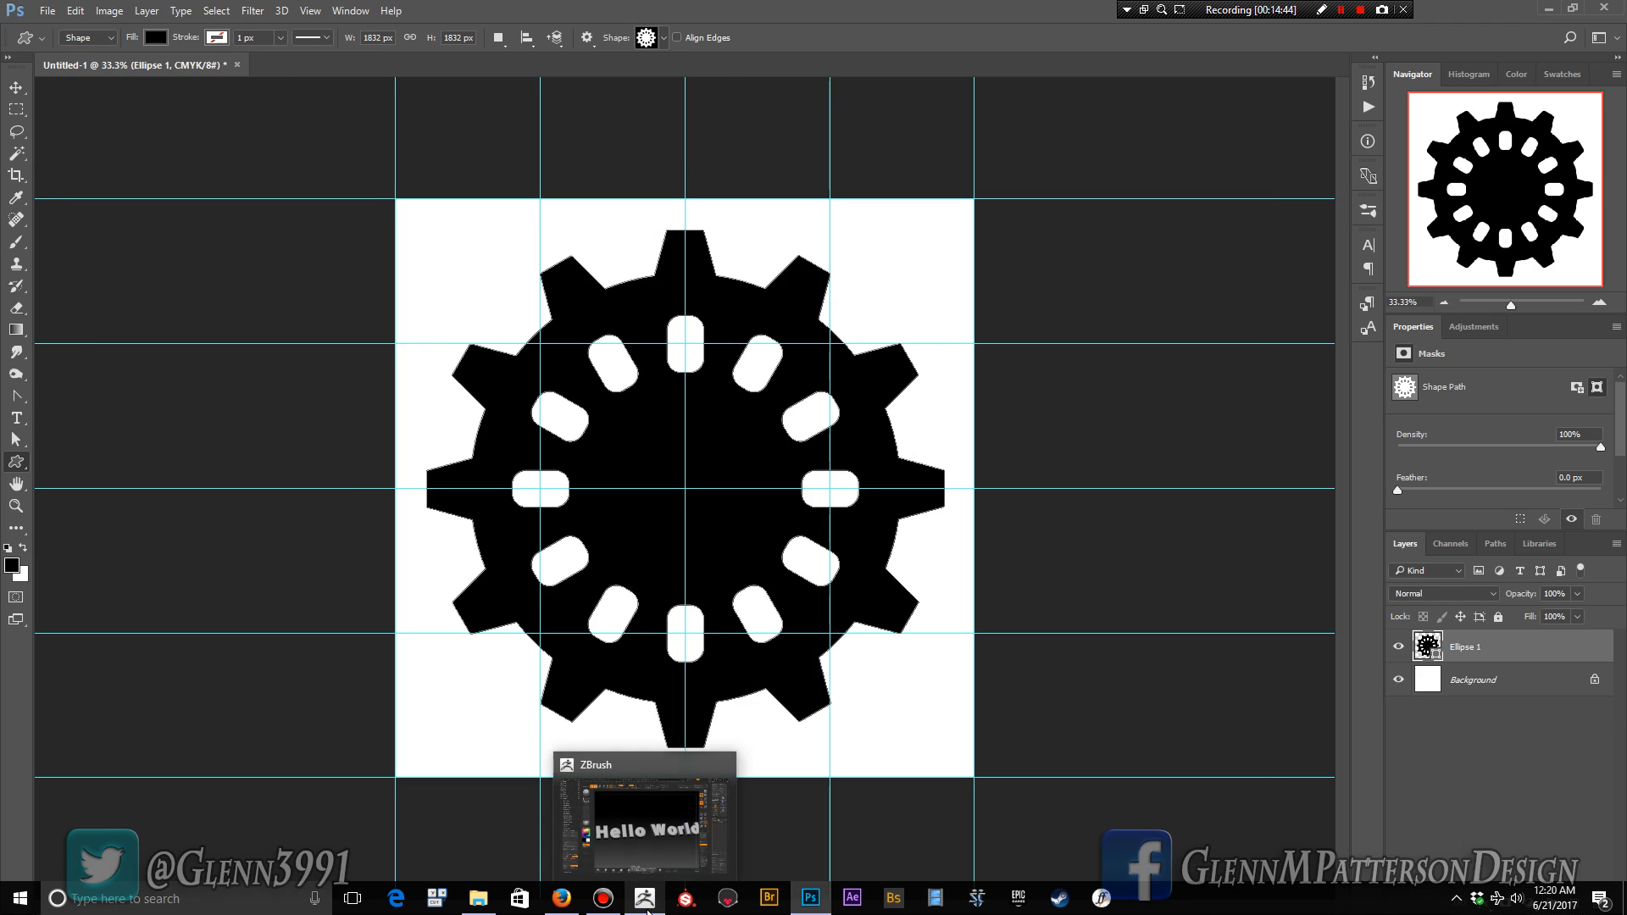
# Step: Switch to ZBrush and replace the Hello World 3D text with the Untitled-1 SVG from the Desktop
pyautogui.click(647, 909)
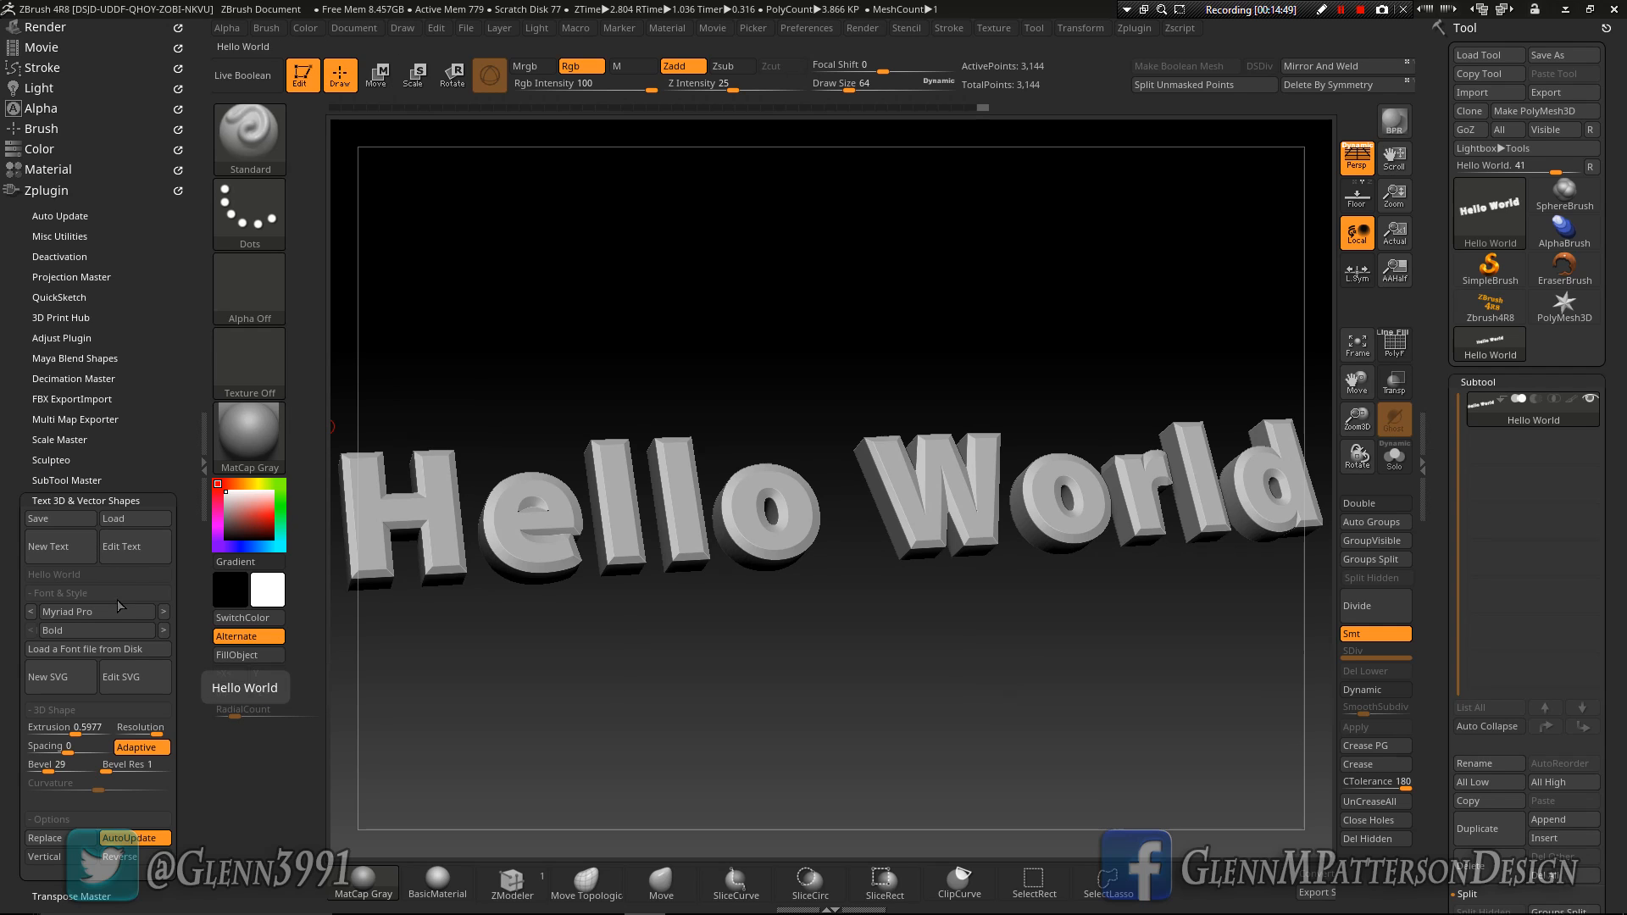
pyautogui.click(130, 690)
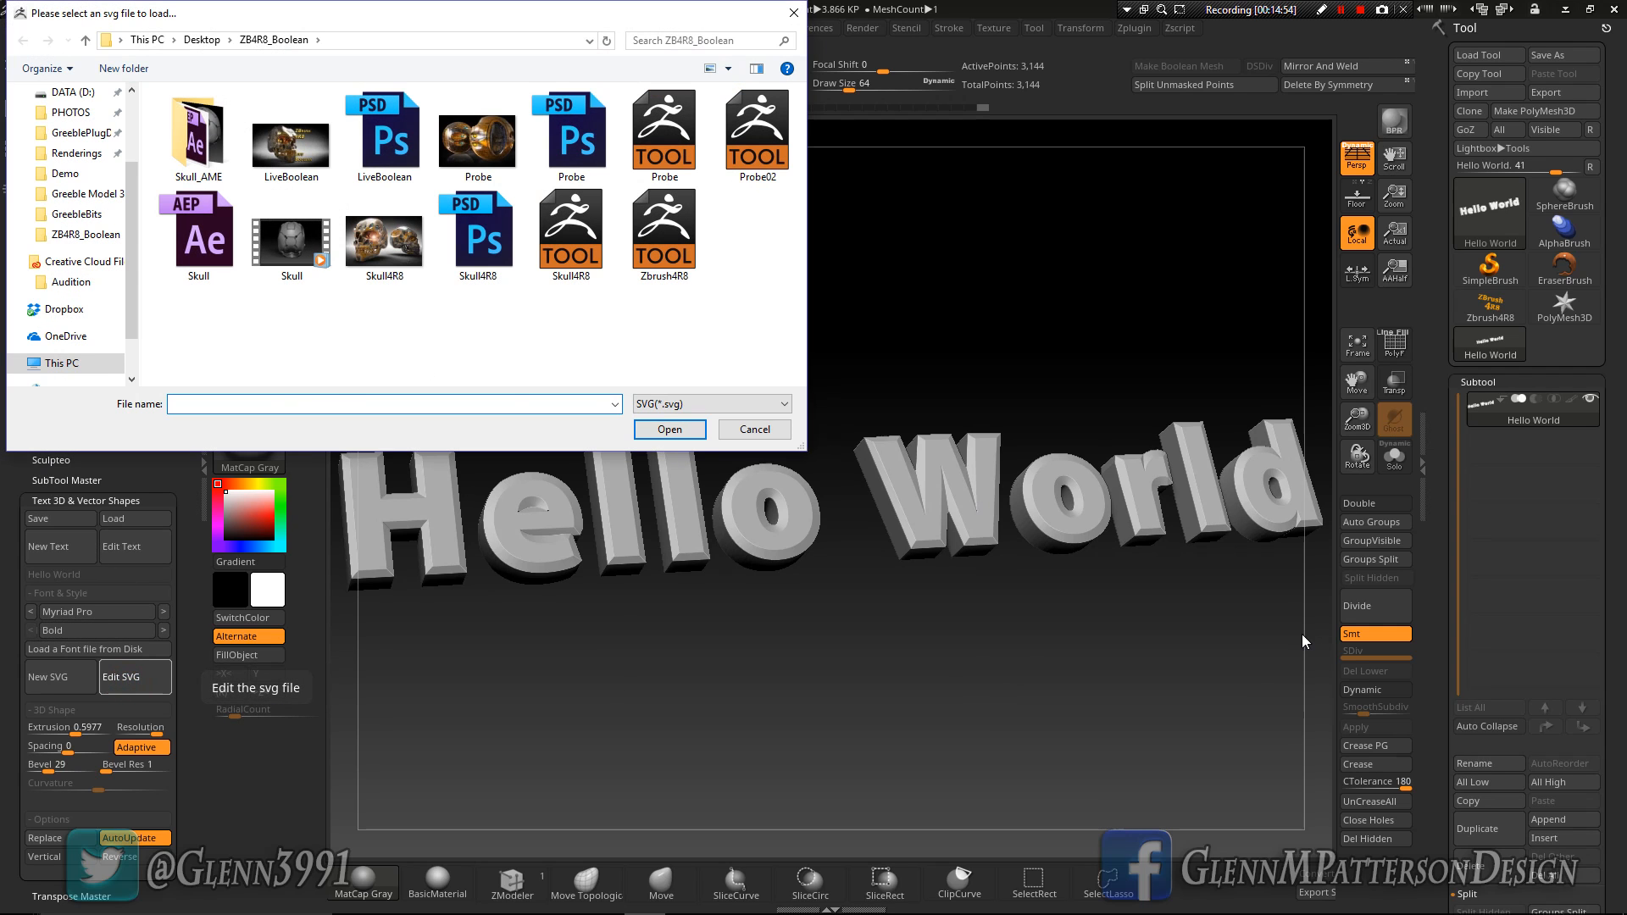
pyautogui.scroll(2, 76, 170)
pyautogui.click(75, 105)
pyautogui.click(82, 125)
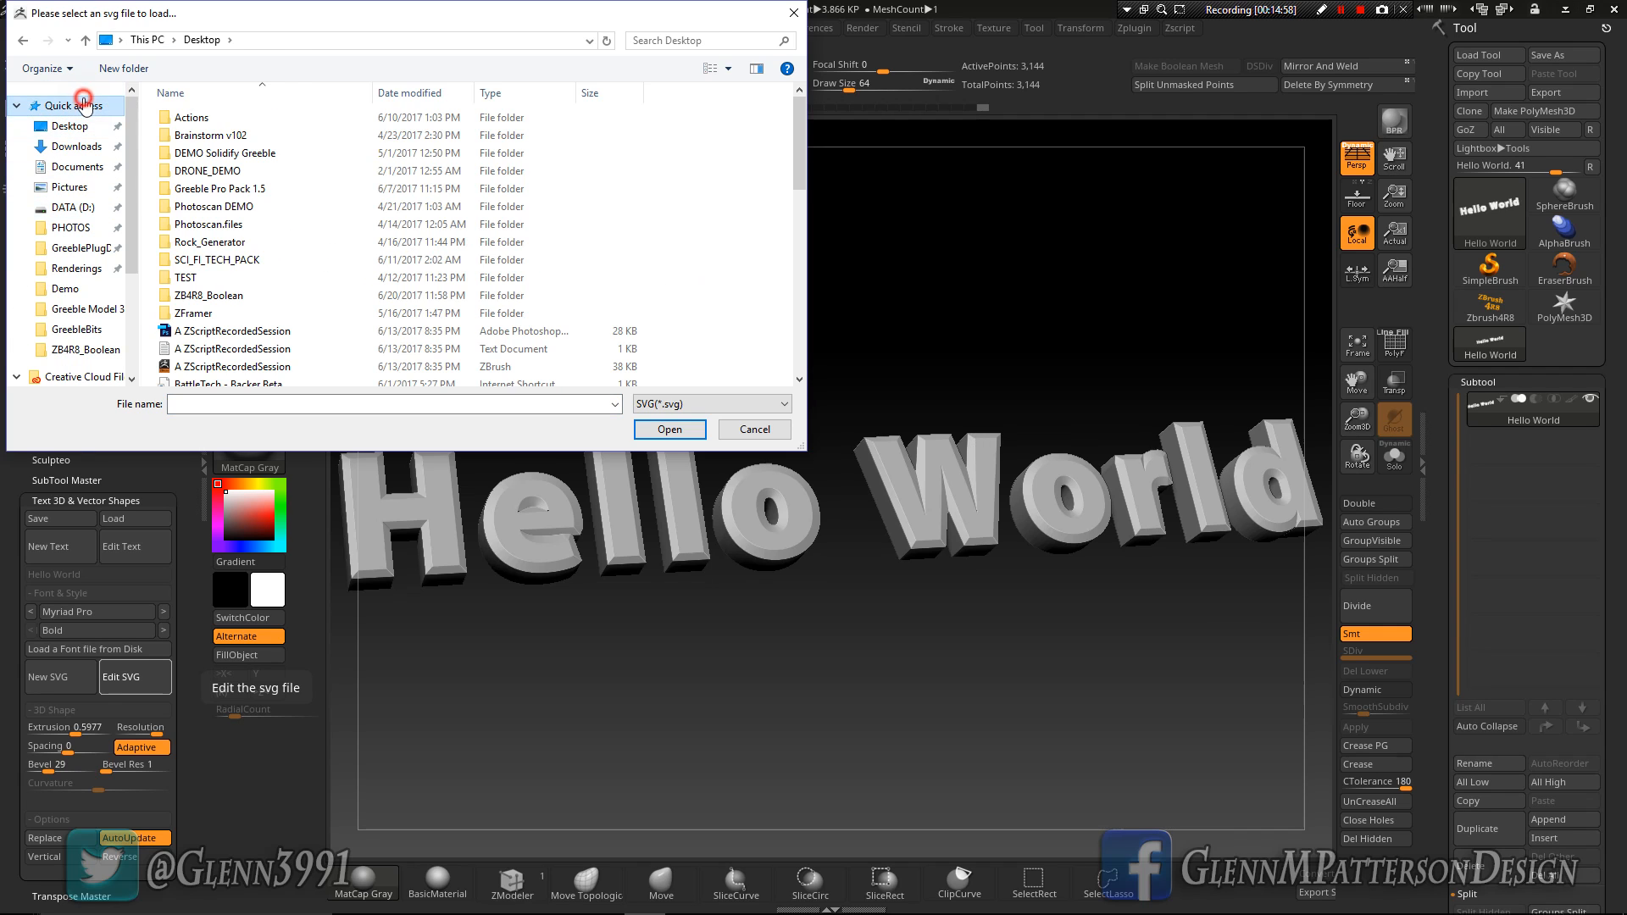
pyautogui.click(73, 105)
pyautogui.scroll(-1, 267, 364)
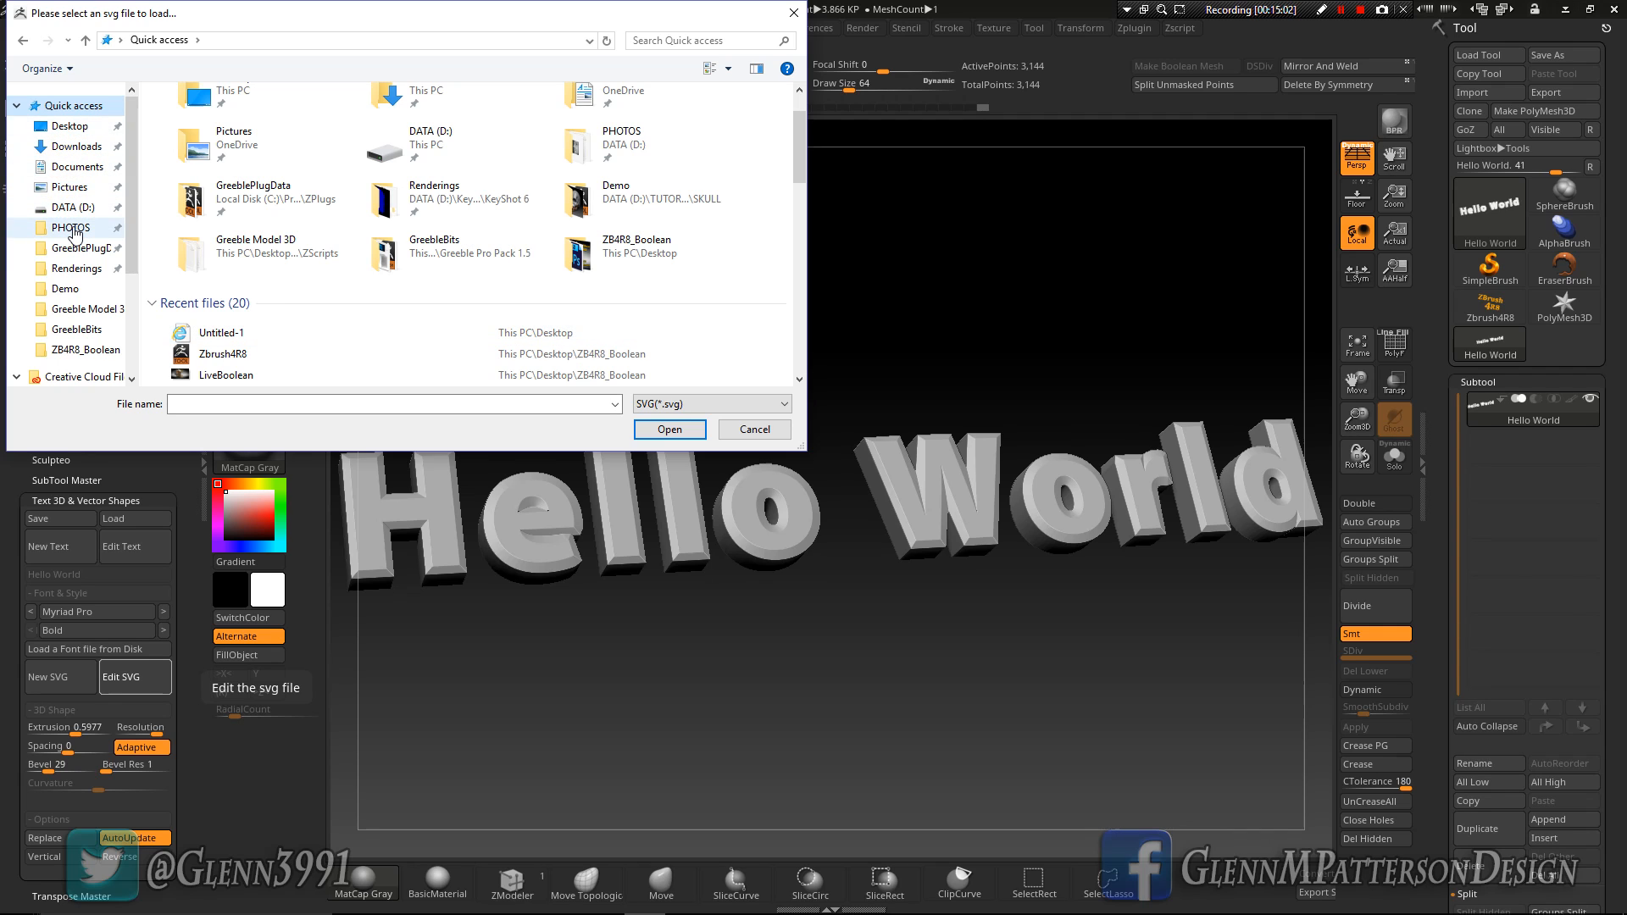
pyautogui.click(76, 126)
pyautogui.scroll(-10, 367, 244)
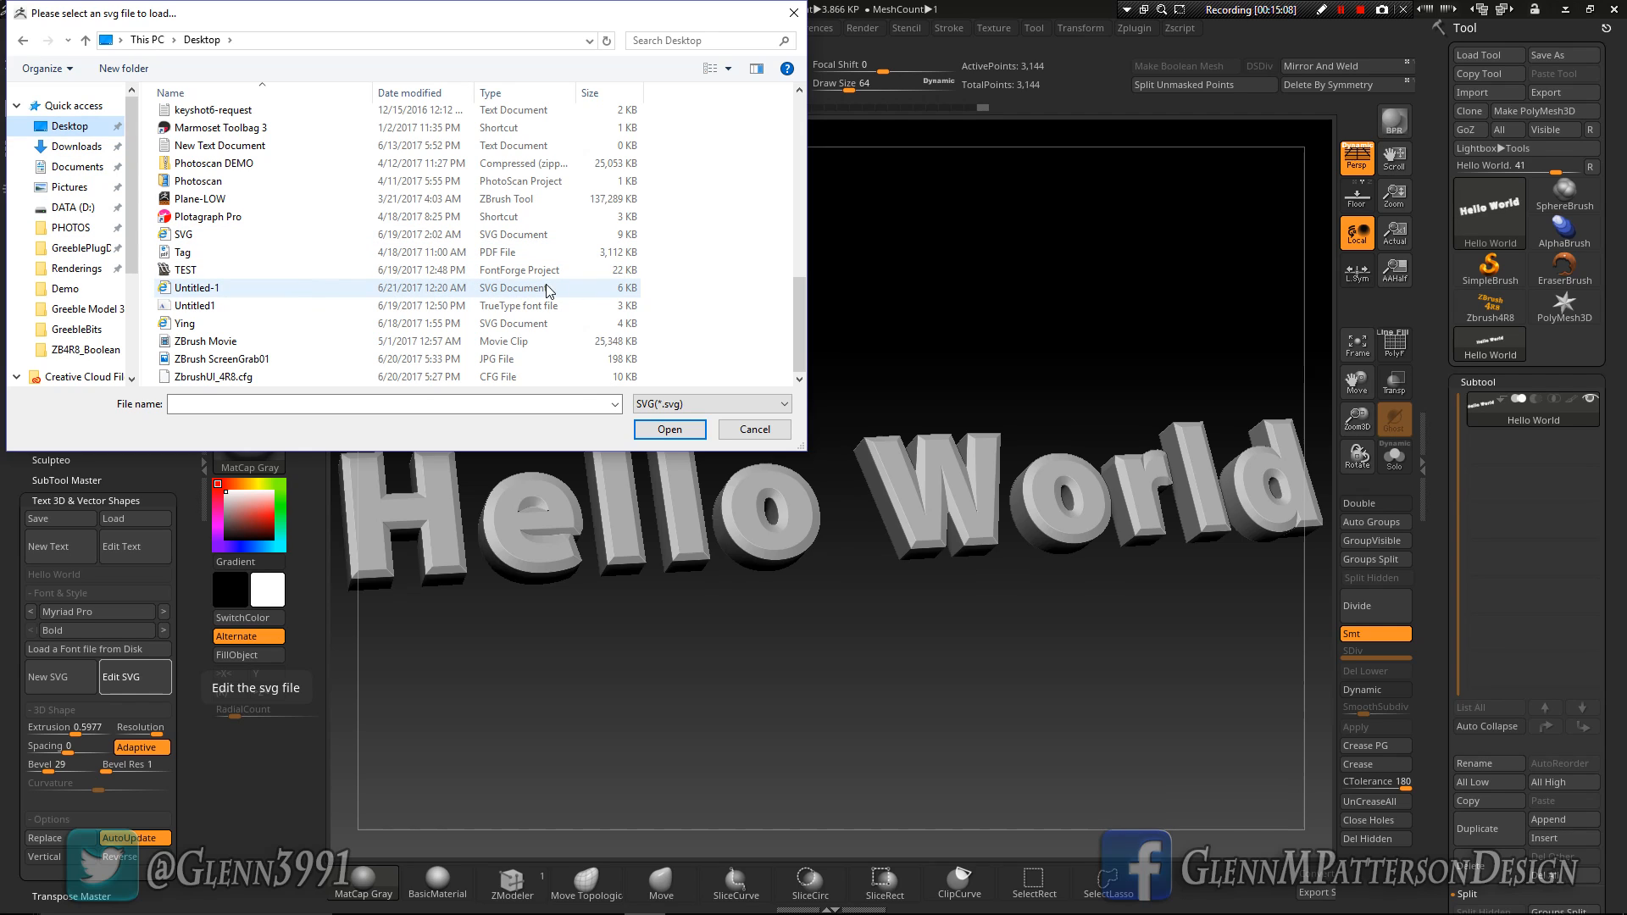
pyautogui.doubleClick(315, 289)
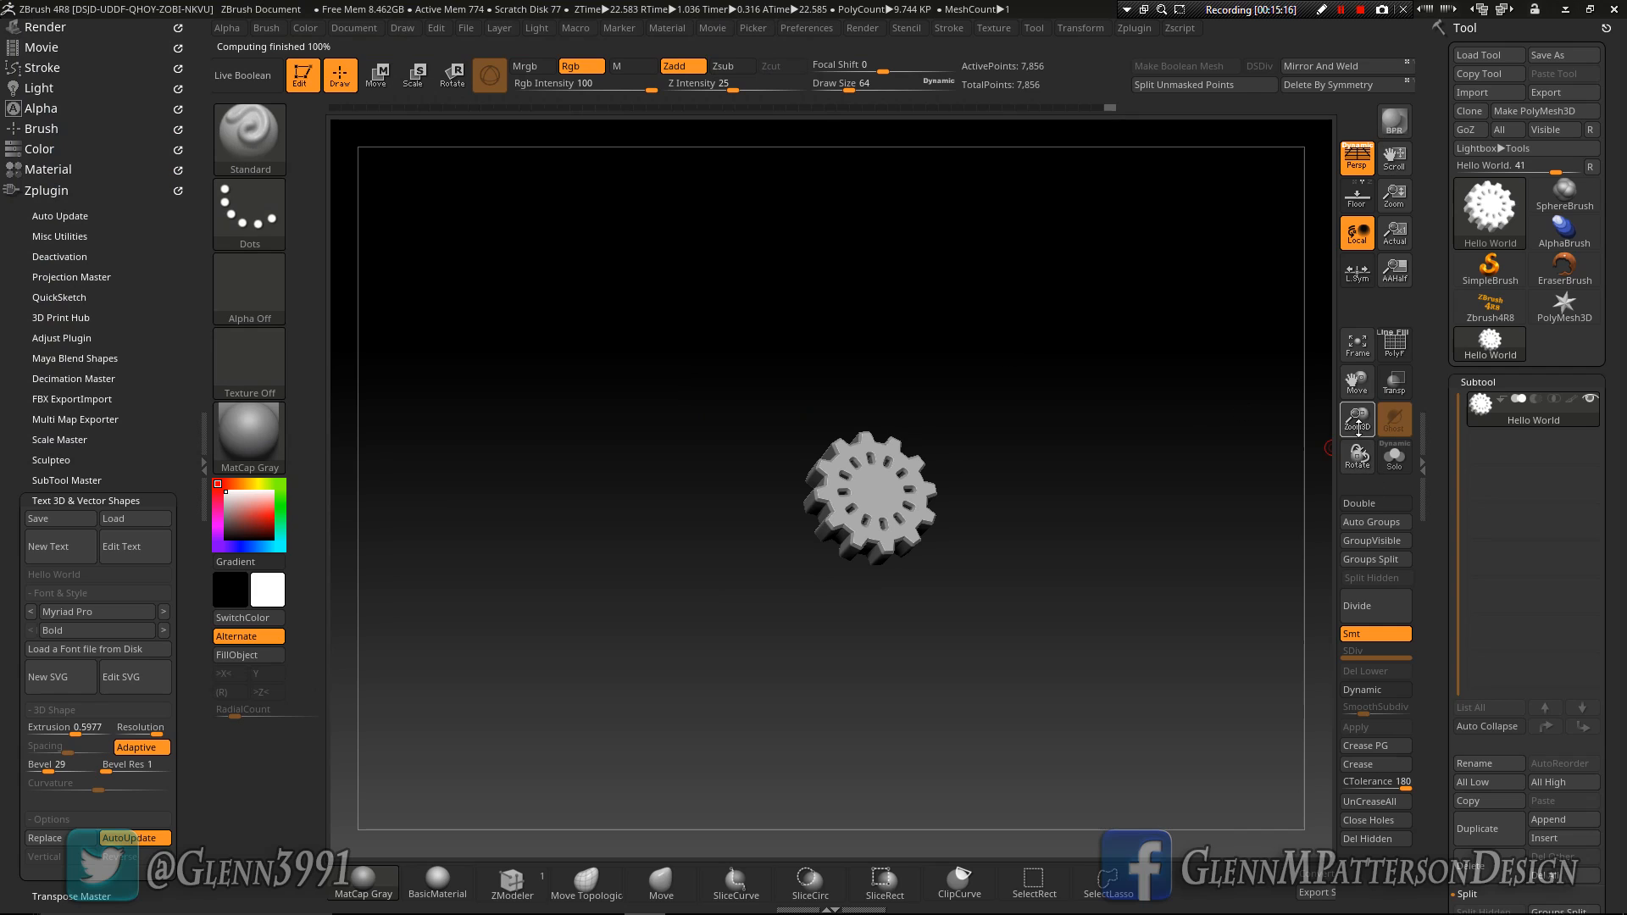
# Step: Set the bevel of the extruded gear shape to 10
pyautogui.moveTo(1357, 420); pyautogui.dragTo(1353, 669)
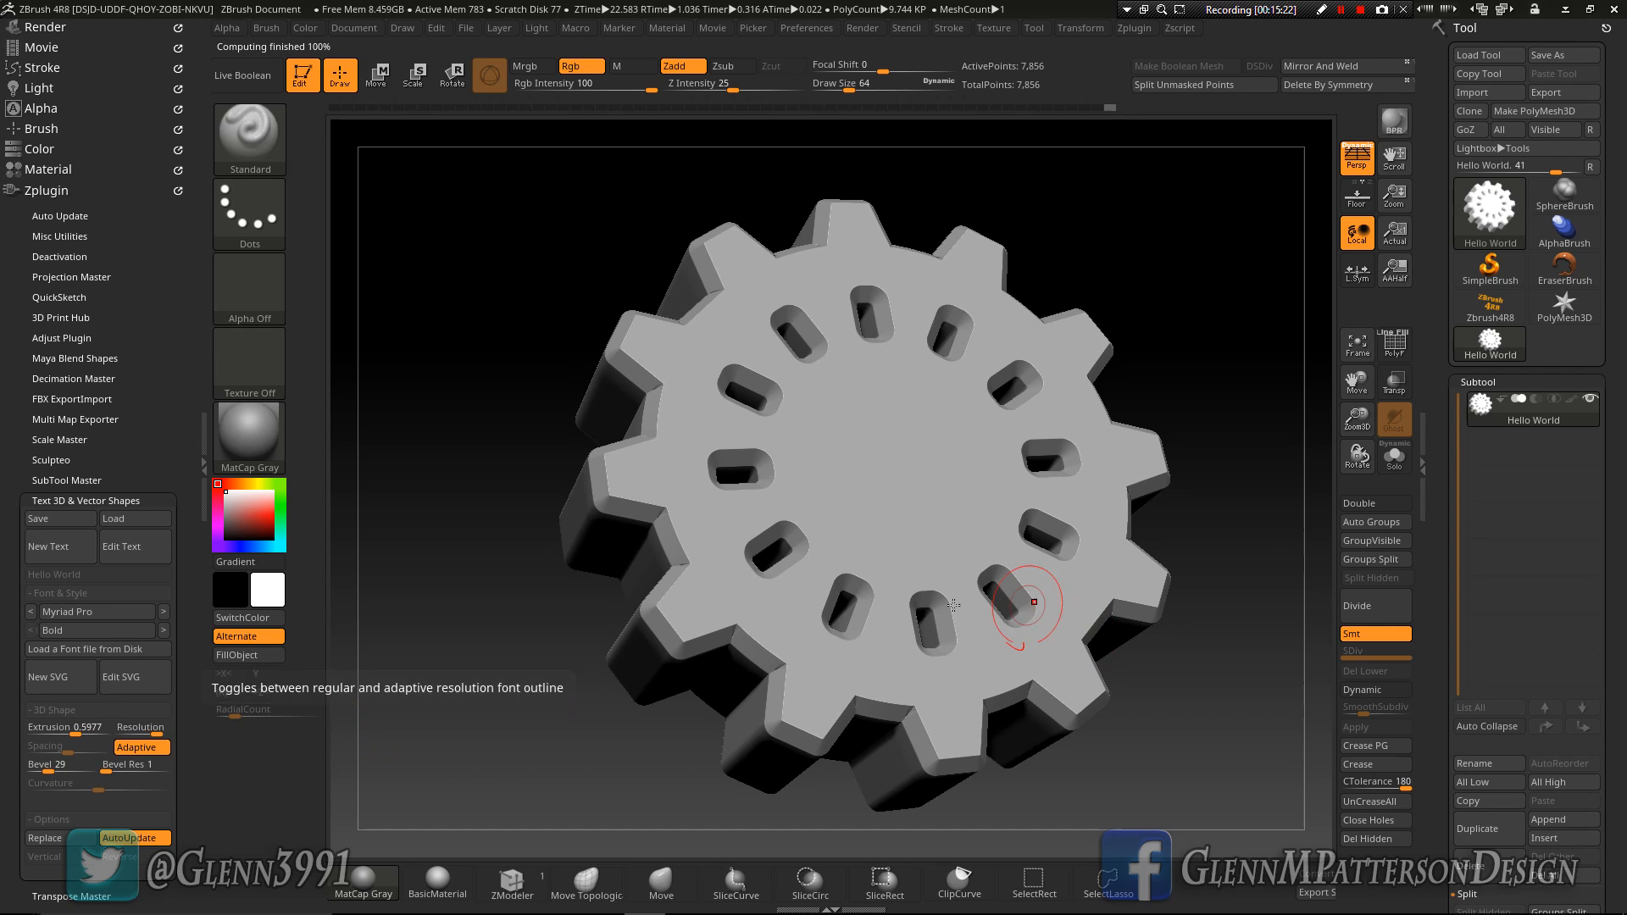
pyautogui.moveTo(911, 600)
pyautogui.mouseDown(button='right')
pyautogui.moveTo(907, 581)
pyautogui.moveTo(927, 598)
pyautogui.moveTo(934, 688)
pyautogui.moveTo(889, 580)
pyautogui.mouseUp(button='right')
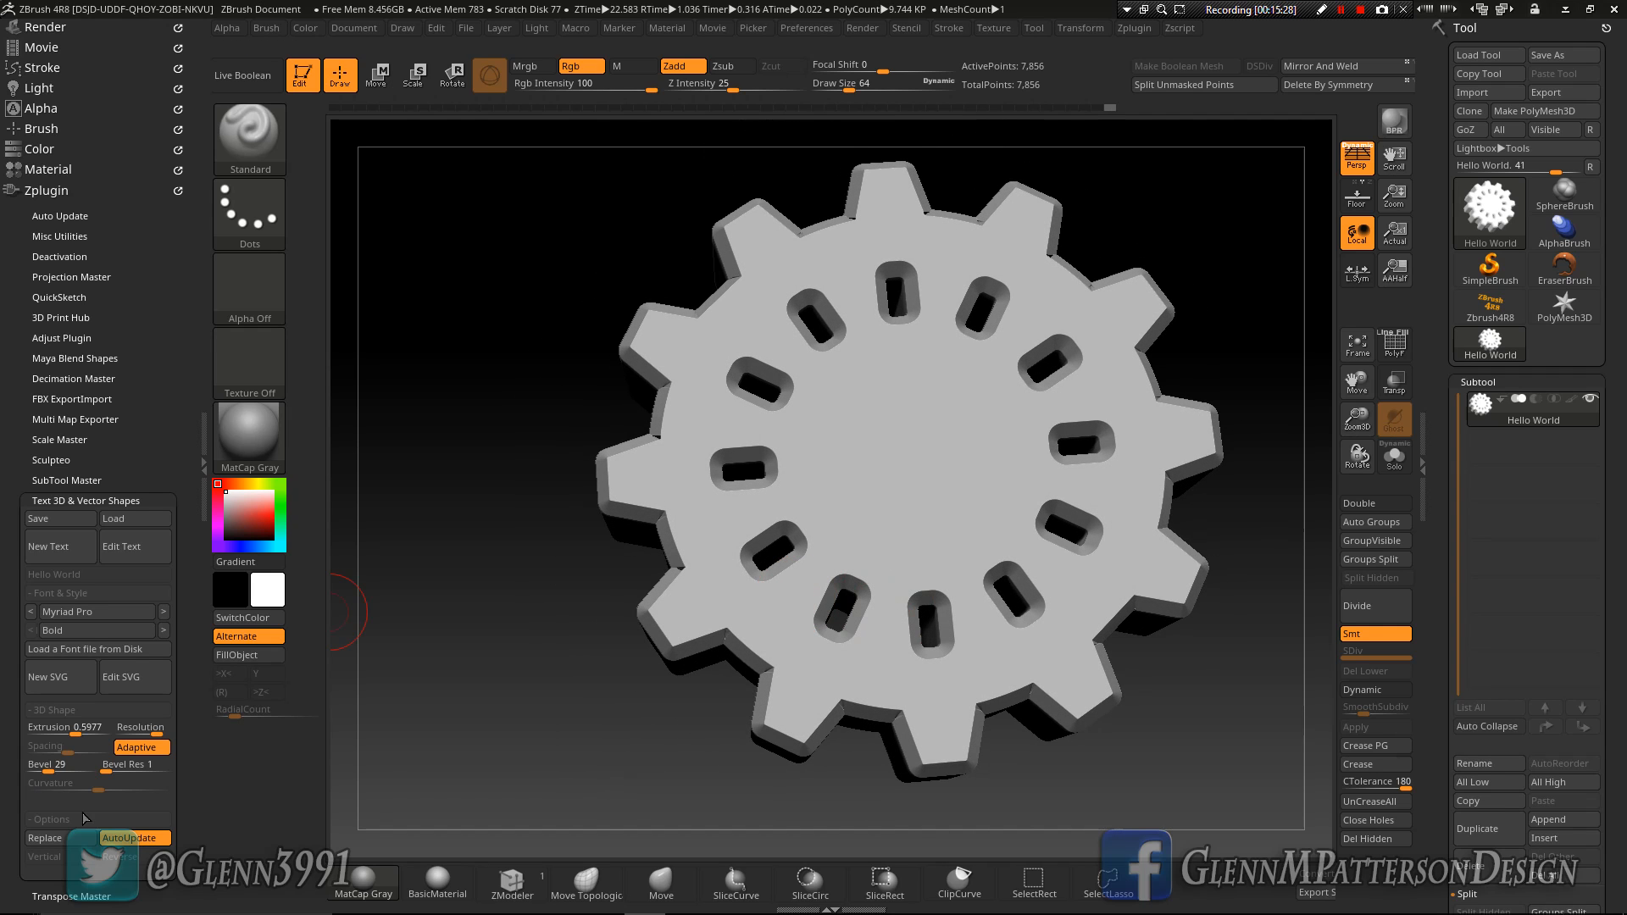
pyautogui.click(72, 761)
pyautogui.write('10')
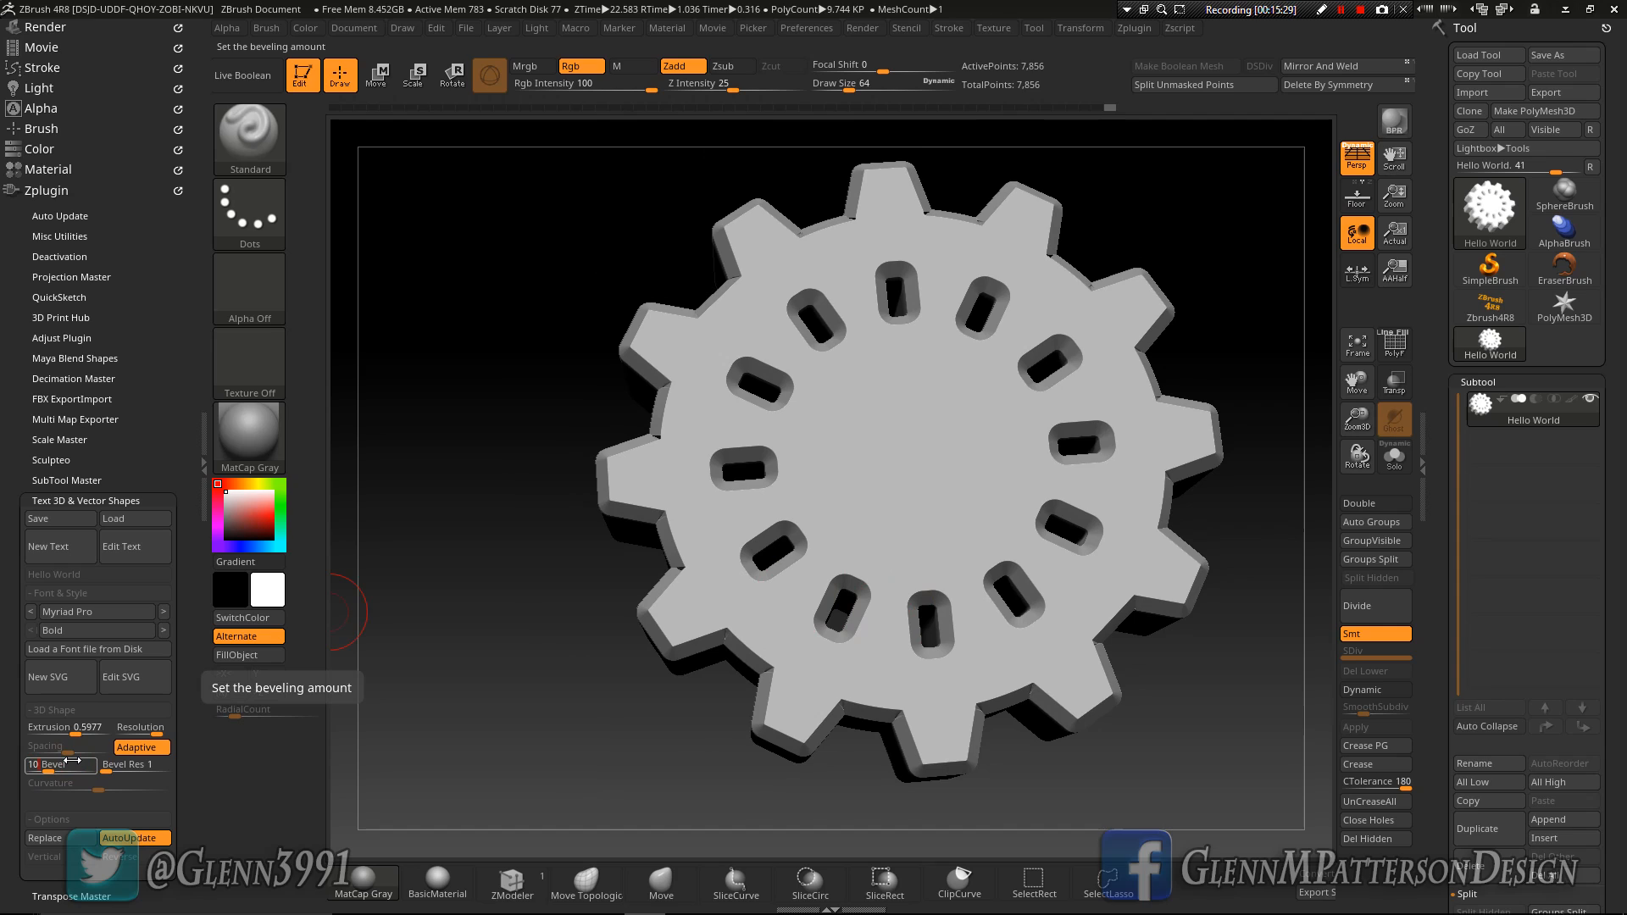
pyautogui.press('Return')
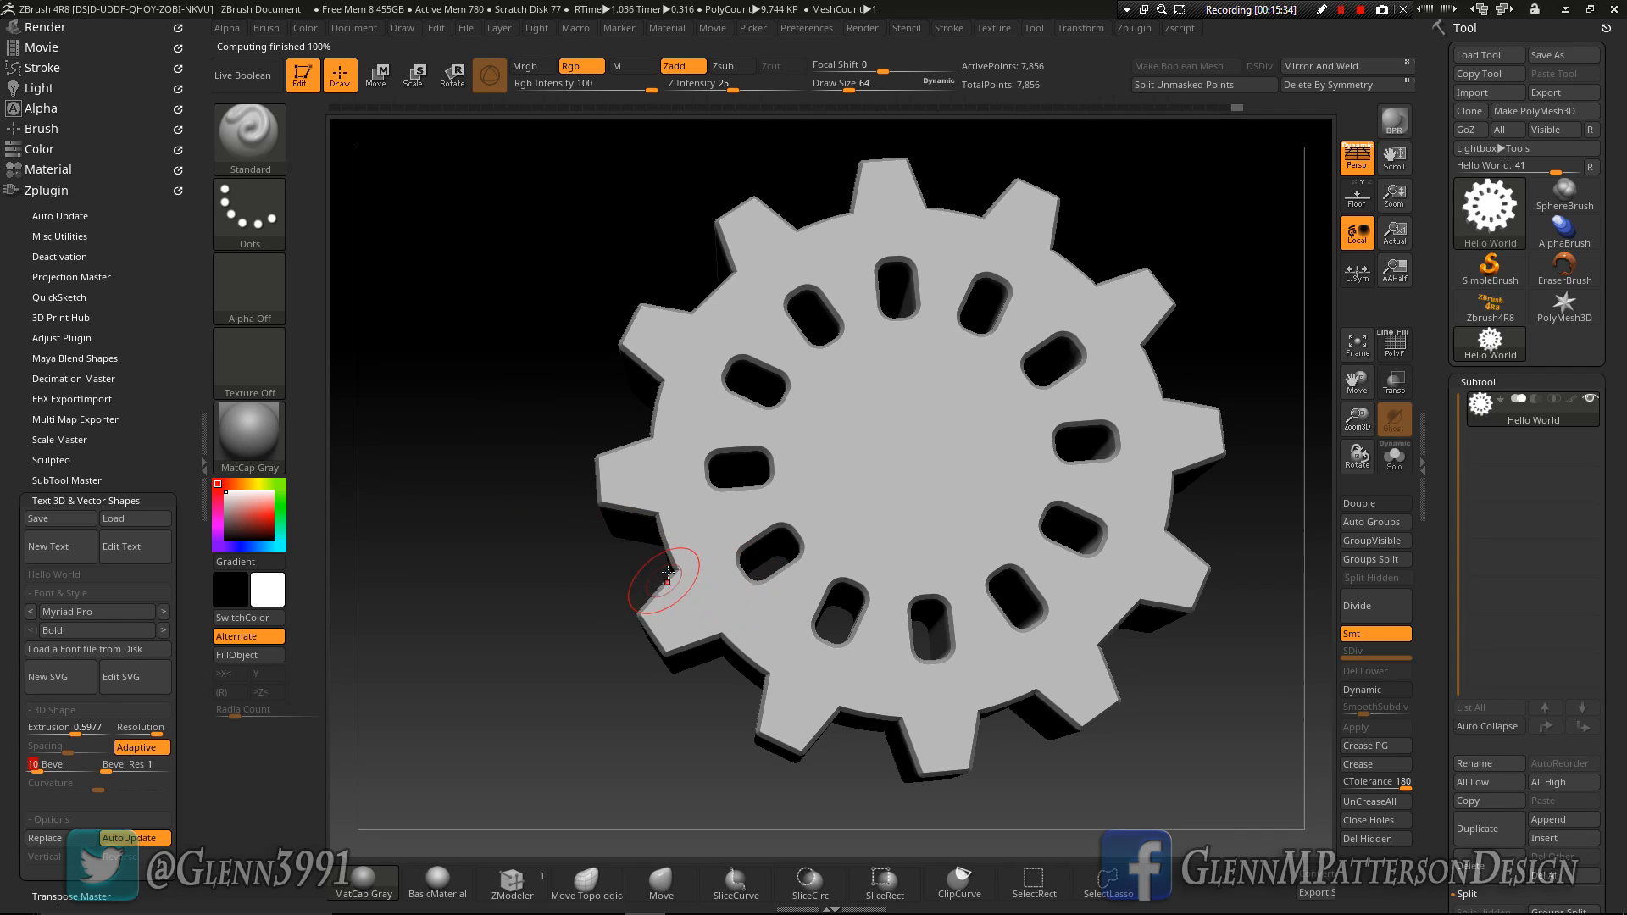
pyautogui.moveTo(992, 585)
pyautogui.mouseDown(button='right')
pyautogui.moveTo(972, 547)
pyautogui.moveTo(942, 566)
pyautogui.moveTo(967, 620)
pyautogui.moveTo(958, 610)
pyautogui.moveTo(984, 607)
pyautogui.mouseUp(button='right')
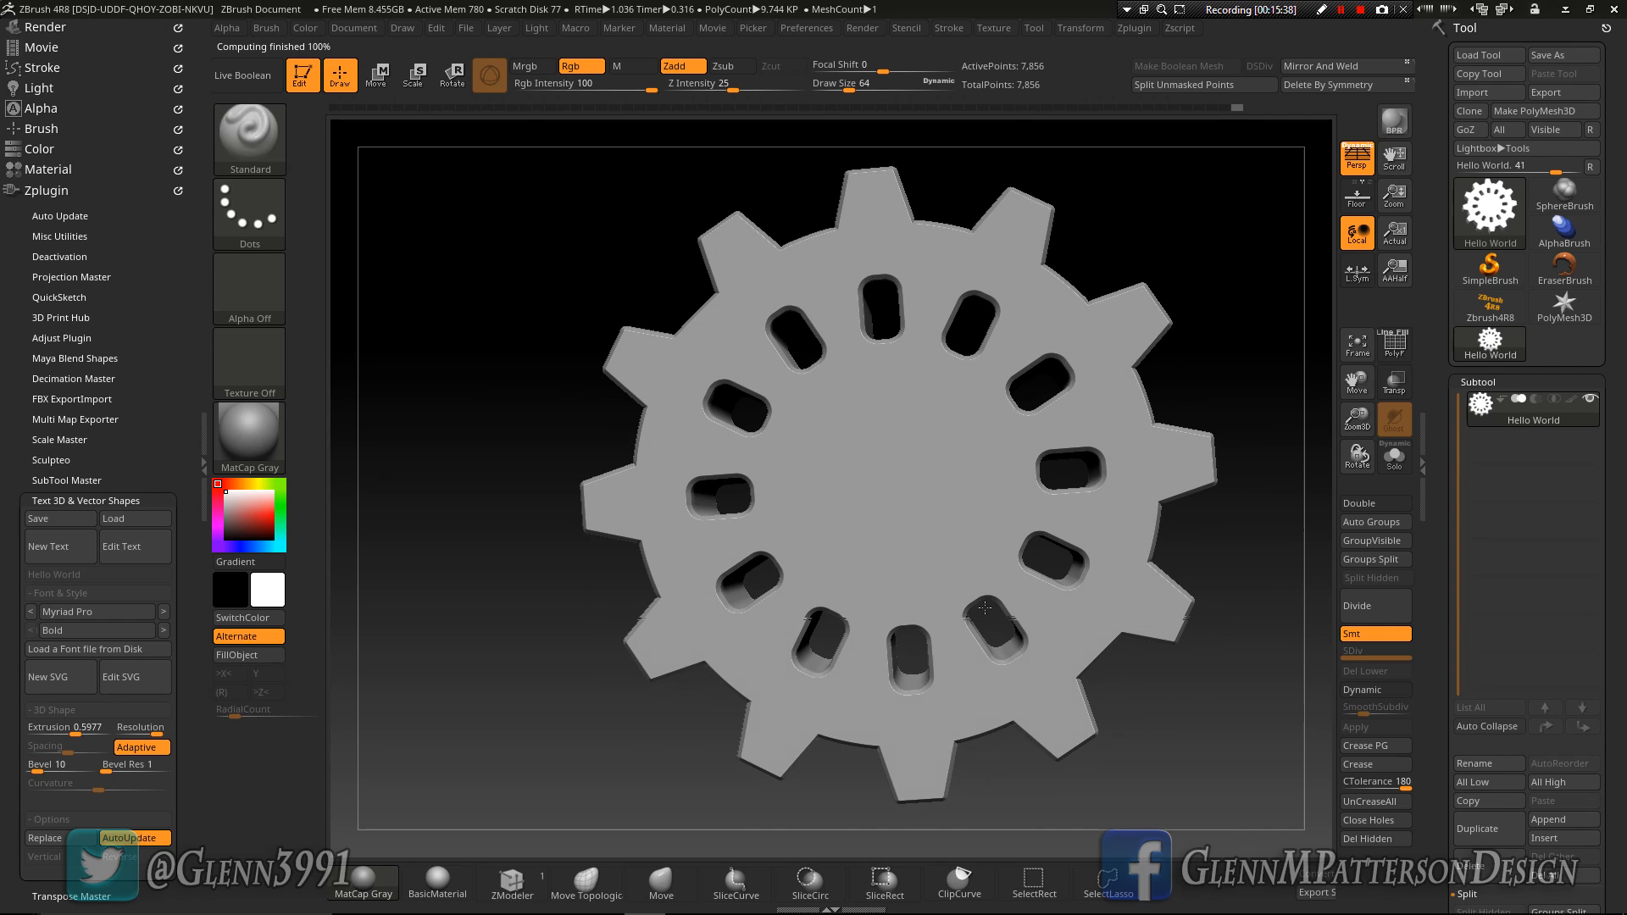
# Step: Examine the gear's polyframe topology, polygroups and beveled edges up close and from several angles
pyautogui.moveTo(1357, 417); pyautogui.dragTo(1351, 479)
pyautogui.click(1394, 343)
pyautogui.moveTo(907, 563); pyautogui.dragTo(1212, 775, button='right')
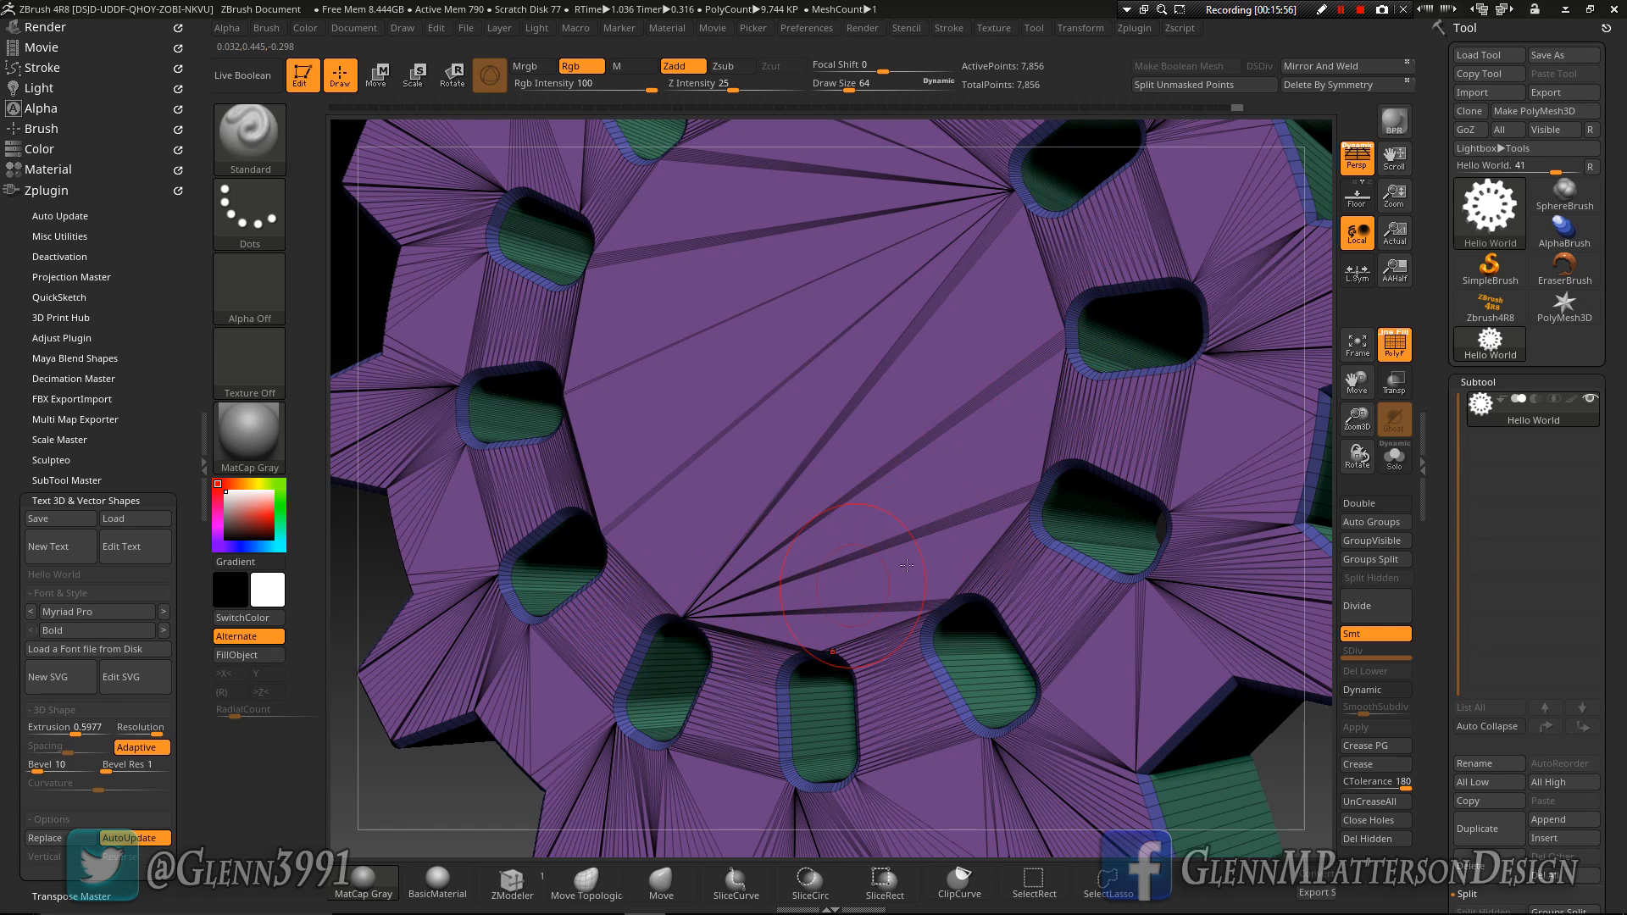
pyautogui.click(1357, 343)
pyautogui.moveTo(943, 500)
pyautogui.mouseDown(button='right')
pyautogui.moveTo(888, 519)
pyautogui.moveTo(1006, 478)
pyautogui.moveTo(882, 505)
pyautogui.mouseUp(button='right')
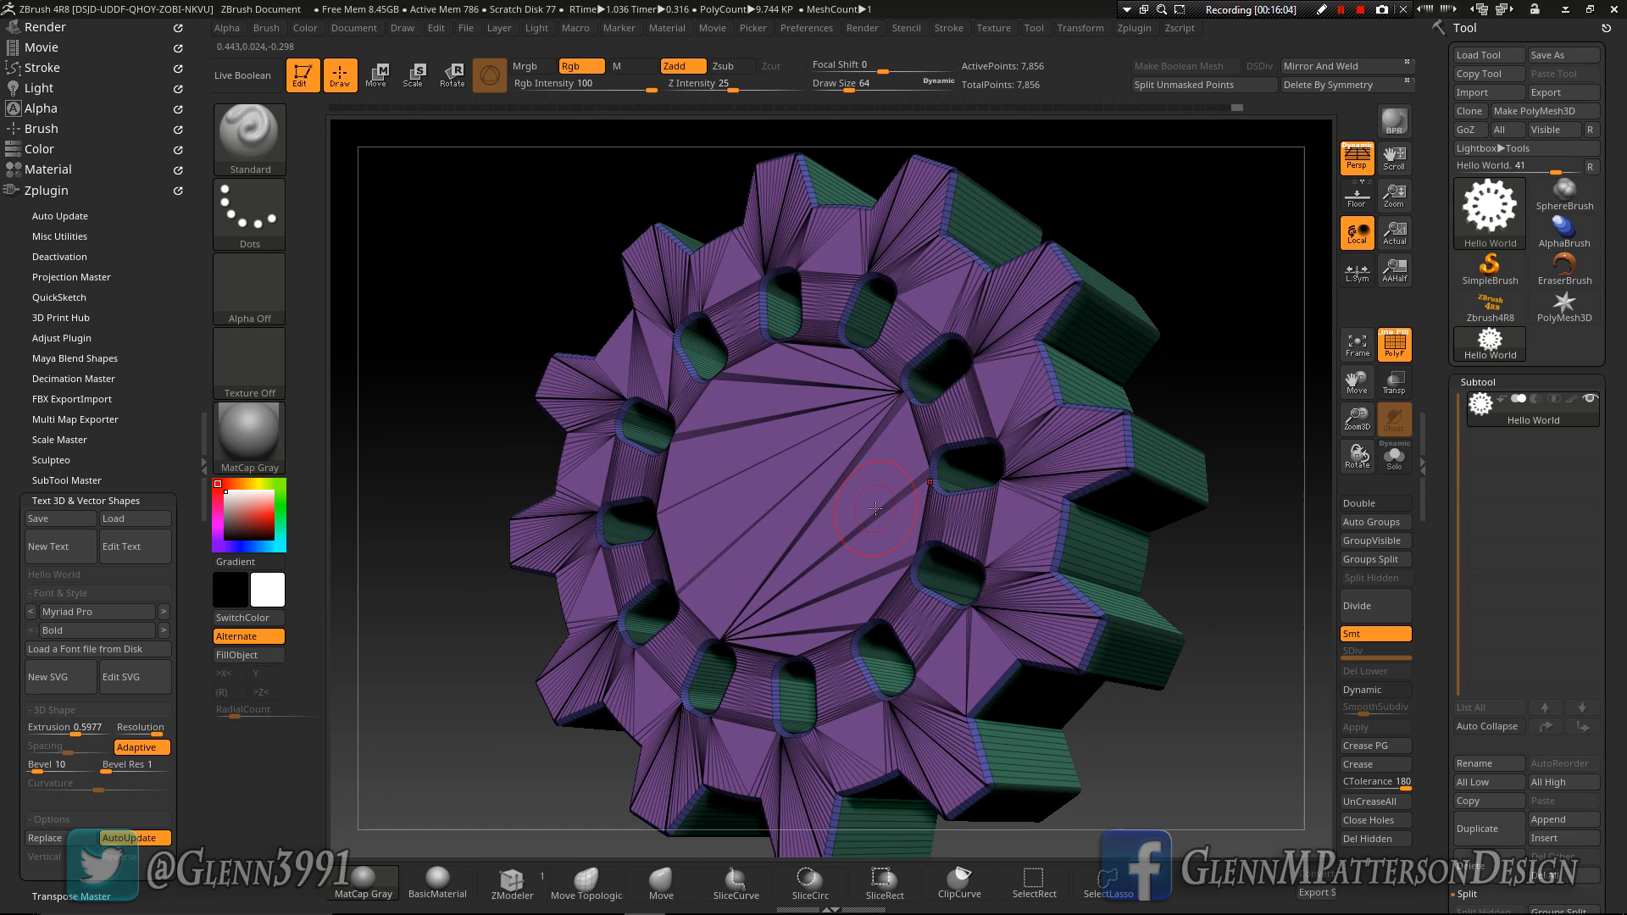
pyautogui.click(1393, 348)
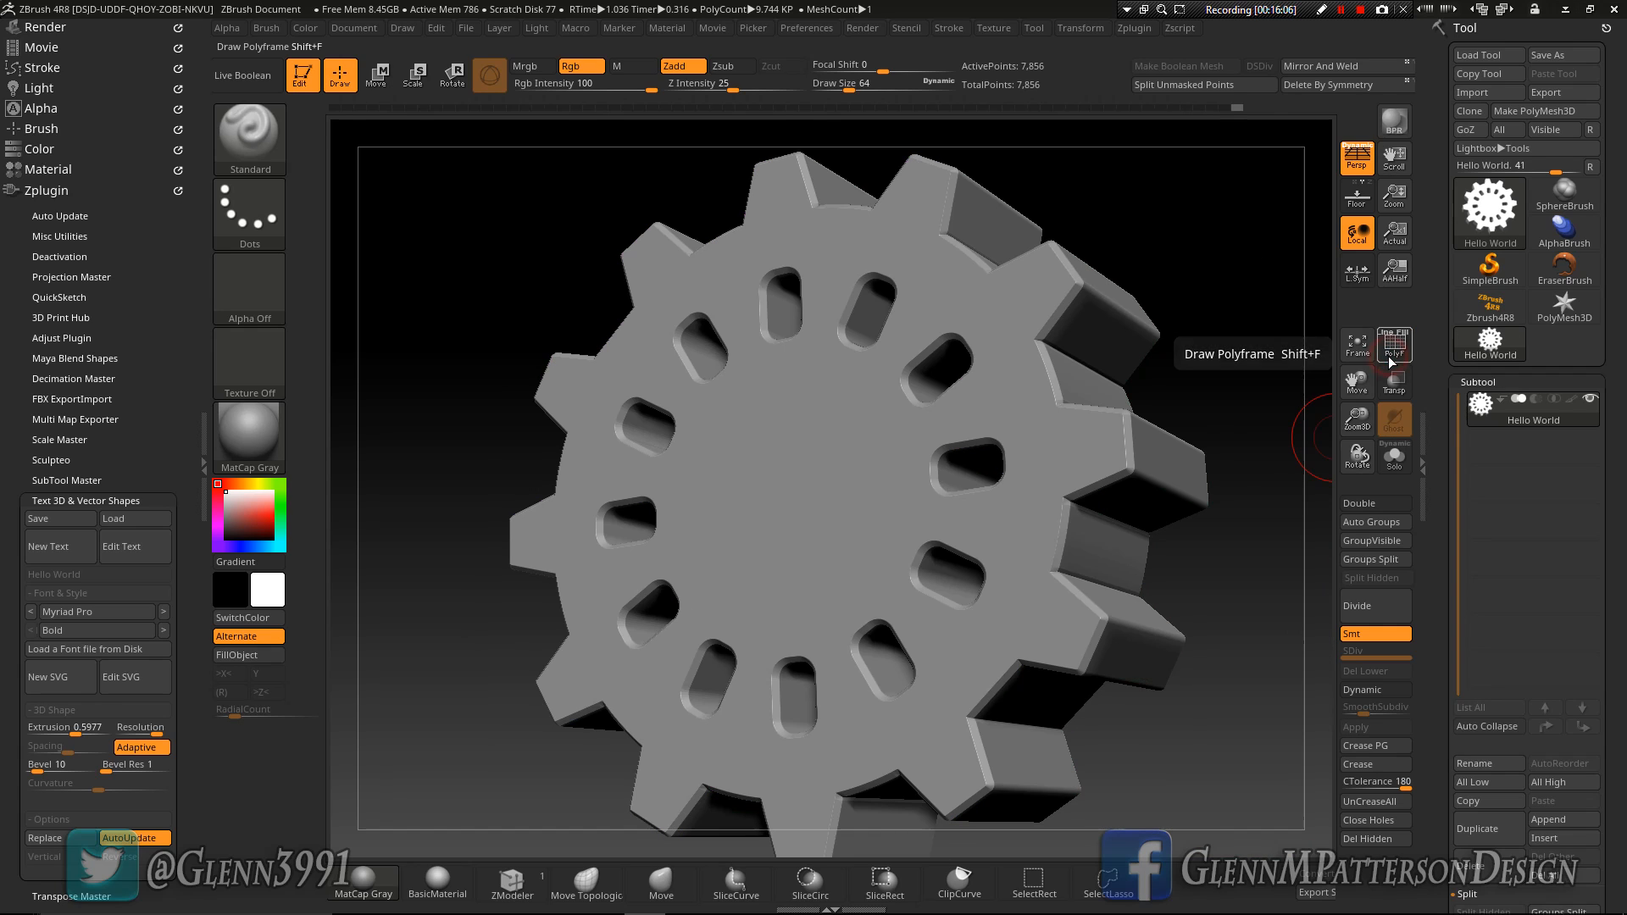
pyautogui.moveTo(988, 576)
pyautogui.mouseDown(button='right')
pyautogui.moveTo(1030, 573)
pyautogui.moveTo(970, 573)
pyautogui.mouseUp(button='right')
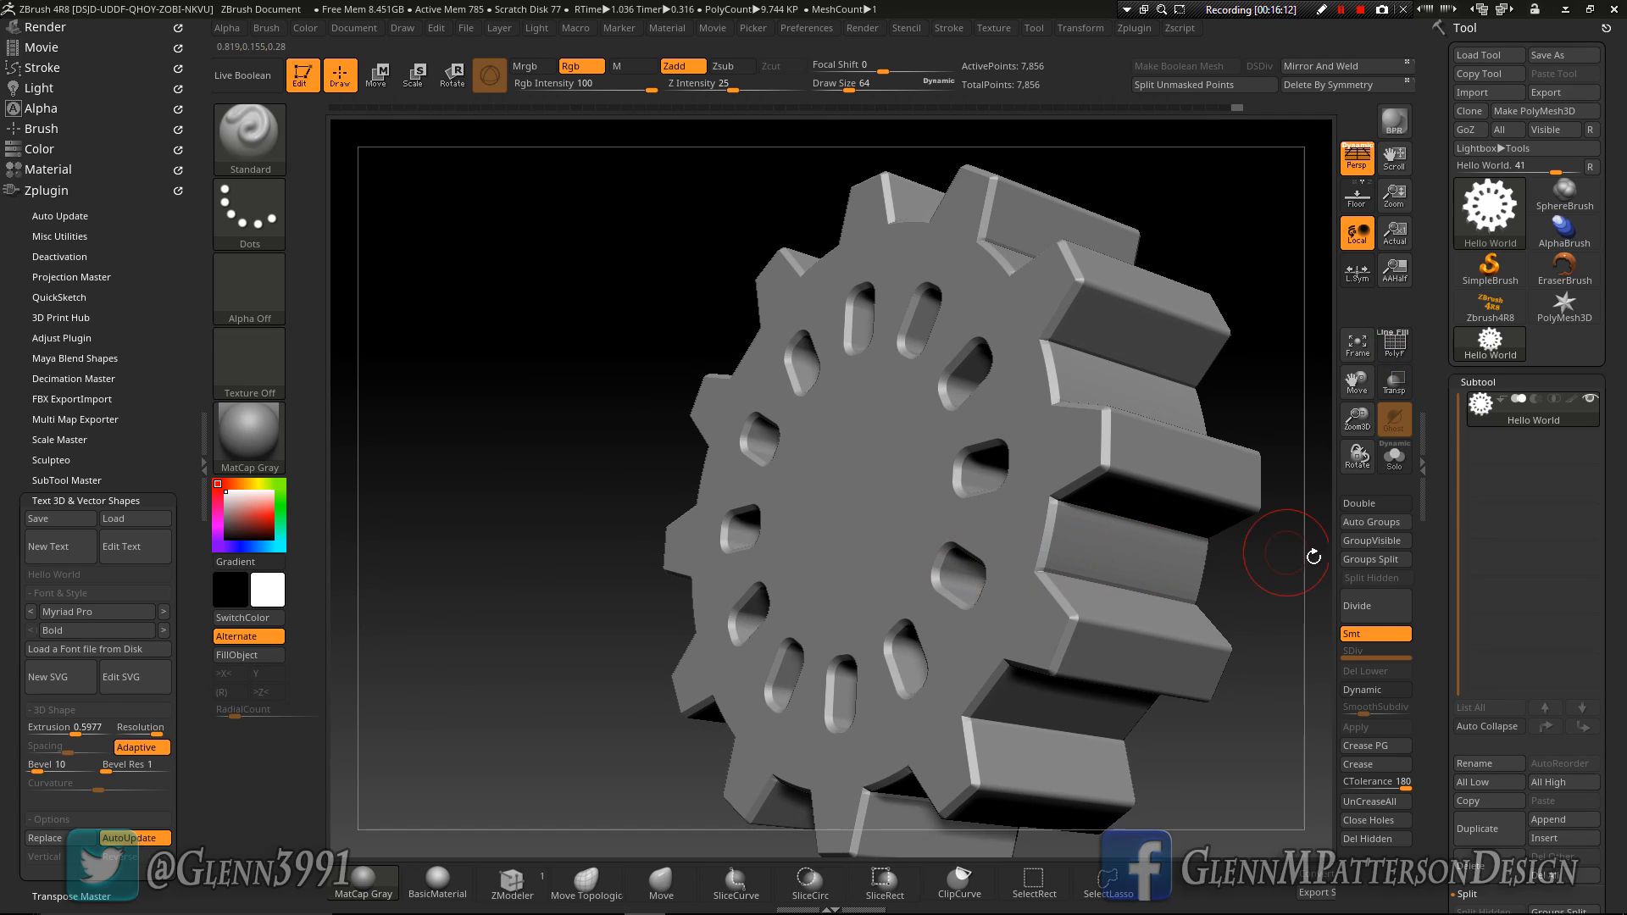
pyautogui.moveTo(1357, 417); pyautogui.dragTo(1358, 517)
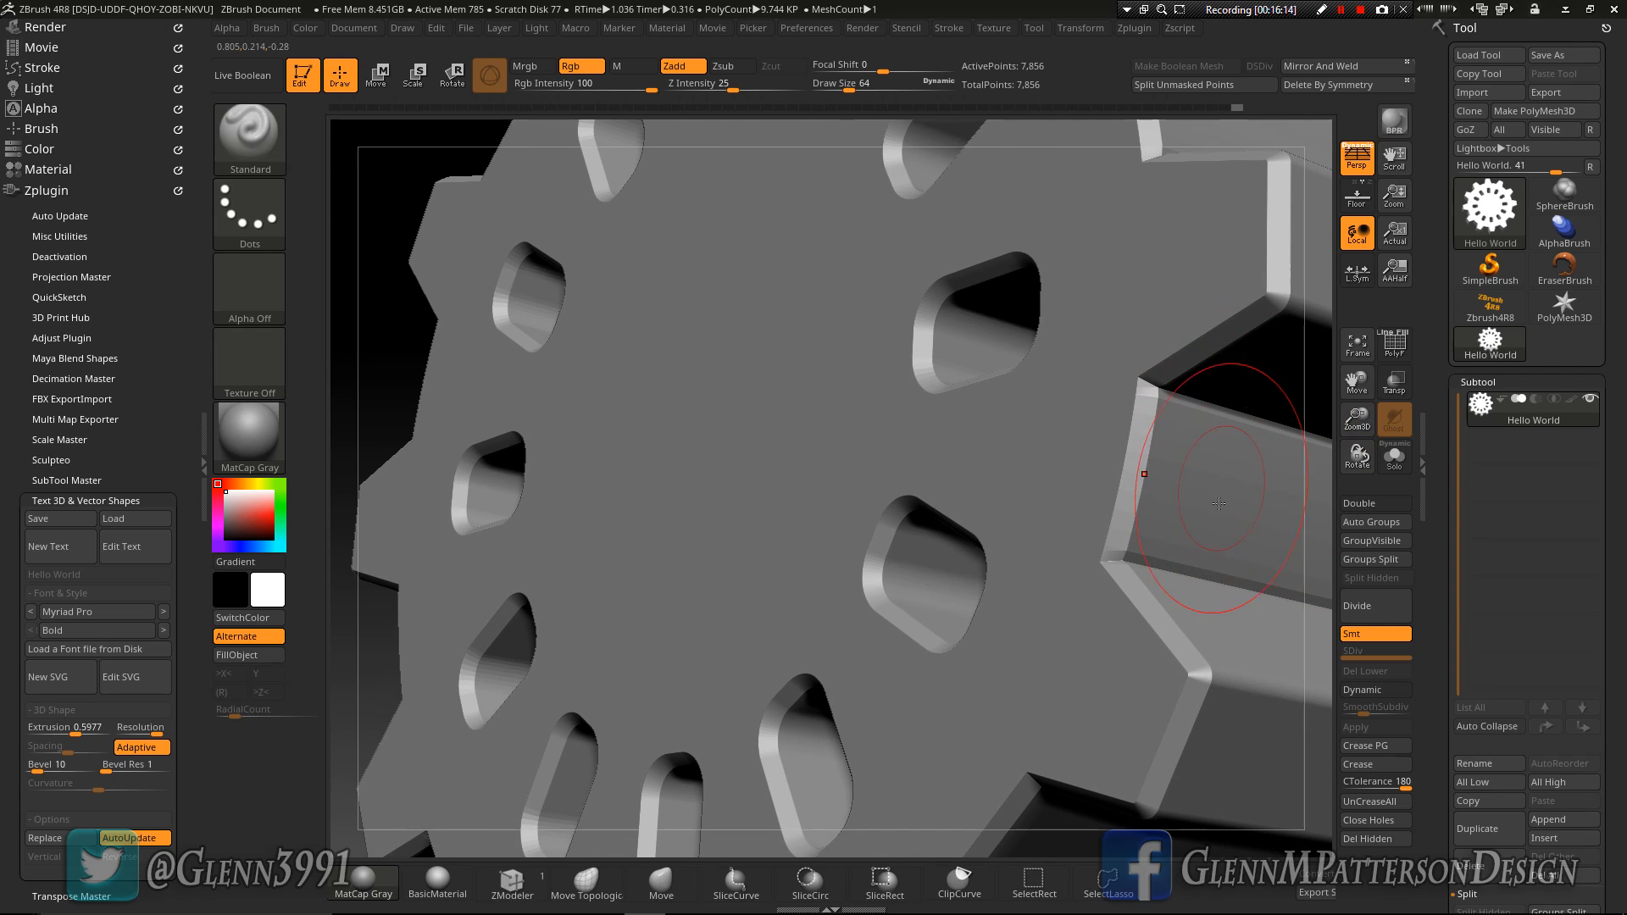
pyautogui.click(1363, 352)
pyautogui.moveTo(898, 555); pyautogui.dragTo(933, 529, button='right')
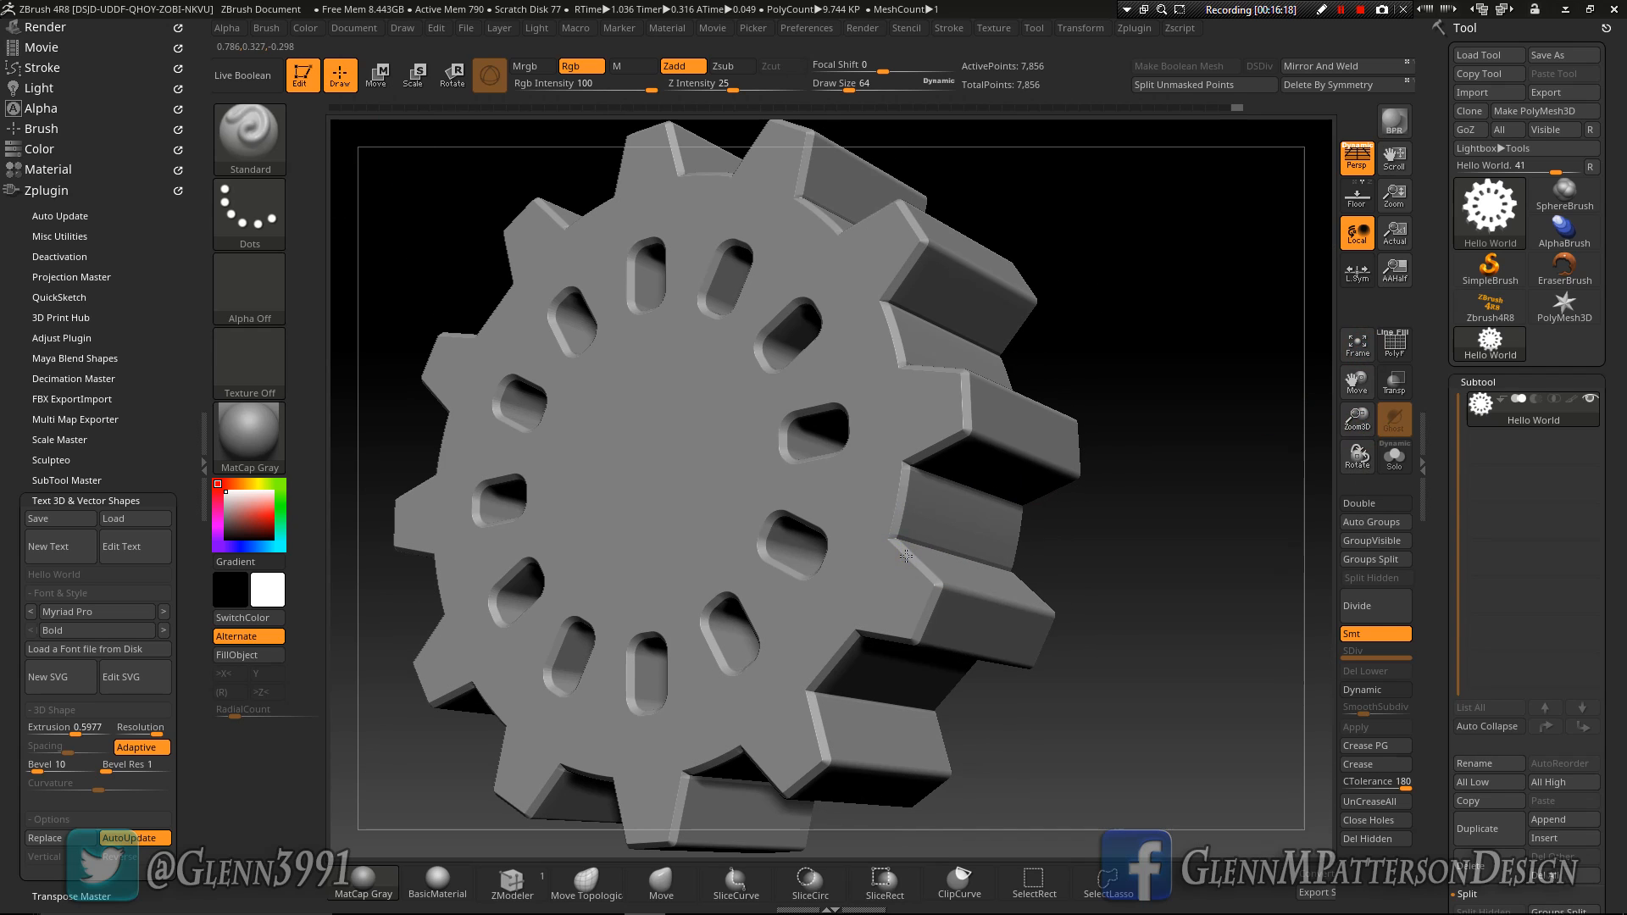
# Step: Convert the gear to a PolyMesh3D and turn on dynamic subdivision, checking its creases in polyframe display
pyautogui.click(1536, 111)
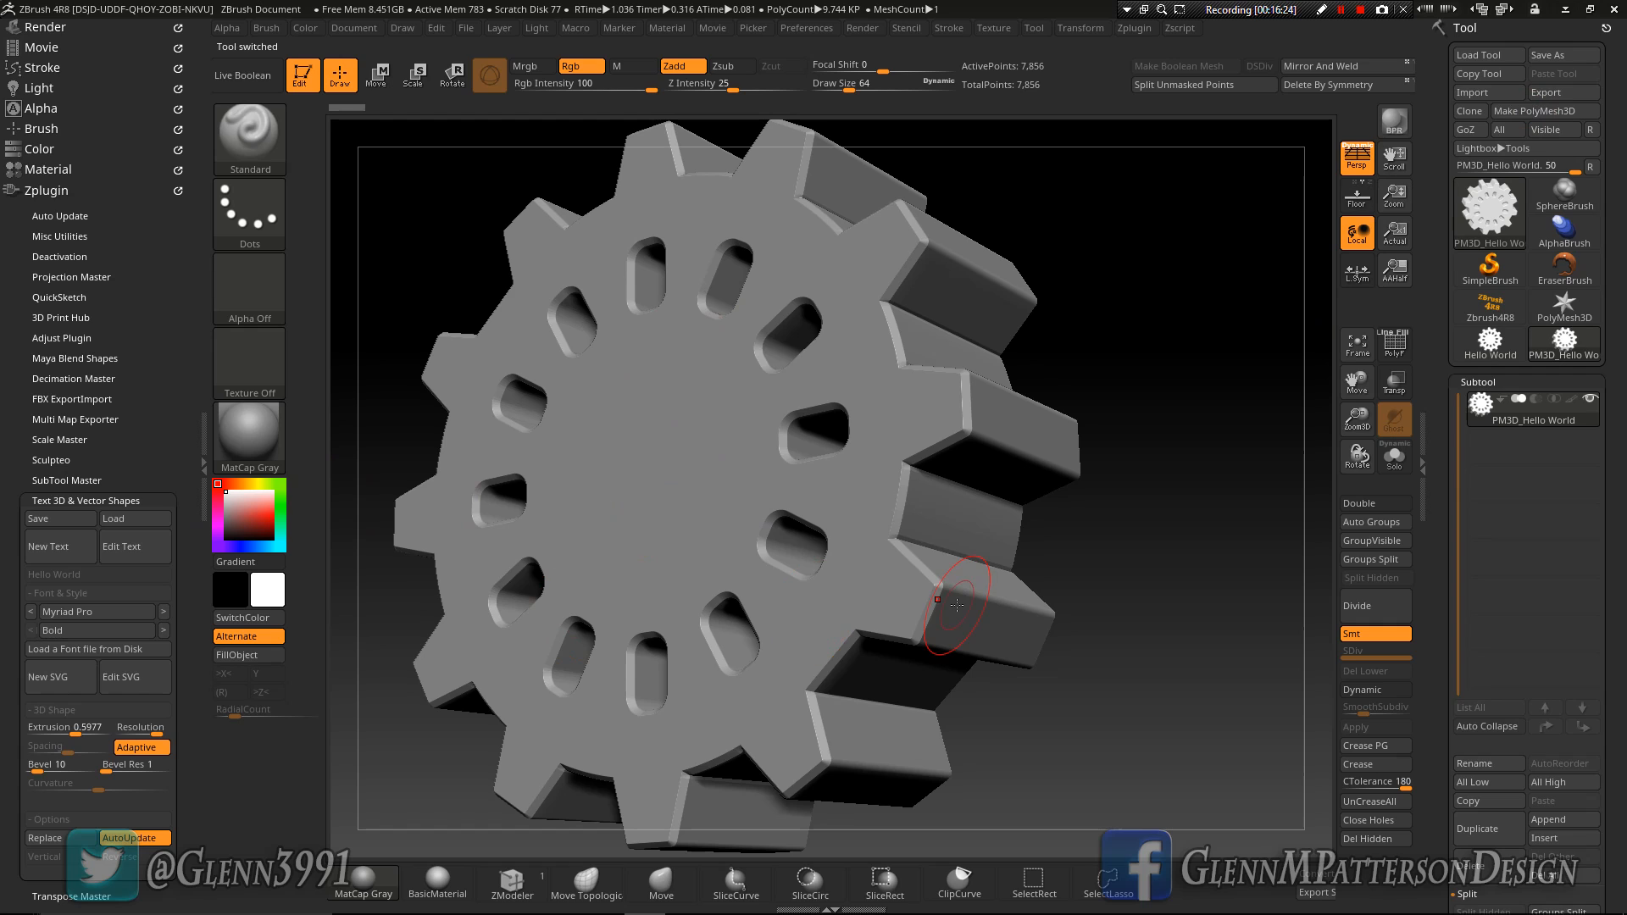
pyautogui.click(1396, 346)
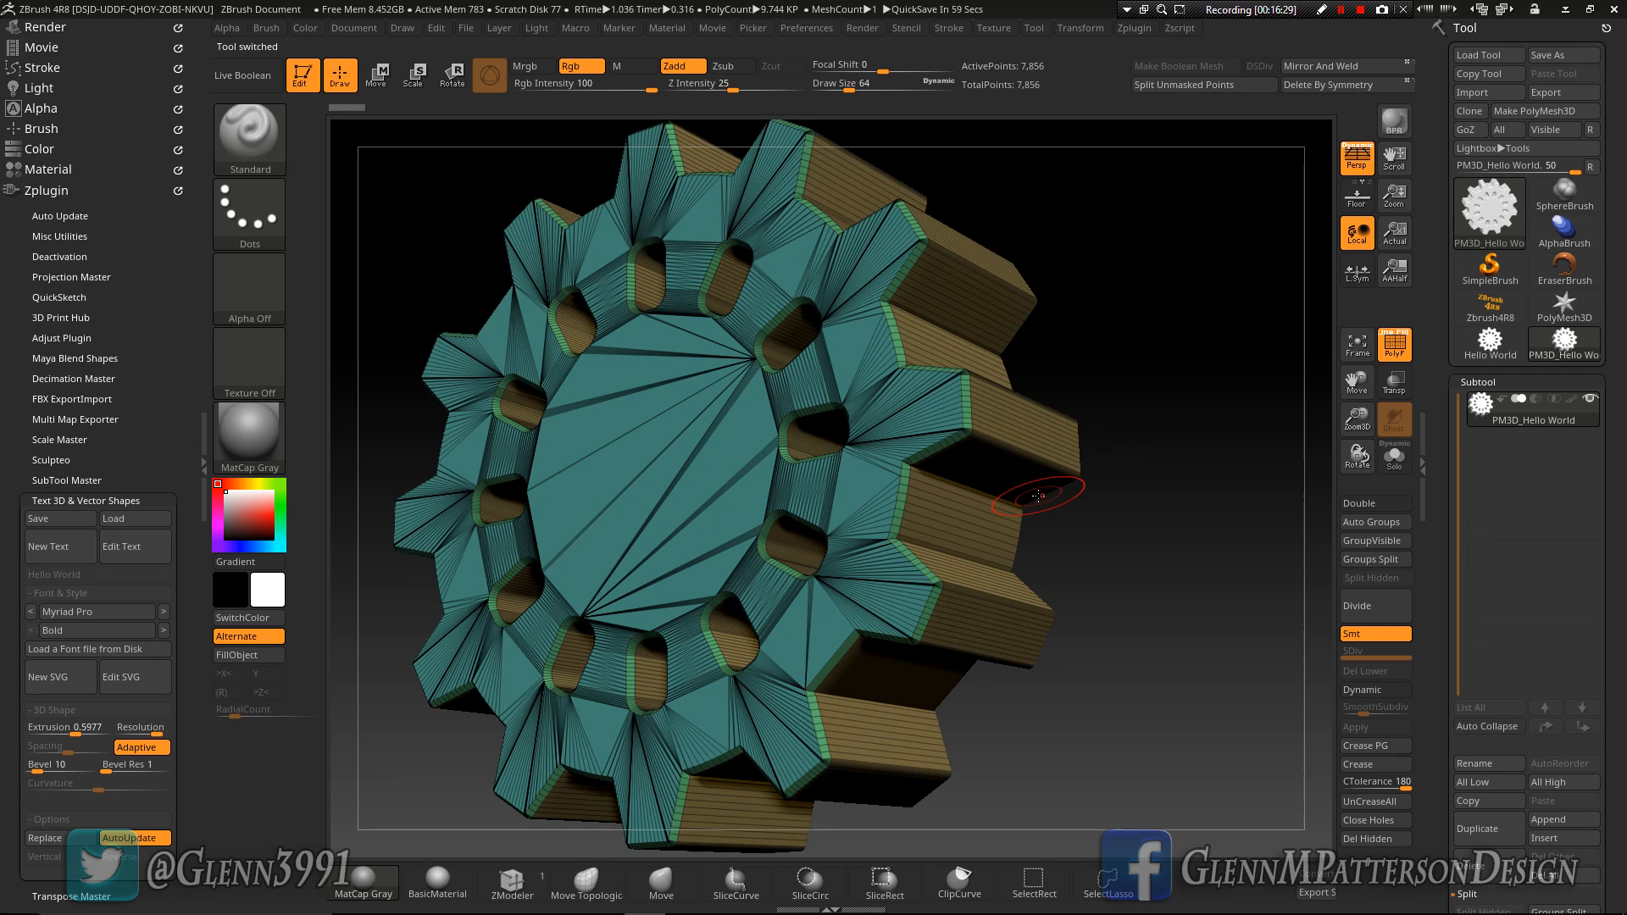
pyautogui.press('d')
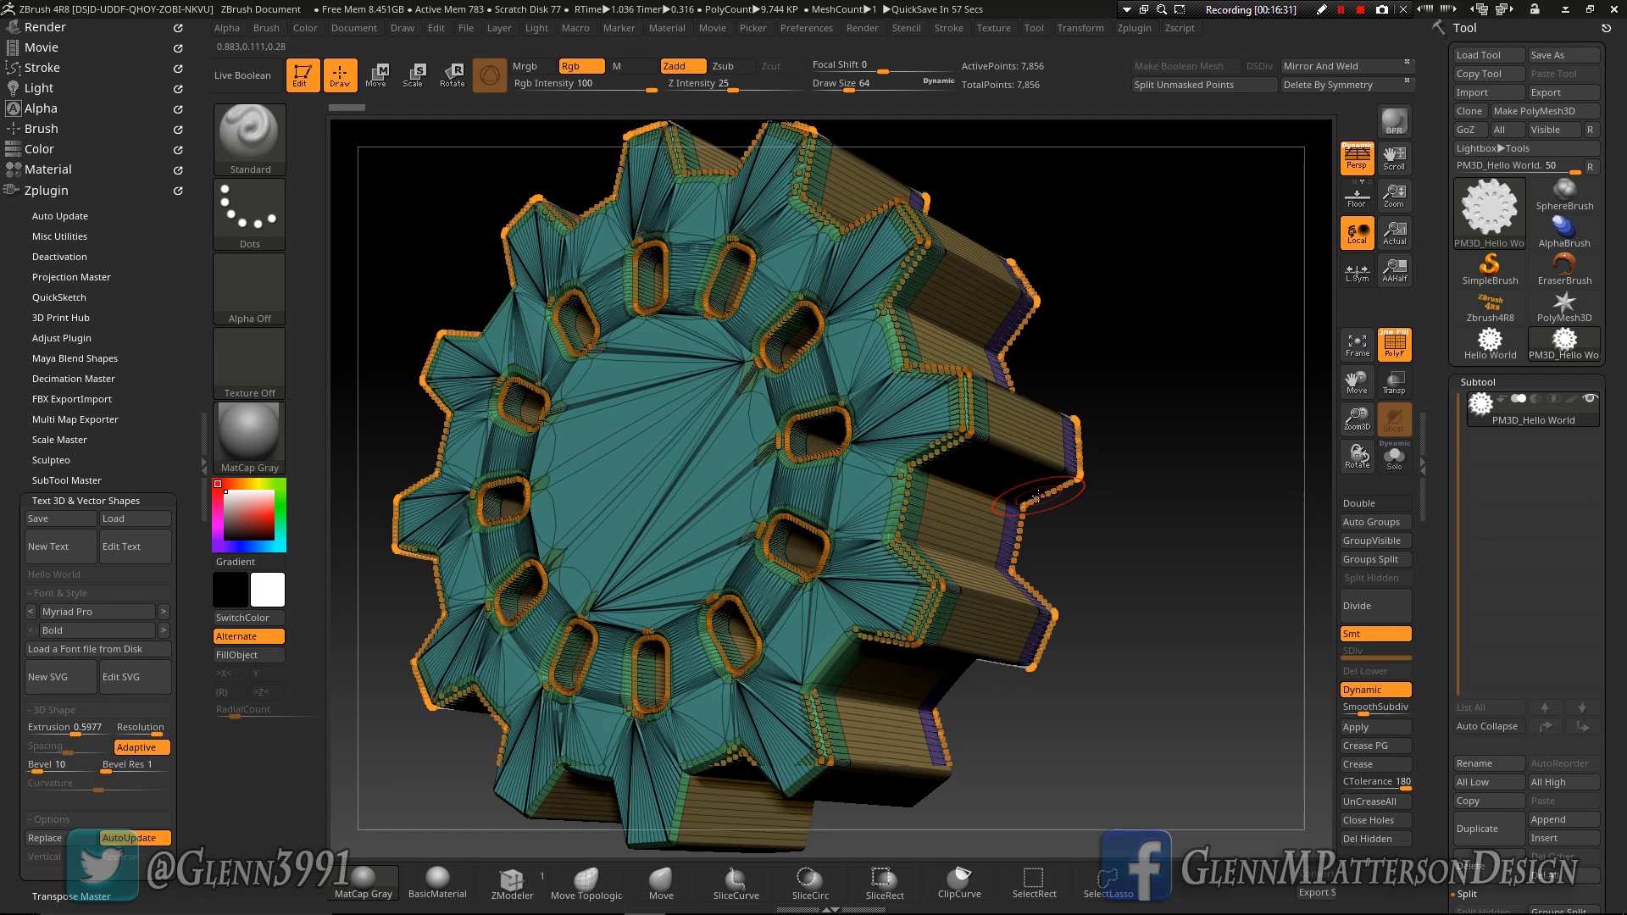
pyautogui.click(1385, 351)
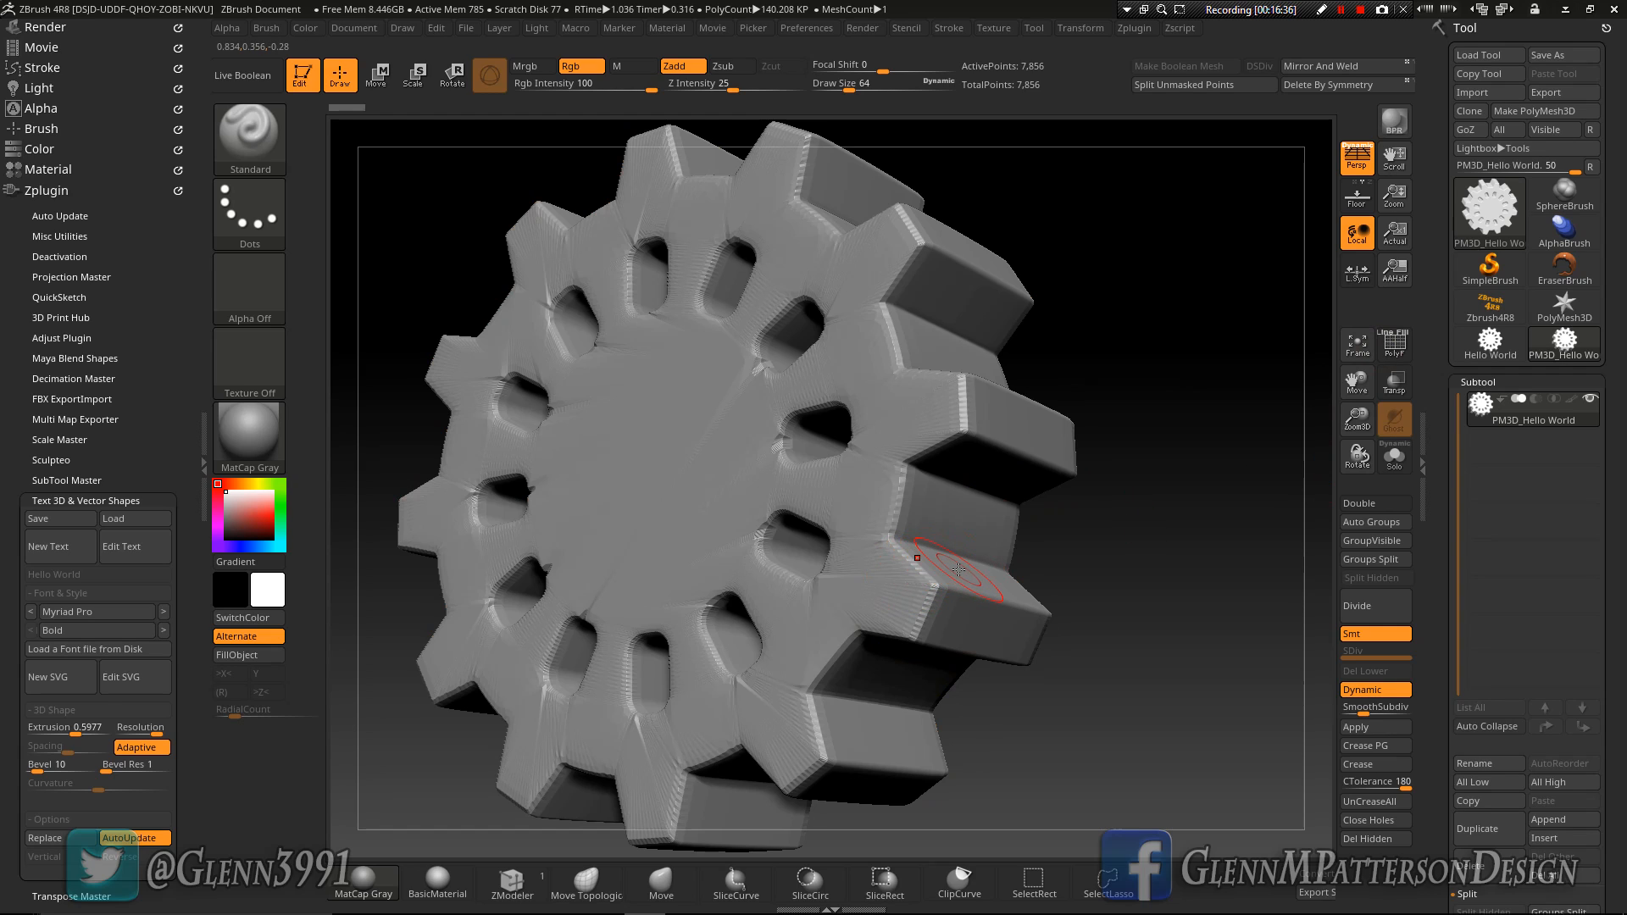
# Step: Crease the gear's polygroup borders and set the crease tolerance to 20
pyautogui.moveTo(1614, 659); pyautogui.dragTo(1626, 512)
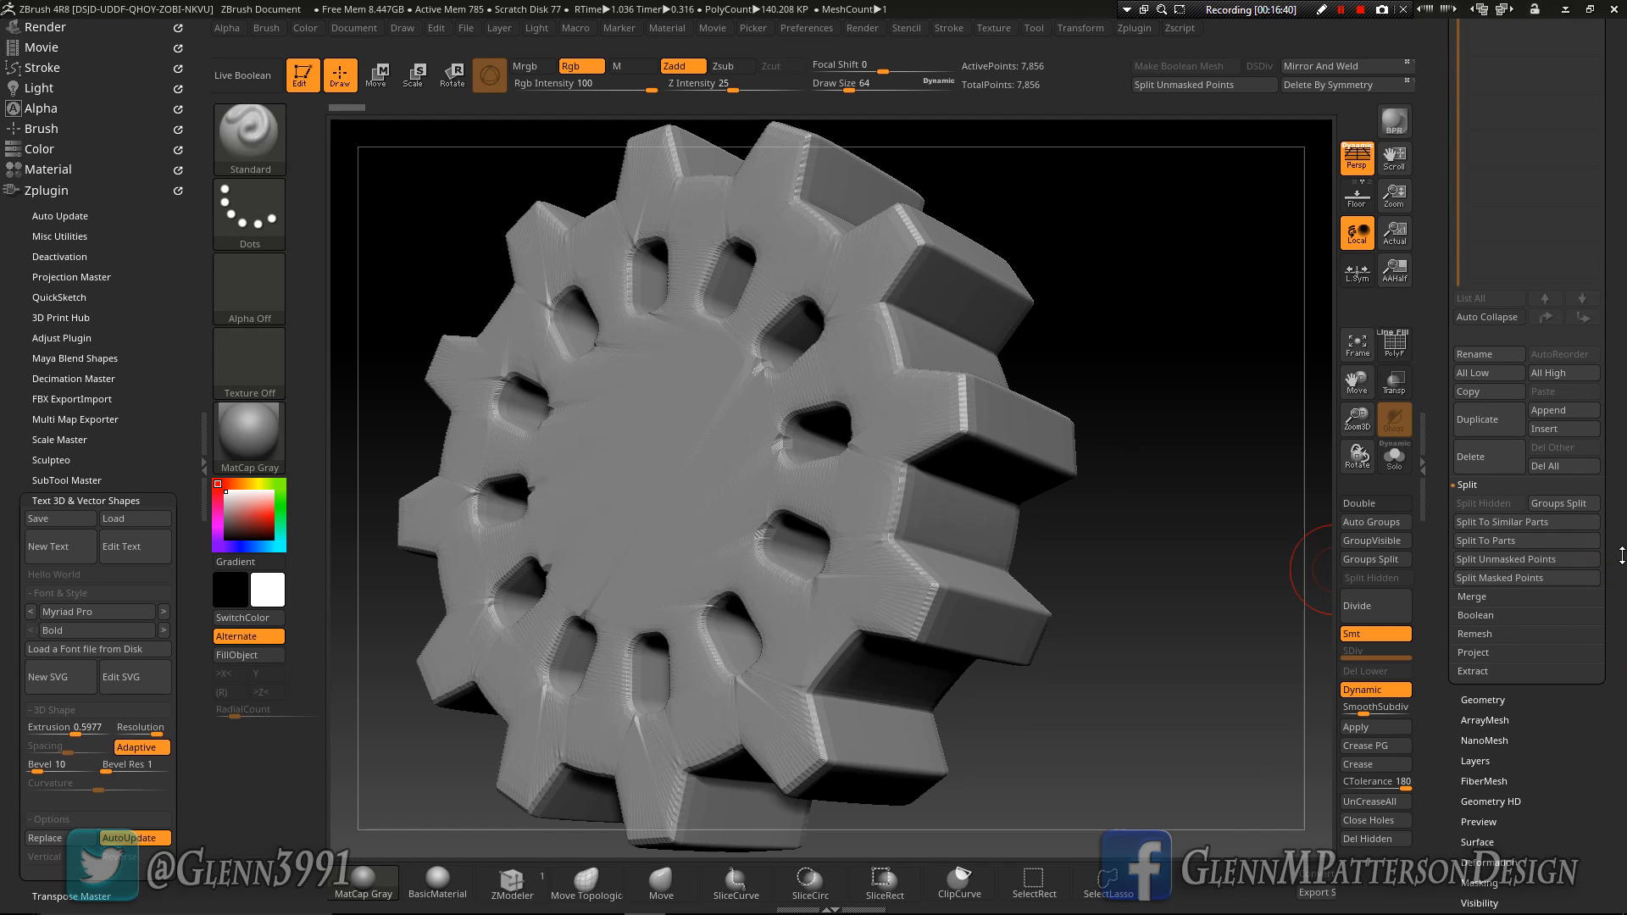
pyautogui.click(1485, 701)
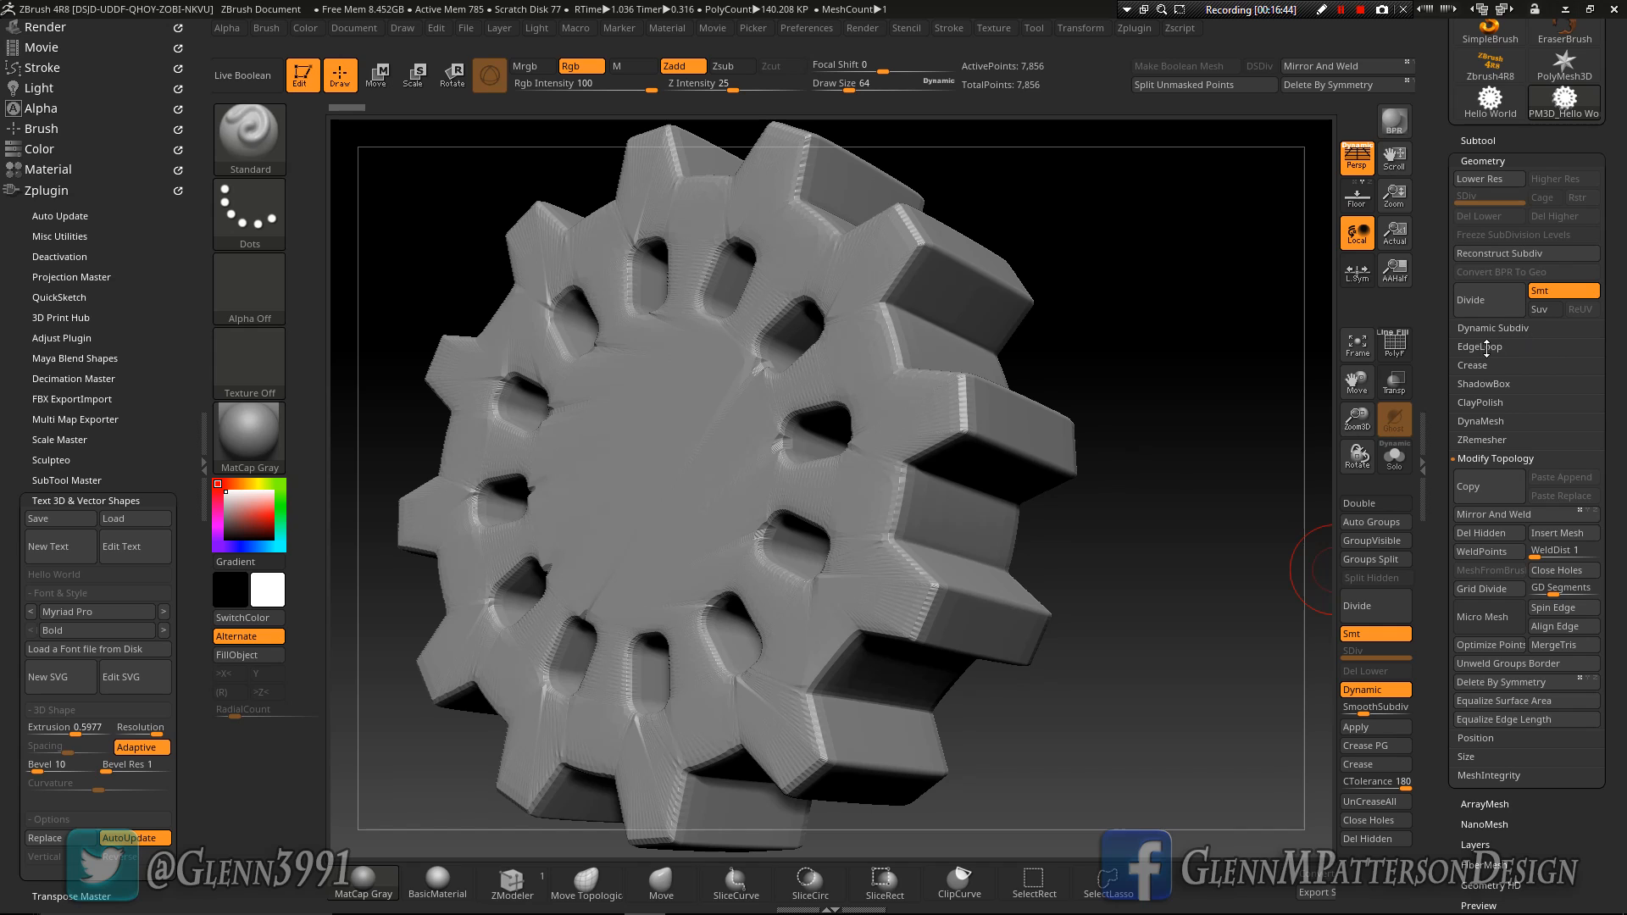
pyautogui.click(1472, 365)
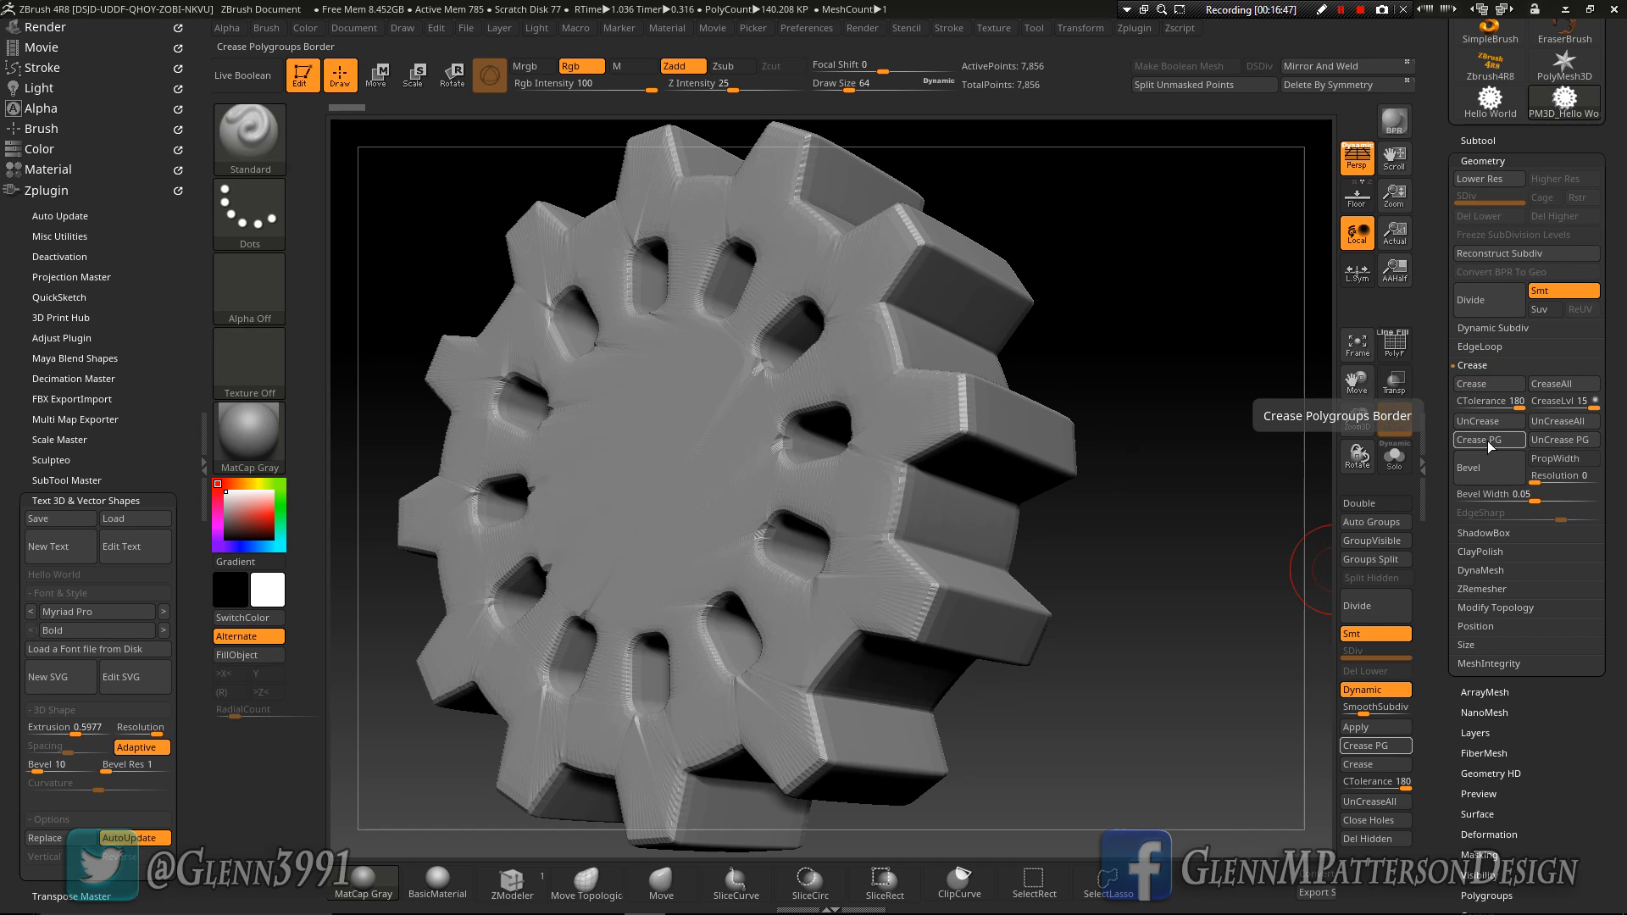
pyautogui.click(1387, 354)
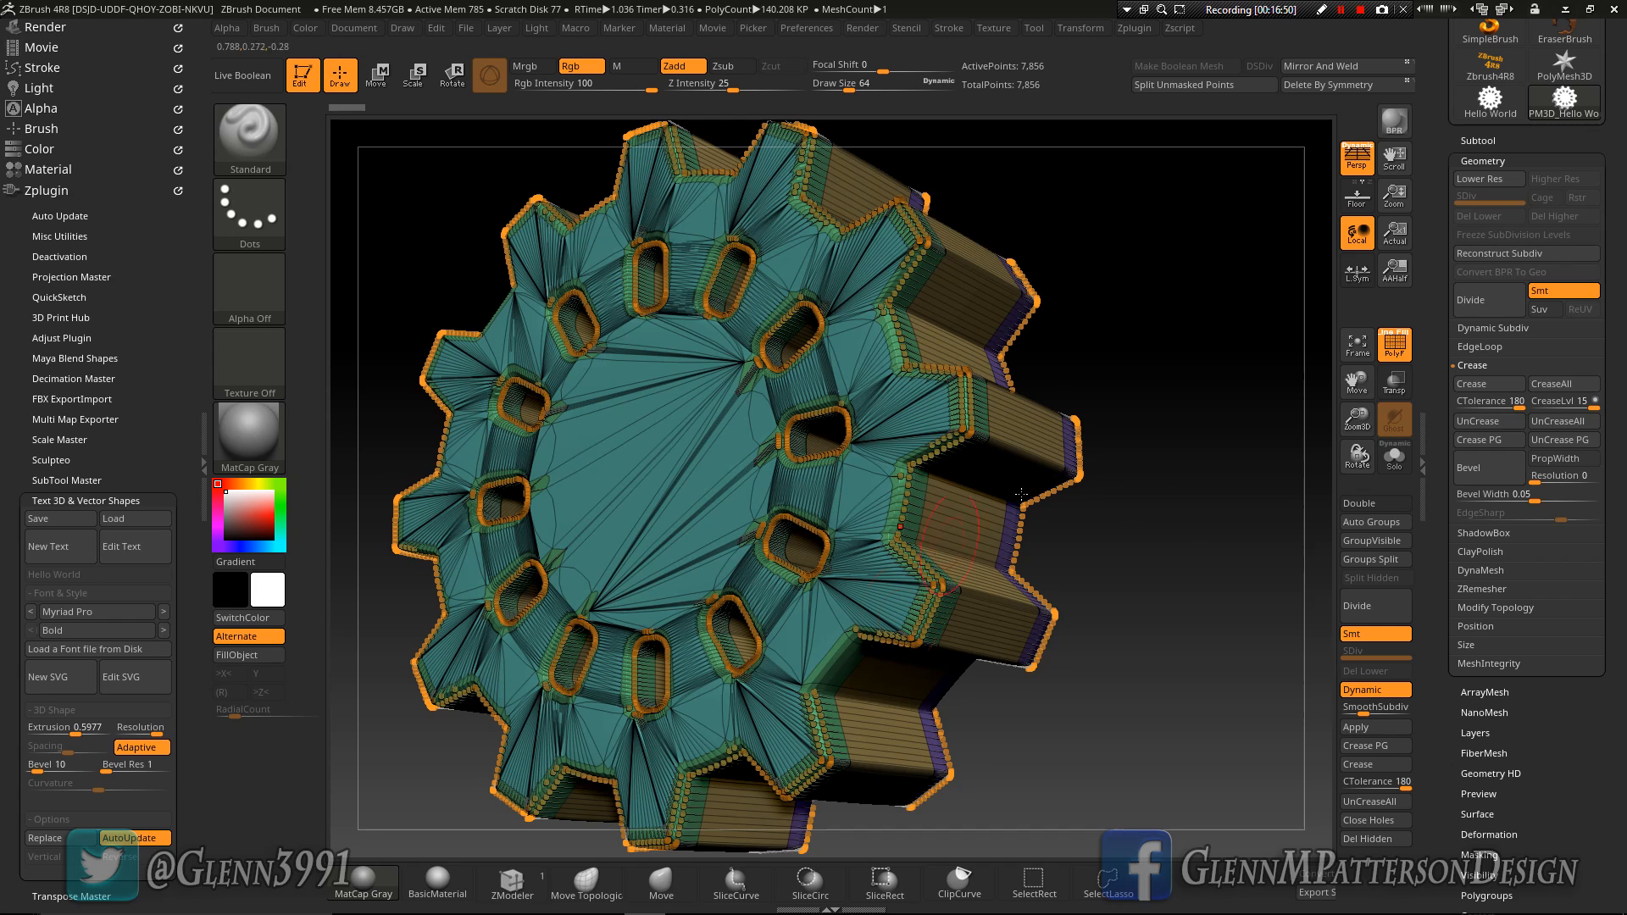
pyautogui.click(1395, 344)
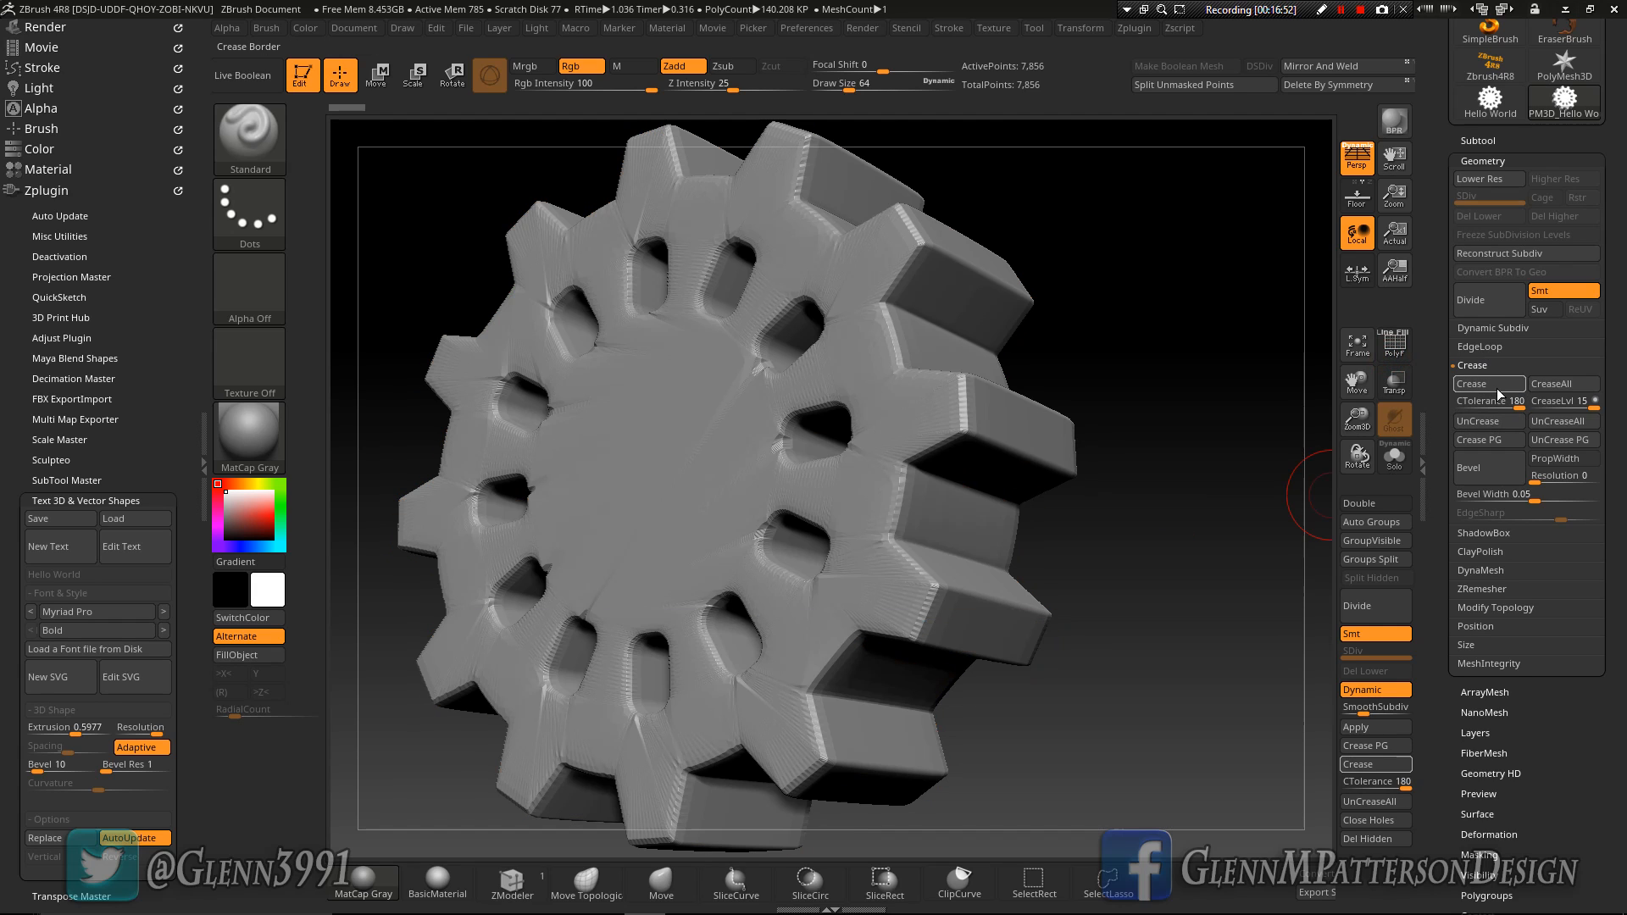
pyautogui.click(1488, 441)
pyautogui.moveTo(881, 577); pyautogui.dragTo(825, 565, button='right')
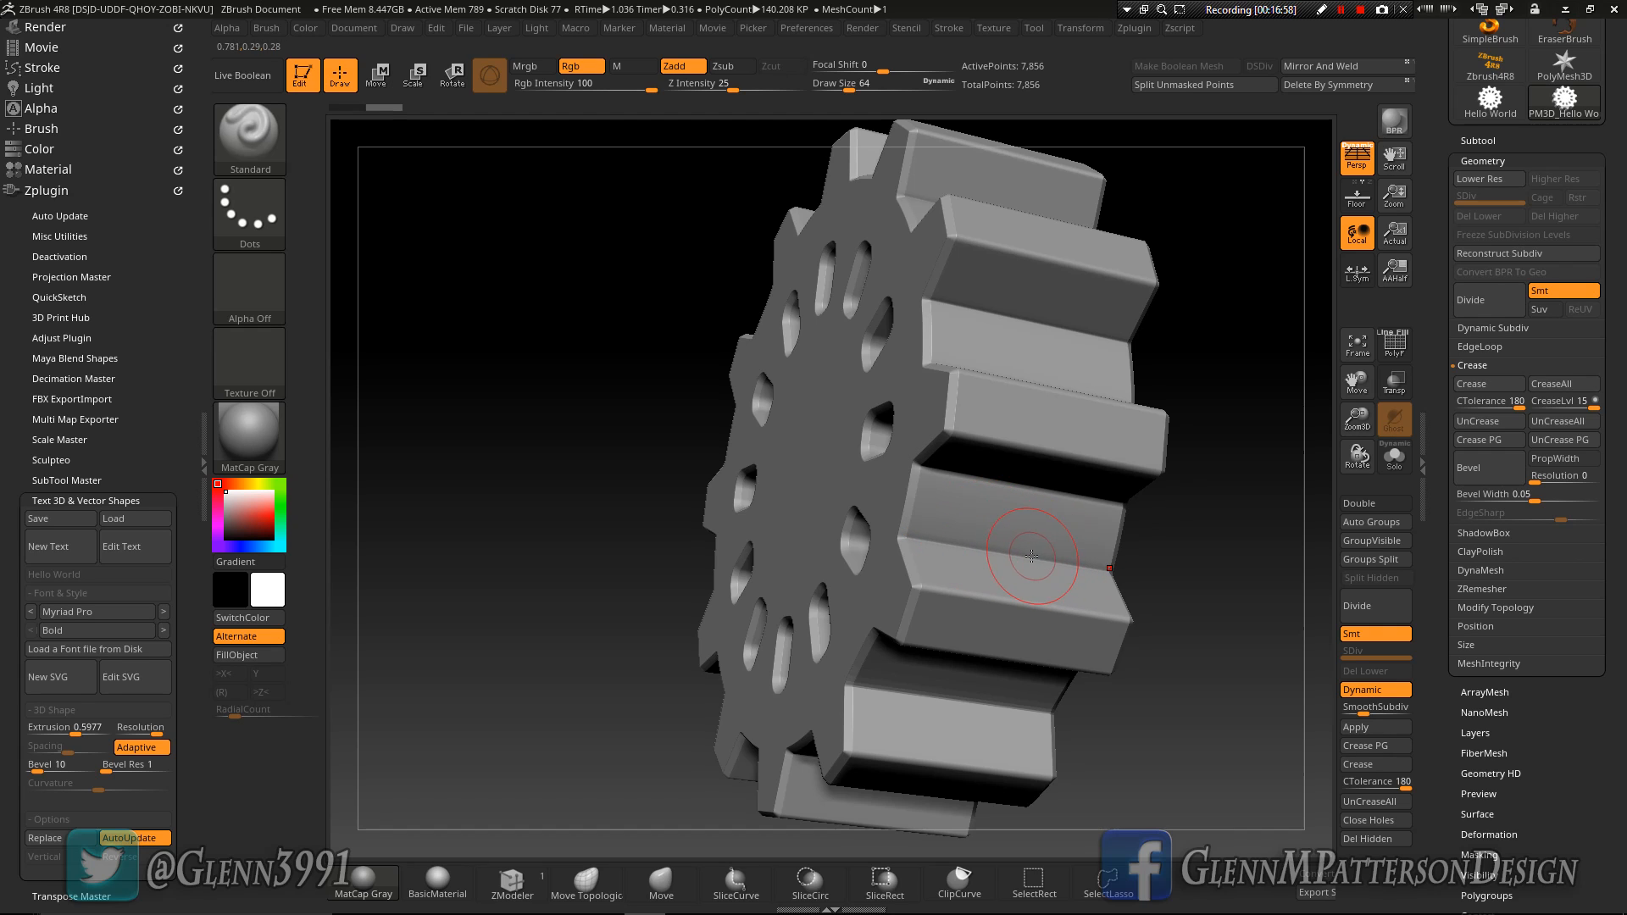
pyautogui.moveTo(1017, 564)
pyautogui.mouseDown(button='right')
pyautogui.moveTo(1110, 538)
pyautogui.moveTo(1020, 477)
pyautogui.moveTo(1025, 514)
pyautogui.mouseUp(button='right')
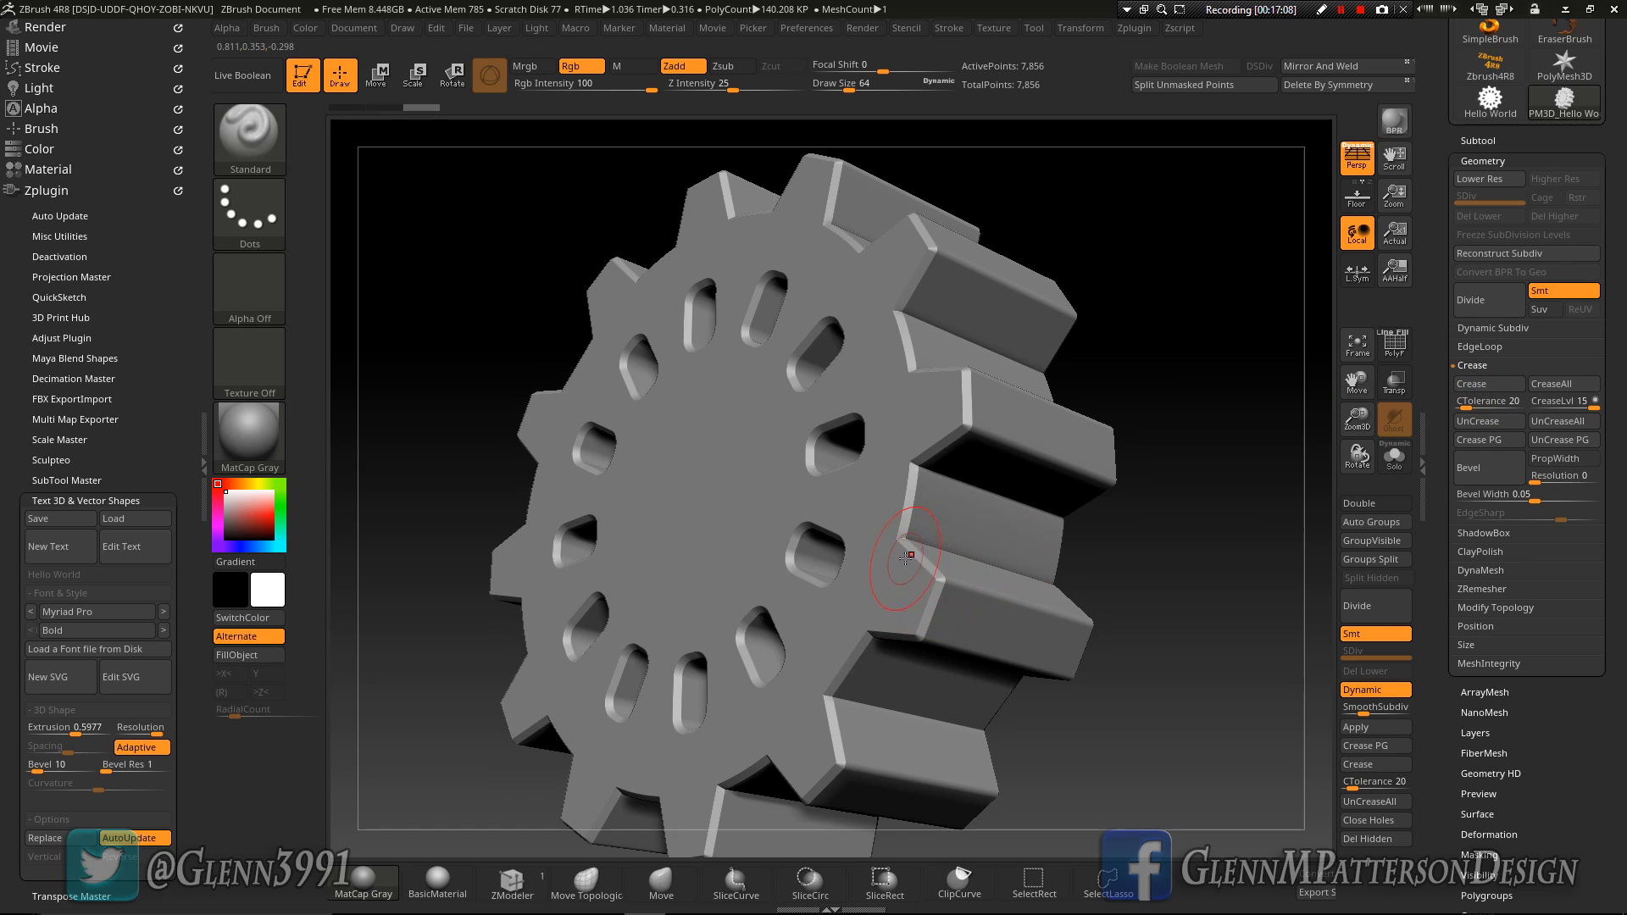
pyautogui.moveTo(891, 552); pyautogui.dragTo(1125, 552, button='right')
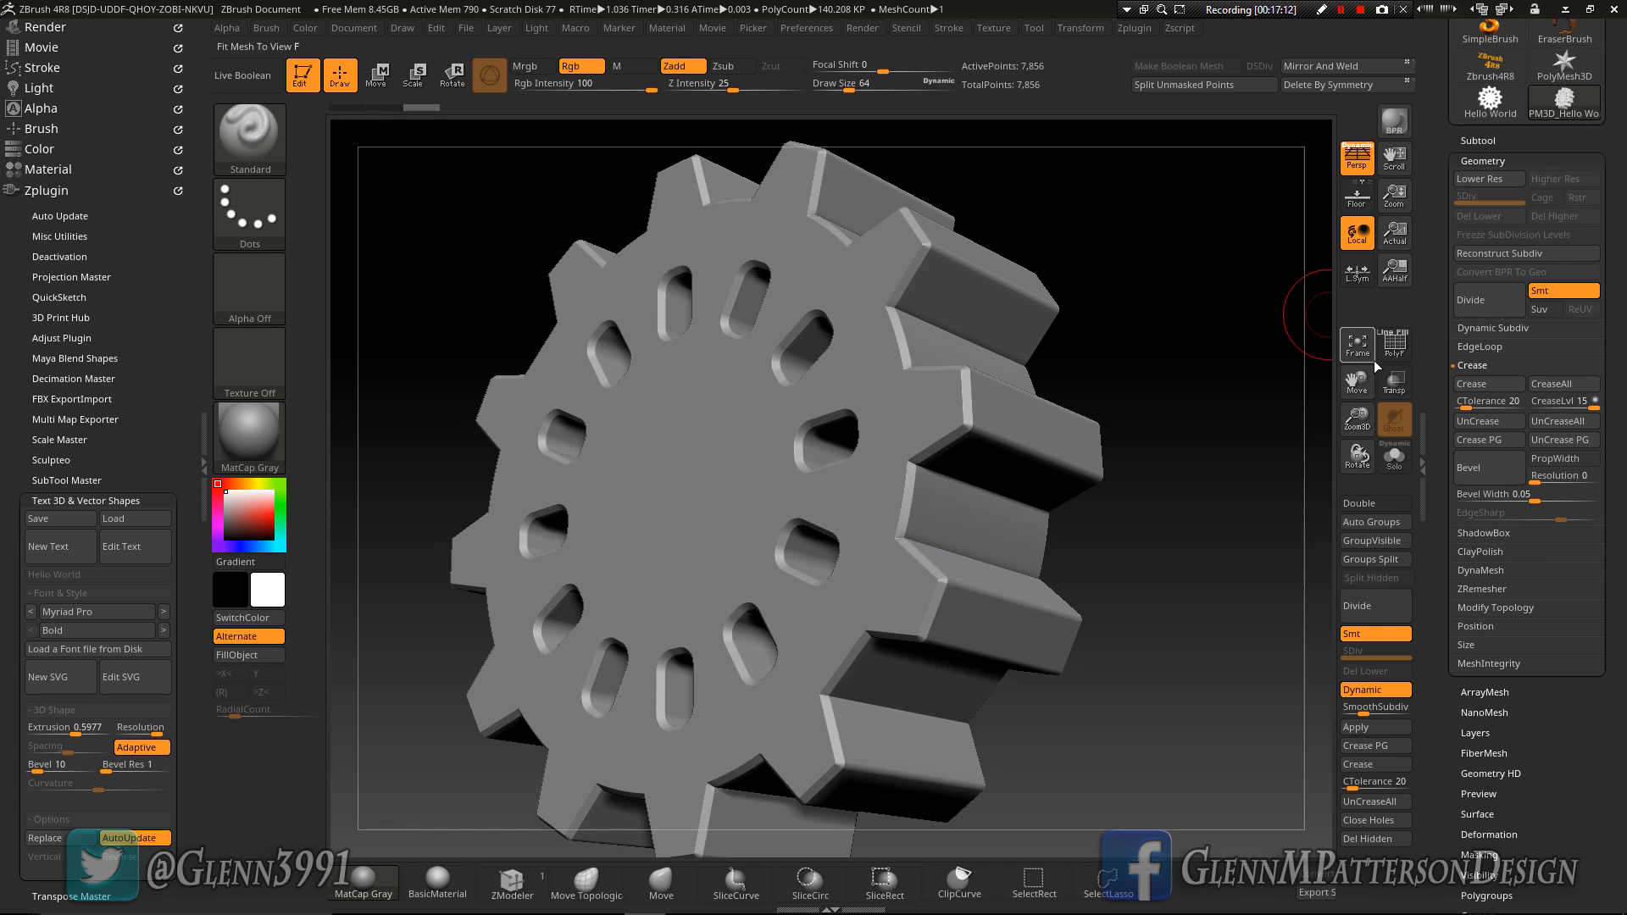
pyautogui.moveTo(693, 532)
pyautogui.mouseDown(button='right')
pyautogui.moveTo(794, 524)
pyautogui.moveTo(685, 547)
pyautogui.mouseUp(button='right')
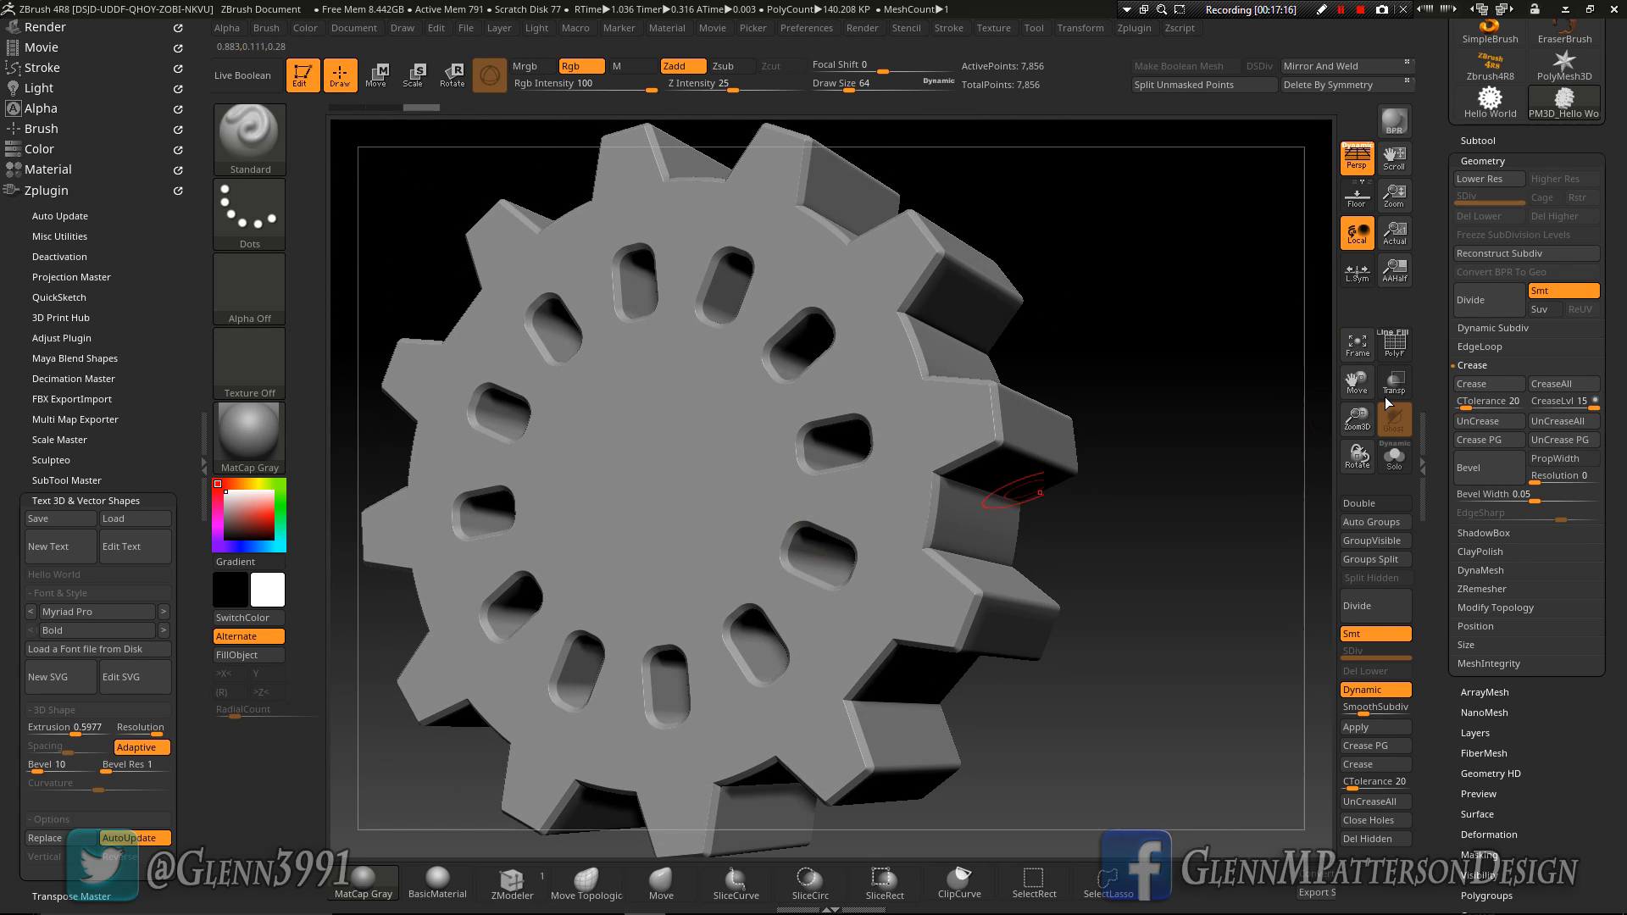
# Step: Duplicate the gear subtool
pyautogui.moveTo(1348, 424); pyautogui.dragTo(961, 486)
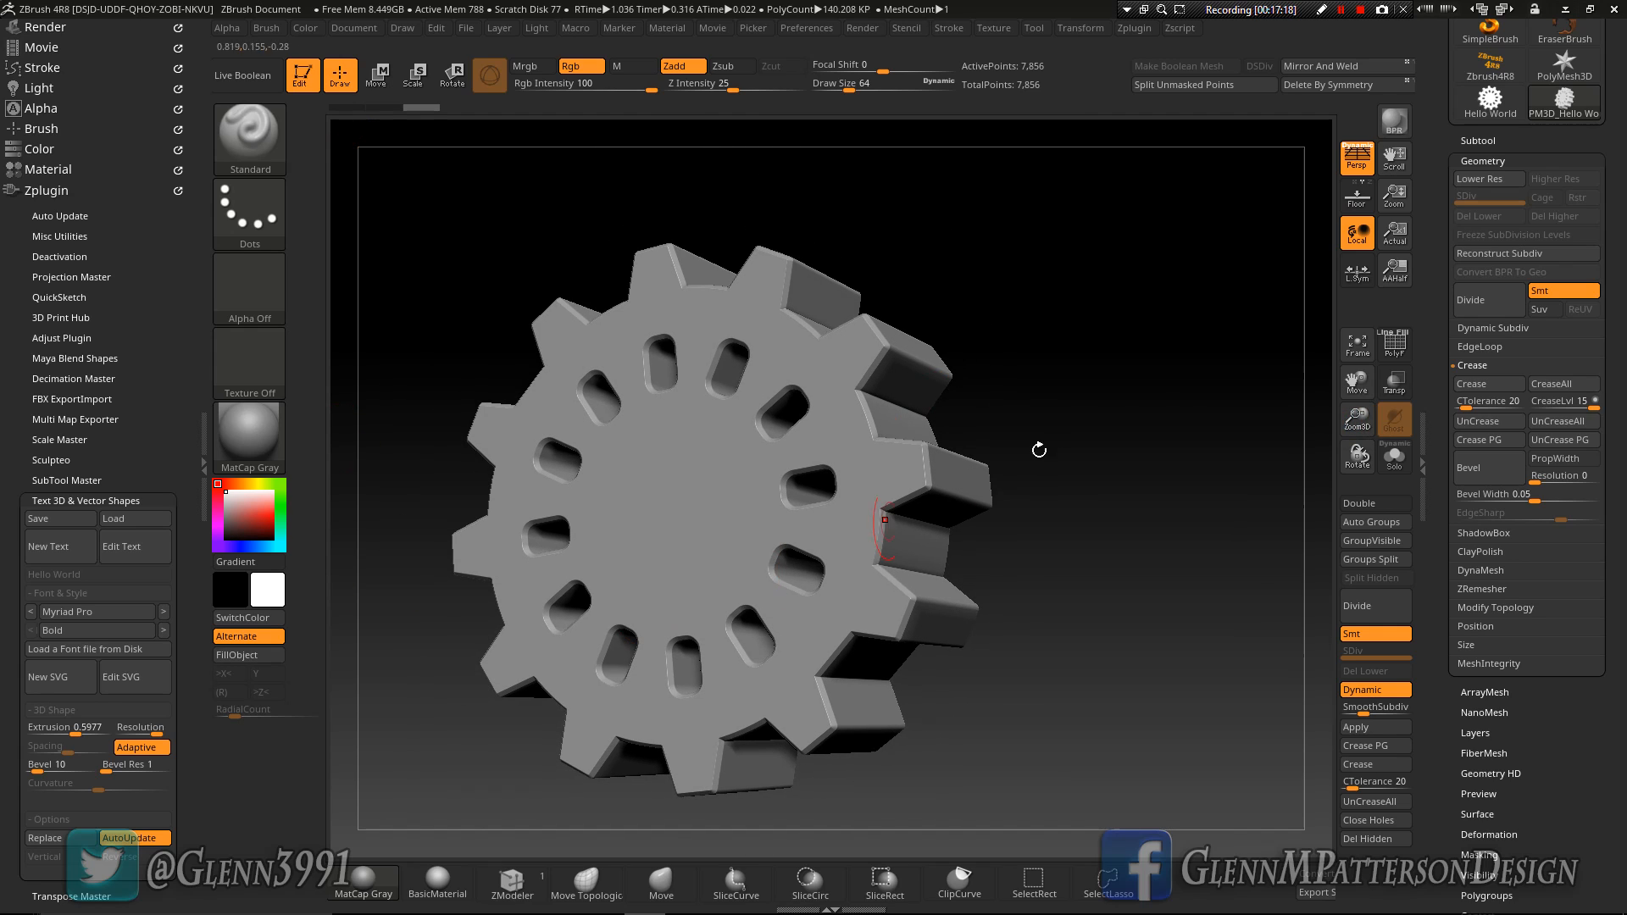
pyautogui.click(1480, 141)
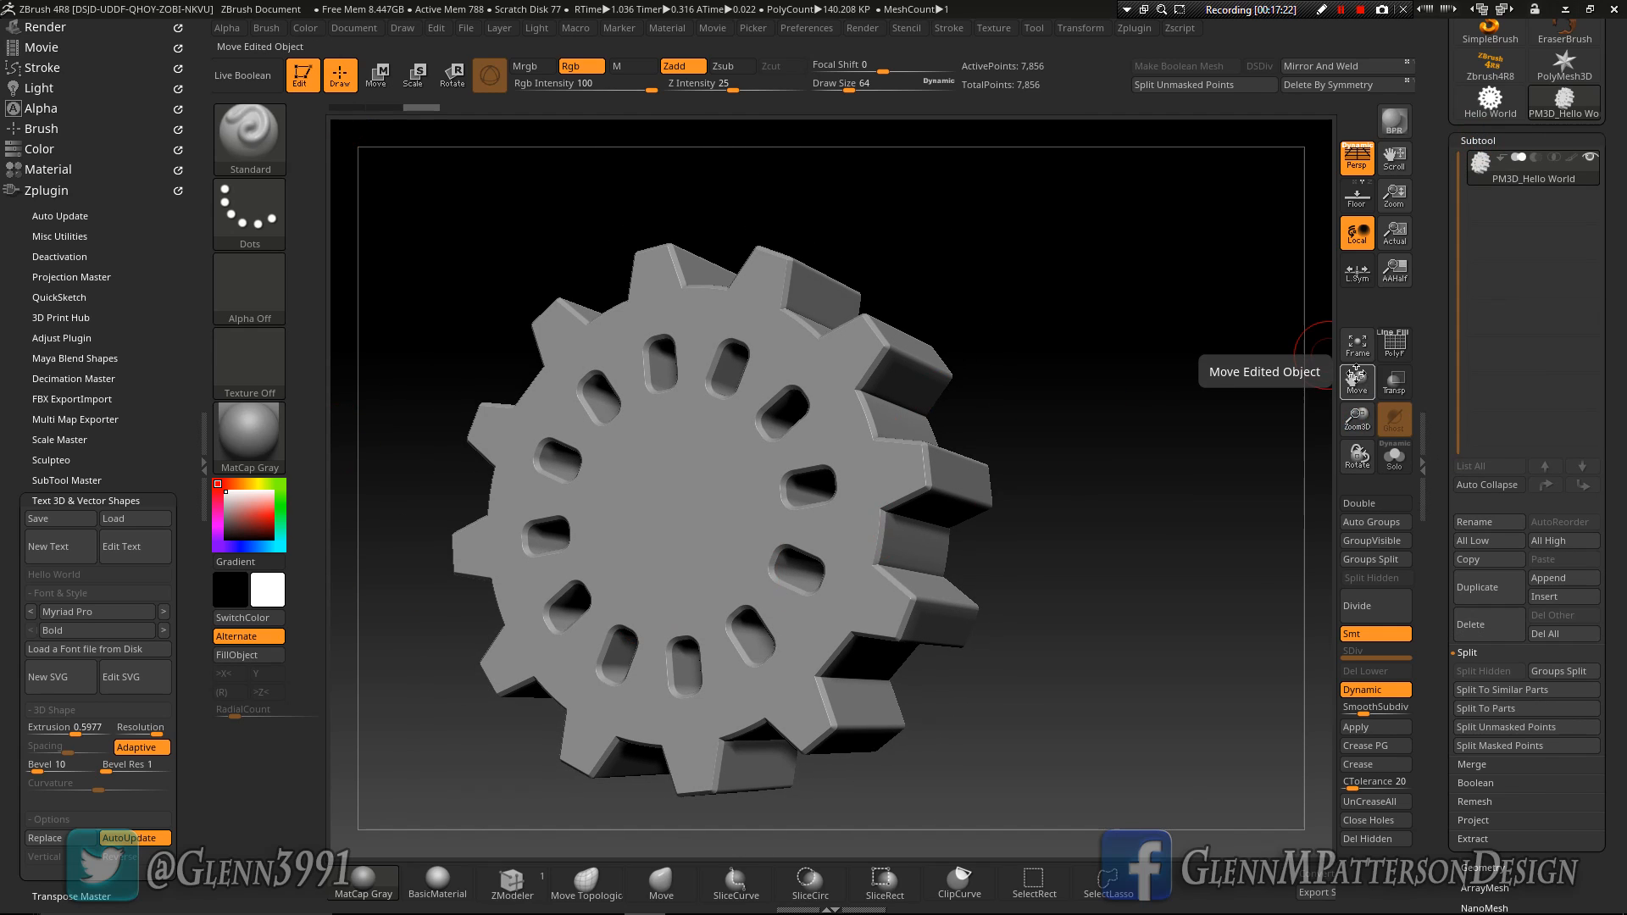
pyautogui.moveTo(1357, 381); pyautogui.dragTo(1623, 356)
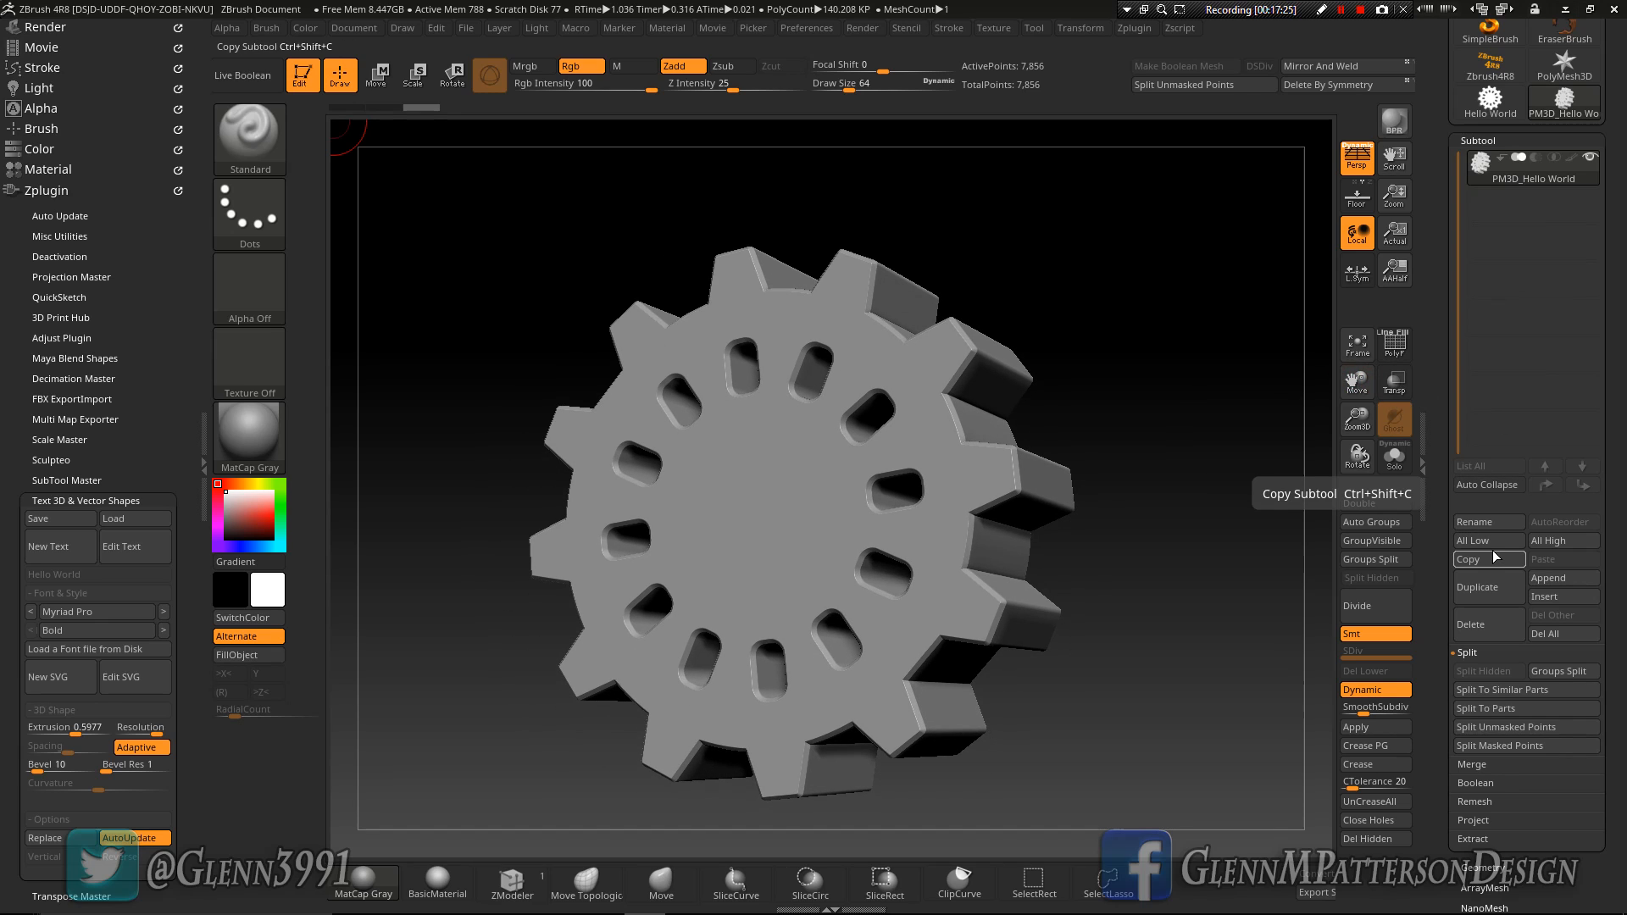
pyautogui.click(1481, 592)
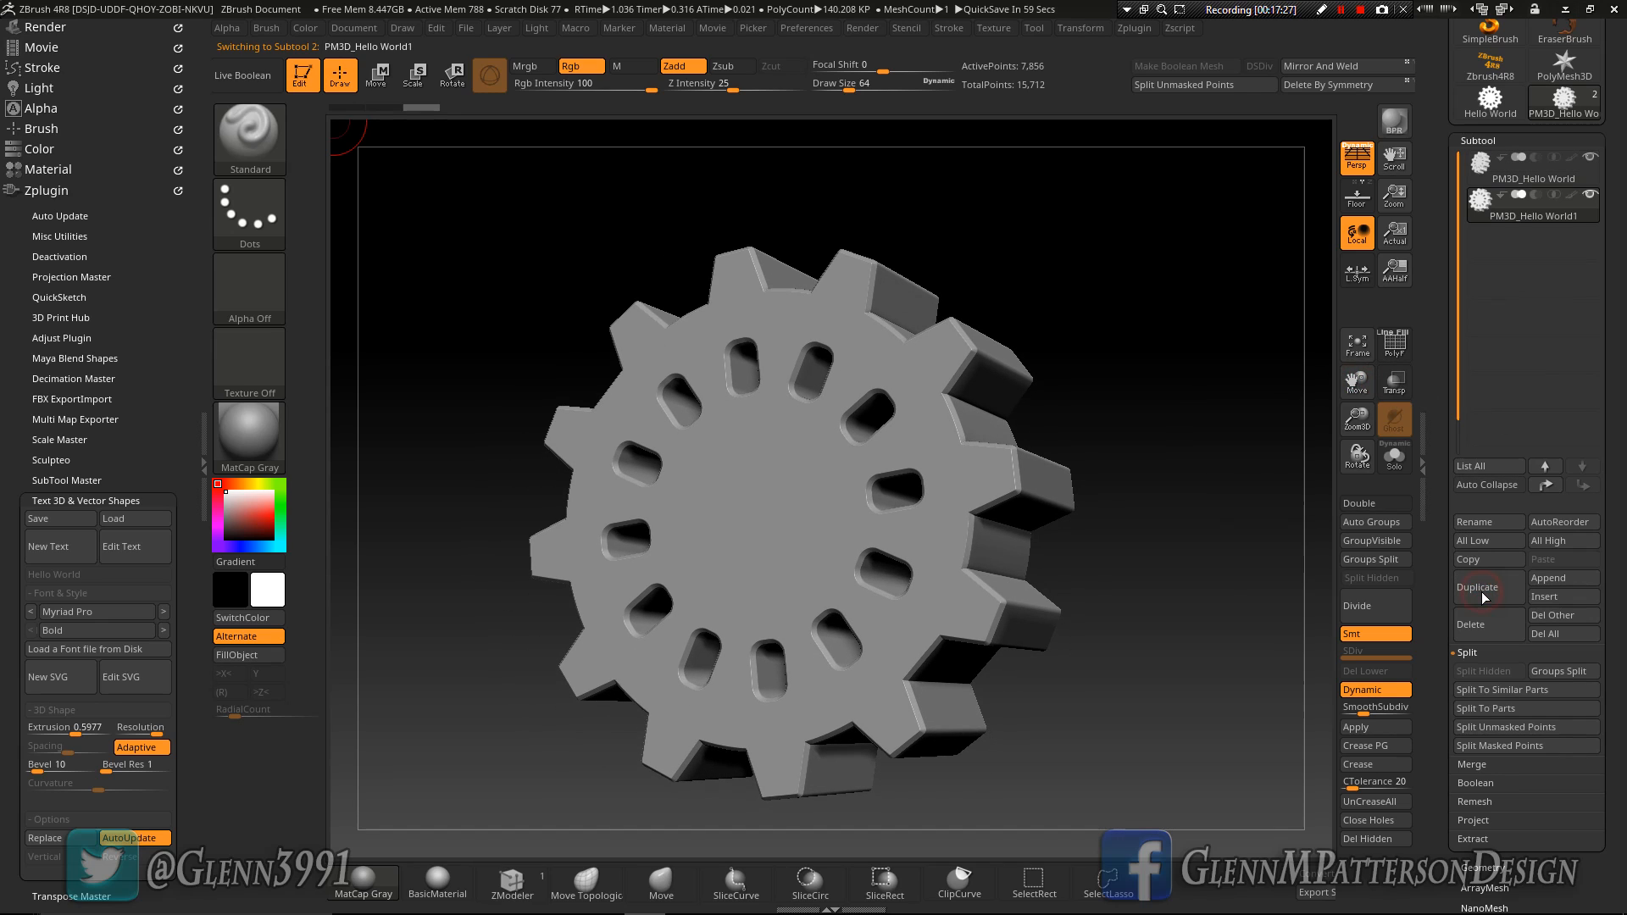
# Step: Scale the duplicated gear down uniformly so it sits as a small gear at the centre of the original
pyautogui.click(378, 76)
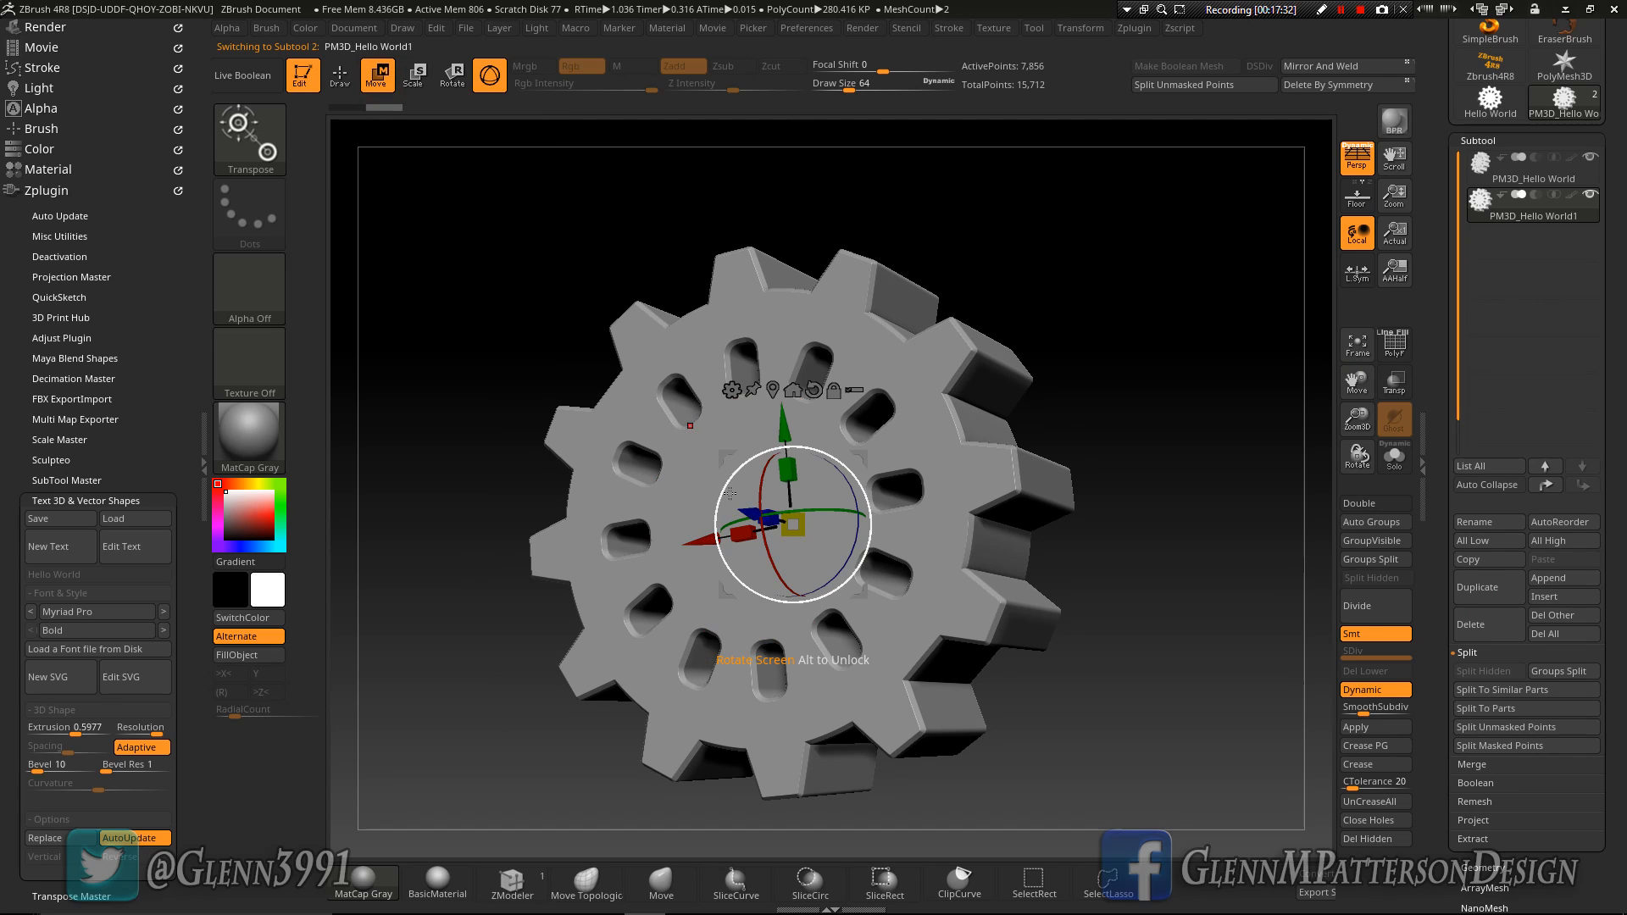
pyautogui.moveTo(754, 513); pyautogui.dragTo(720, 513, button='right')
pyautogui.keyDown('ctrl'); pyautogui.moveTo(781, 519); pyautogui.dragTo(682, 595); pyautogui.keyUp('ctrl')
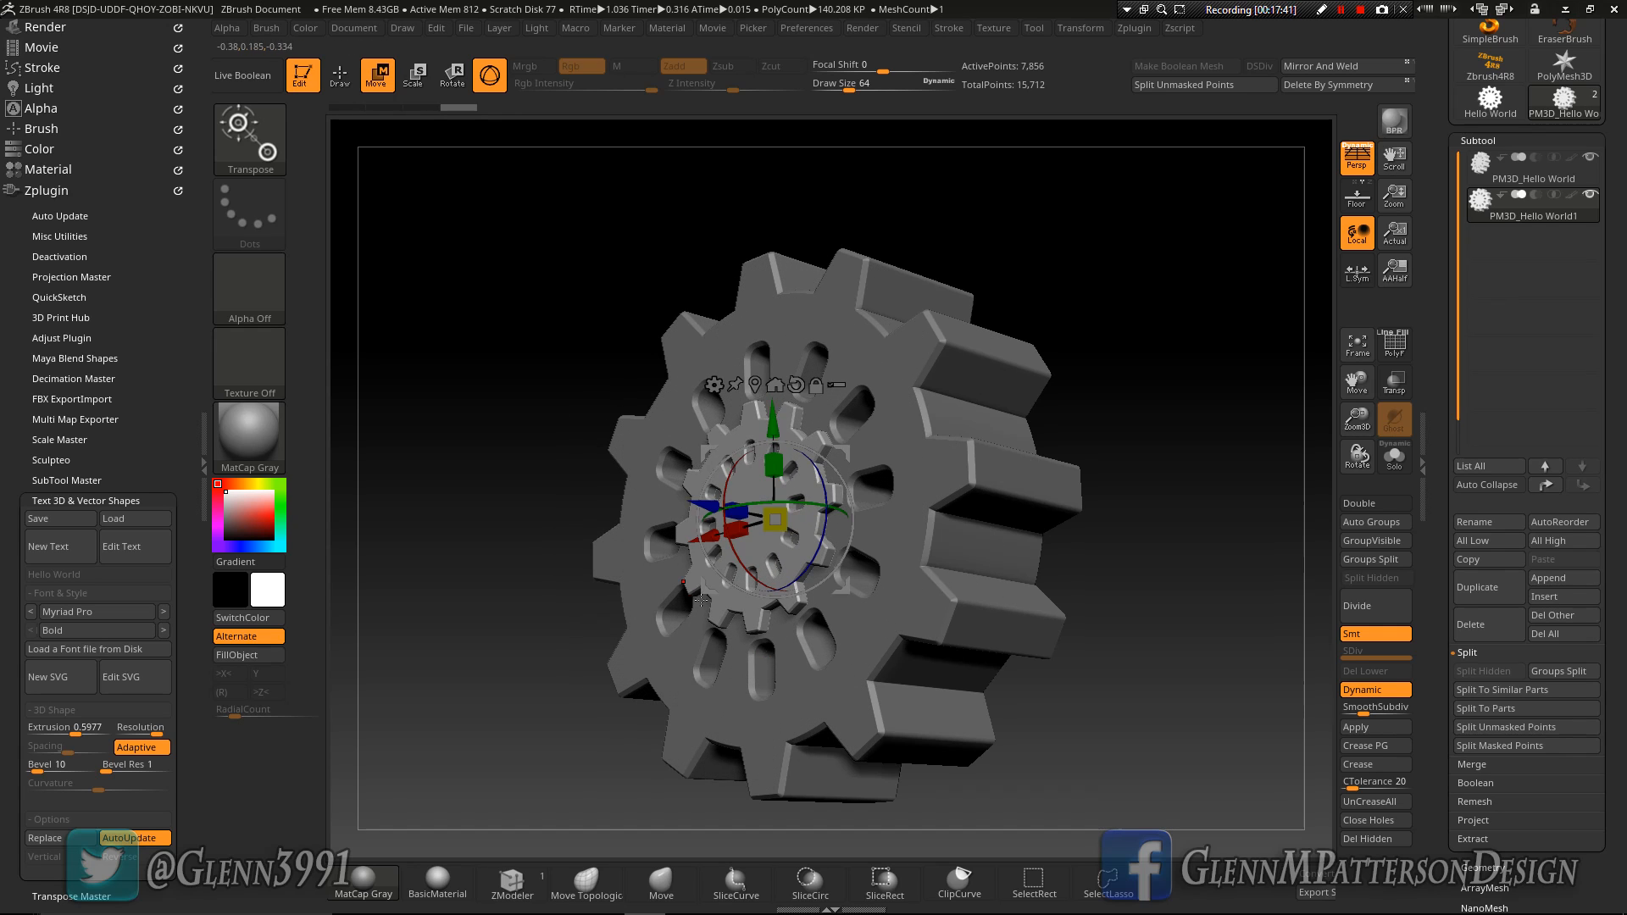
pyautogui.moveTo(850, 649); pyautogui.dragTo(761, 564, button='right')
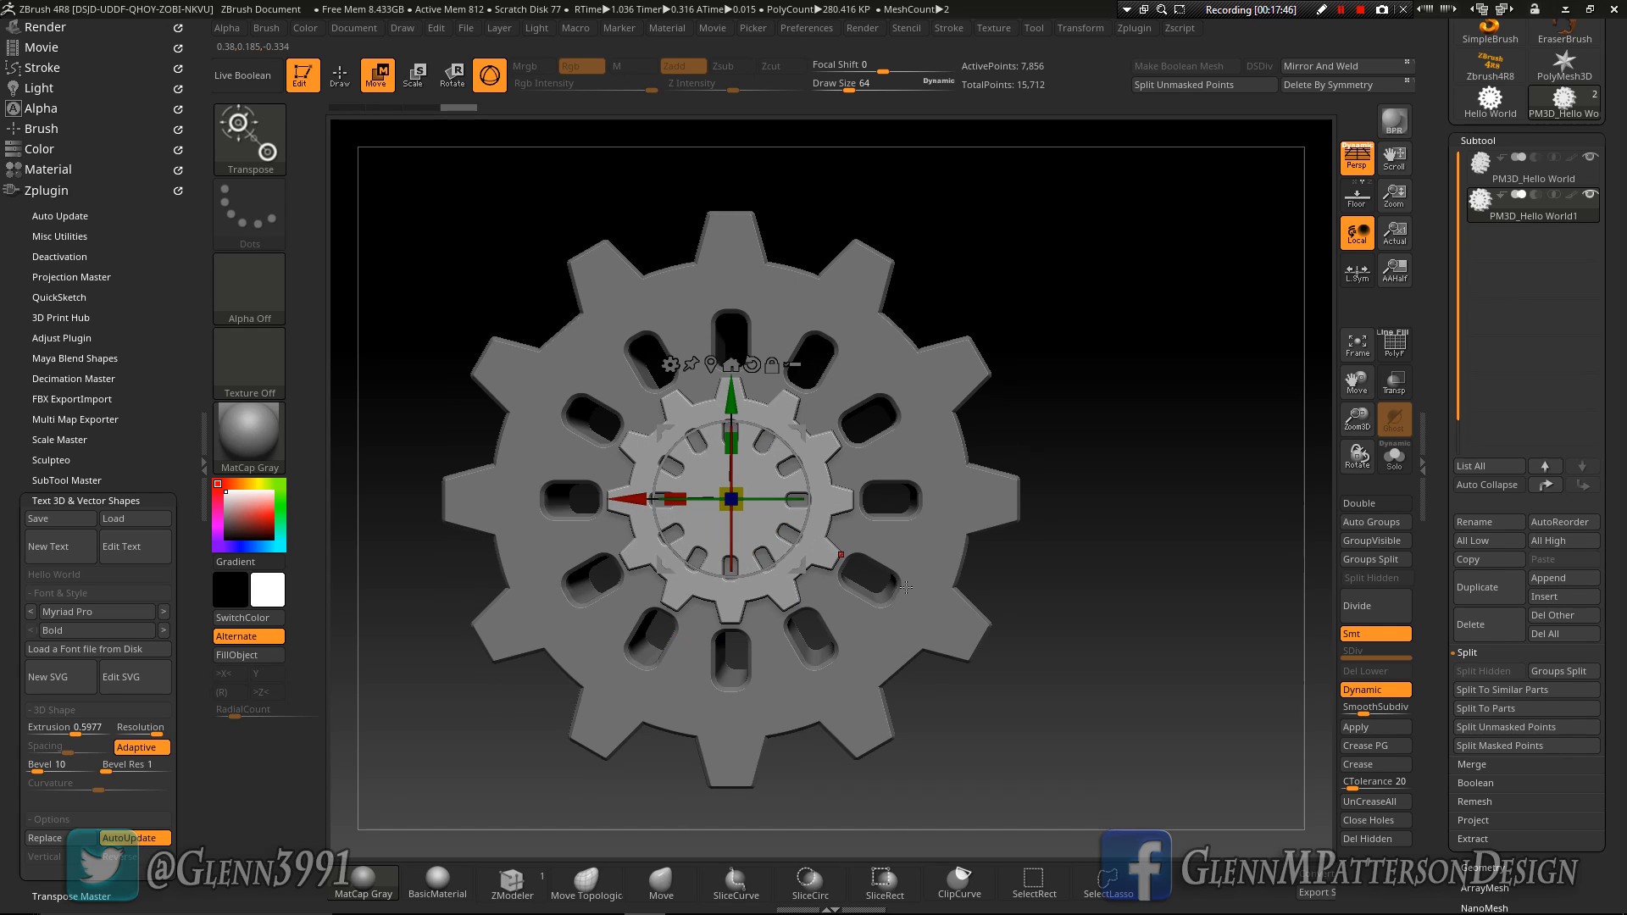
pyautogui.moveTo(903, 584); pyautogui.dragTo(873, 585, button='right')
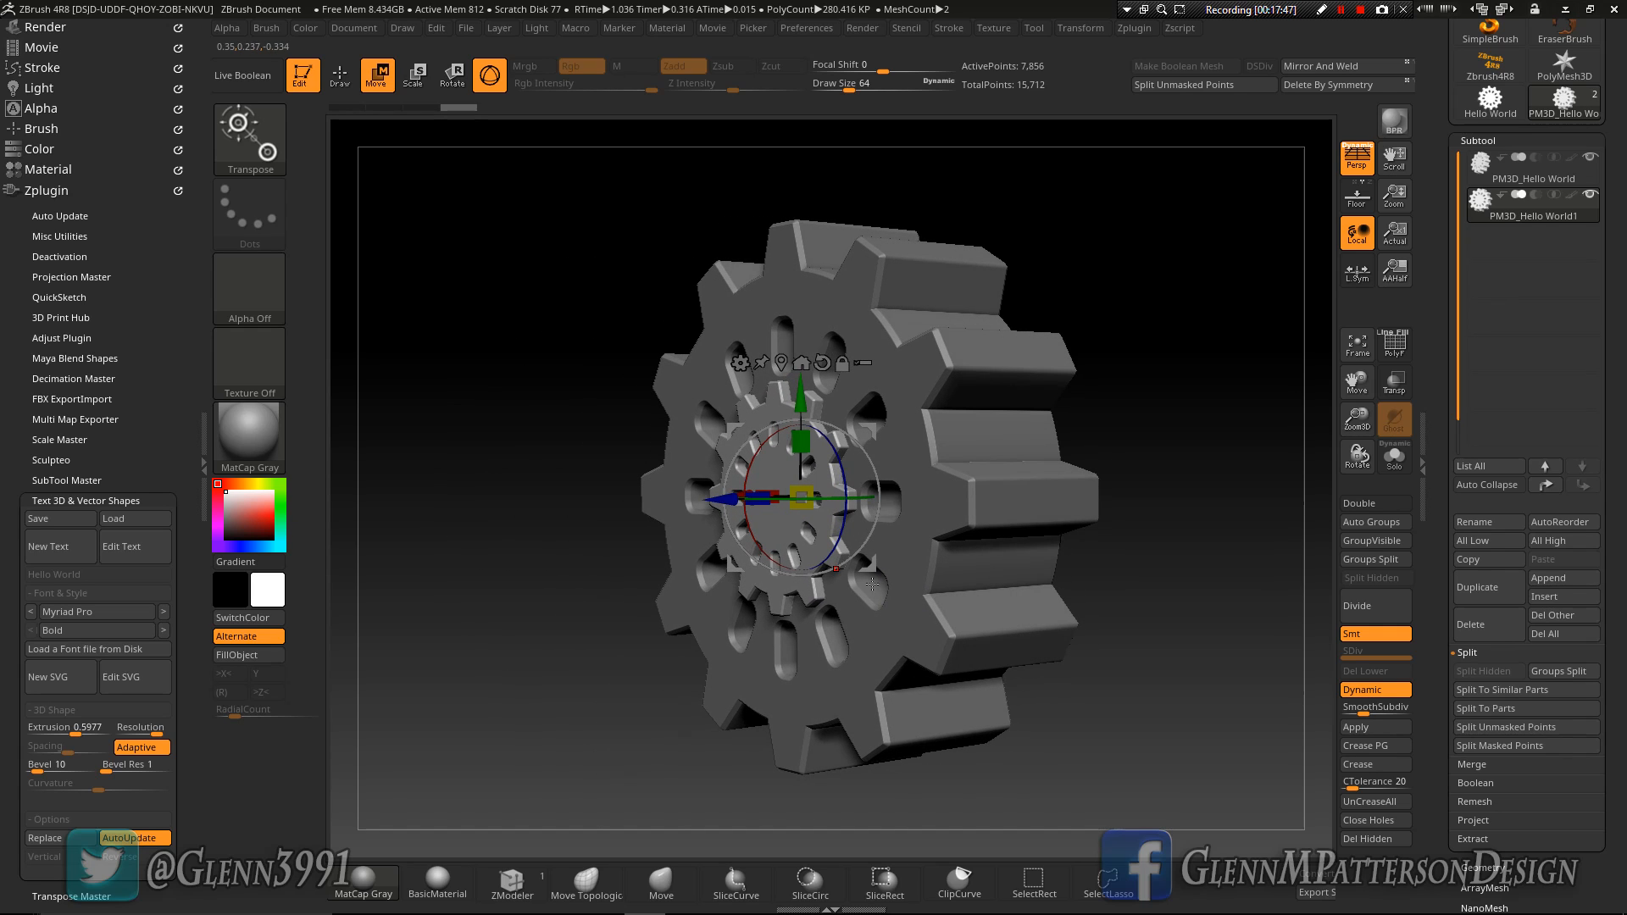
# Step: Set the small gear subtool to subtract from the large gear and turn on Live Boolean
pyautogui.click(1537, 196)
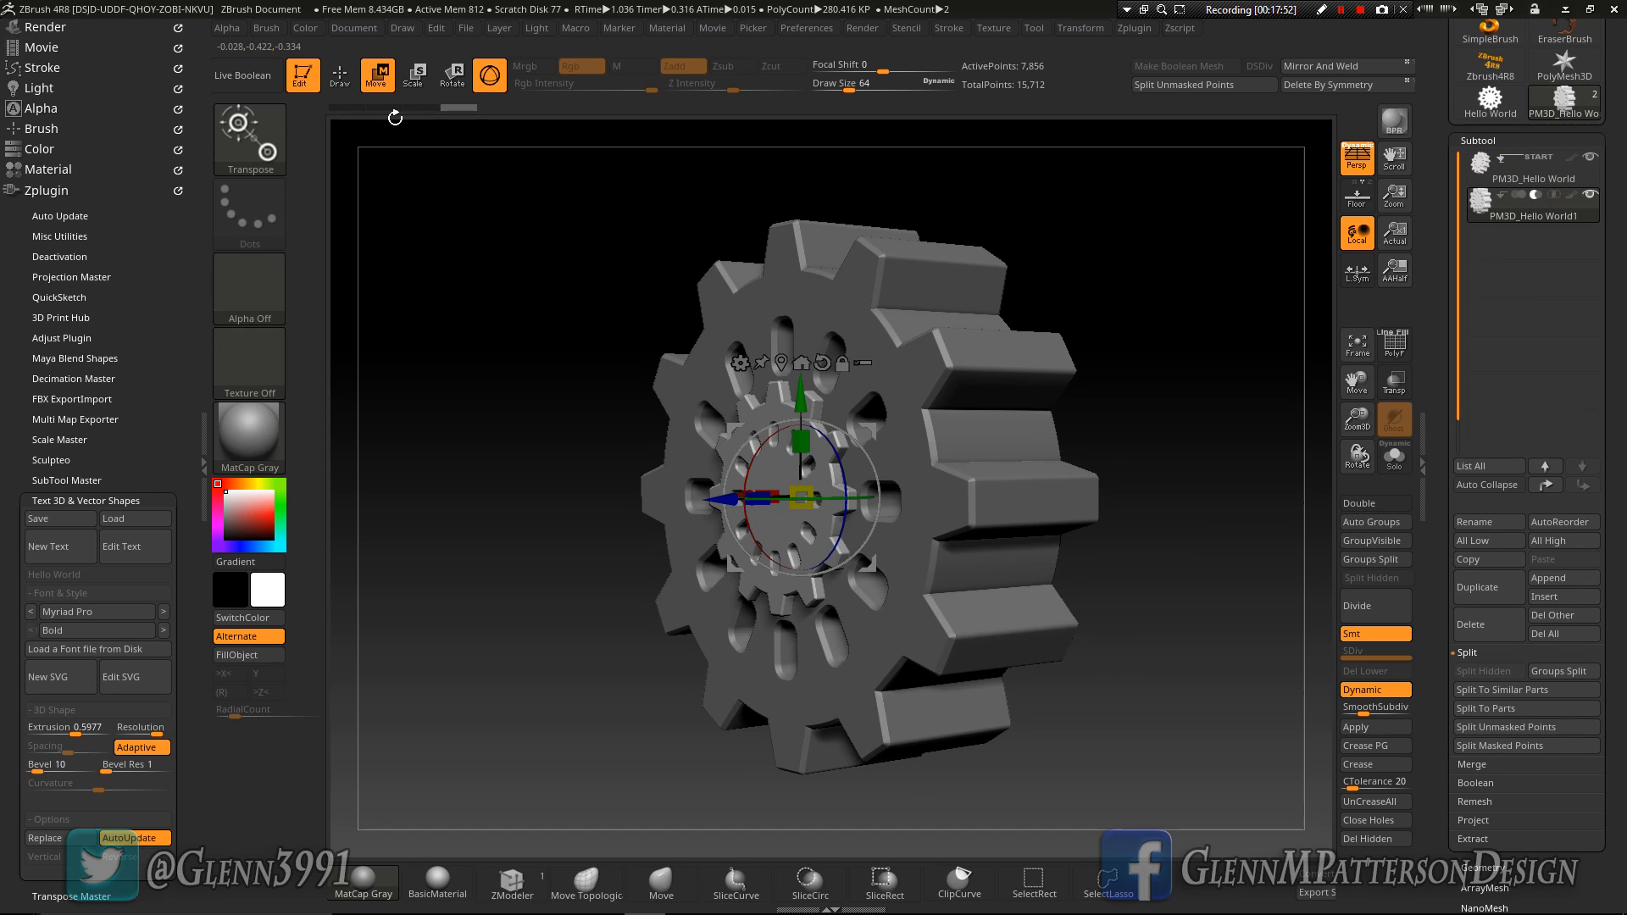
pyautogui.click(248, 75)
pyautogui.keyDown('shift'); pyautogui.moveTo(913, 533); pyautogui.dragTo(962, 555, button='right'); pyautogui.keyUp('shift')
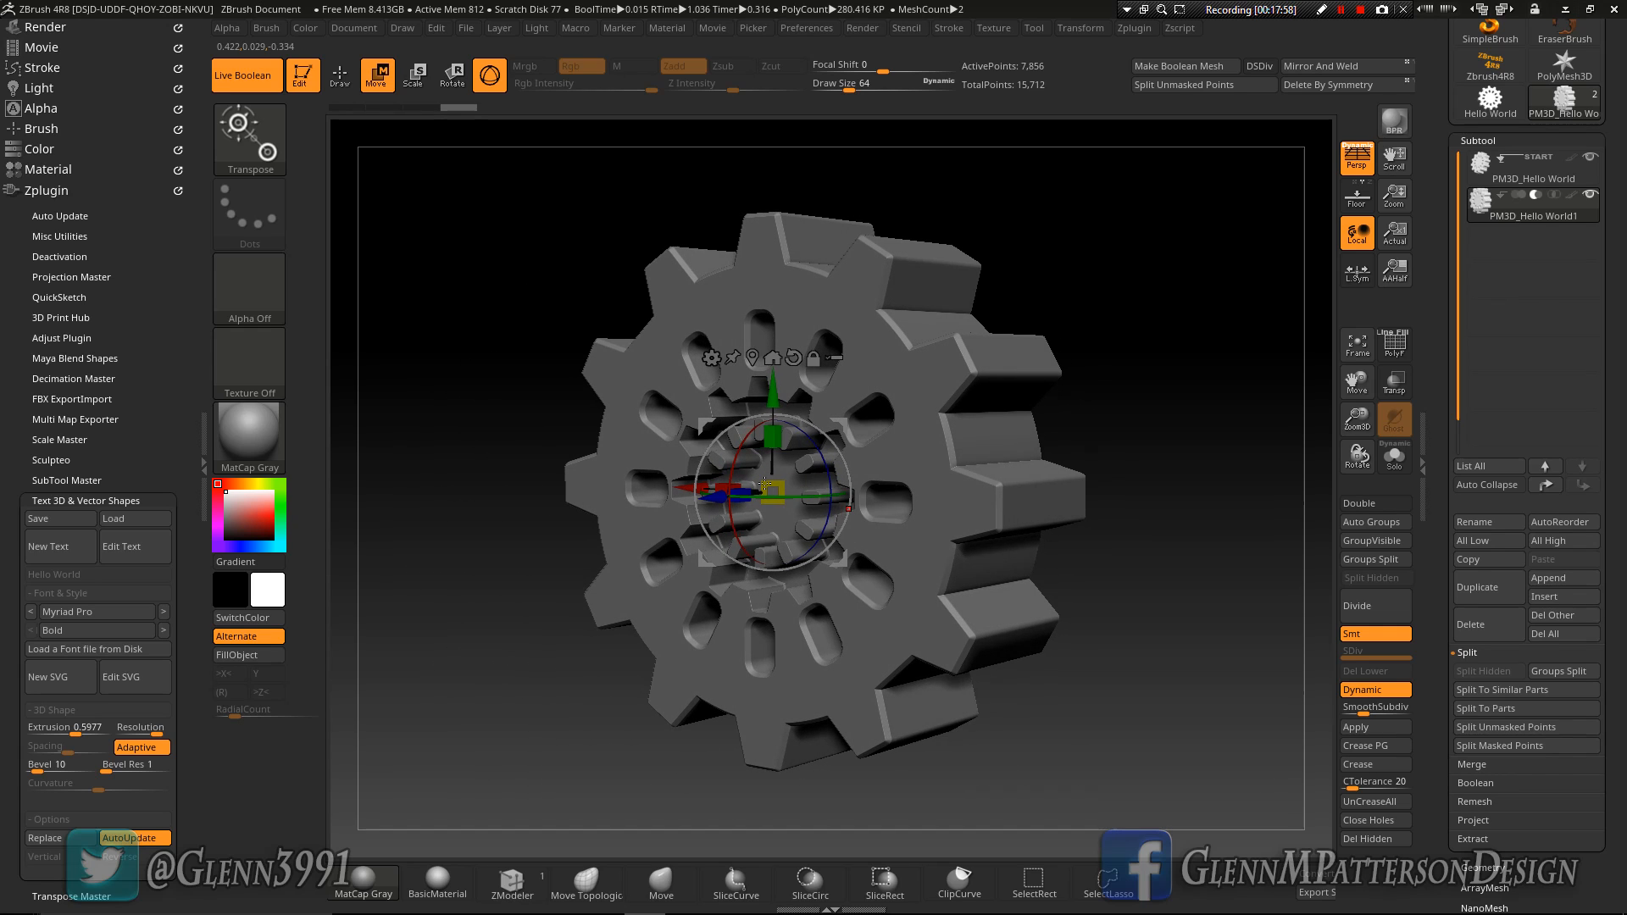
# Step: Stretch the subtracting gear along its depth axis by about 4.86 to cut all the way through the large gear
pyautogui.moveTo(747, 496); pyautogui.dragTo(443, 520)
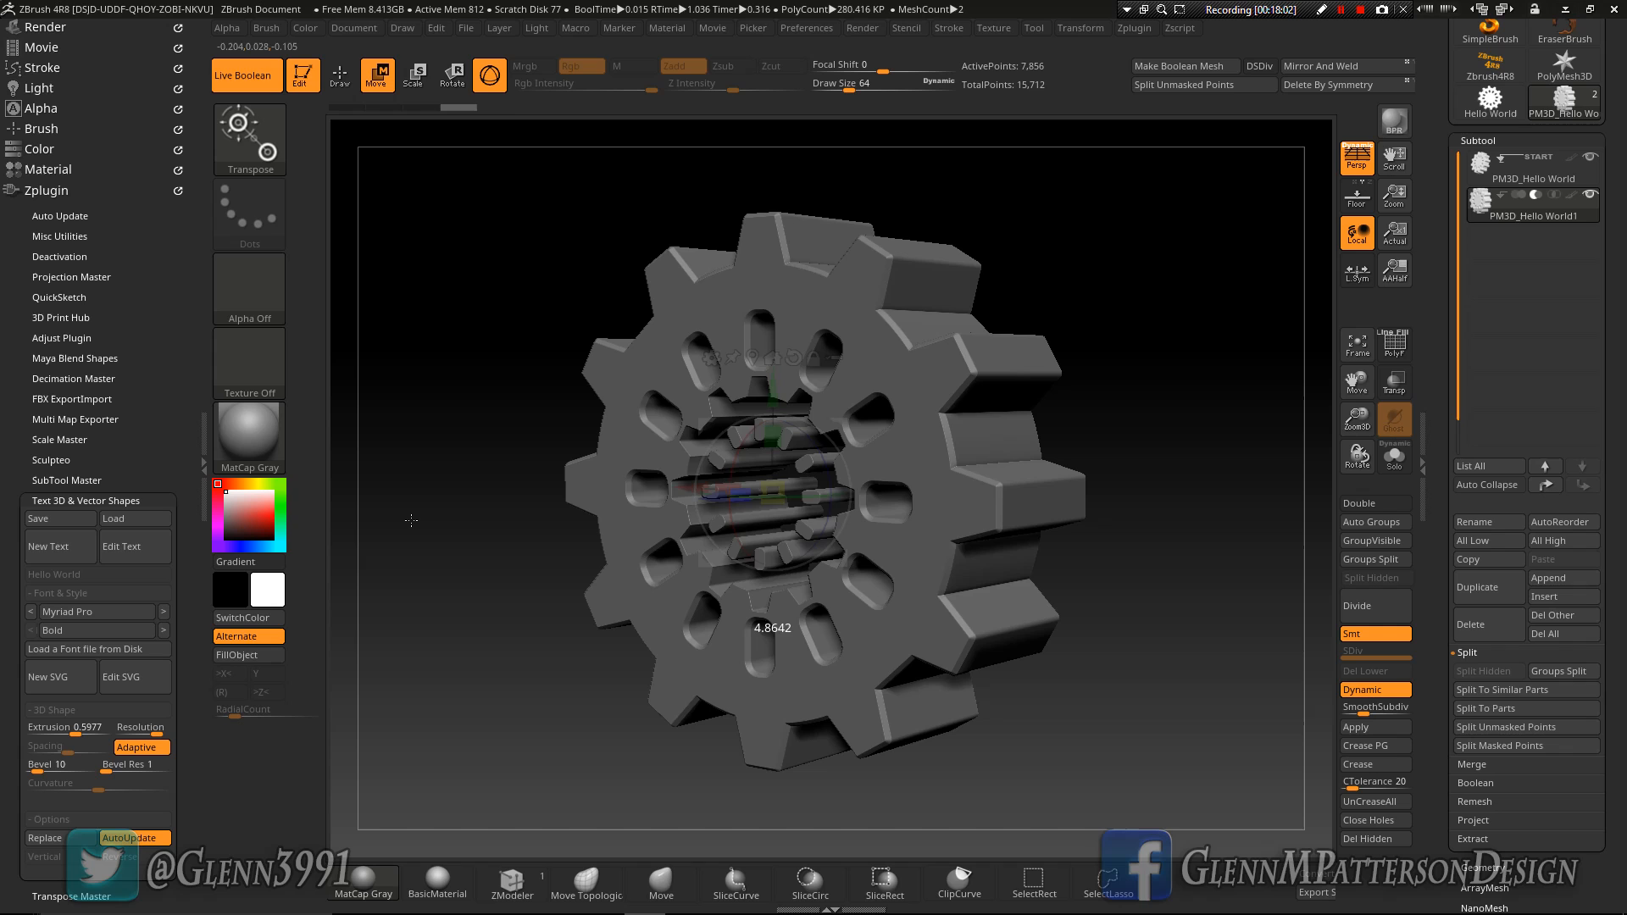
pyautogui.moveTo(763, 681)
pyautogui.mouseDown(button='right')
pyautogui.moveTo(818, 686)
pyautogui.moveTo(816, 612)
pyautogui.moveTo(792, 608)
pyautogui.moveTo(797, 667)
pyautogui.moveTo(774, 677)
pyautogui.mouseUp(button='right')
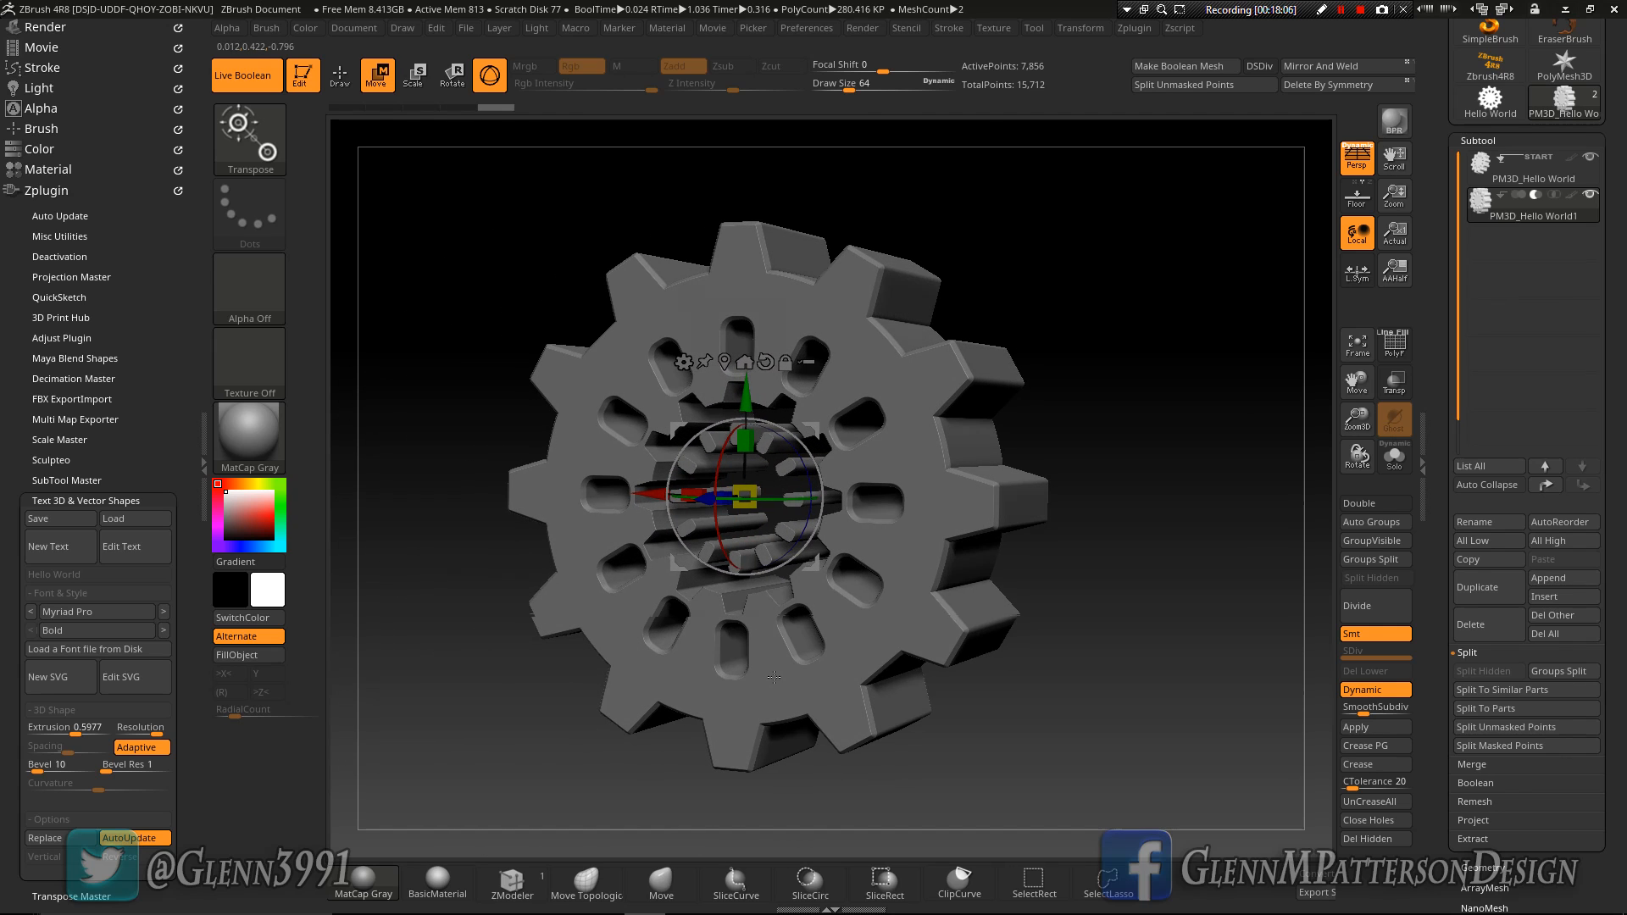
pyautogui.moveTo(970, 559)
pyautogui.mouseDown(button='right')
pyautogui.moveTo(818, 558)
pyautogui.moveTo(970, 562)
pyautogui.moveTo(971, 539)
pyautogui.mouseUp(button='right')
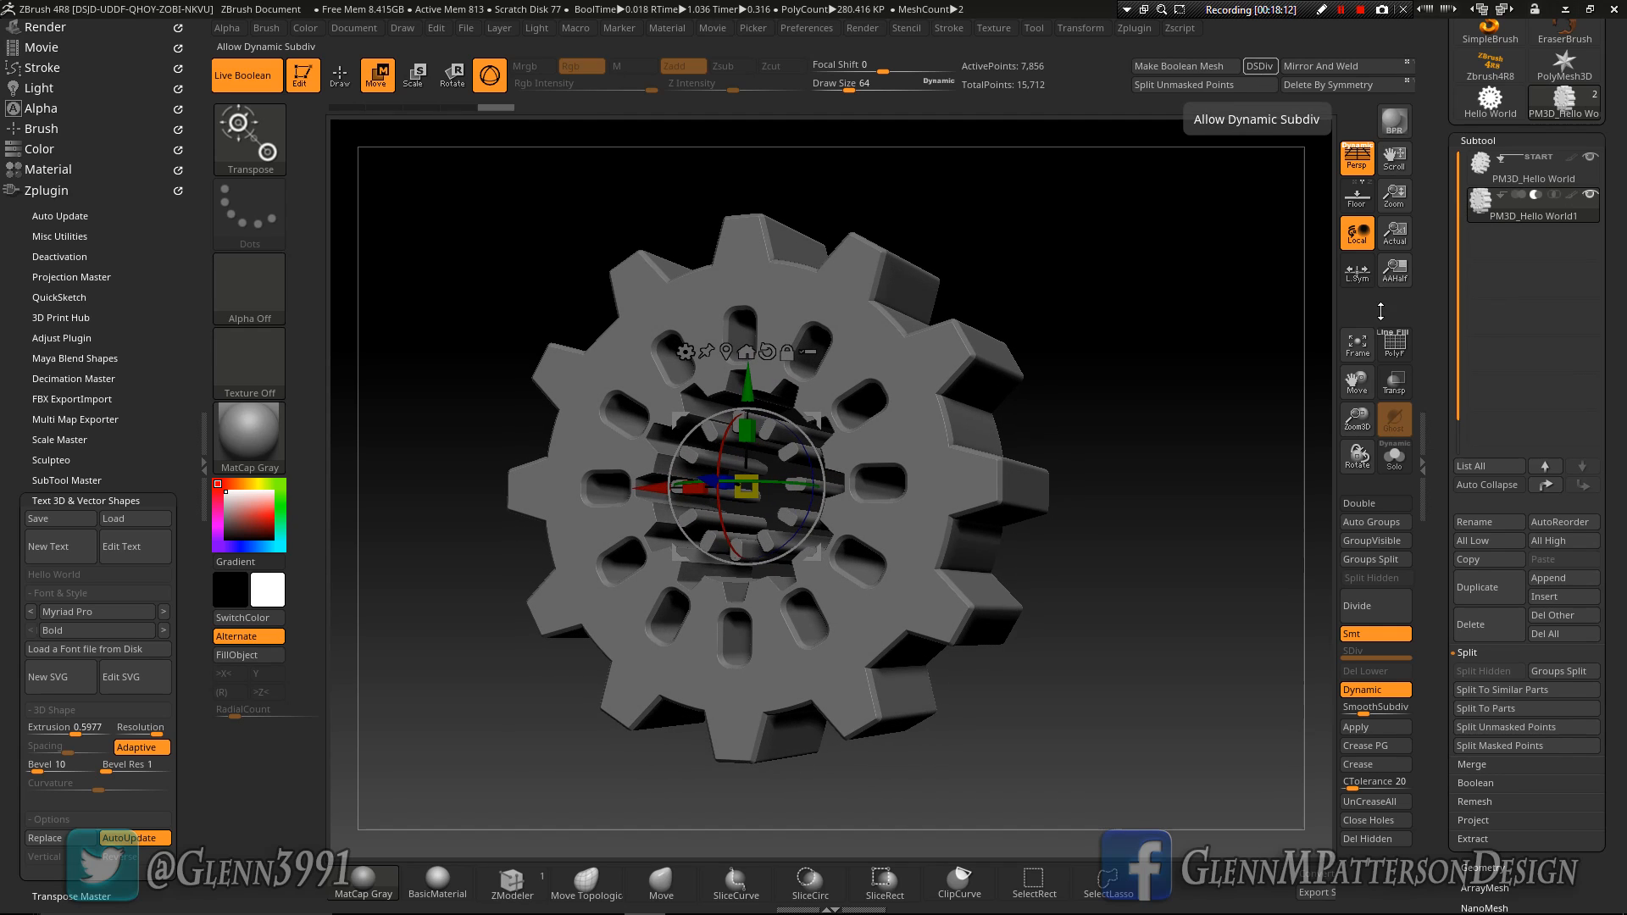
# Step: Make a Boolean mesh from the subtools with dynamic subdivision (DSDiv) allowed, and switch to the resulting UMesh tool
pyautogui.click(1478, 783)
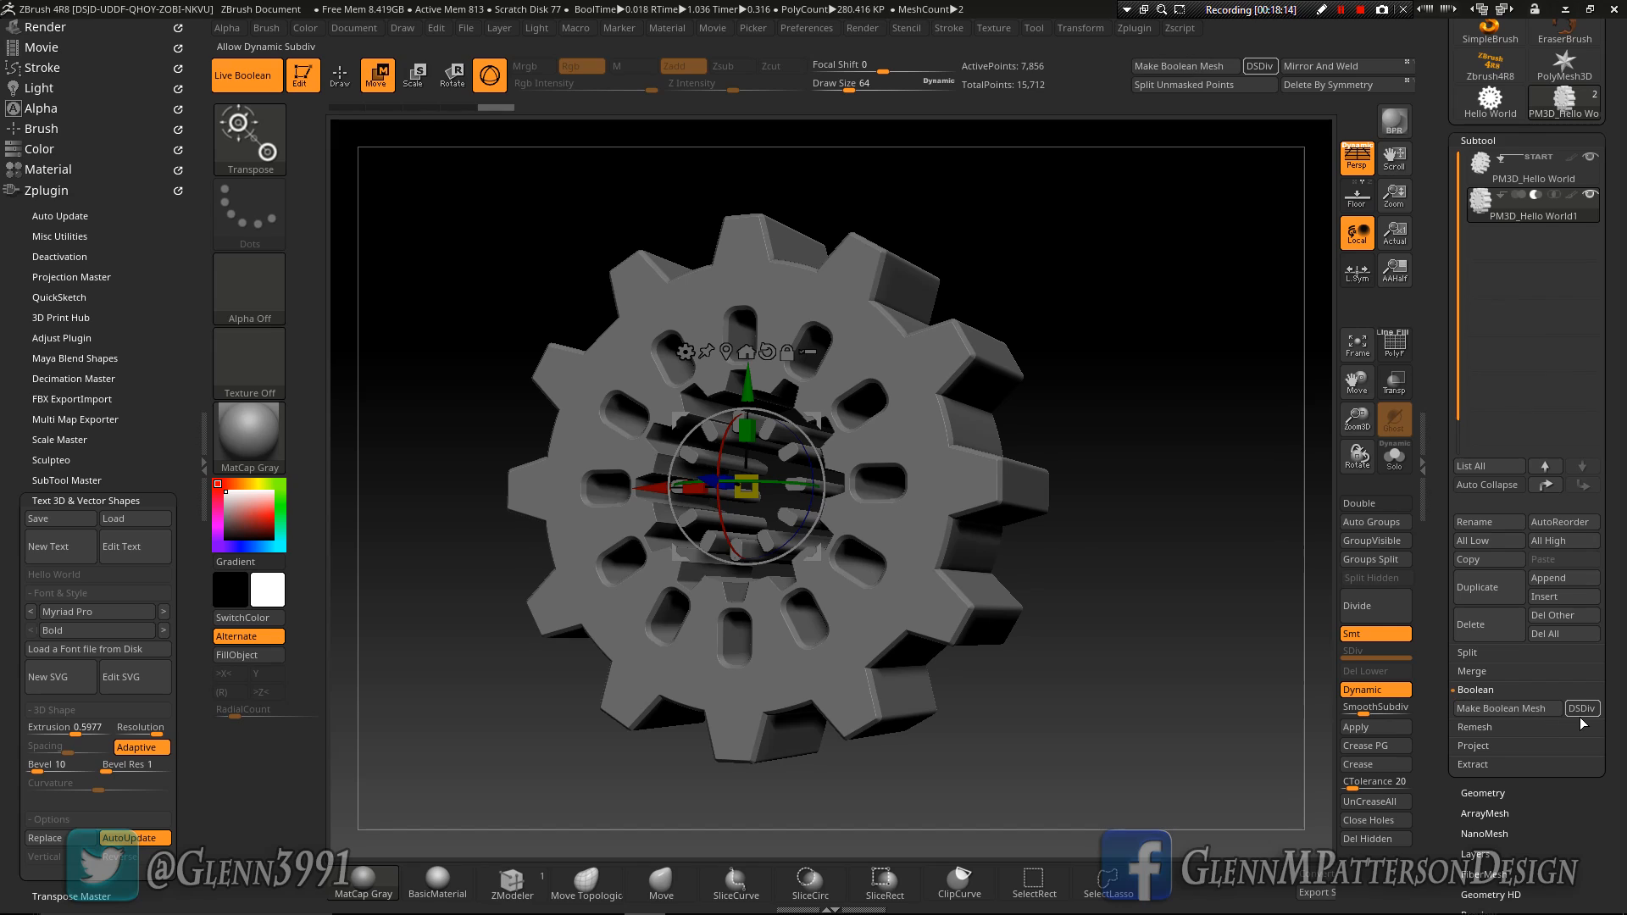
pyautogui.click(1582, 710)
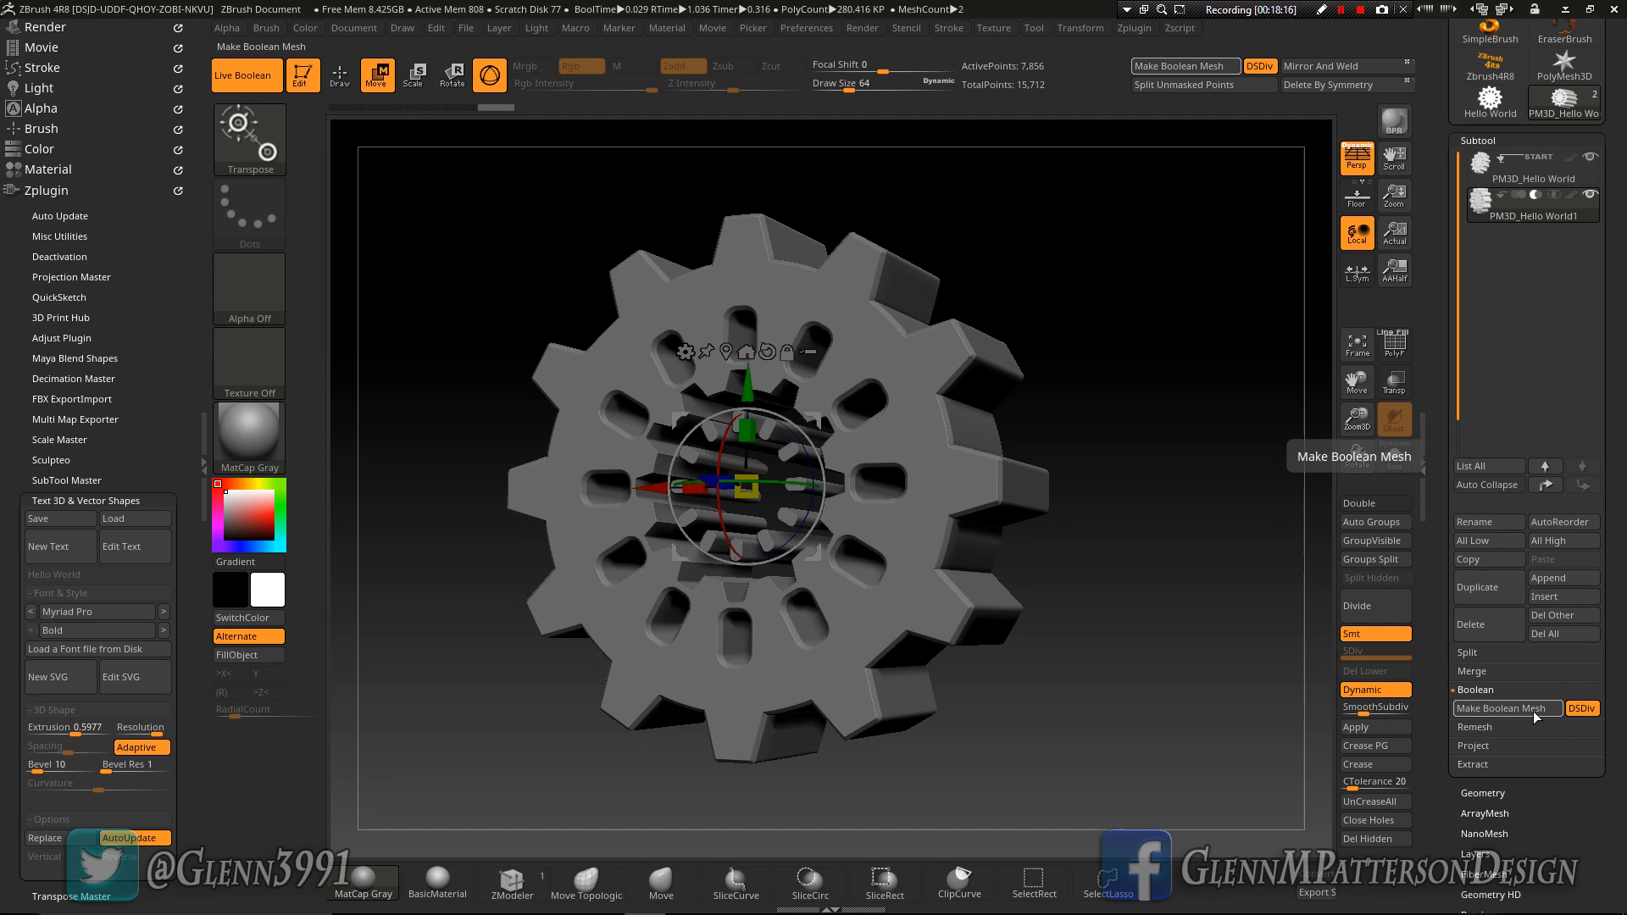
pyautogui.click(1537, 717)
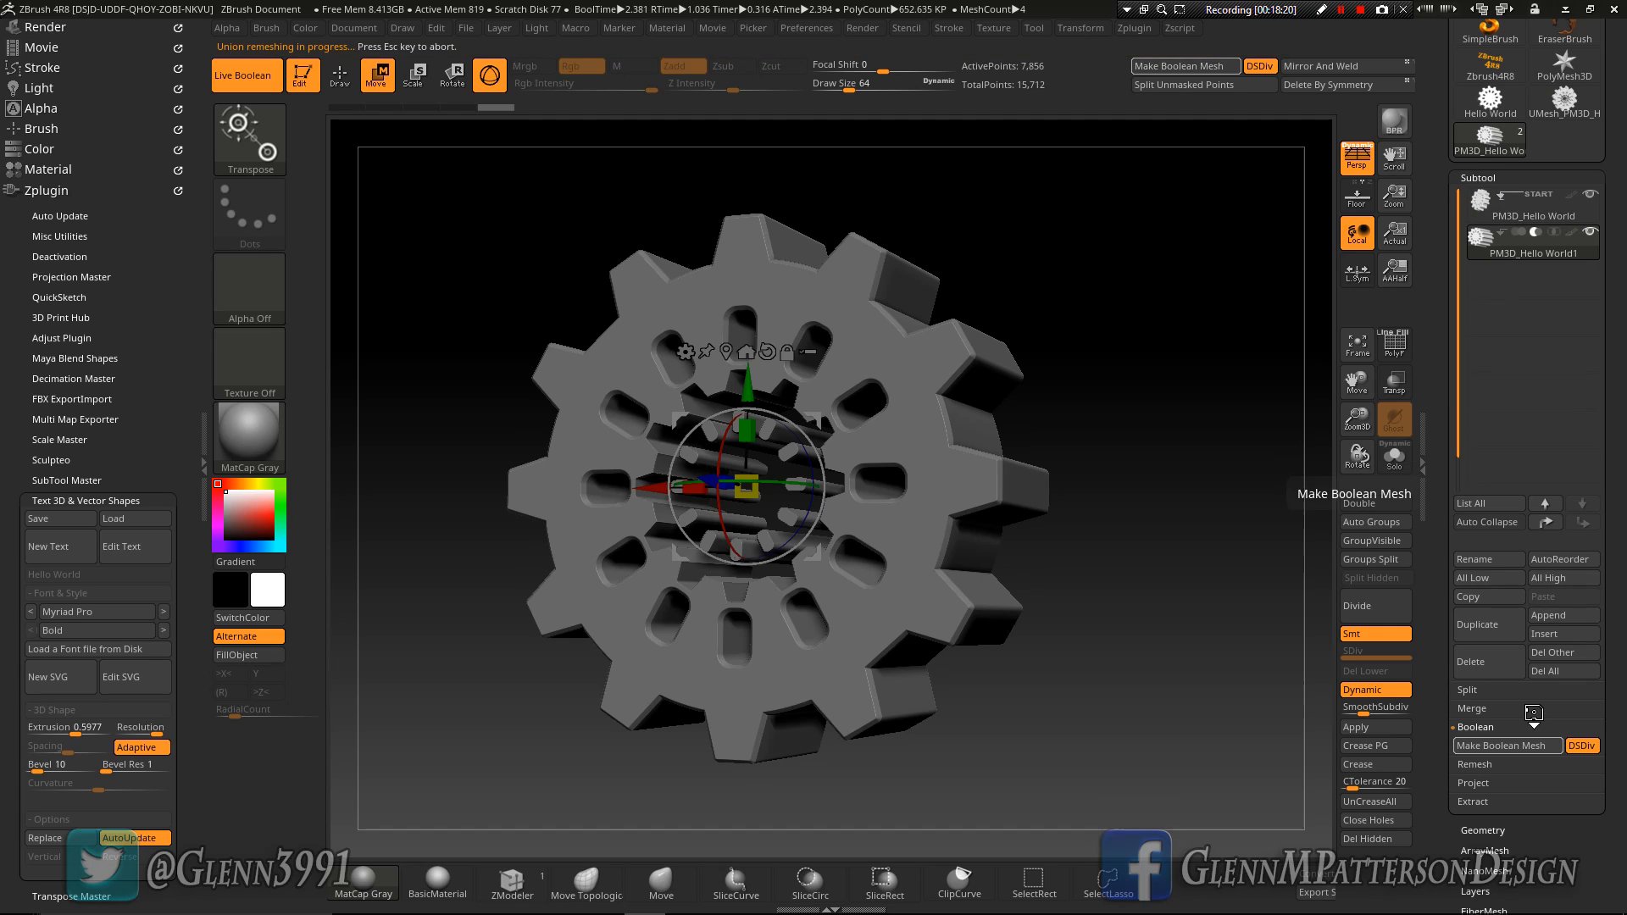
pyautogui.click(1565, 106)
pyautogui.moveTo(932, 500); pyautogui.dragTo(1314, 447)
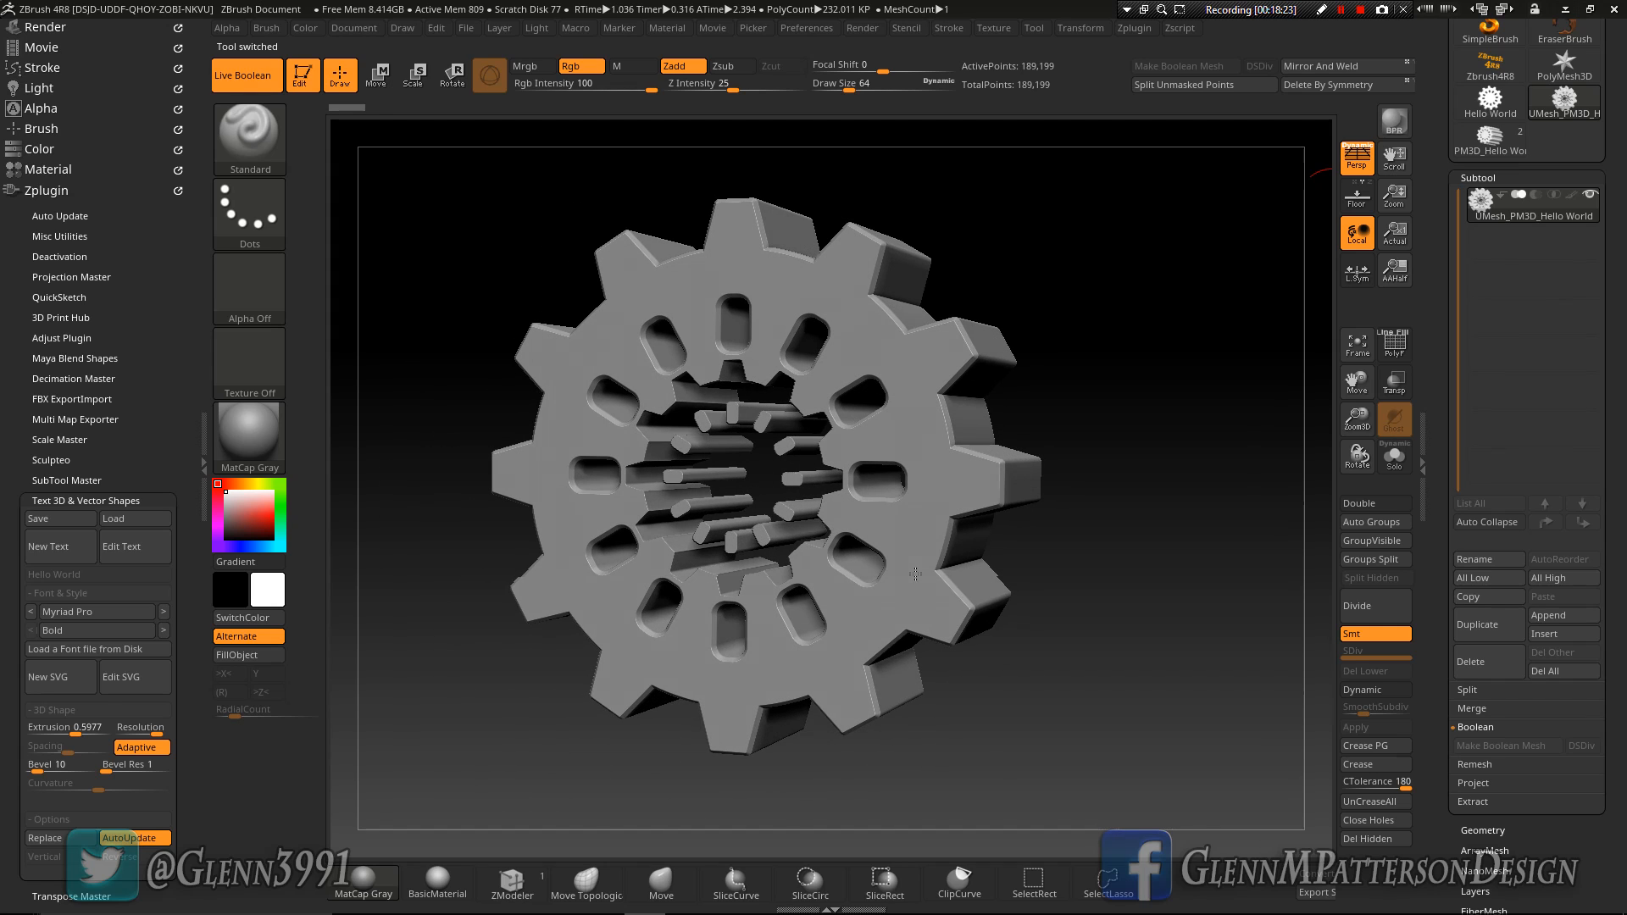
# Step: Display the Boolean mesh's polygroup colours without wireframe lines and regroup the mesh with Auto Groups
pyautogui.click(1397, 346)
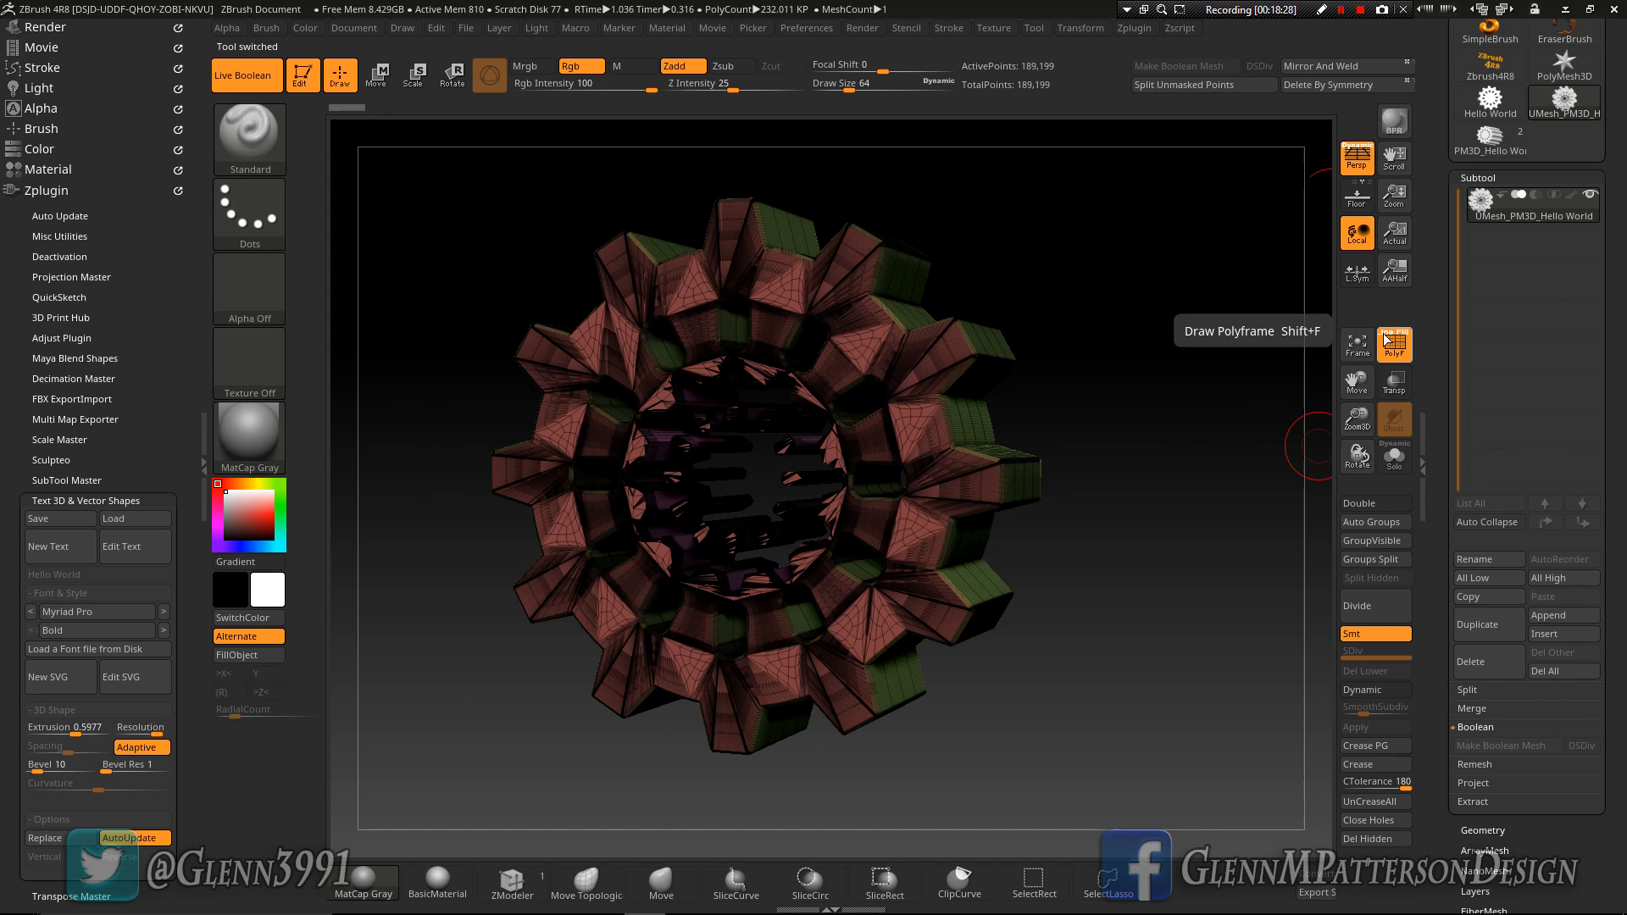
pyautogui.click(1390, 339)
pyautogui.moveTo(947, 523); pyautogui.dragTo(988, 531)
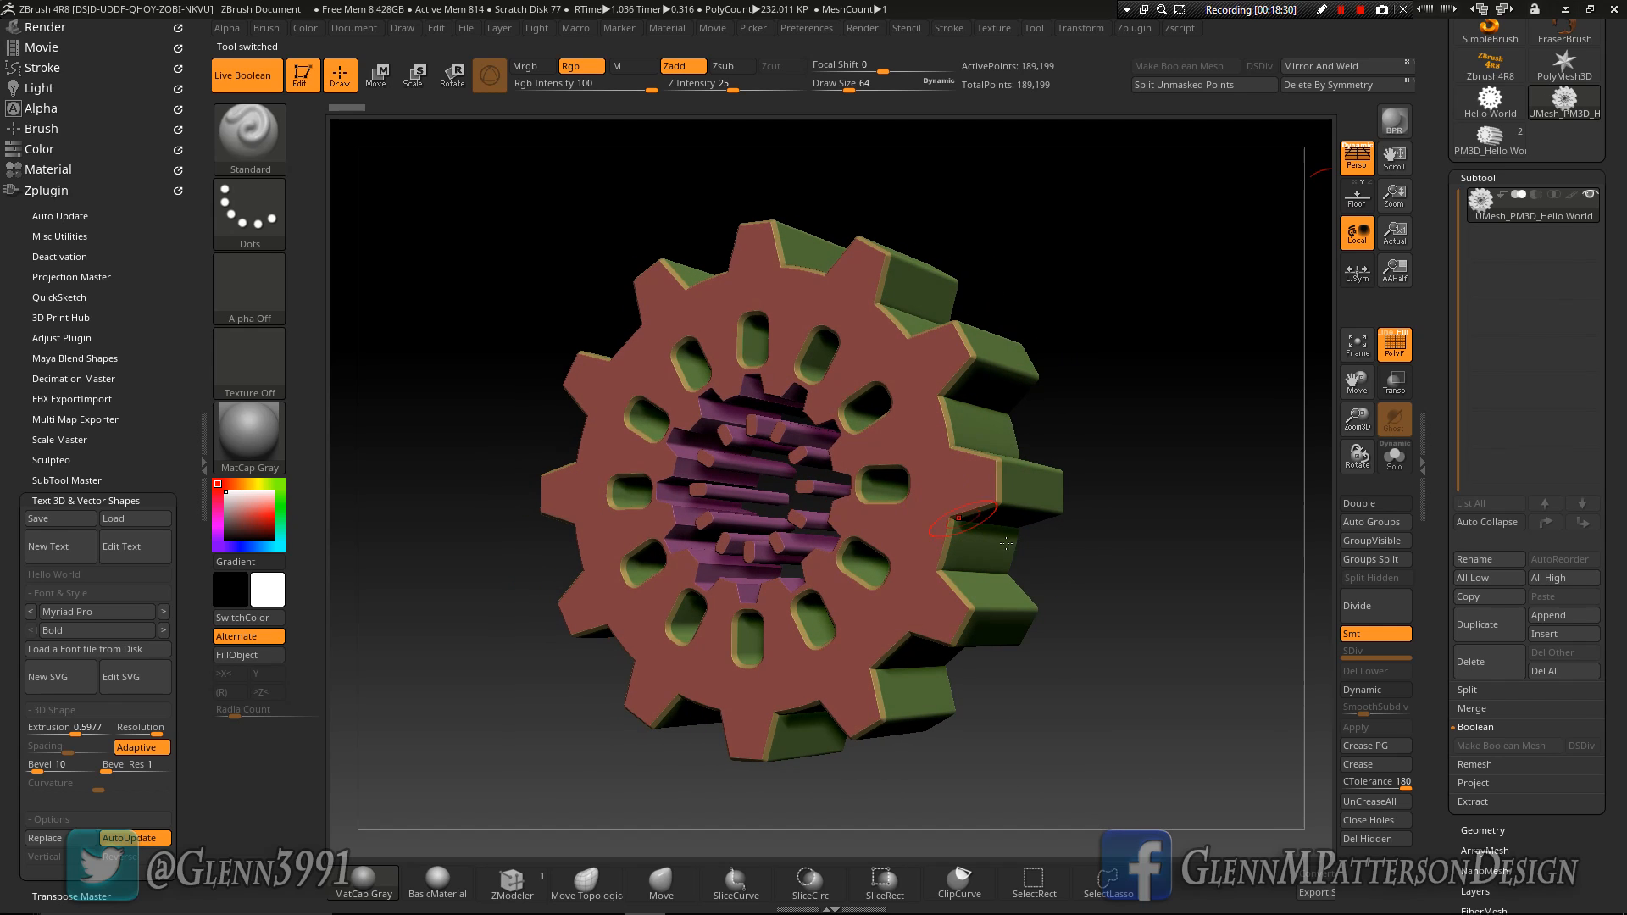
pyautogui.scroll(-5, 1525, 763)
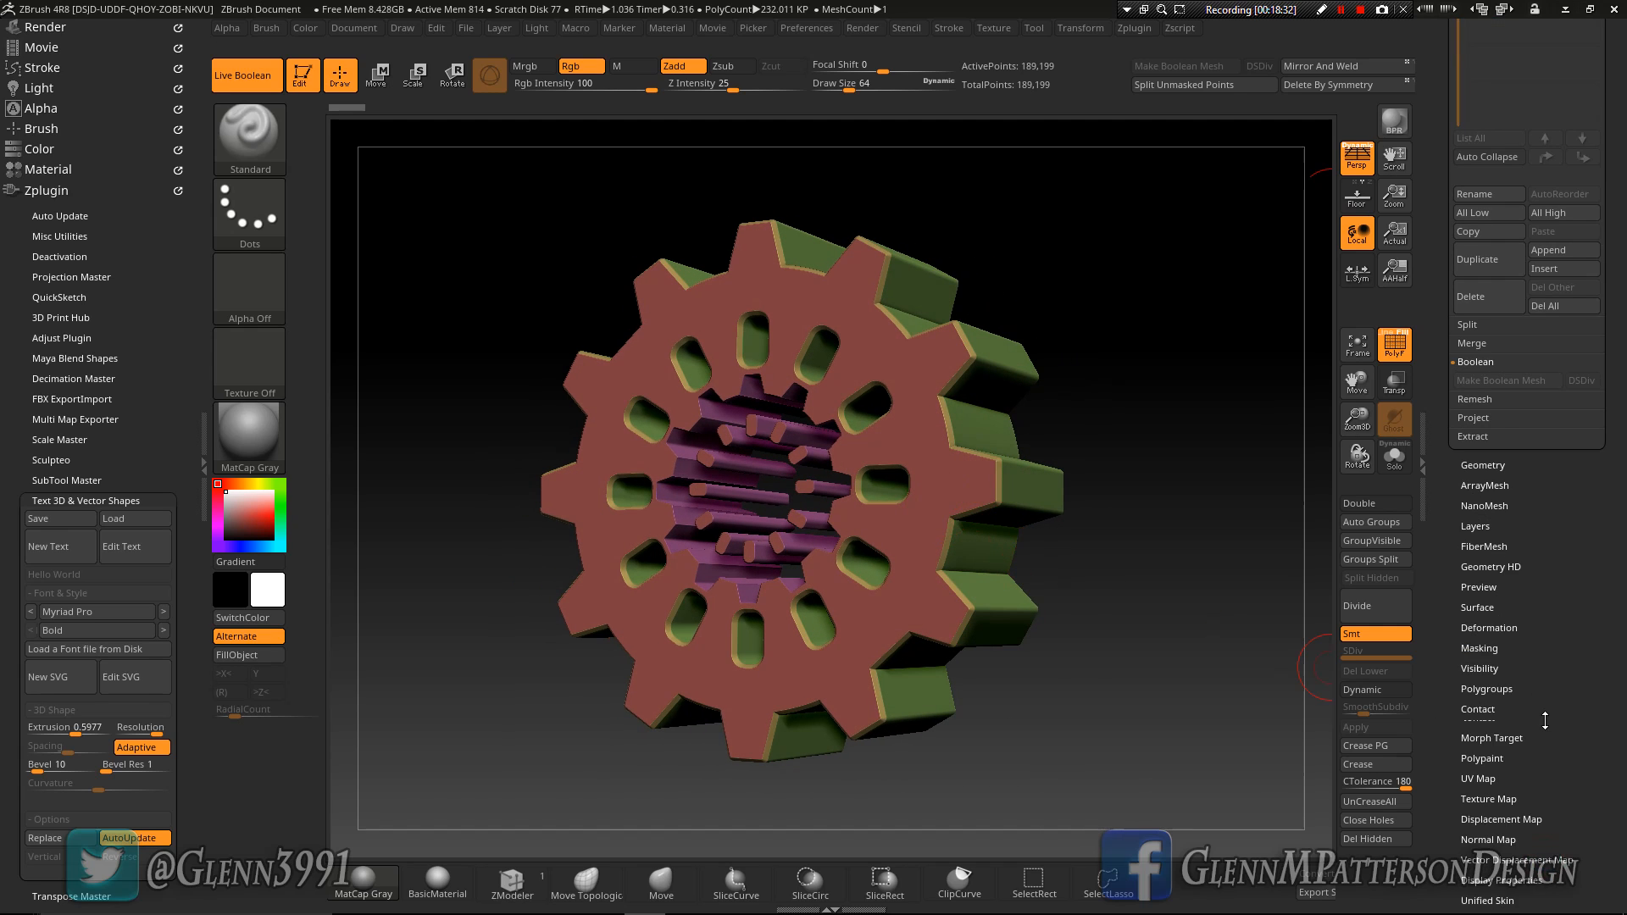
pyautogui.click(1483, 690)
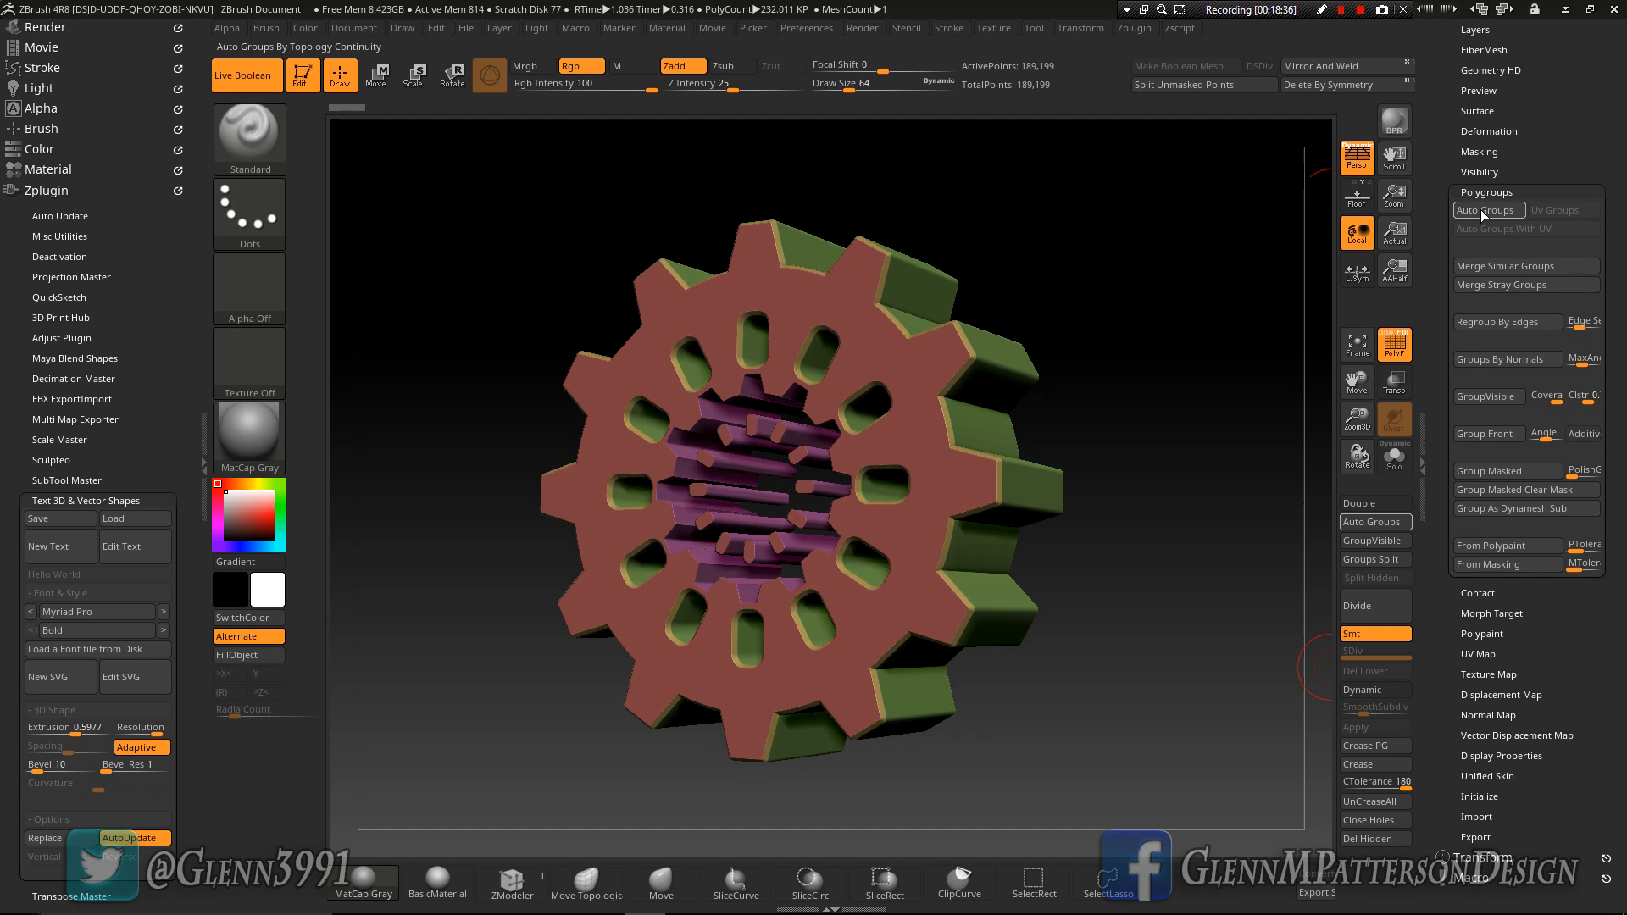
pyautogui.click(1483, 210)
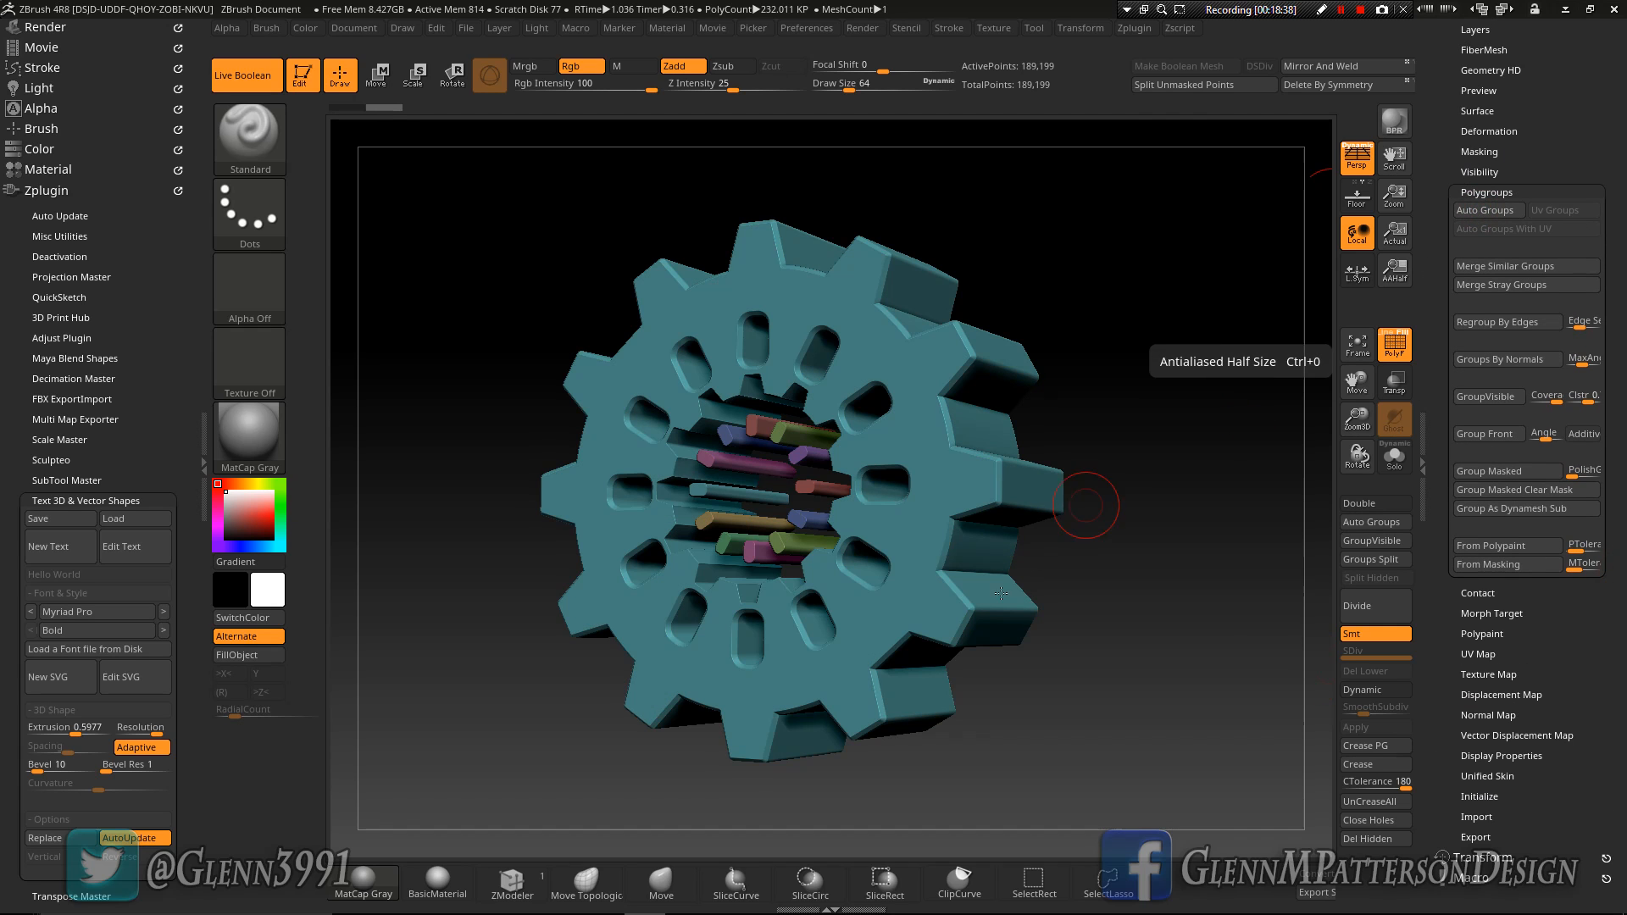
# Step: Isolate the main gear body's polygroup and delete the hidden loose rods inside the central hole
pyautogui.moveTo(936, 564)
pyautogui.mouseDown(button='right')
pyautogui.moveTo(993, 564)
pyautogui.moveTo(959, 529)
pyautogui.moveTo(935, 562)
pyautogui.mouseUp(button='right')
pyautogui.hotkey('ctrl', 'shift')
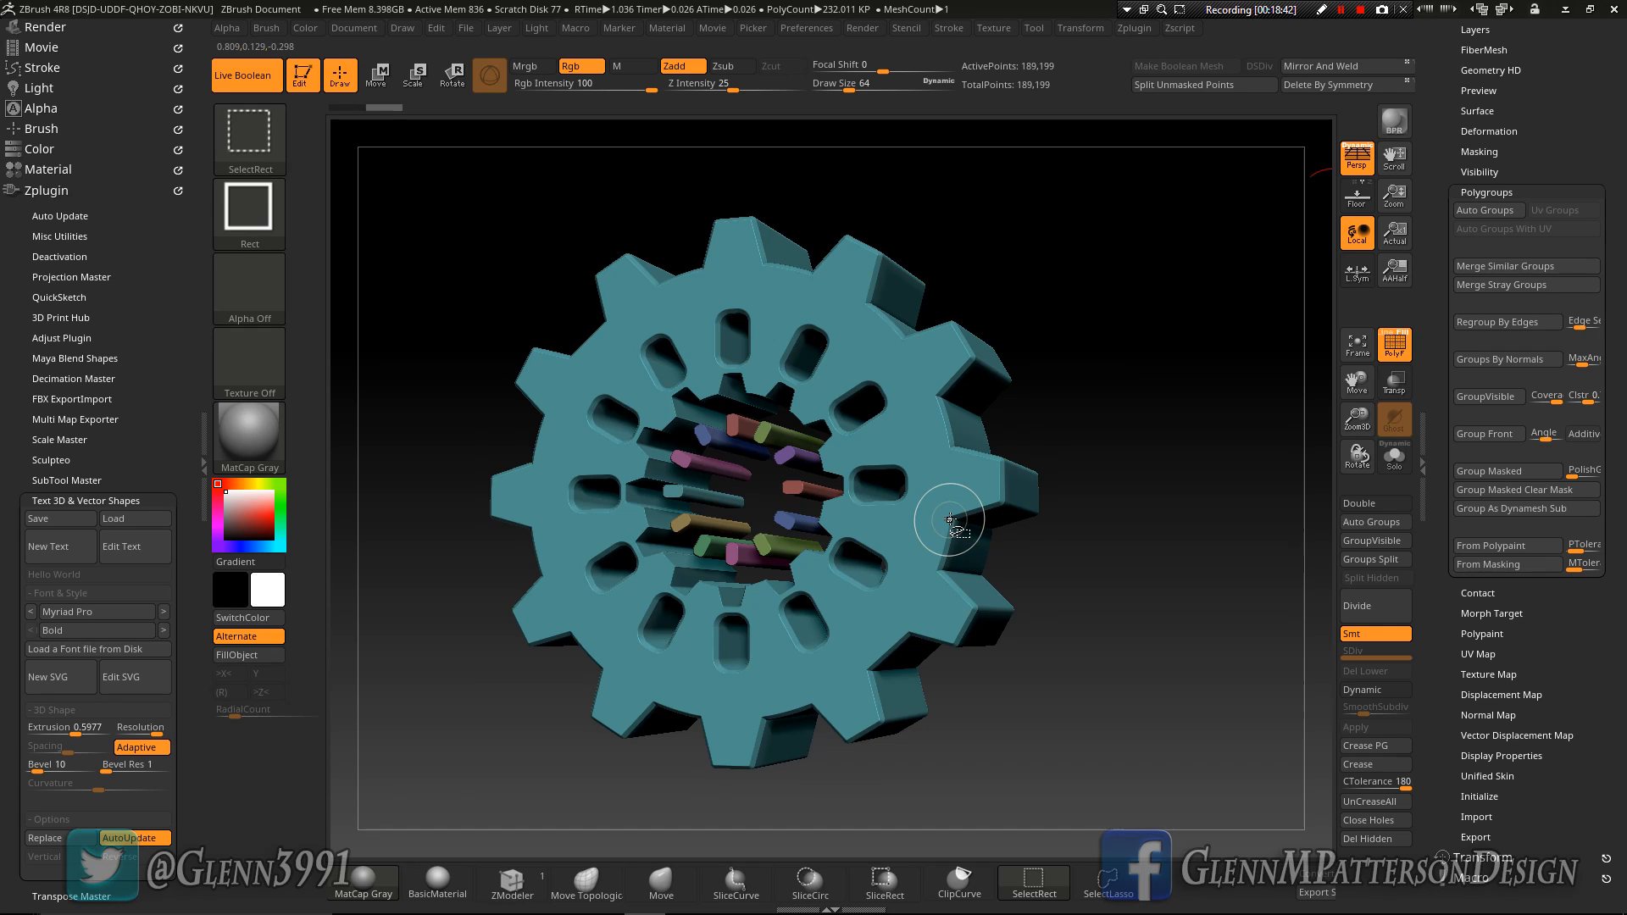
pyautogui.keyDown('ctrl'); pyautogui.keyDown('shift'); pyautogui.click(950, 519); pyautogui.keyUp('shift'); pyautogui.keyUp('ctrl')
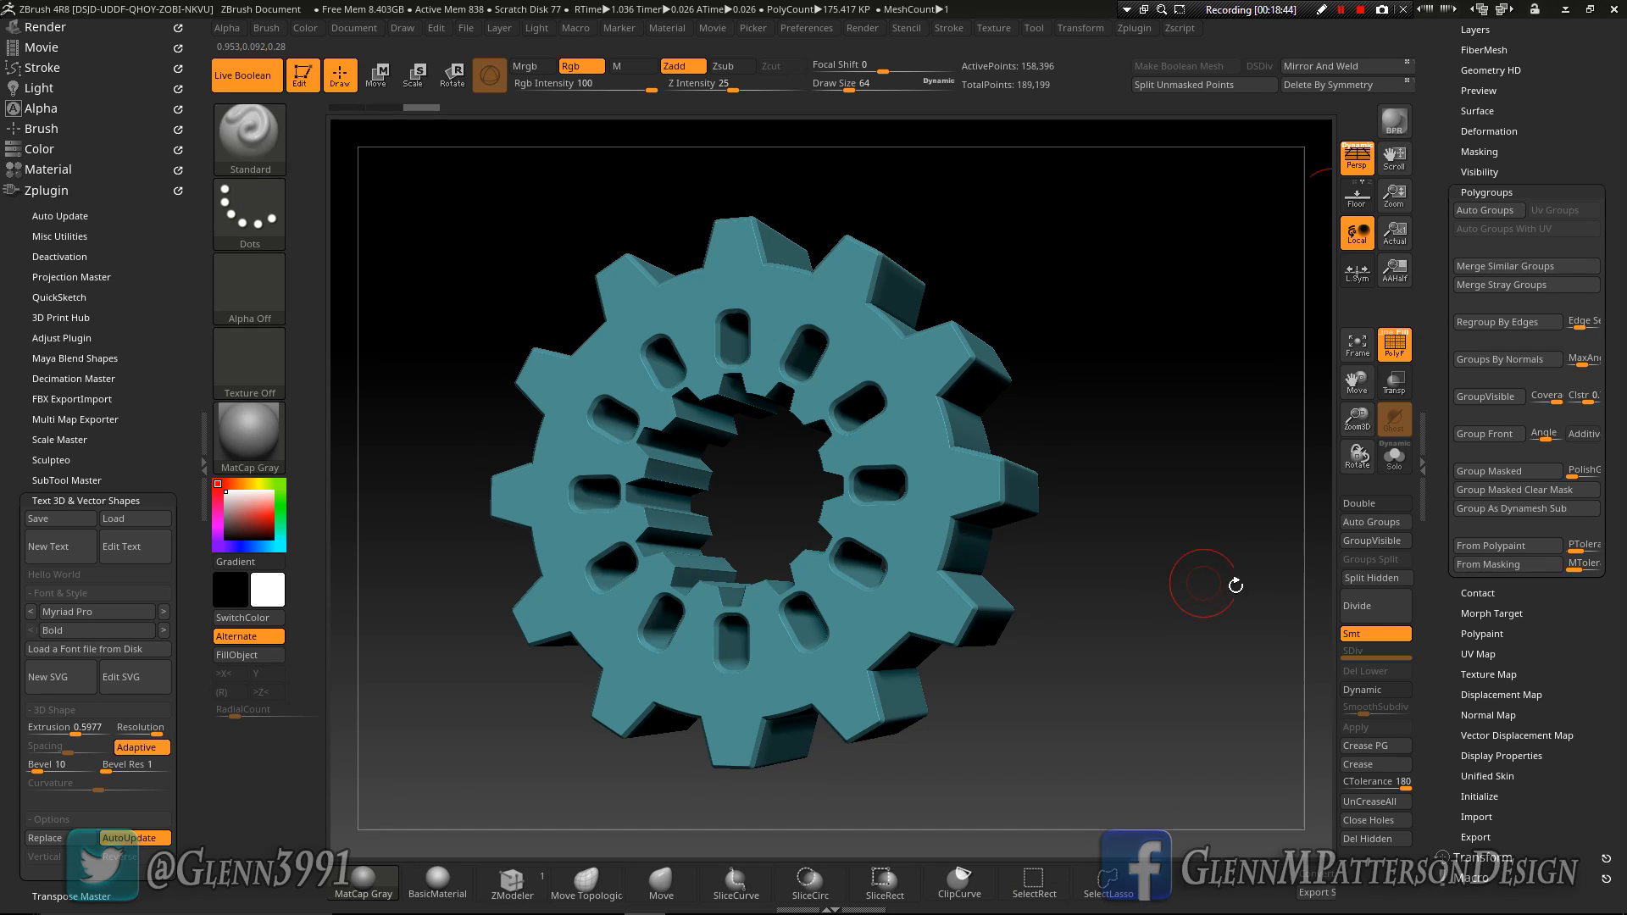
pyautogui.moveTo(1609, 142); pyautogui.dragTo(1597, 290)
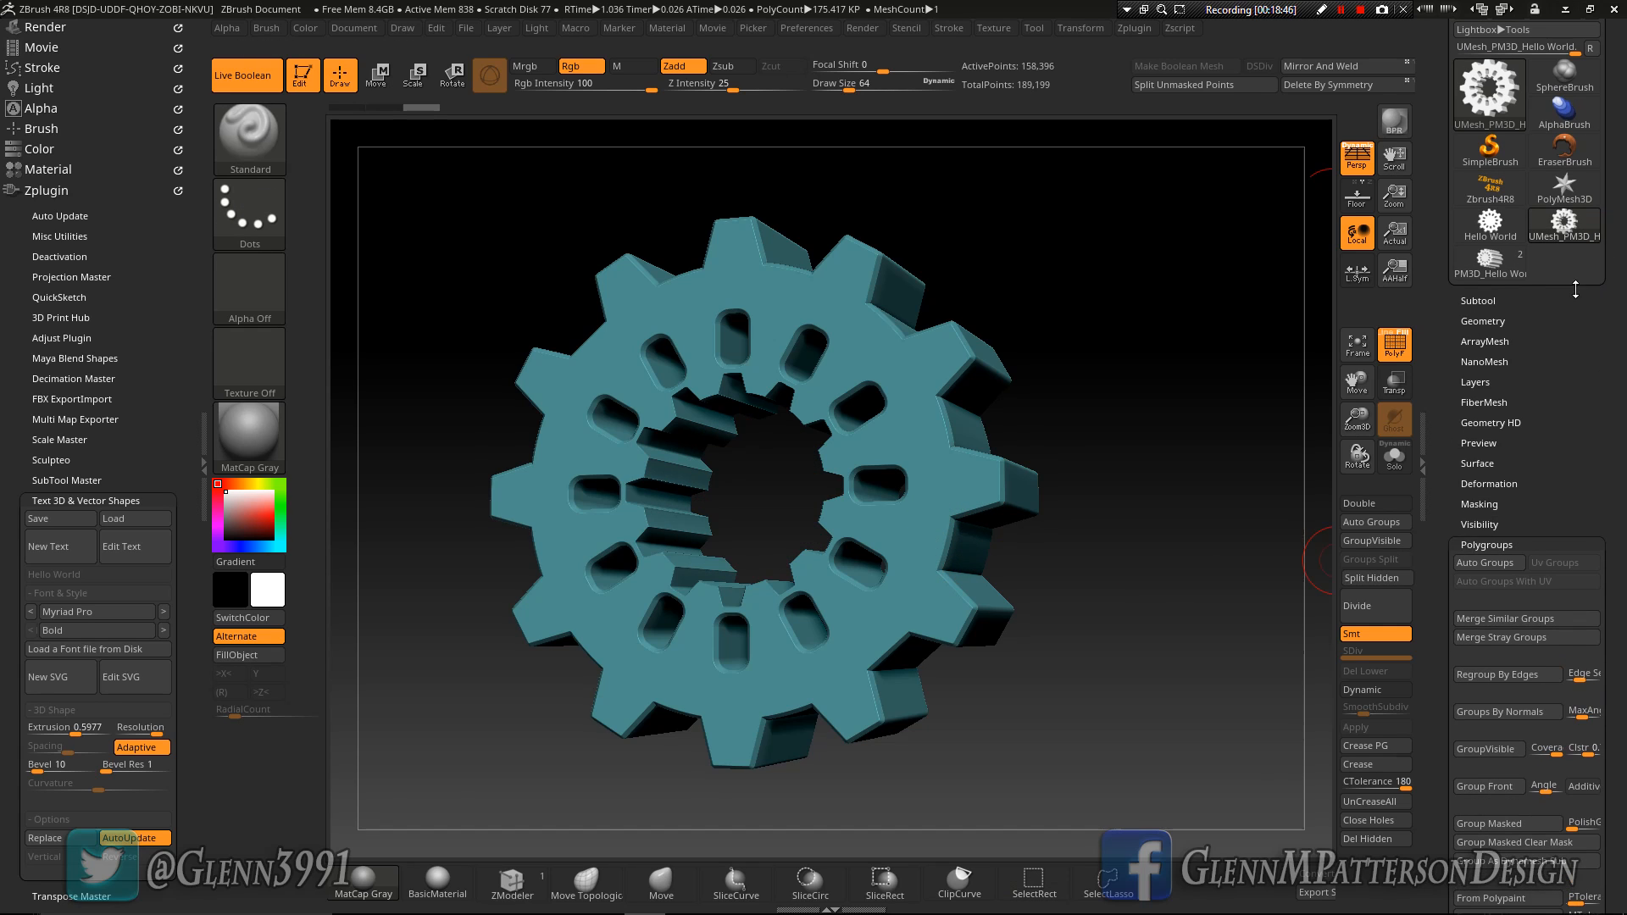
pyautogui.click(1481, 321)
pyautogui.click(1484, 768)
pyautogui.click(1477, 693)
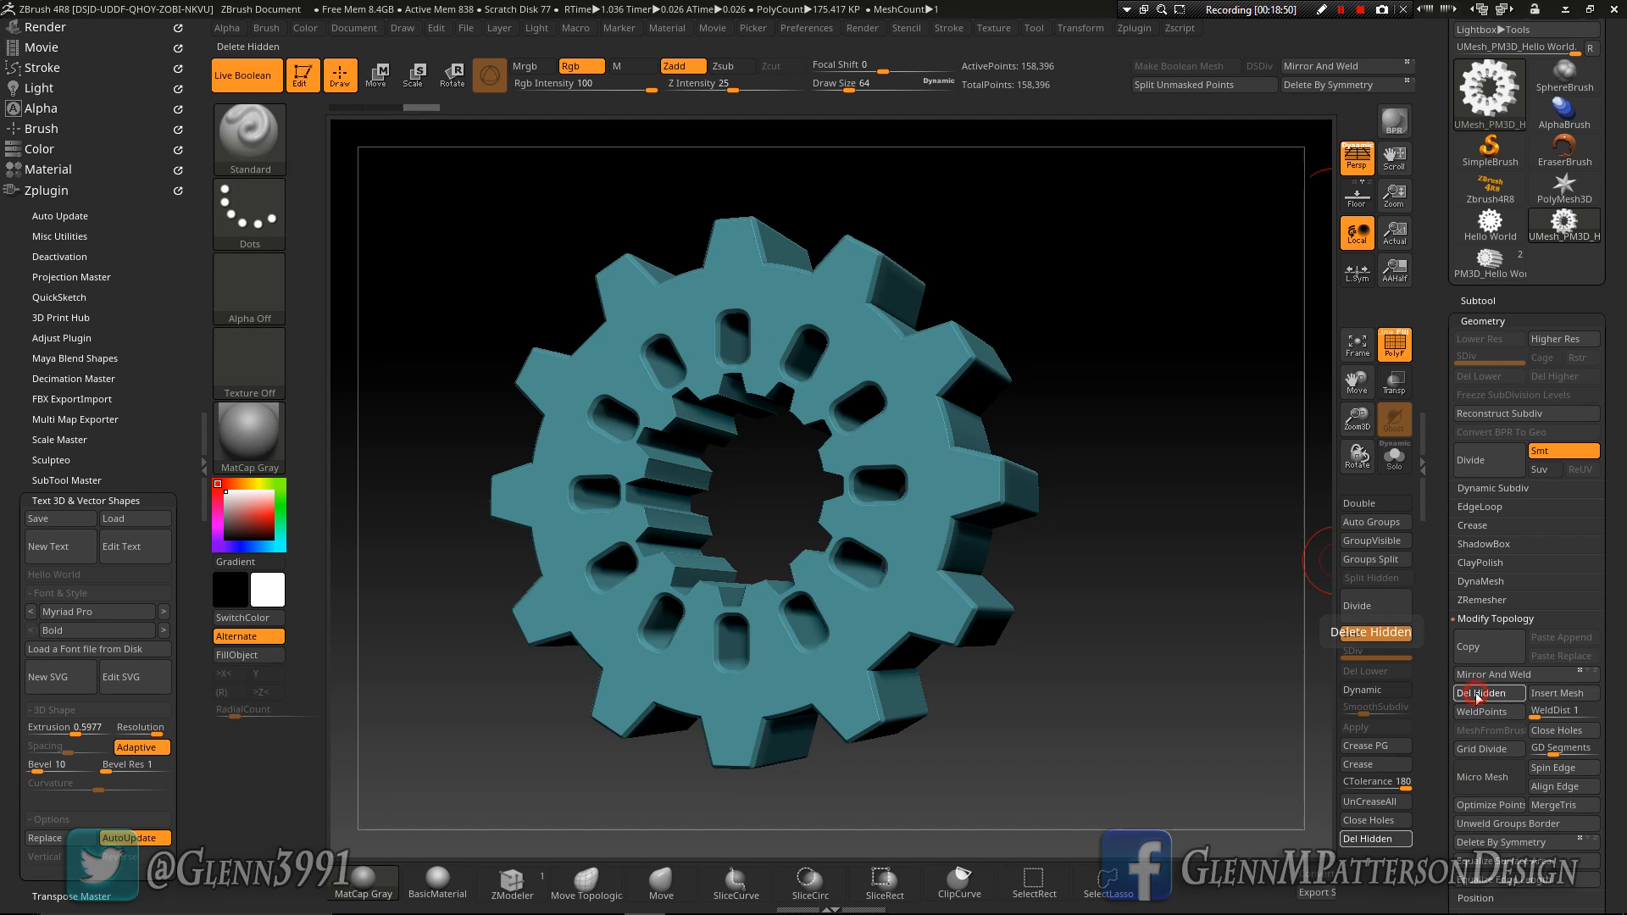
pyautogui.moveTo(811, 563); pyautogui.dragTo(1140, 682, button='right')
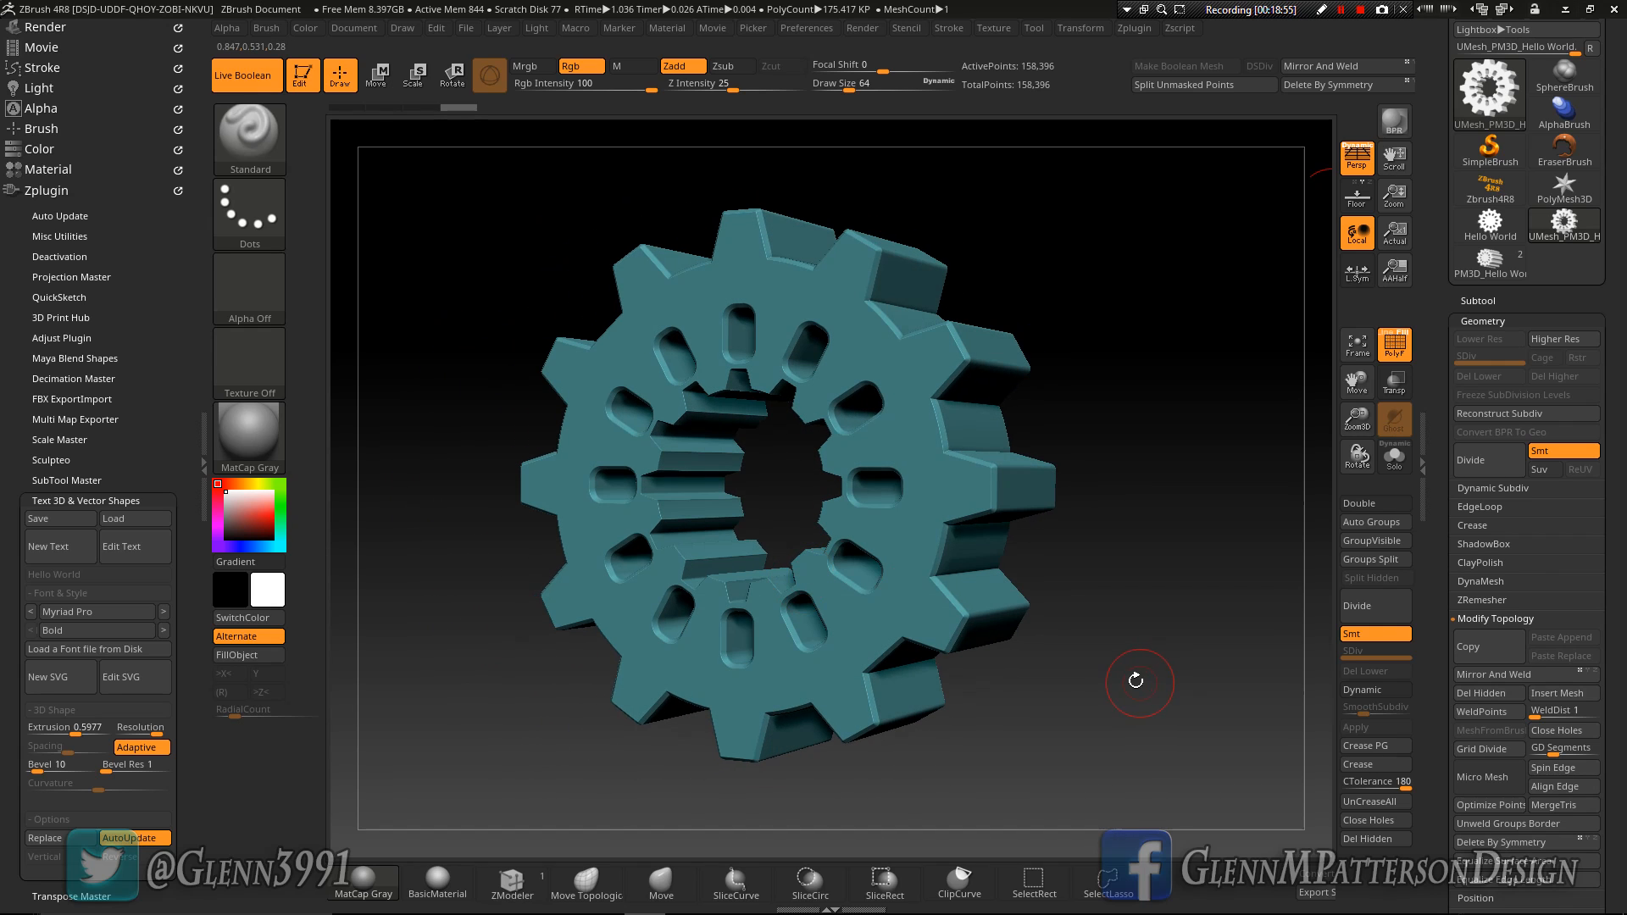
pyautogui.moveTo(883, 532); pyautogui.dragTo(769, 519, button='right')
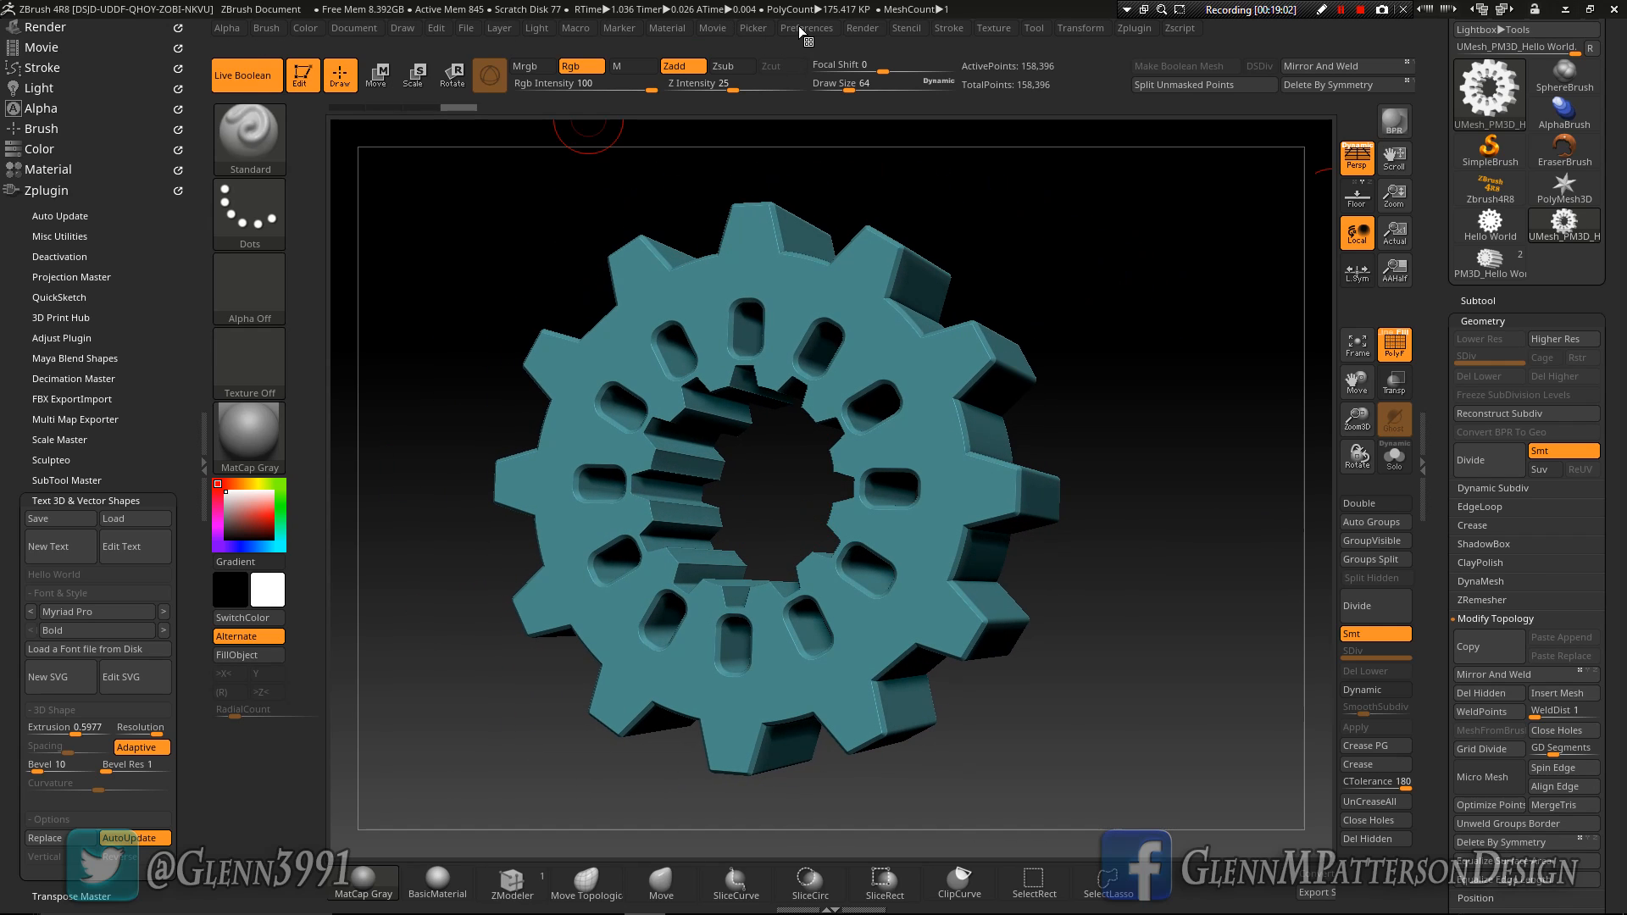
# Step: Set KeyShot as the external renderer and send the finished gear to it with a BPR render
pyautogui.moveTo(862, 28)
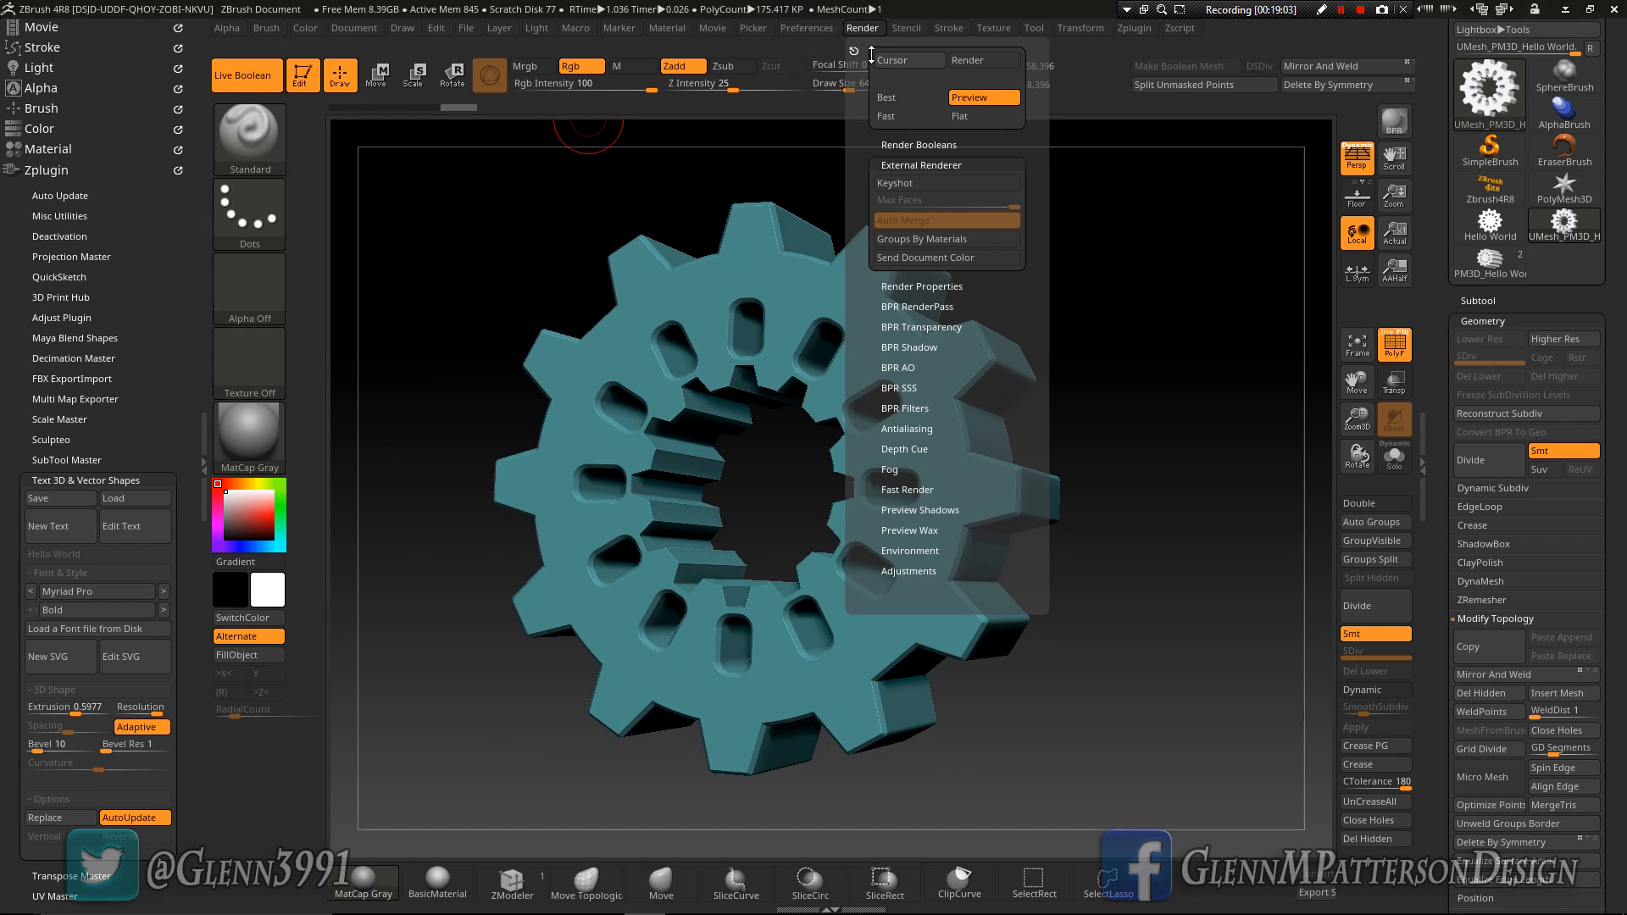
pyautogui.click(908, 185)
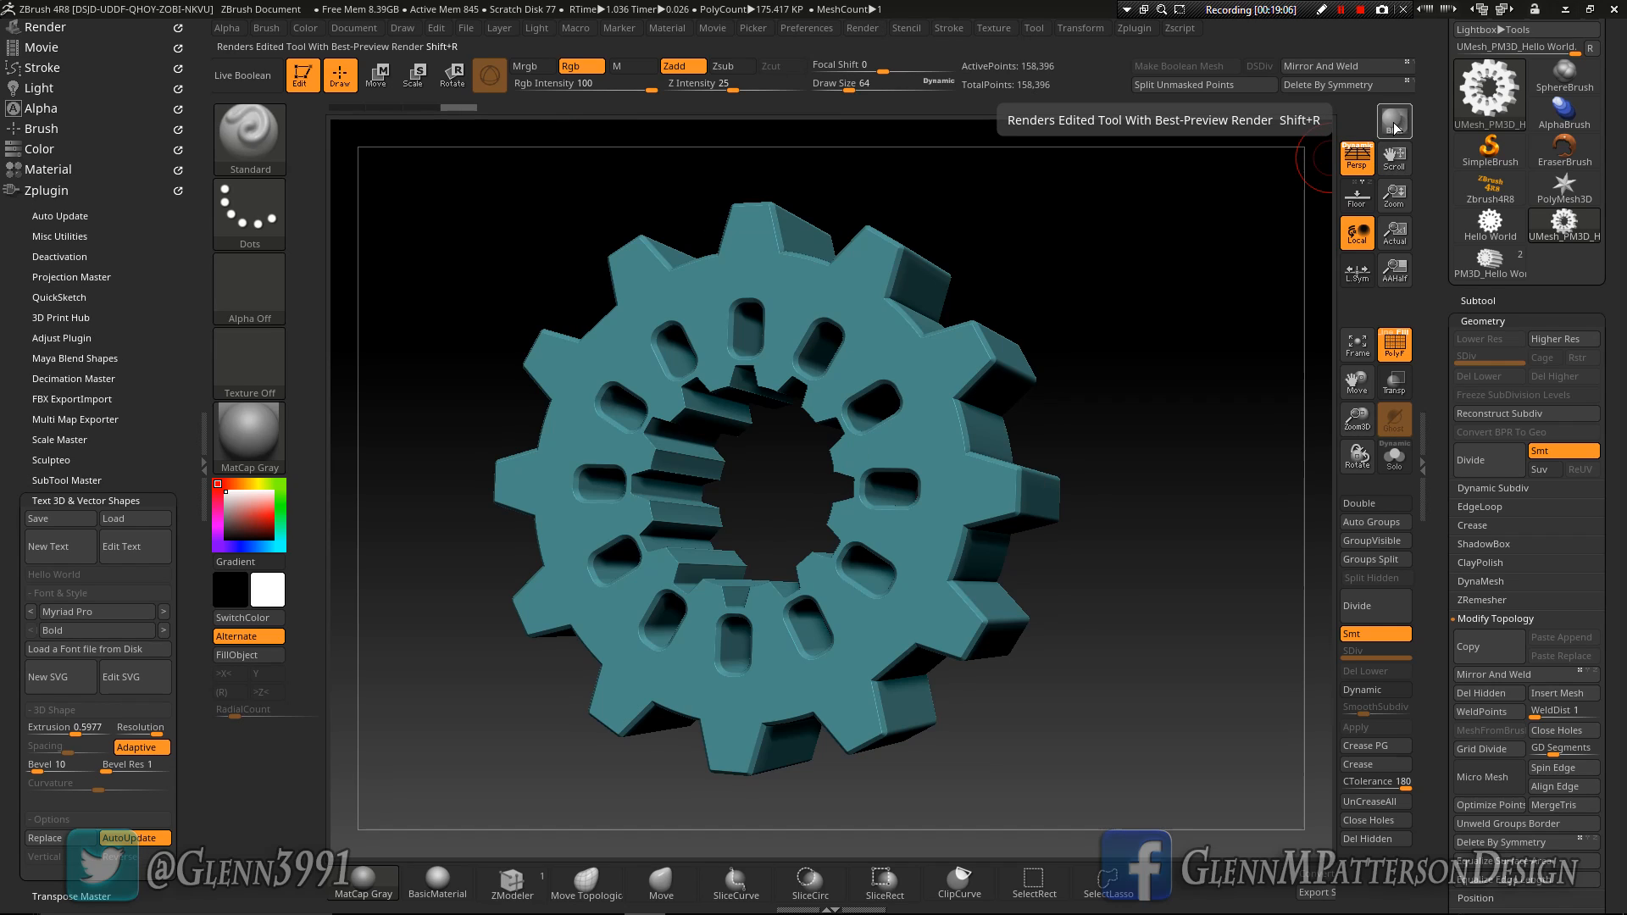
pyautogui.click(1395, 124)
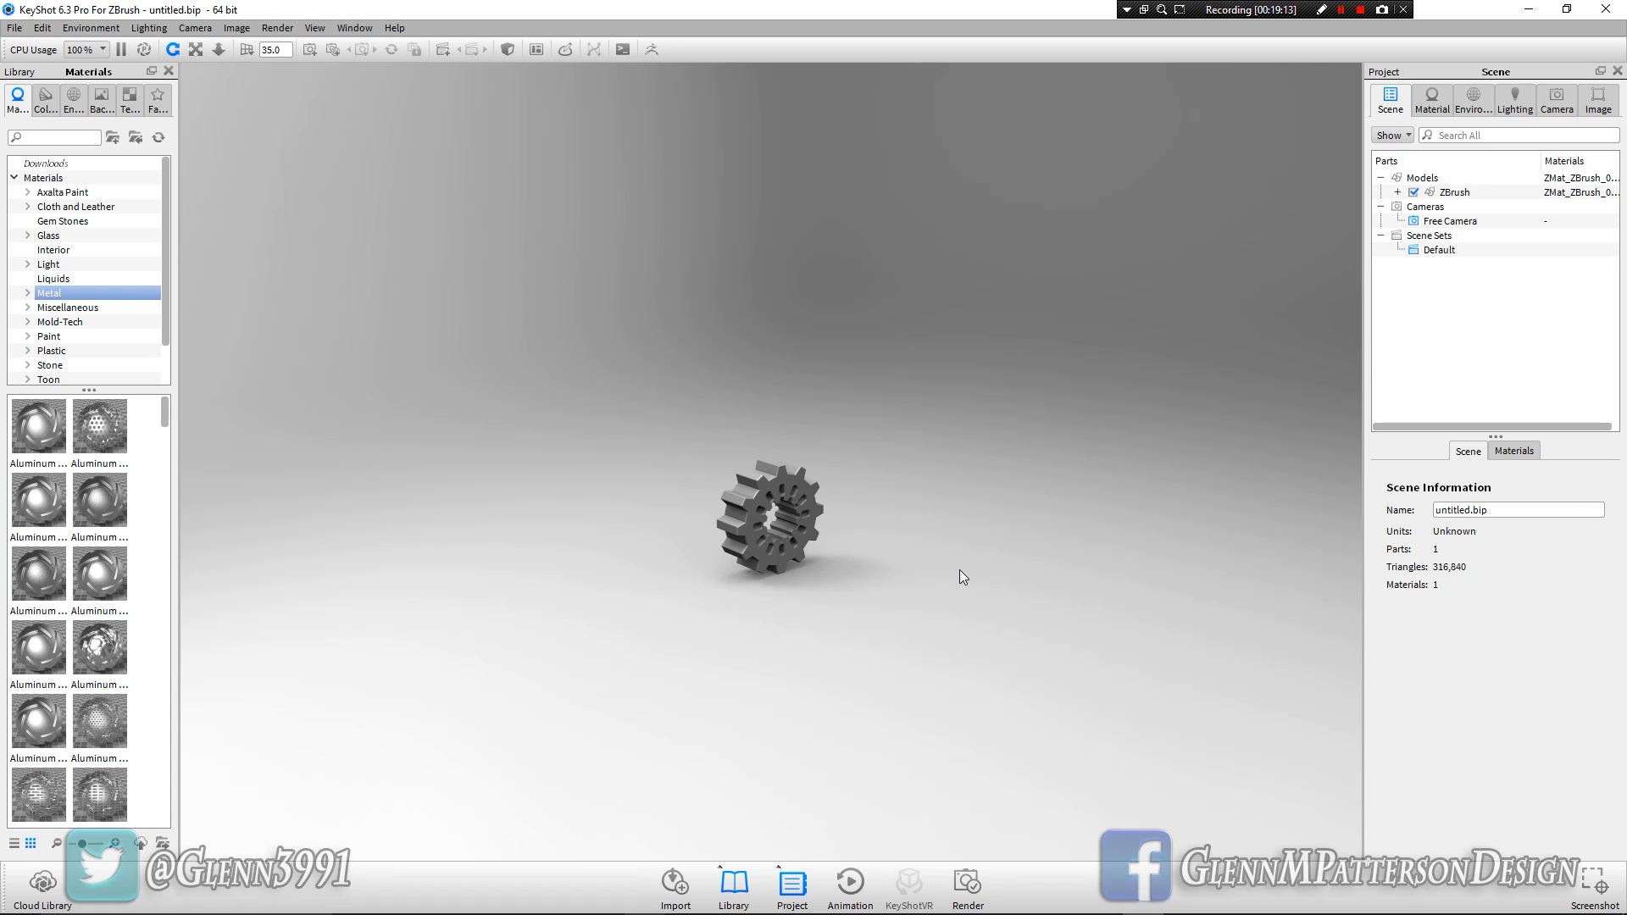
# Step: Frame the gear up close in the KeyShot scene and apply the Tarnished Metal material to it
pyautogui.scroll(10, 815, 576)
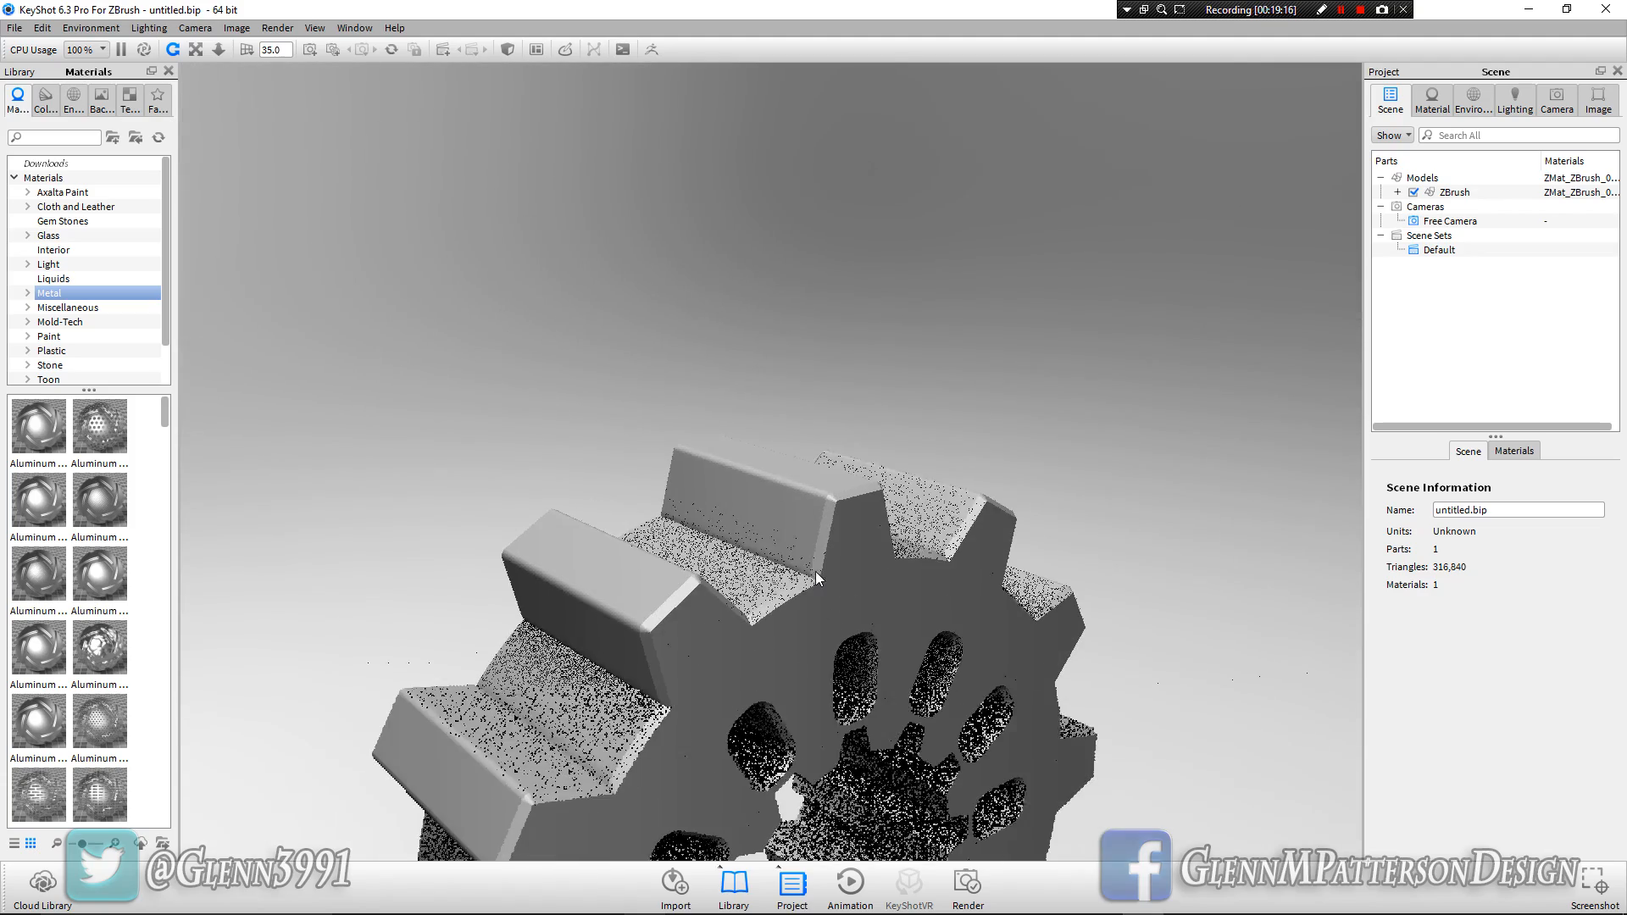
pyautogui.moveTo(848, 685); pyautogui.dragTo(872, 104, button='middle')
pyautogui.moveTo(872, 103); pyautogui.dragTo(500, 467)
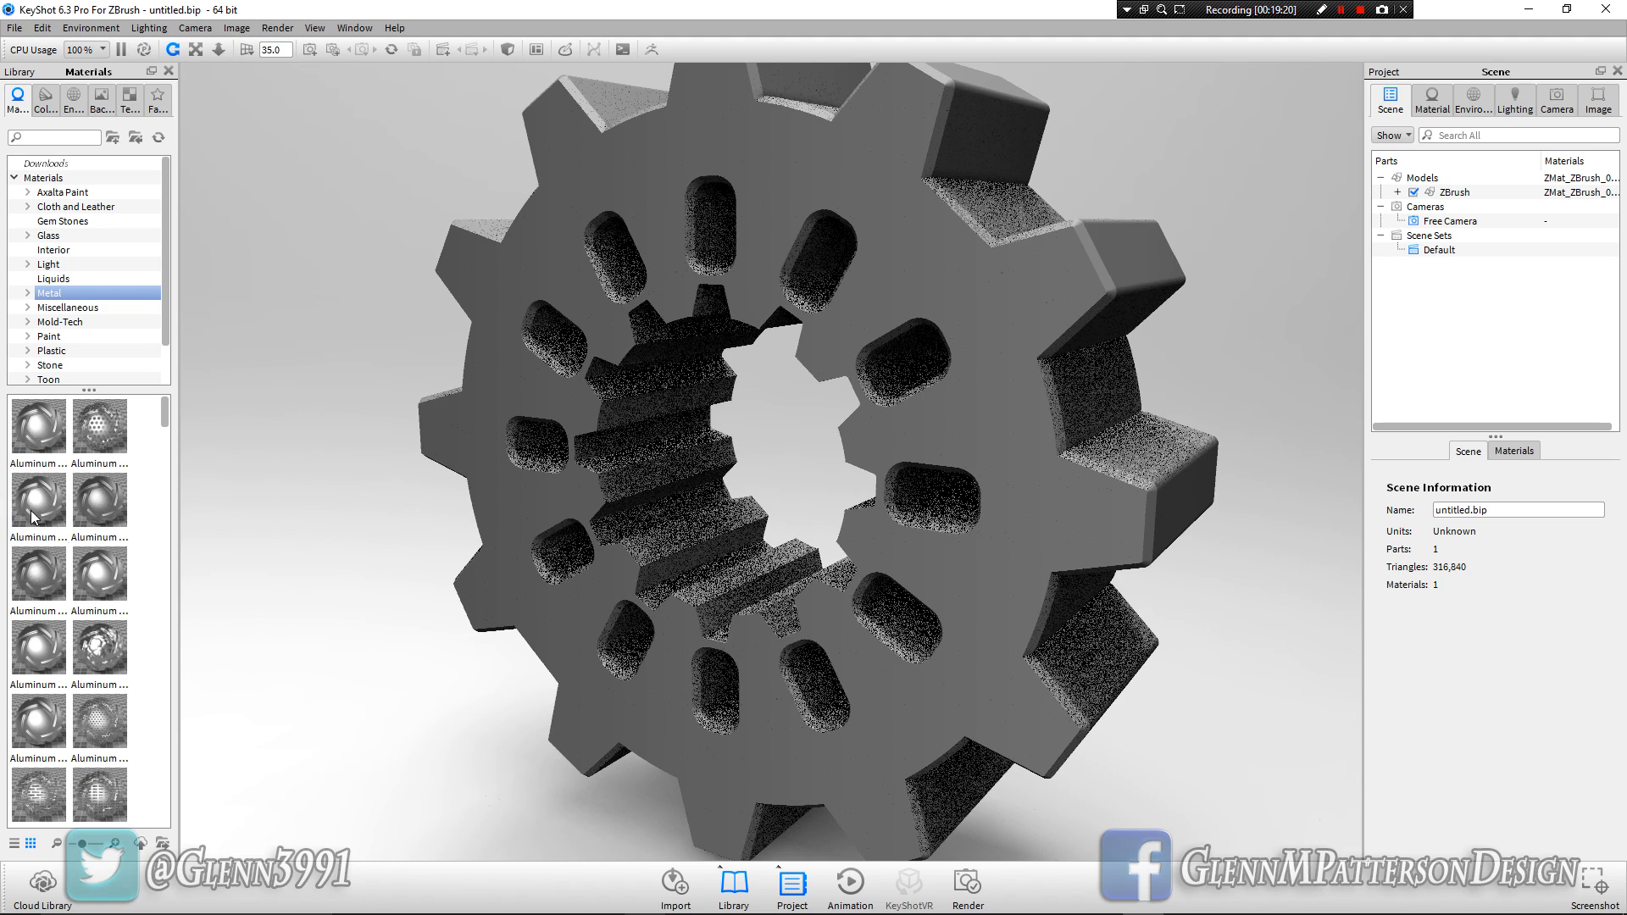
pyautogui.scroll(-15, 51, 587)
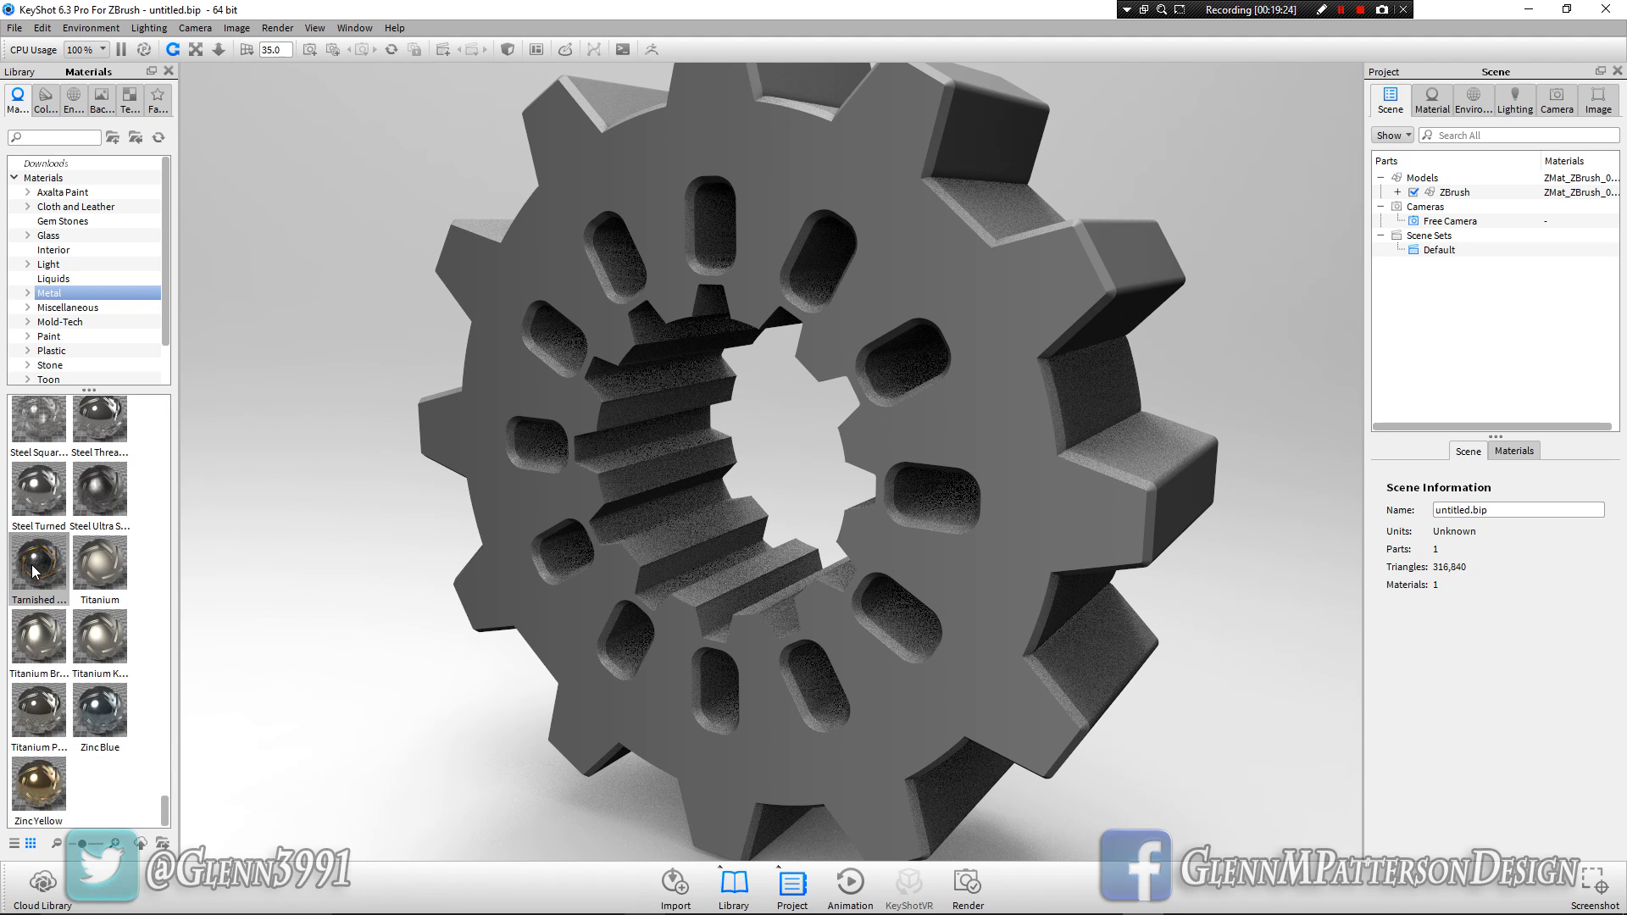
pyautogui.moveTo(32, 566); pyautogui.dragTo(540, 612)
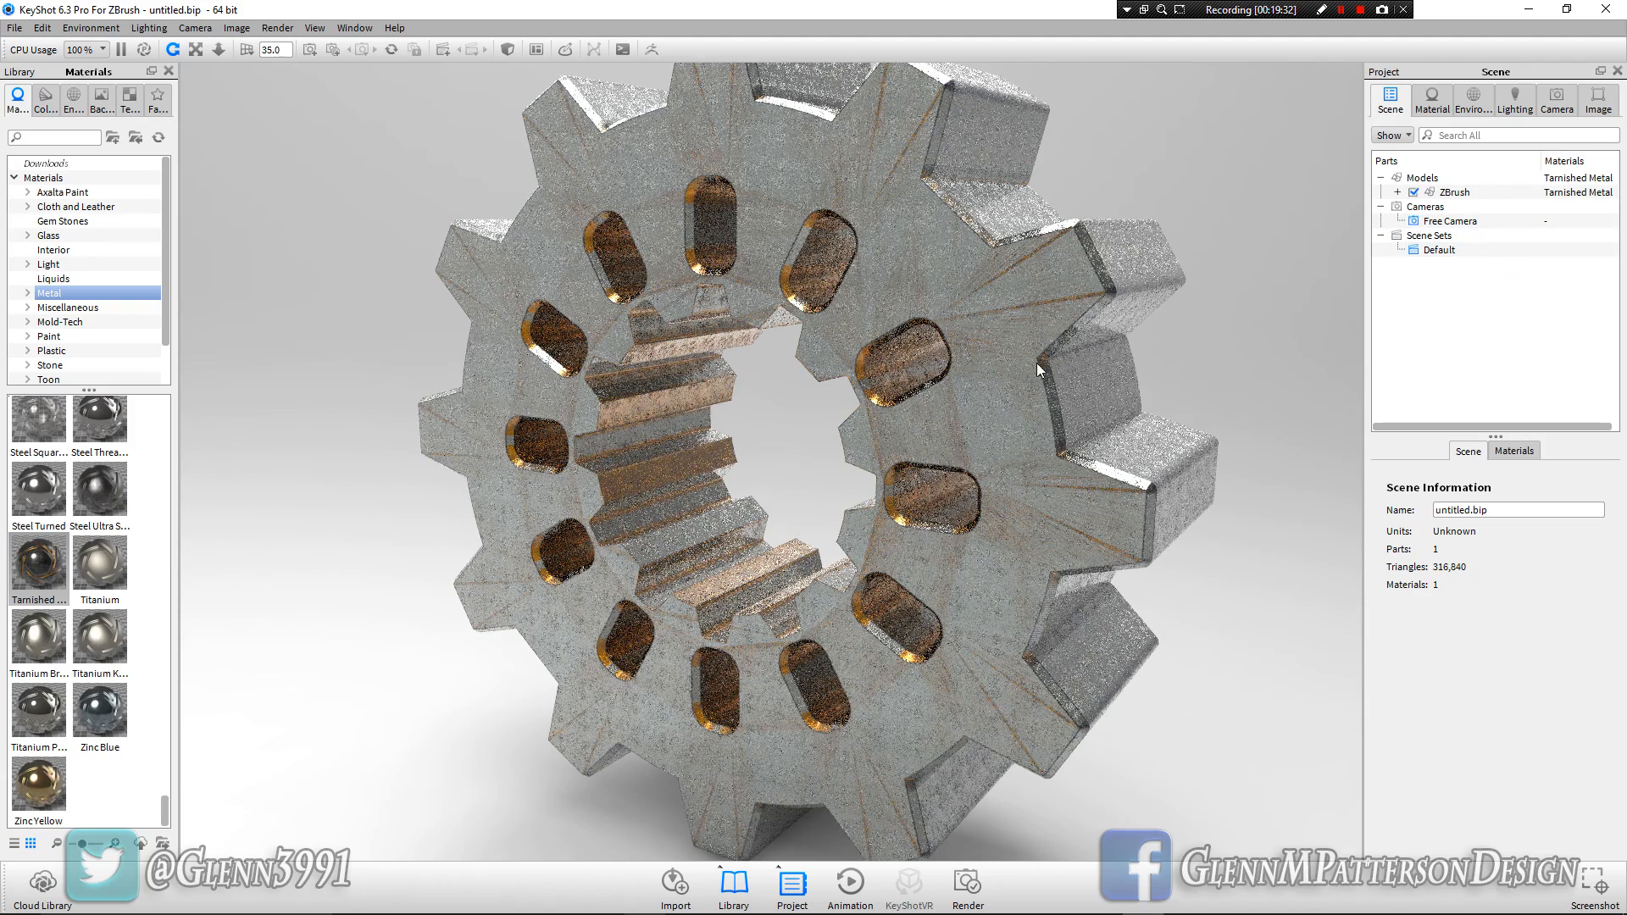
# Step: Open the Tarnished Metal material of the gear mesh in the Material Graph
pyautogui.moveTo(917, 435); pyautogui.dragTo(459, 435)
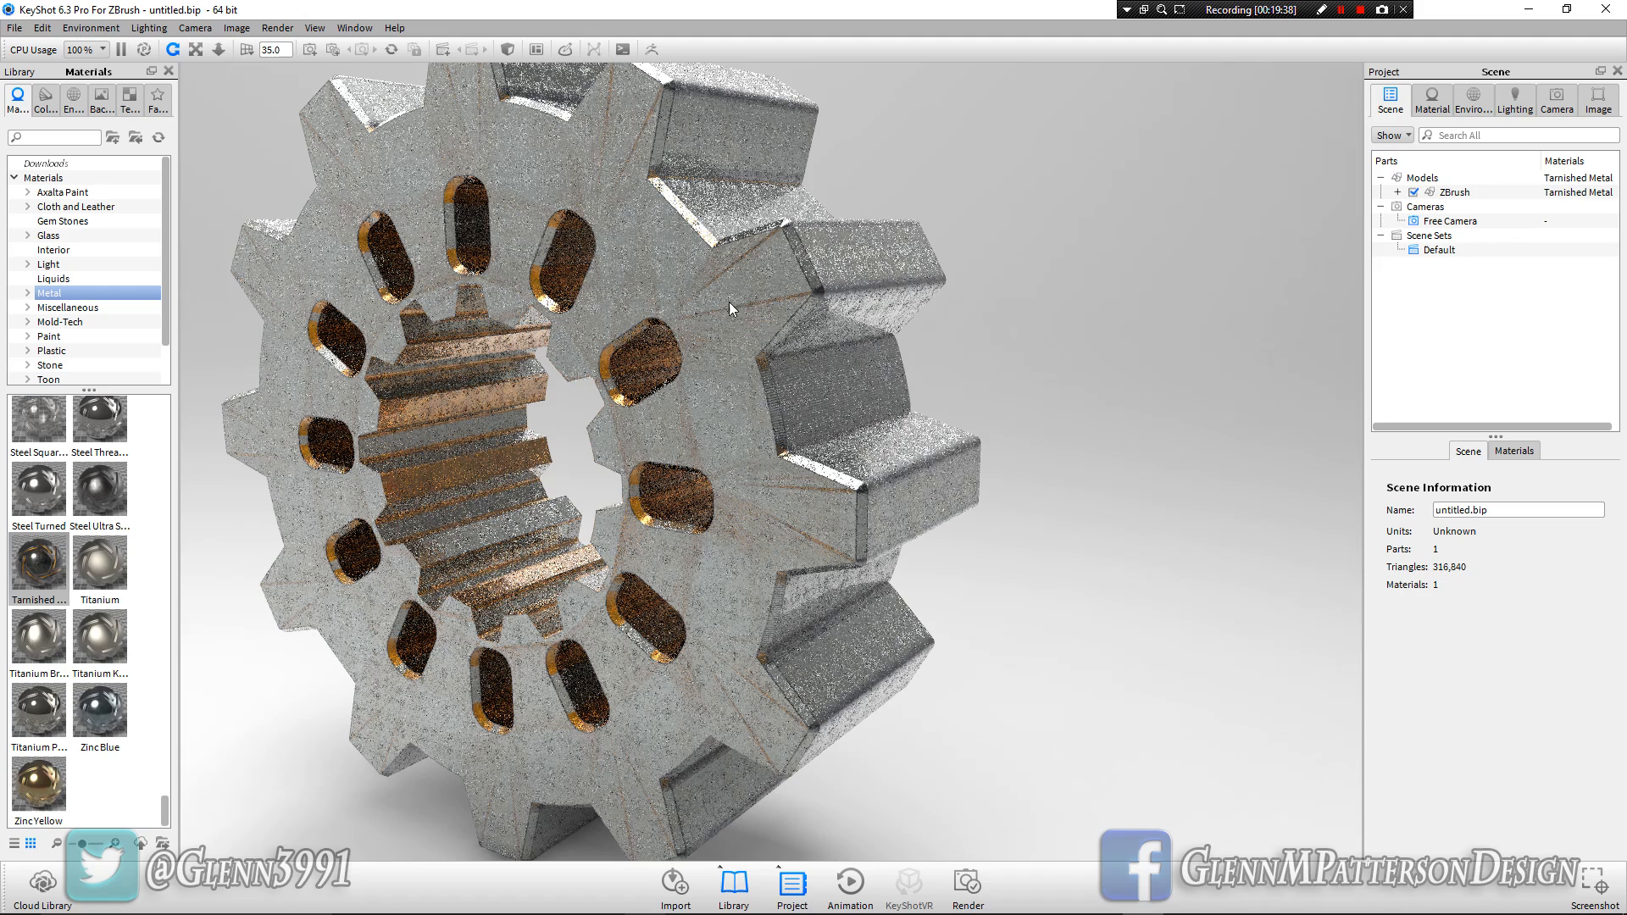
pyautogui.click(1498, 191)
pyautogui.click(1492, 208)
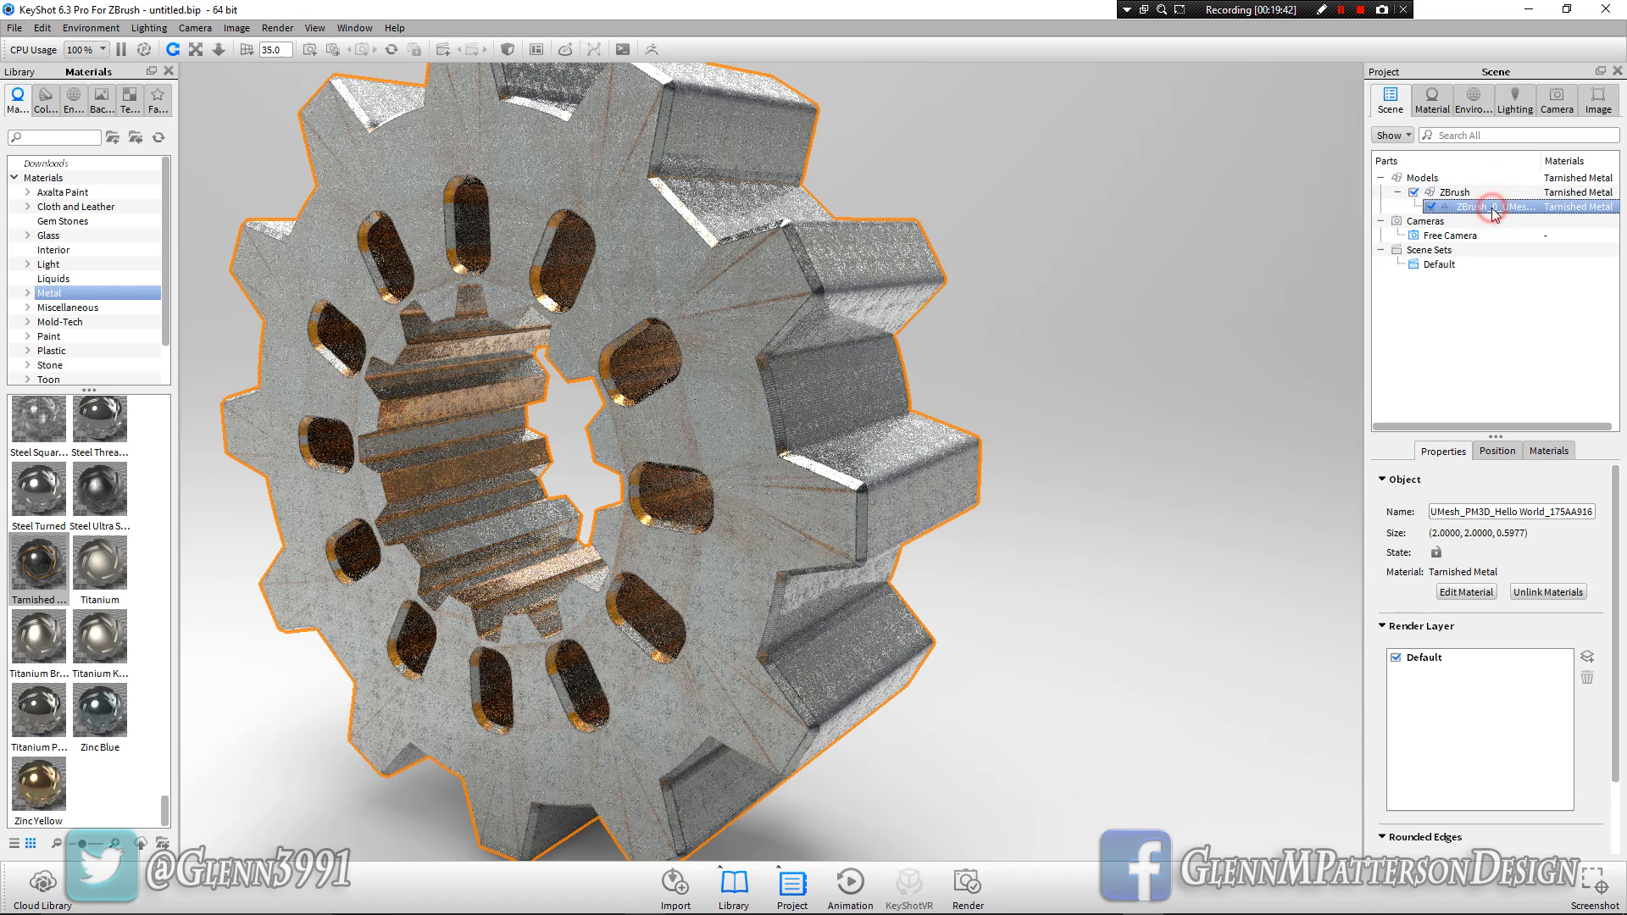
pyautogui.doubleClick(1493, 208)
pyautogui.click(1468, 161)
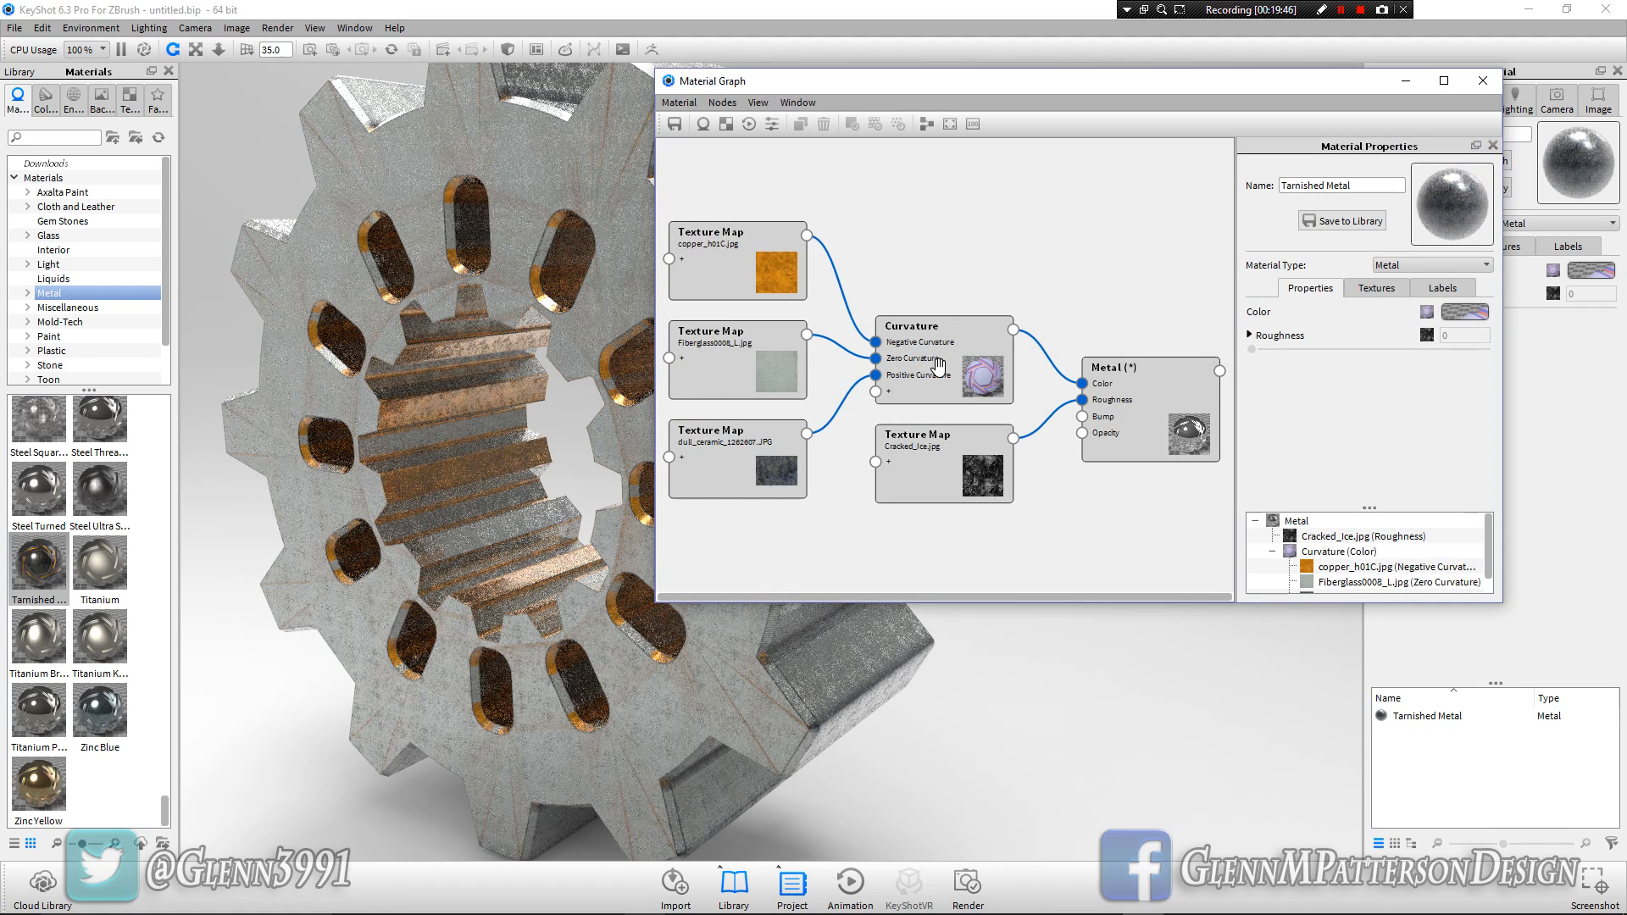
# Step: Set the Curvature node's cutoff and radius to 5 and the Cracked_Ice.jpg roughness texture's scale to 5
pyautogui.click(933, 364)
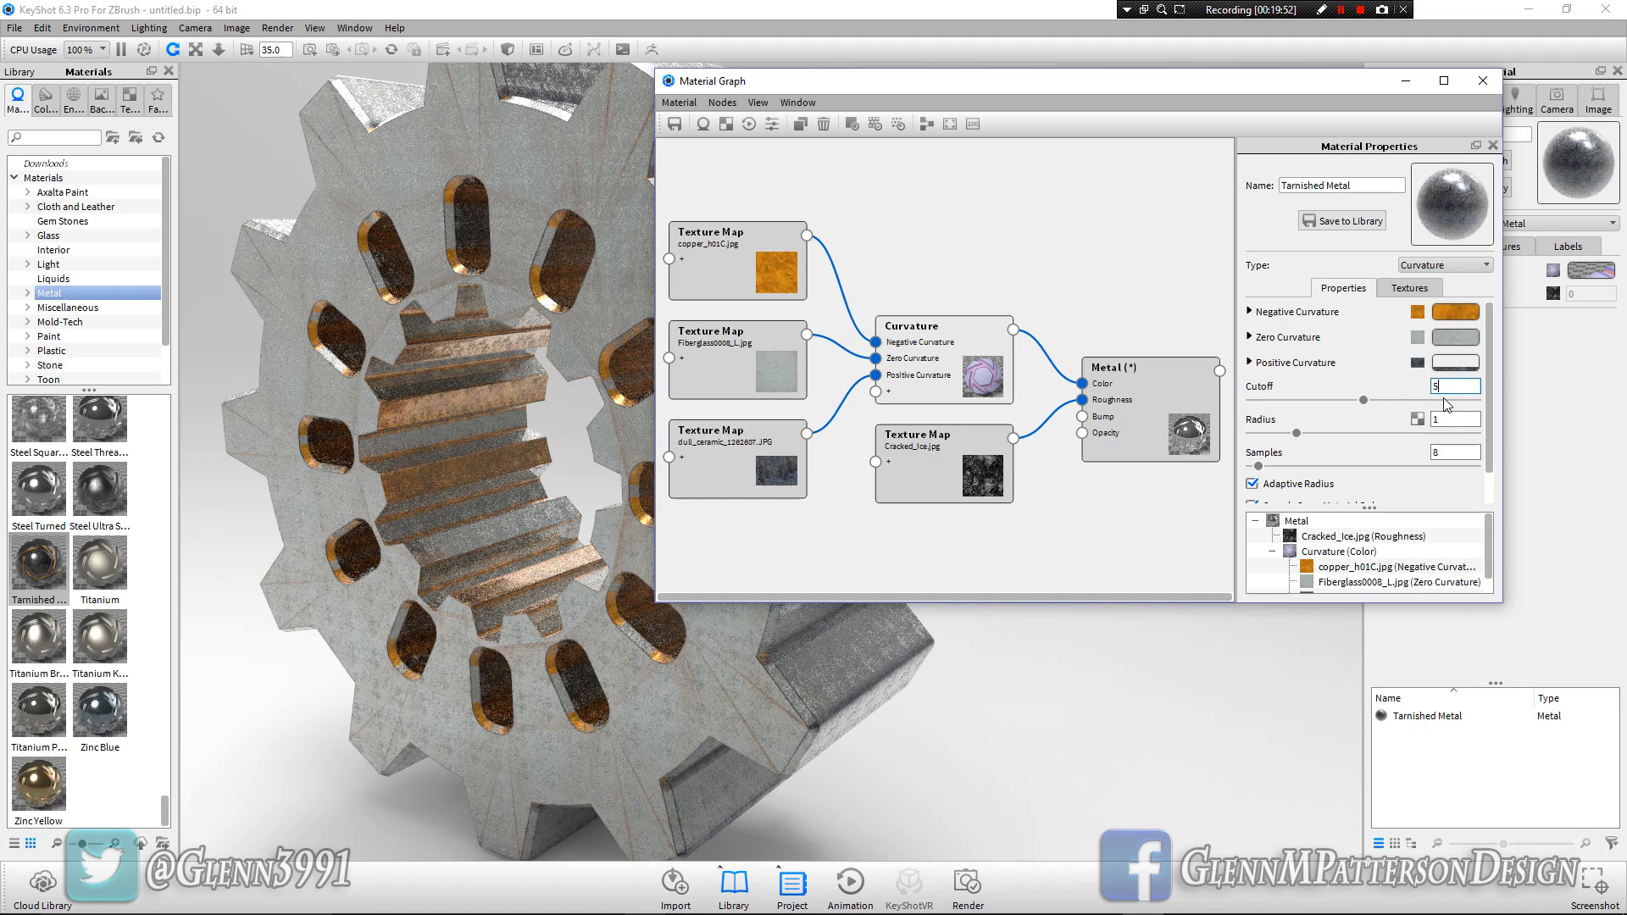
pyautogui.write('5')
pyautogui.press('Return')
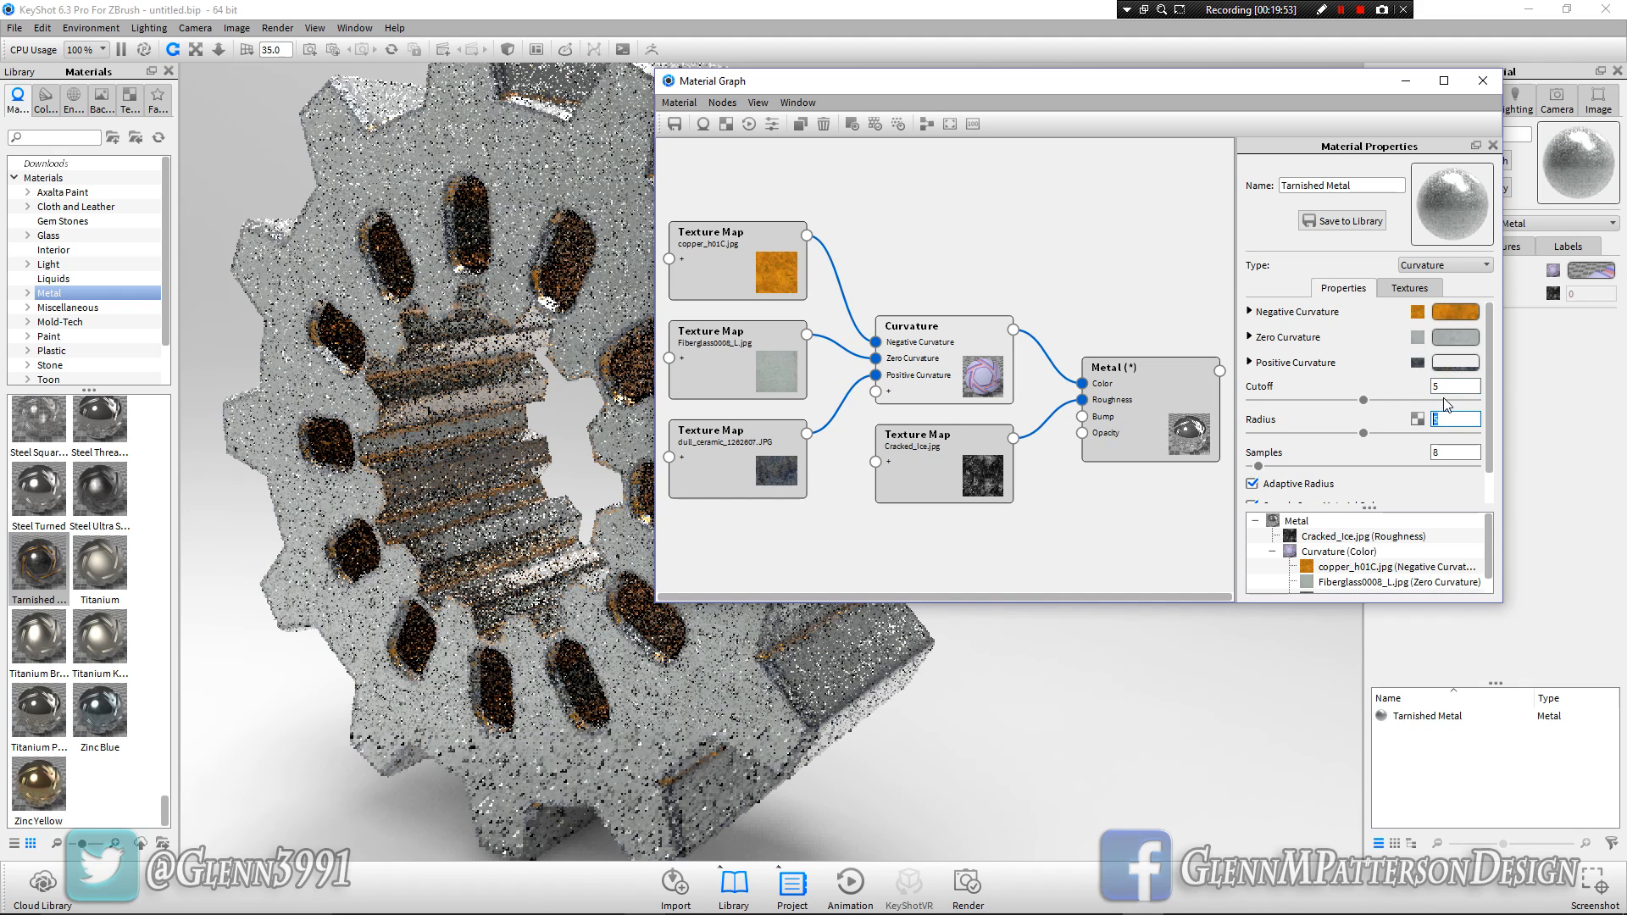
pyautogui.click(914, 483)
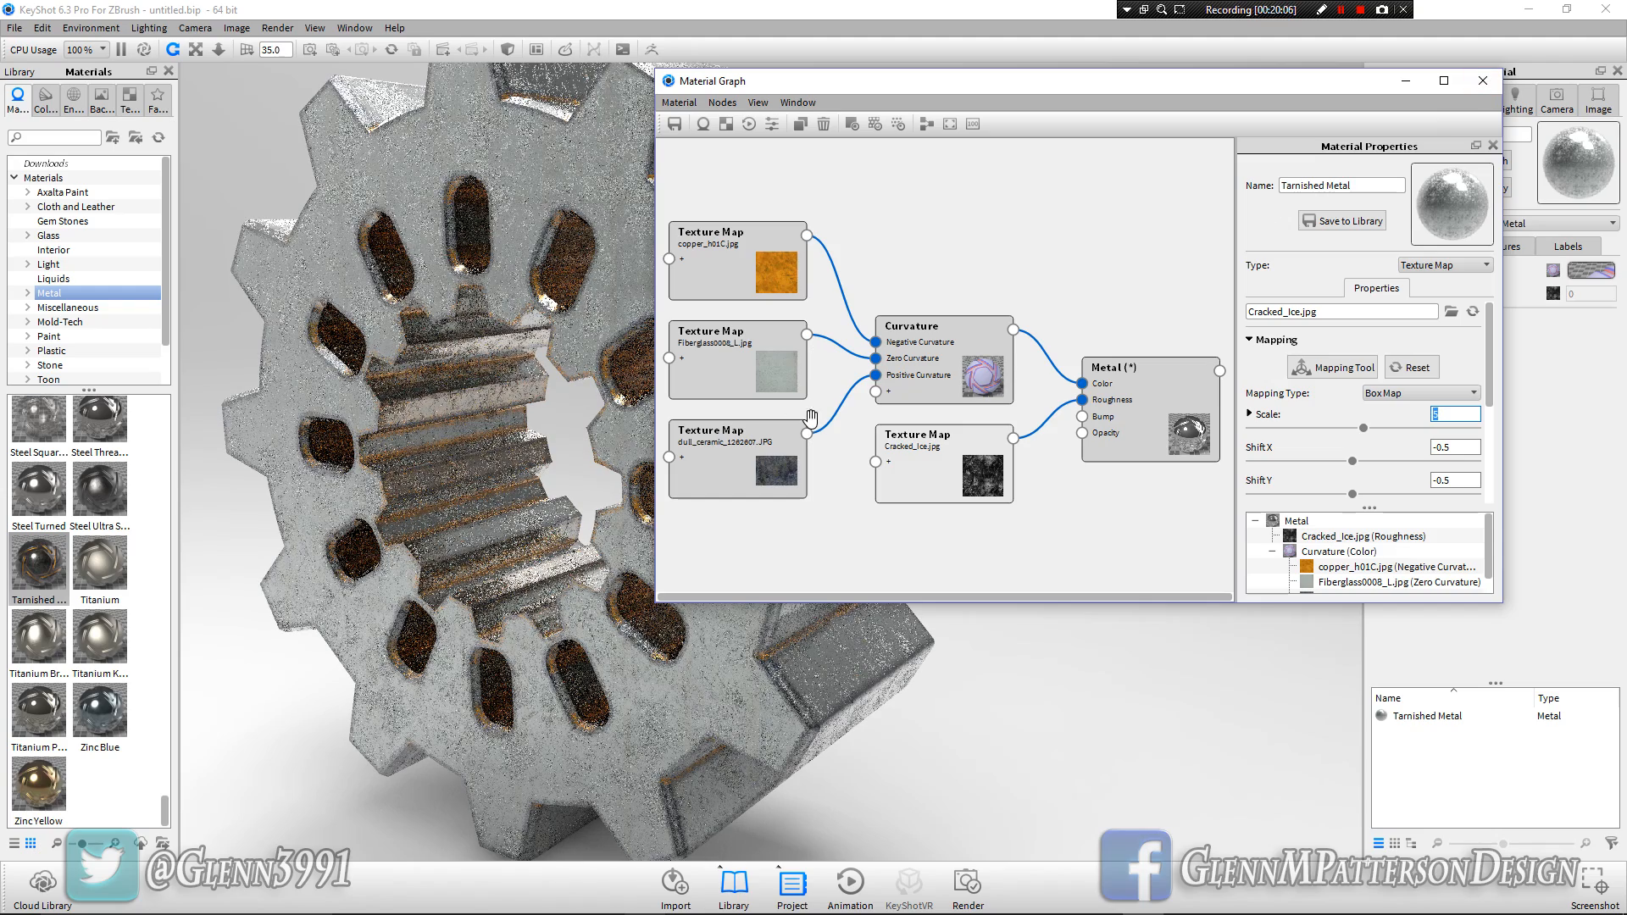
# Step: Connect dull_ceramic_1262607.JPG to the Curvature node's Negative Curvature input and copper_h01C.jpg to its Positive Curvature input
pyautogui.moveTo(878, 378); pyautogui.dragTo(875, 346)
pyautogui.moveTo(806, 237); pyautogui.dragTo(878, 375)
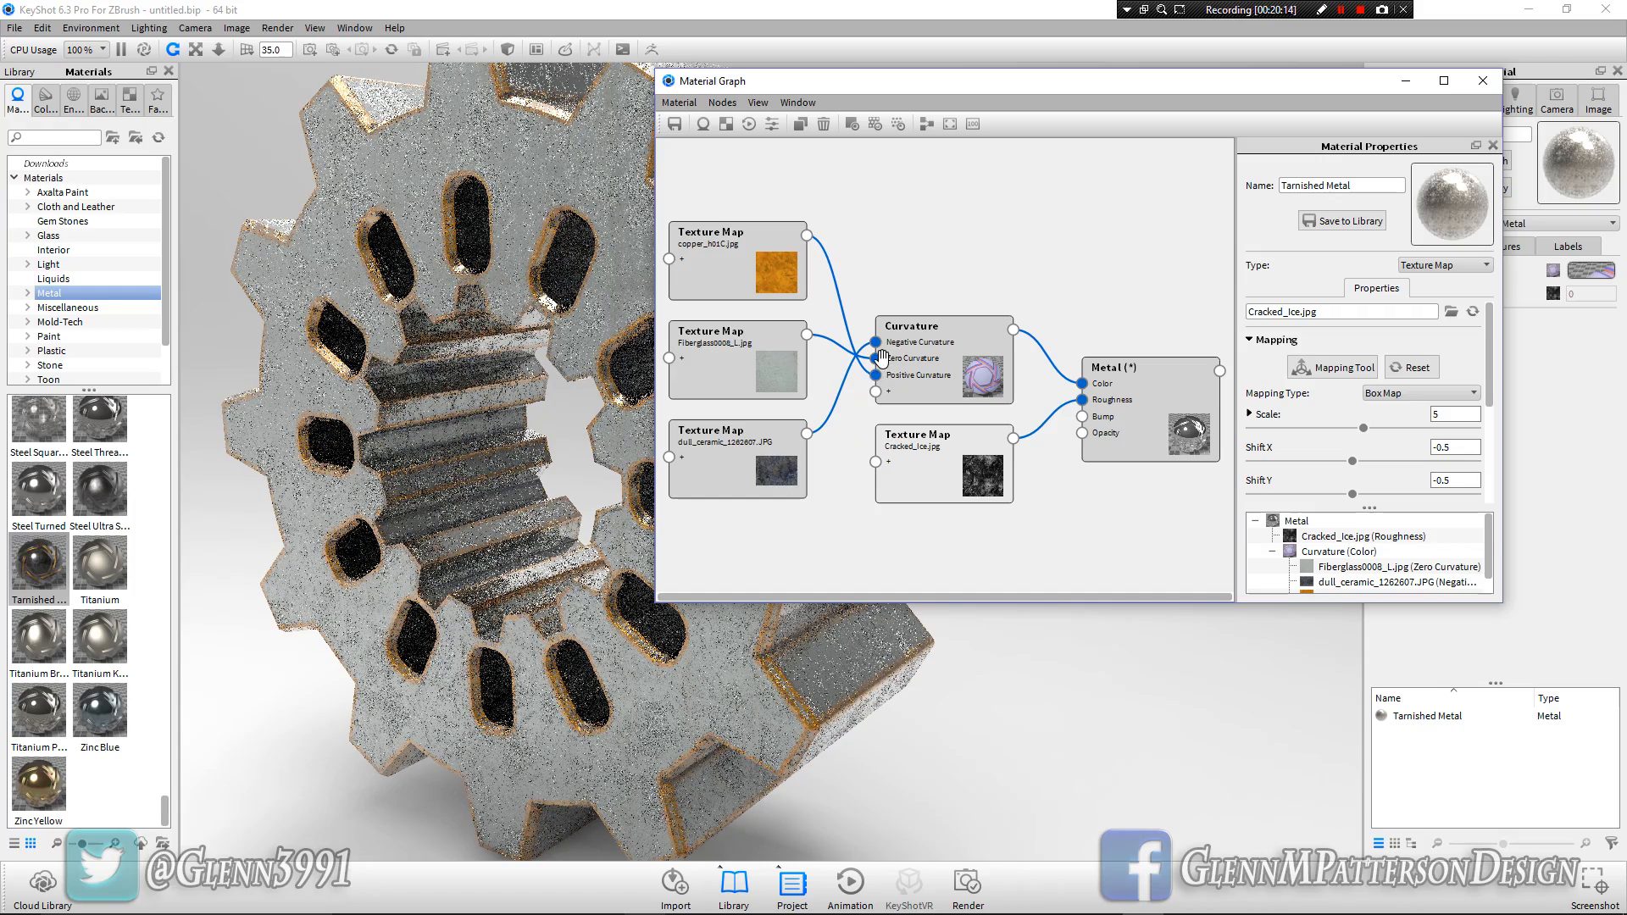
# Step: Try Fiberglass0008_L.jpg as the positive curvature and copper_h01C.jpg as the zero curvature, and swap the two connections back
pyautogui.moveTo(877, 361); pyautogui.dragTo(875, 375)
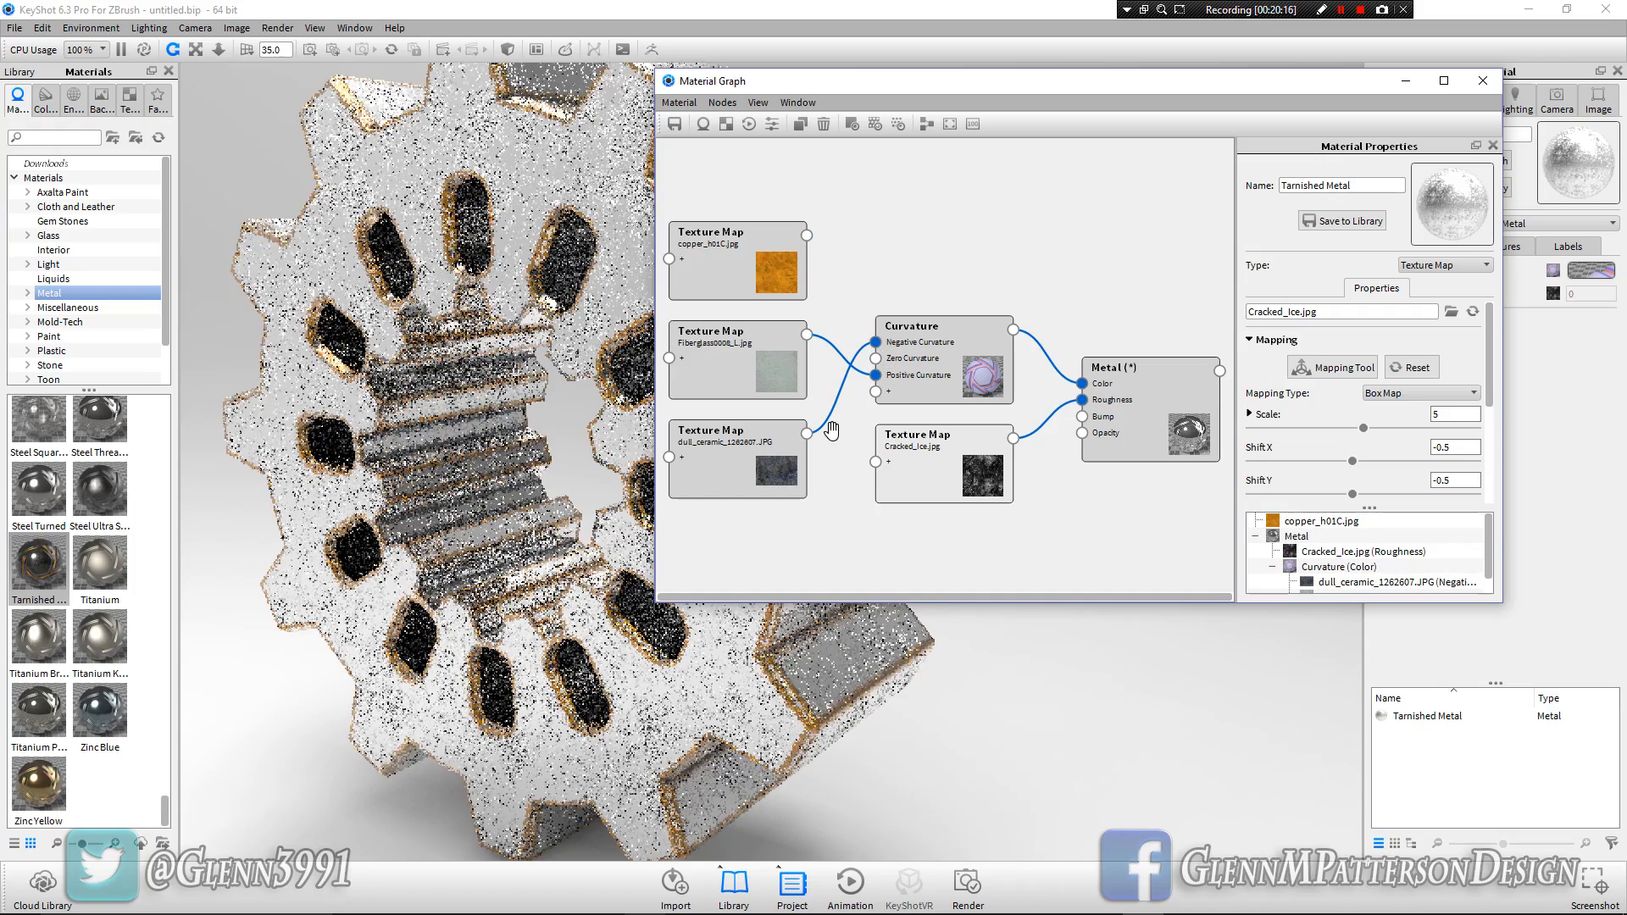
pyautogui.moveTo(807, 236); pyautogui.dragTo(877, 359)
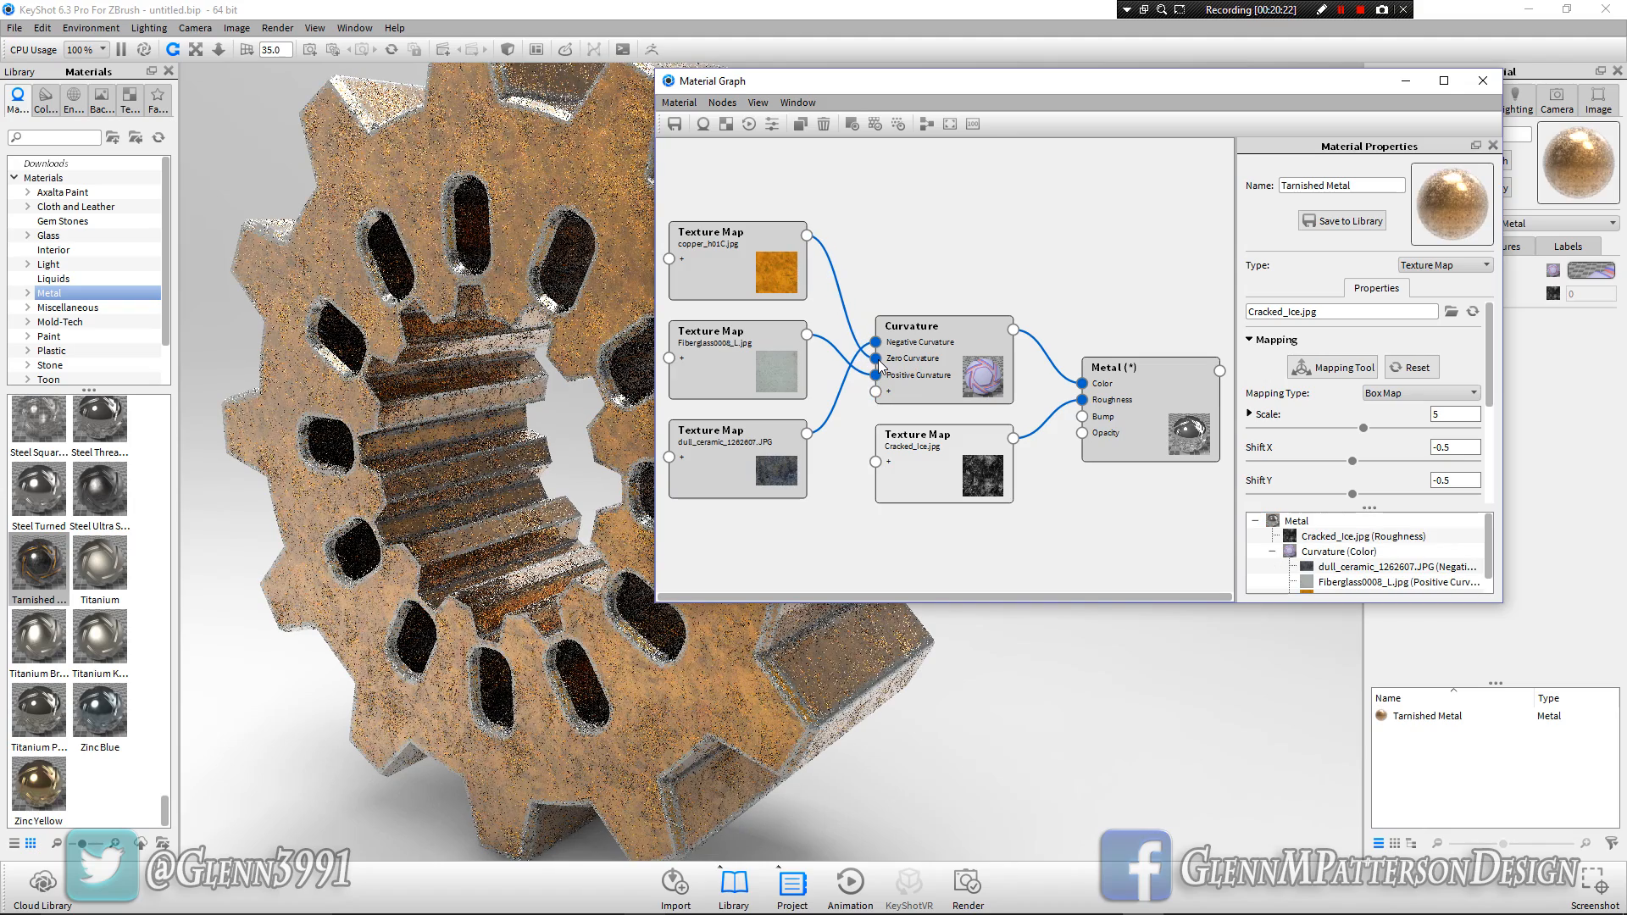
pyautogui.moveTo(876, 358); pyautogui.dragTo(876, 375)
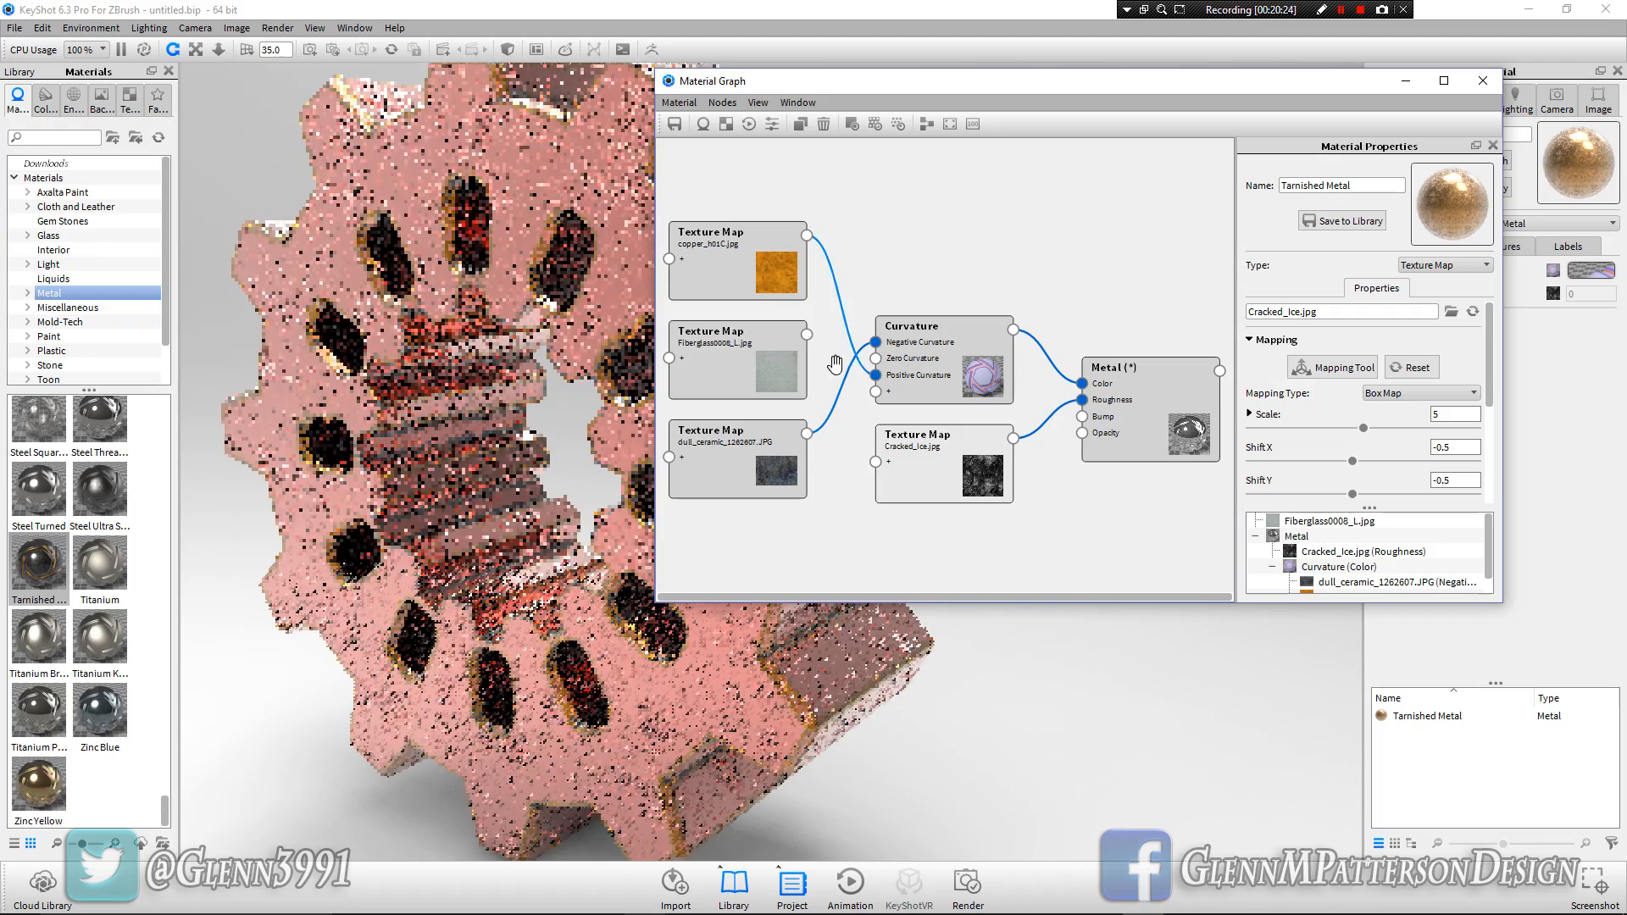
pyautogui.moveTo(807, 334); pyautogui.dragTo(876, 365)
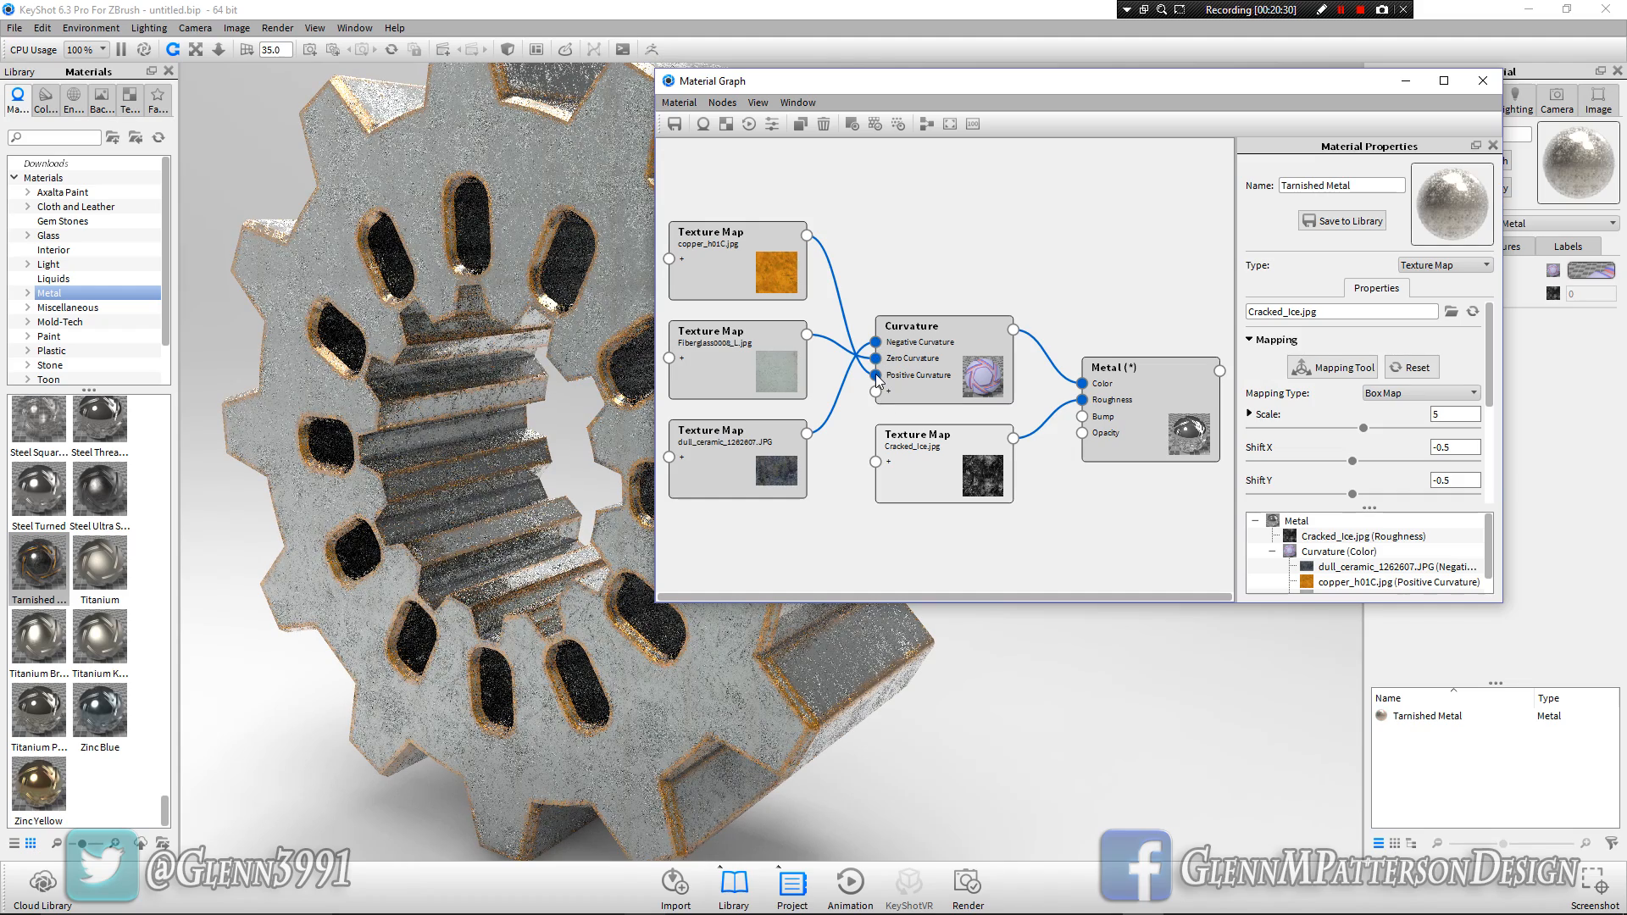
# Step: Connect dull_ceramic_1262607.JPG to Zero Curvature and Fiberglass0008_L.jpg to Negative Curvature, and close the Material Graph
pyautogui.moveTo(878, 346); pyautogui.dragTo(877, 343)
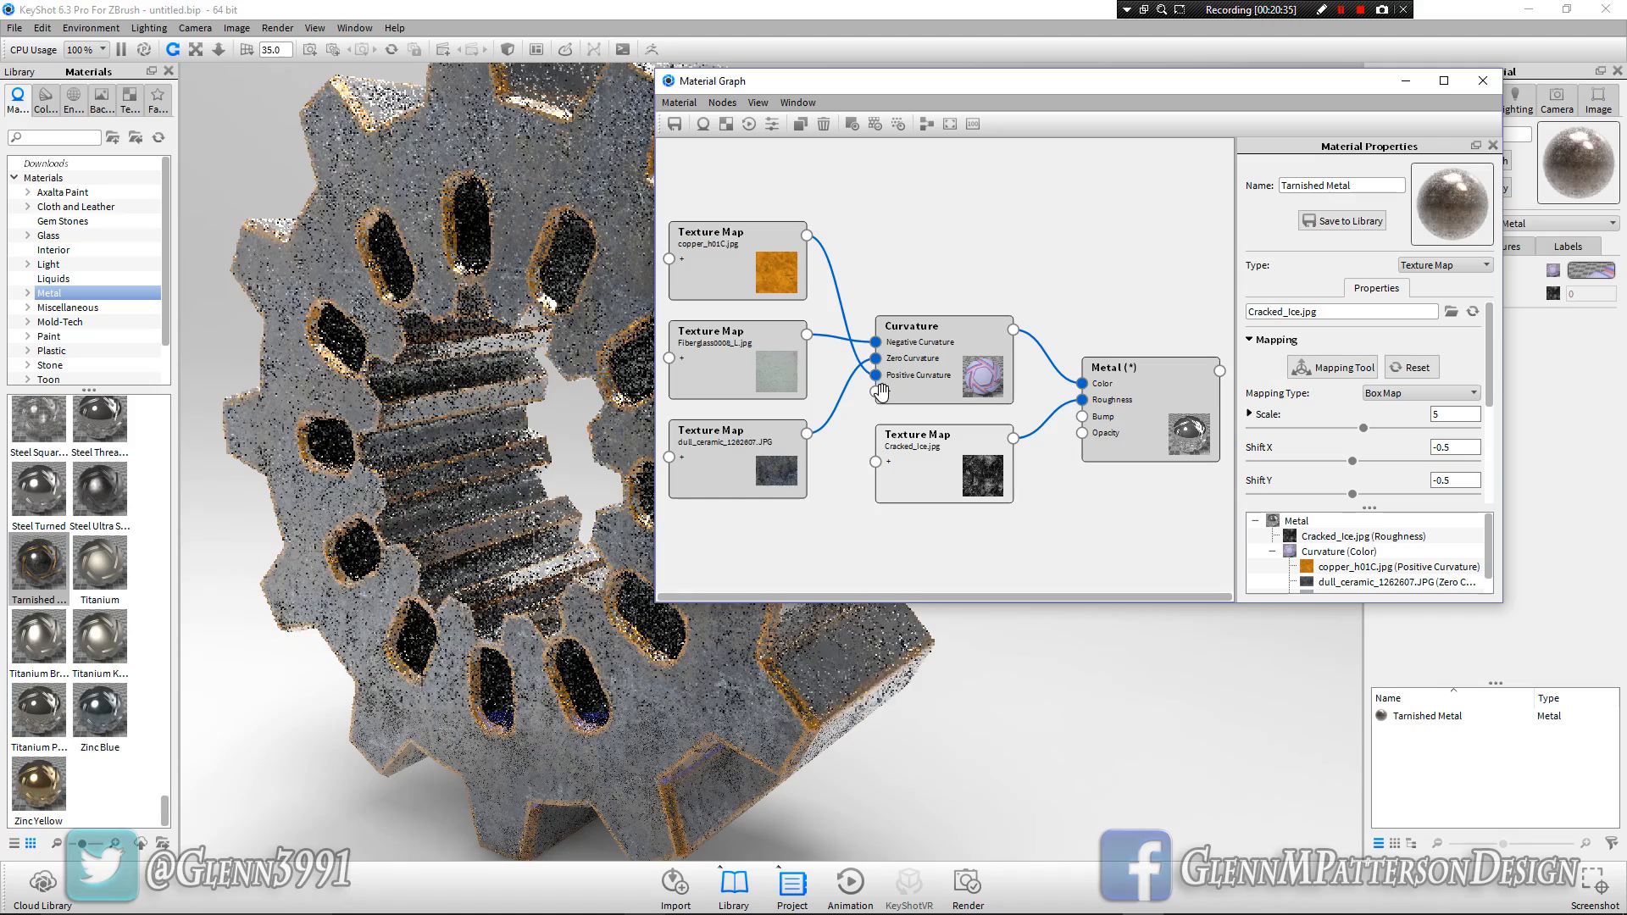
pyautogui.click(1483, 80)
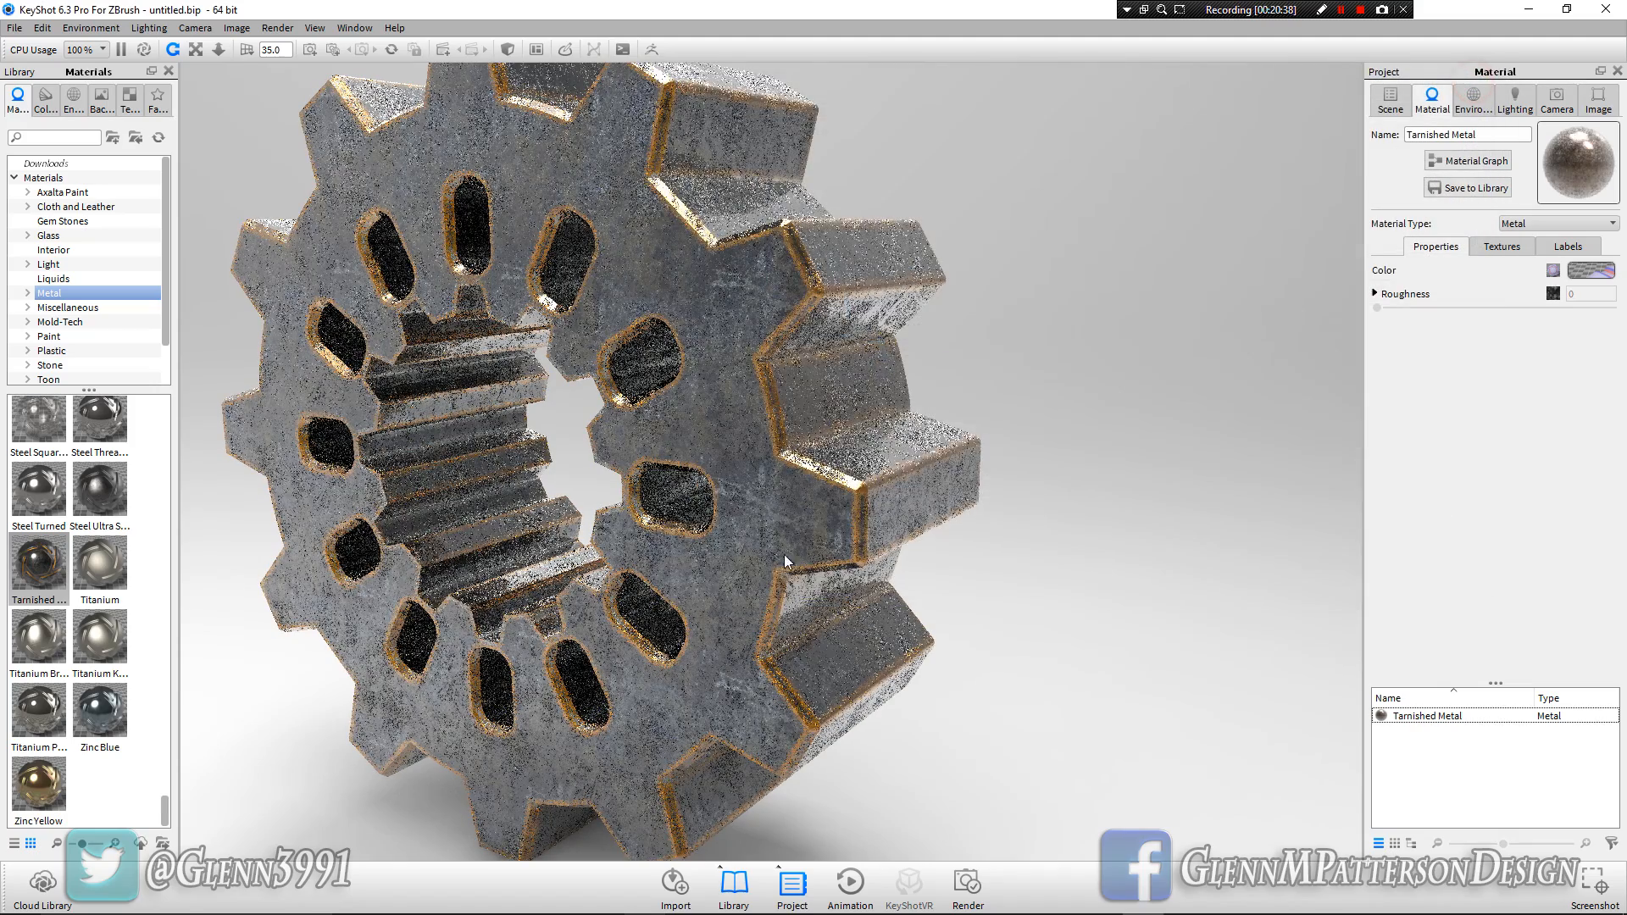
pyautogui.moveTo(769, 587); pyautogui.dragTo(544, 572)
pyautogui.scroll(-5, 754, 590)
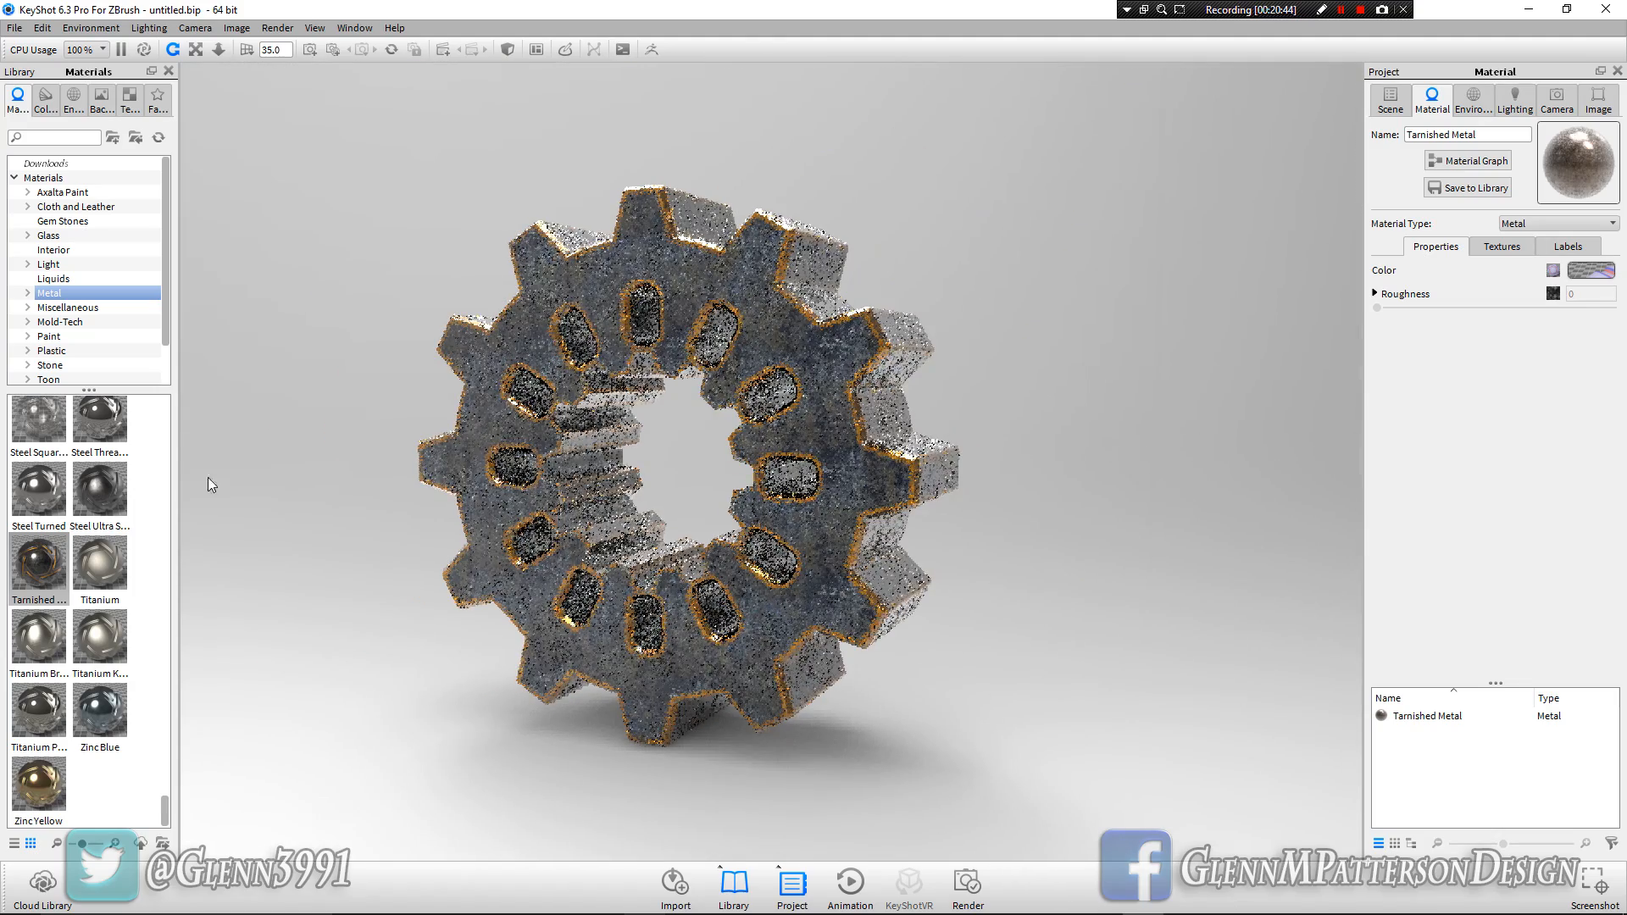
# Step: Try the Dosch-Studio1_2k environment on the scene and replace it with Dosch-Studio2_2k
pyautogui.click(73, 100)
pyautogui.scroll(-12, 83, 572)
pyautogui.scroll(10, 74, 577)
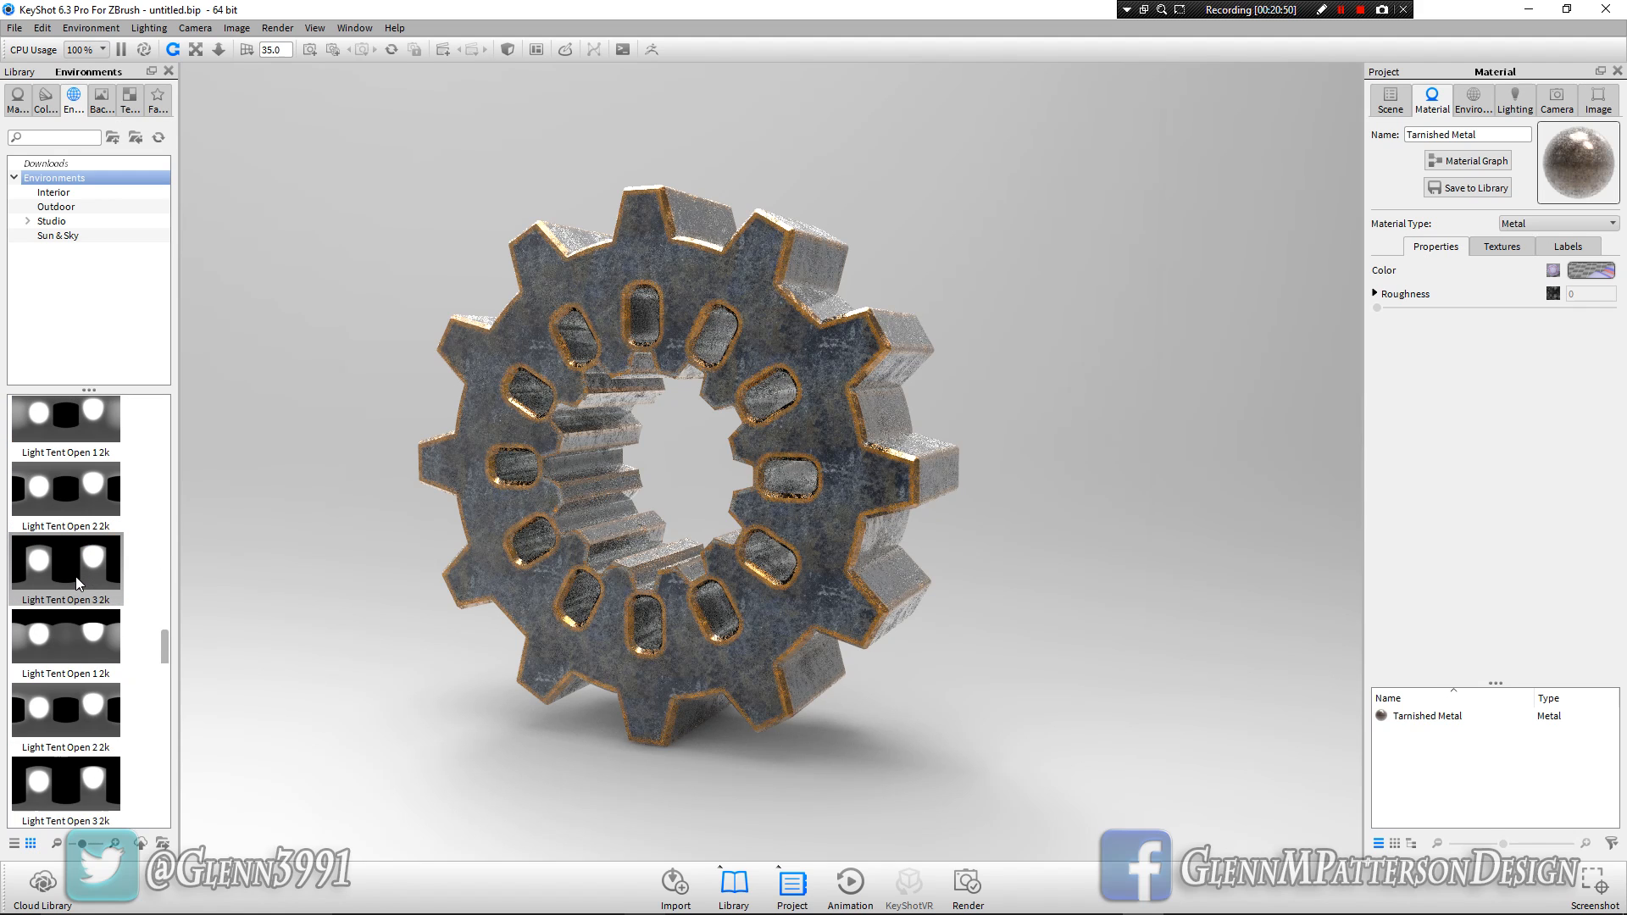
pyautogui.scroll(-3, 84, 573)
pyautogui.scroll(5, 87, 566)
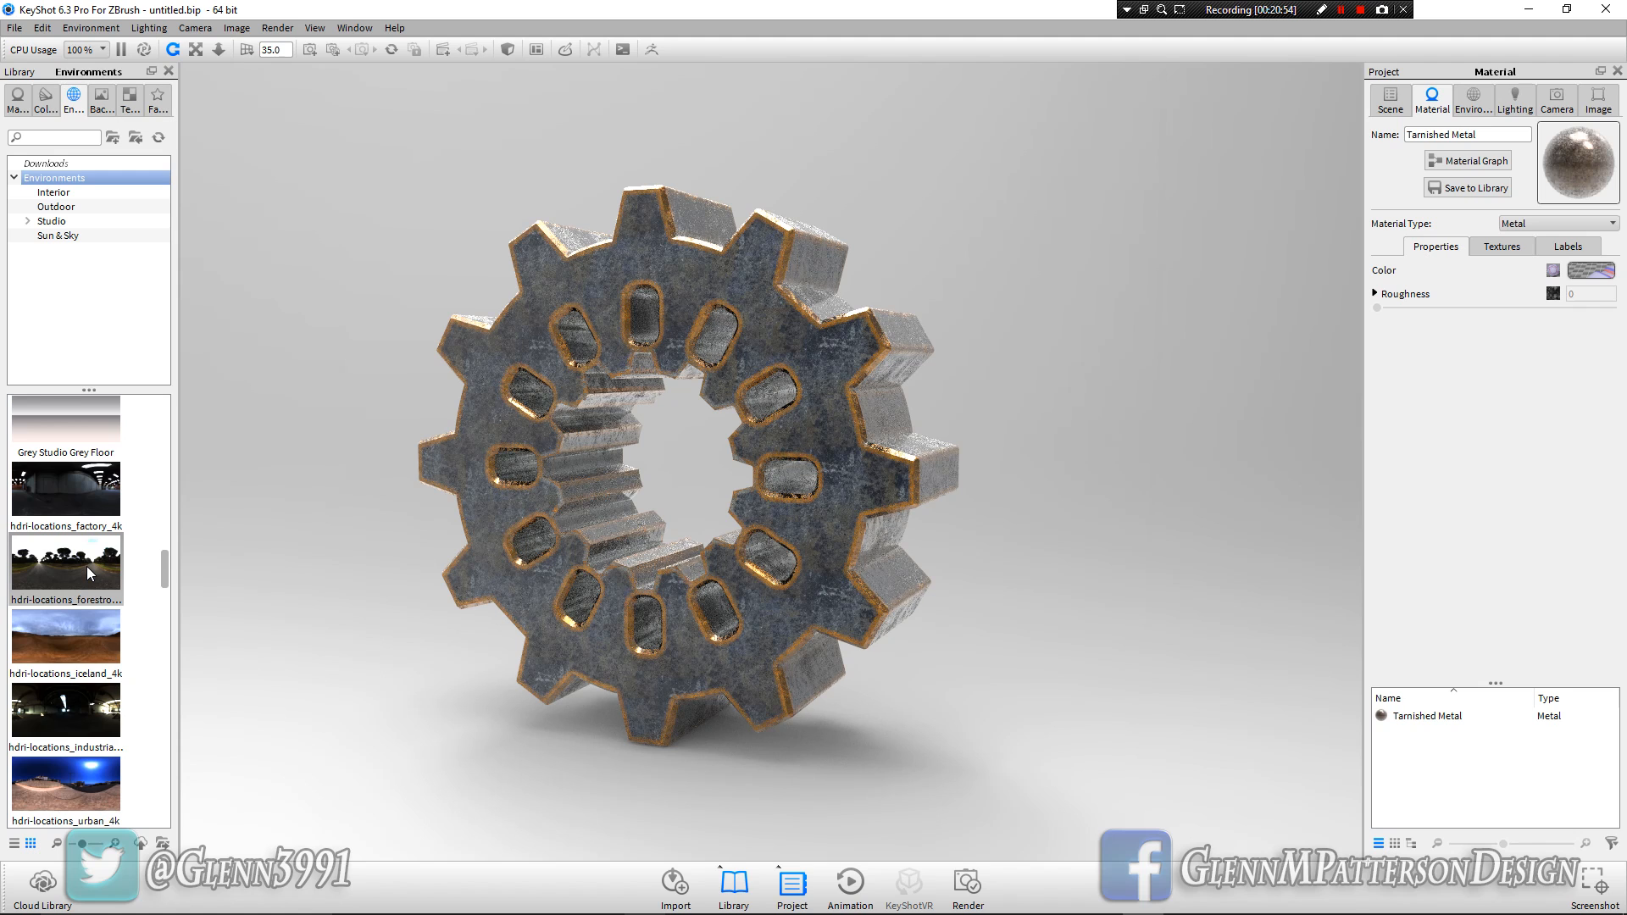
pyautogui.scroll(3, 86, 567)
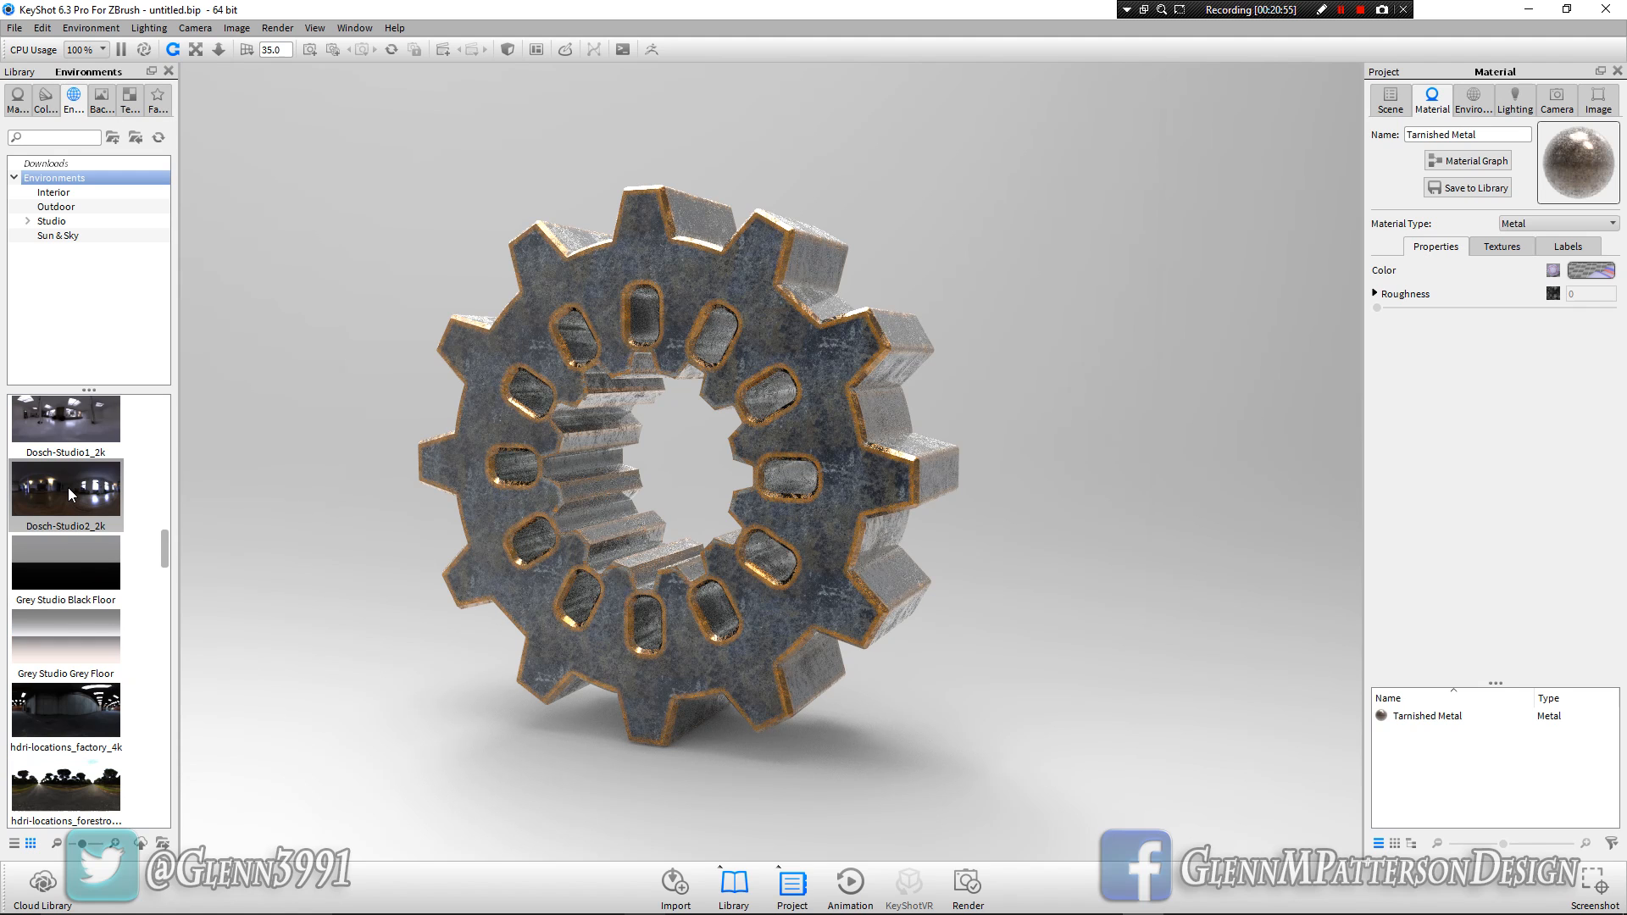
pyautogui.moveTo(64, 418)
pyautogui.moveTo(61, 418); pyautogui.dragTo(347, 655)
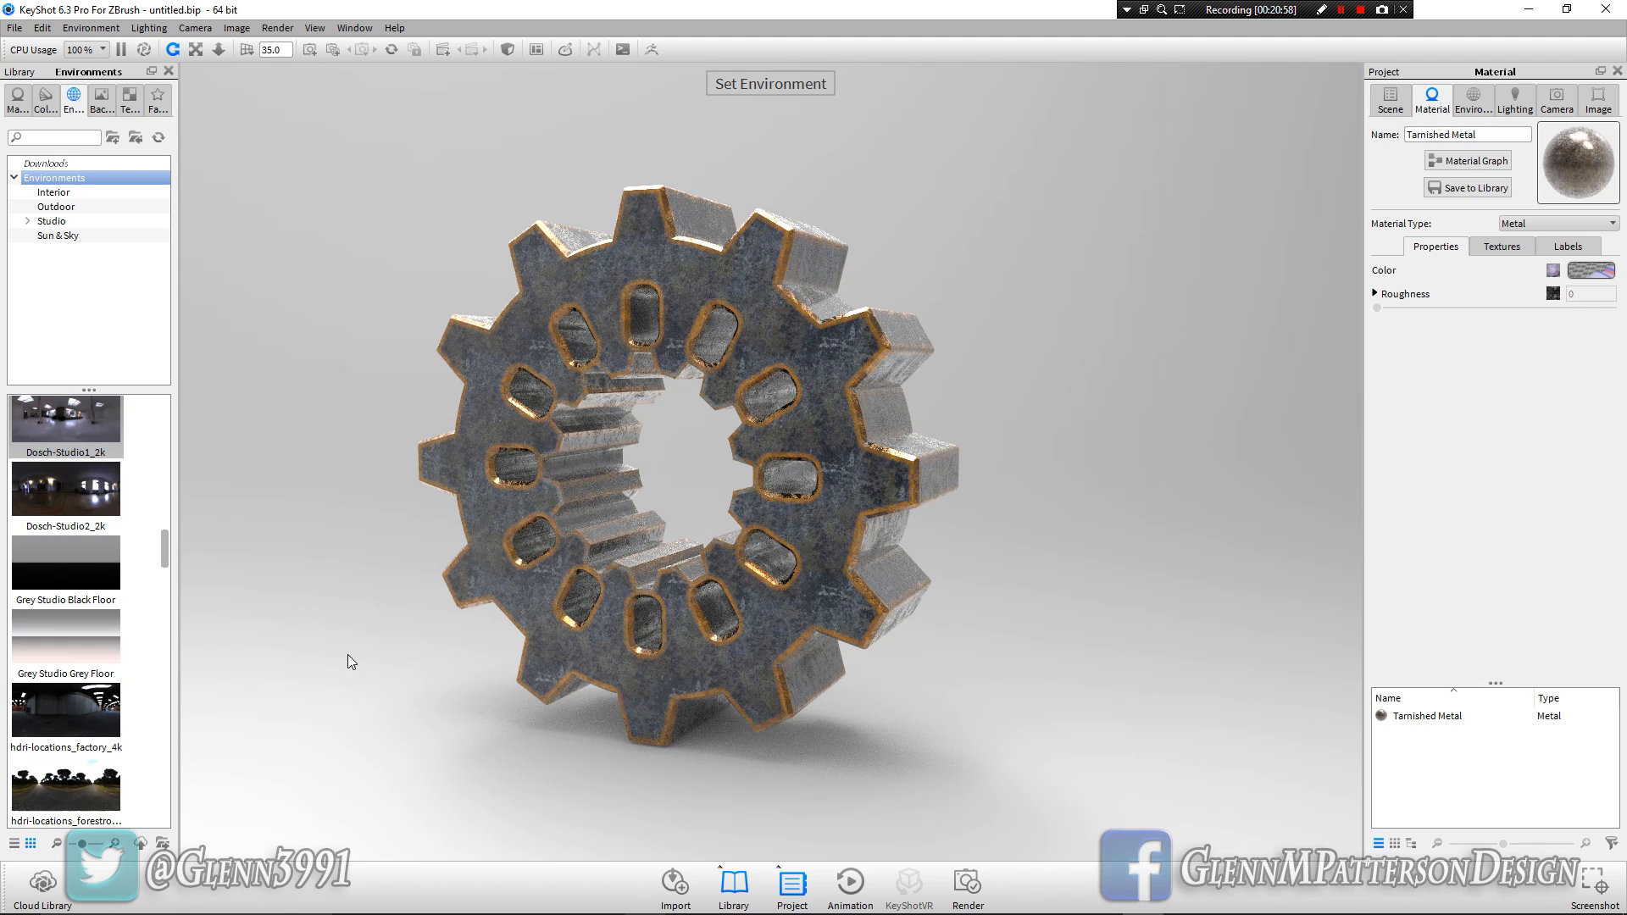
pyautogui.moveTo(88, 505); pyautogui.dragTo(351, 685)
# Step: Rotate the environment lighting around the gear and orbit the camera to an angled view against the studio background
pyautogui.keyDown('ctrl'); pyautogui.moveTo(887, 810); pyautogui.dragTo(1076, 710); pyautogui.keyUp('ctrl')
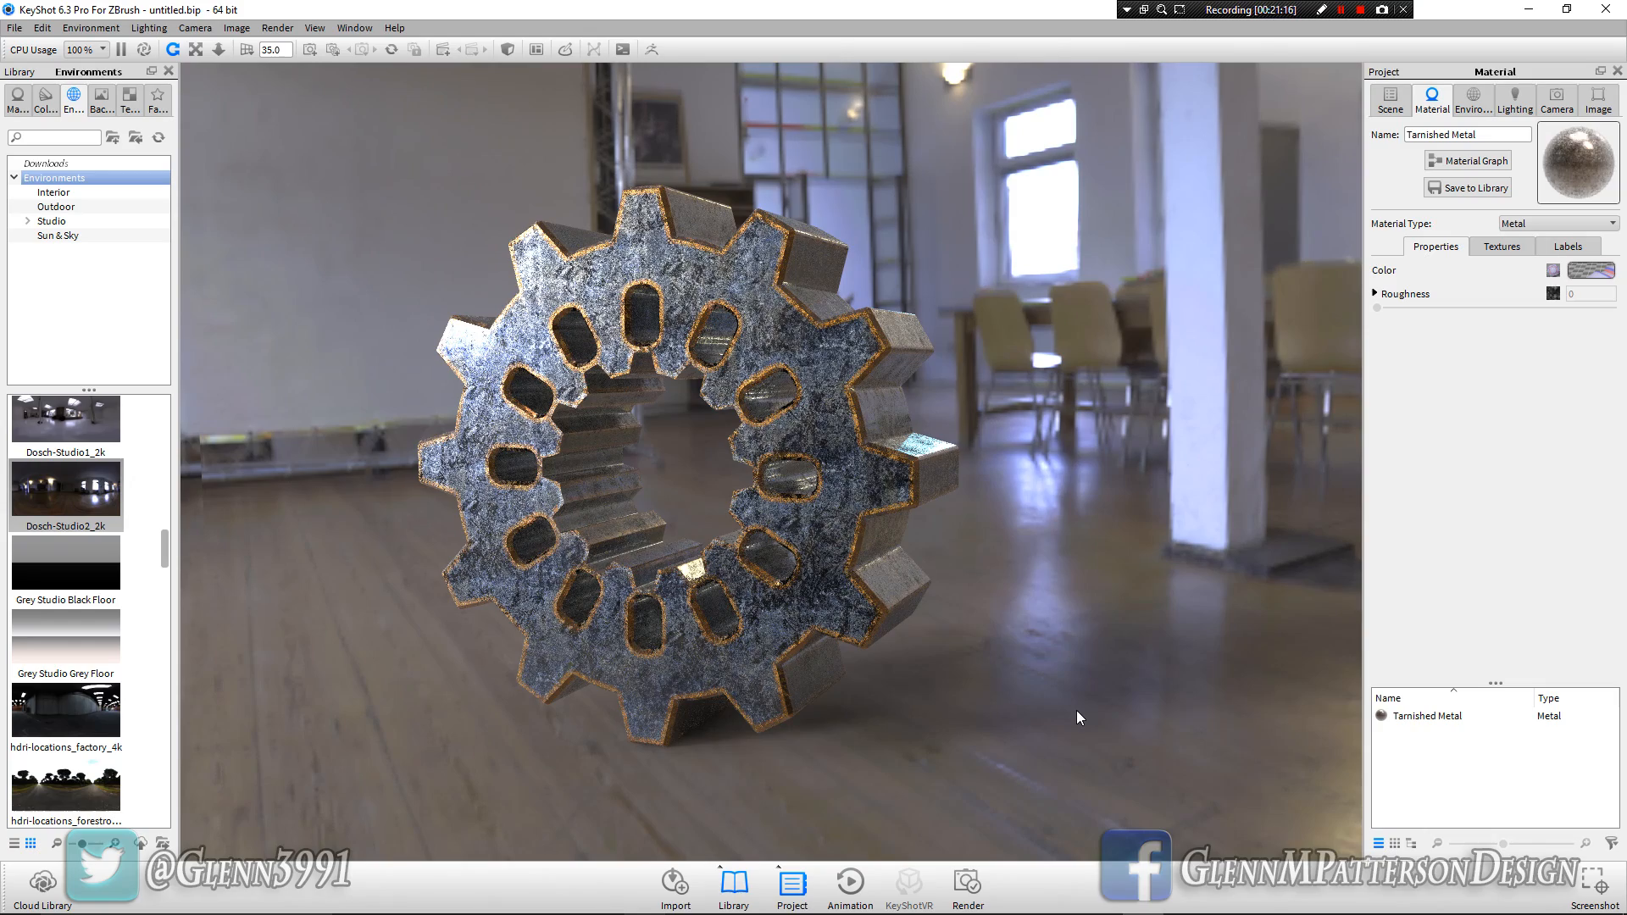
pyautogui.moveTo(878, 715); pyautogui.dragTo(1070, 656)
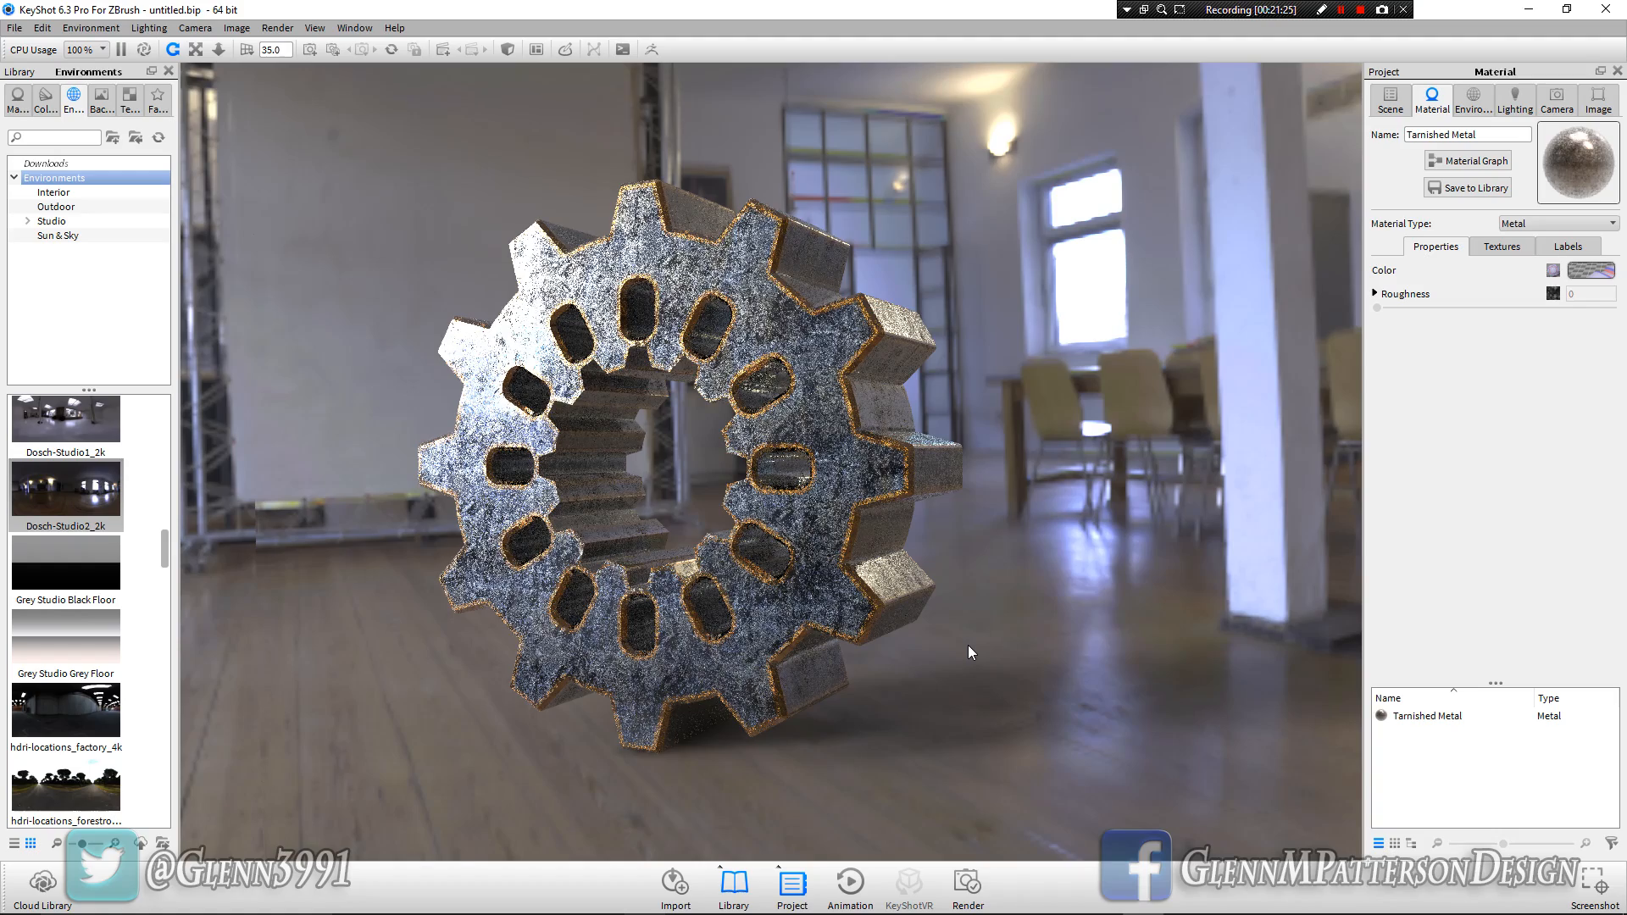
pyautogui.moveTo(828, 754); pyautogui.dragTo(1106, 737)
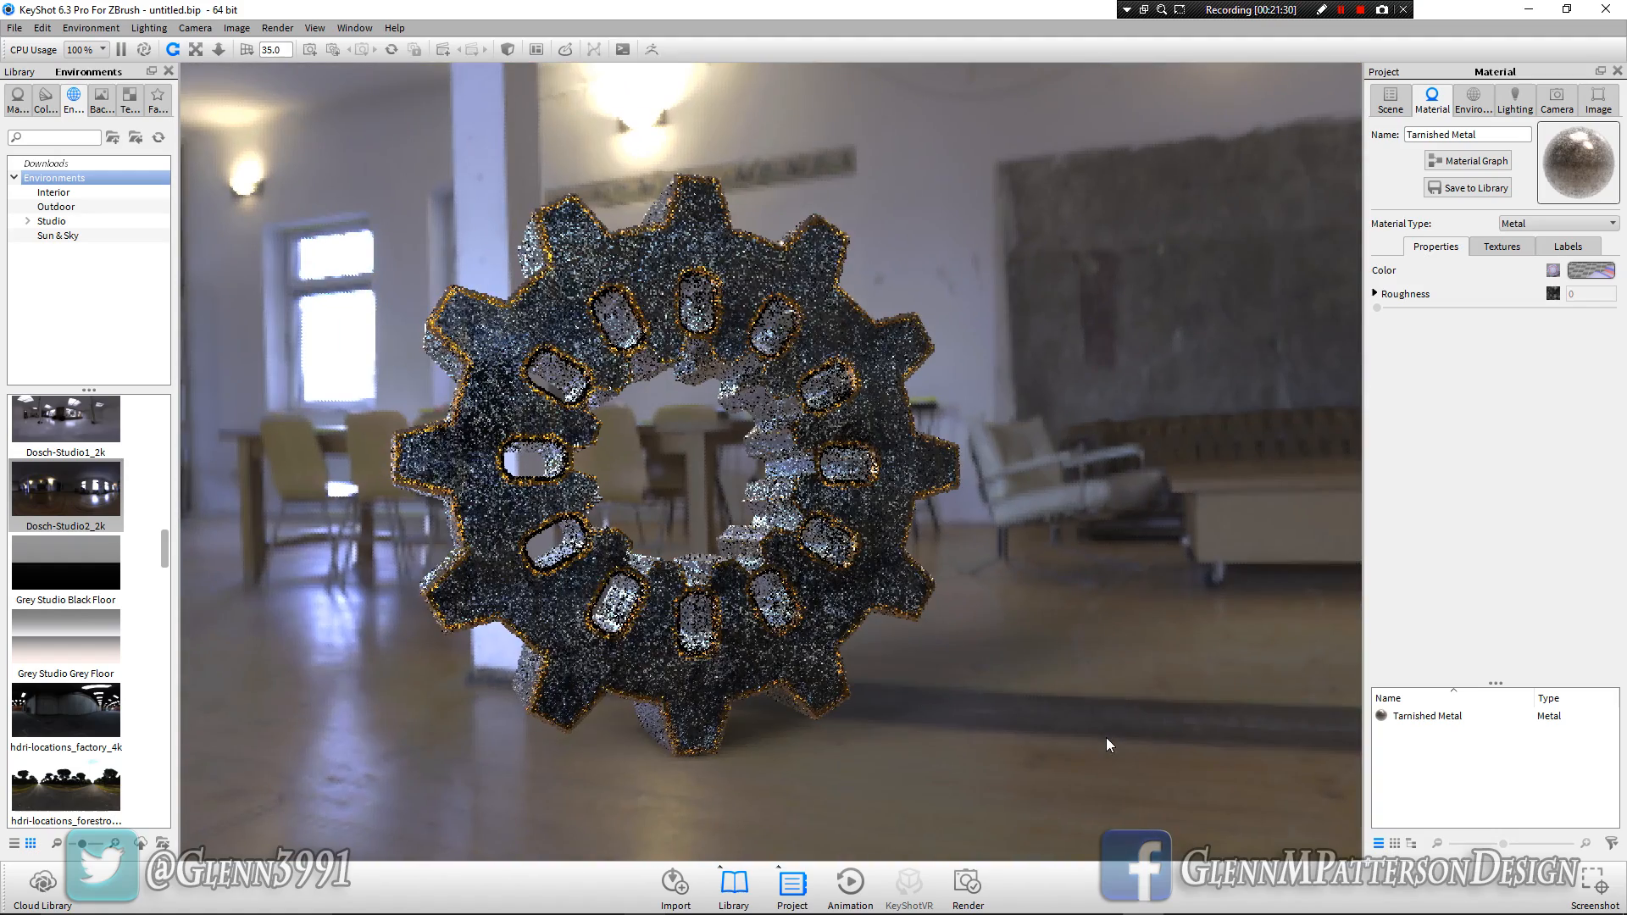
pyautogui.moveTo(1070, 642); pyautogui.dragTo(870, 689)
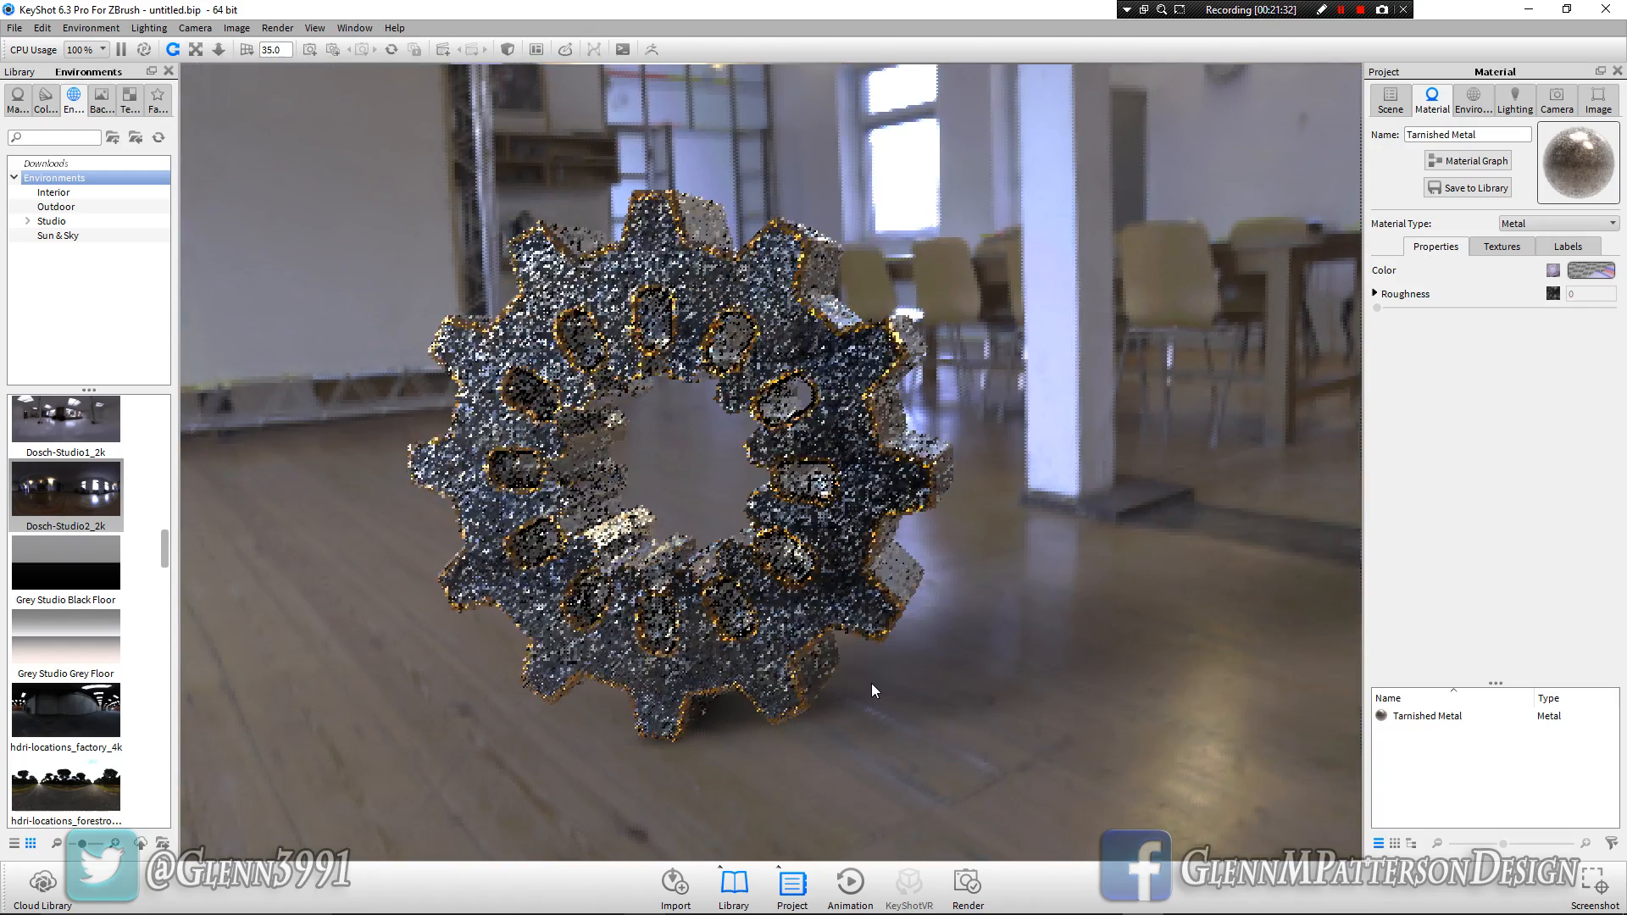